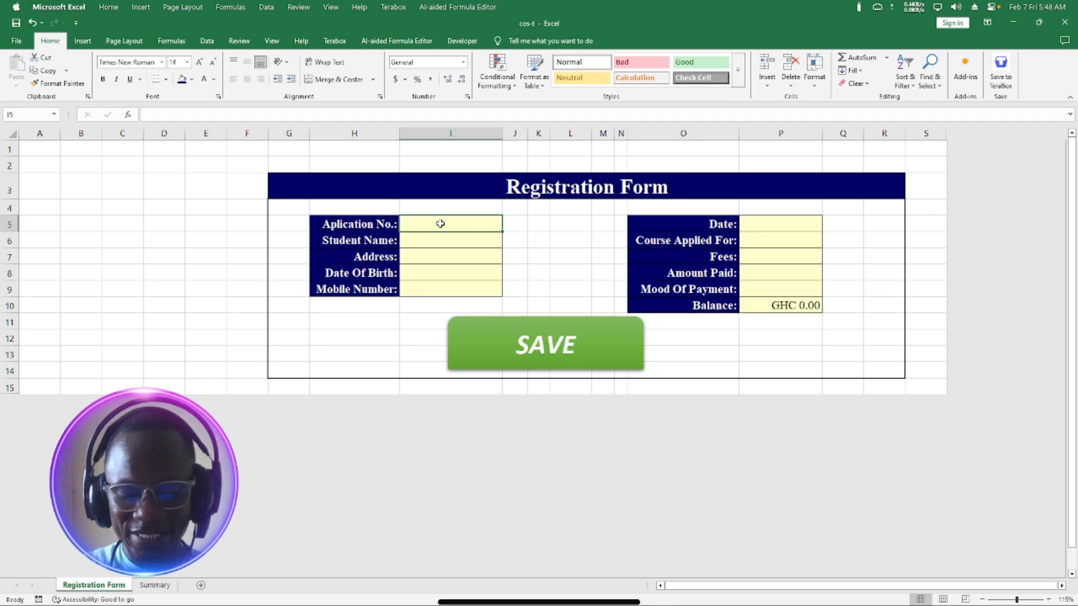
Enter the application number in I5 and the student's name in I6.
type("ACC")
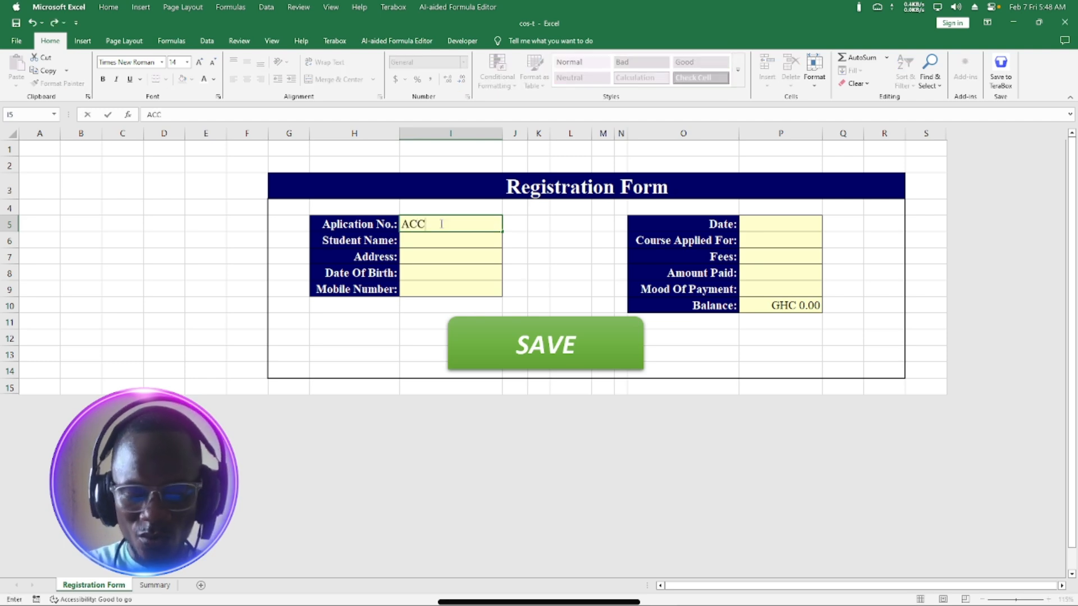
type("100")
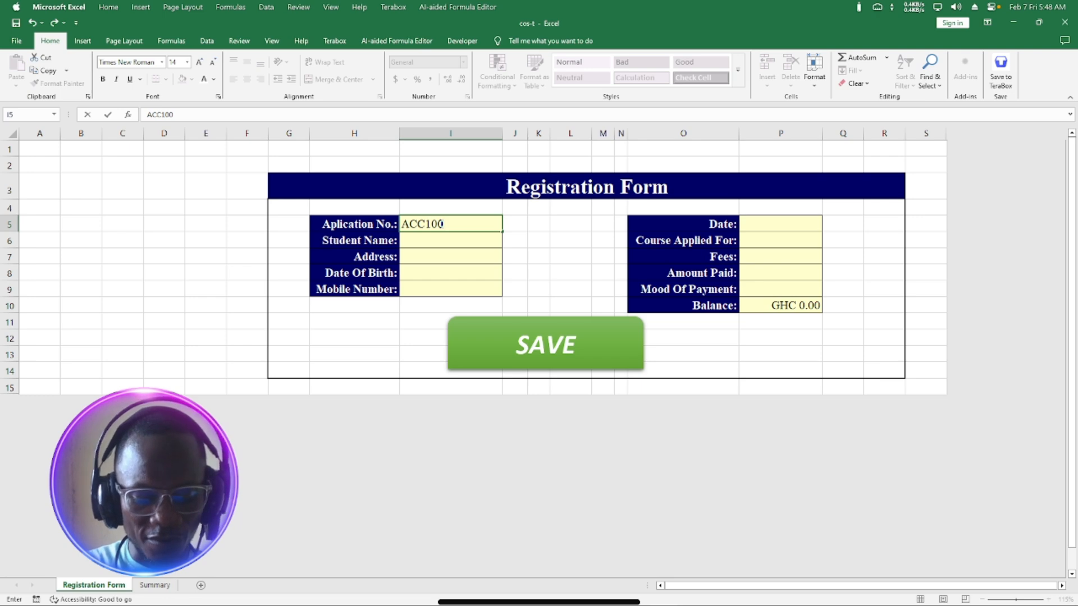
type("4")
left_click(437, 245)
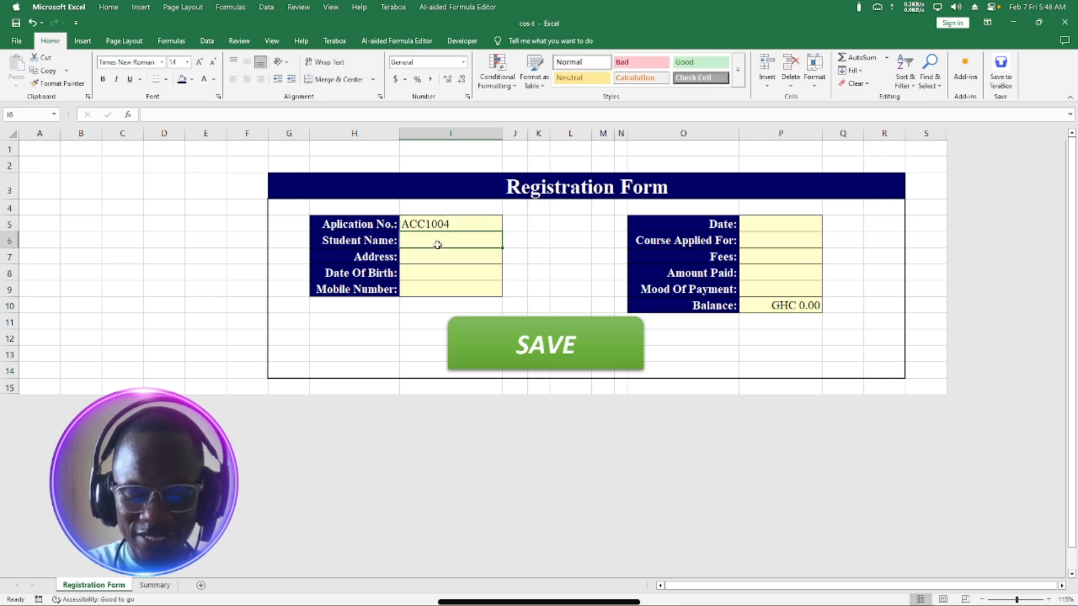
type("c")
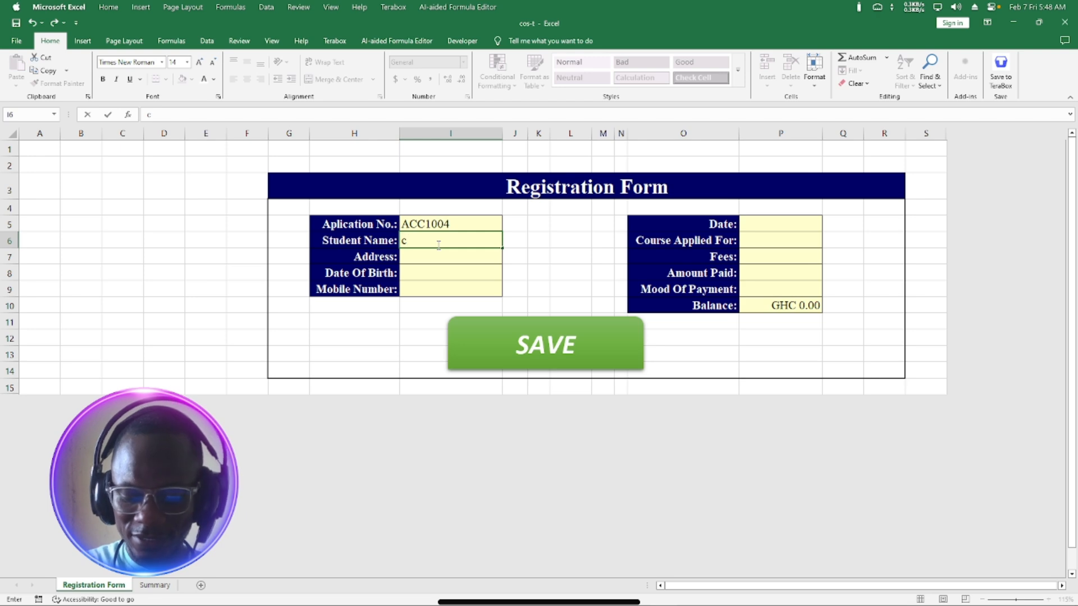
key("BackSpace")
type("Co")
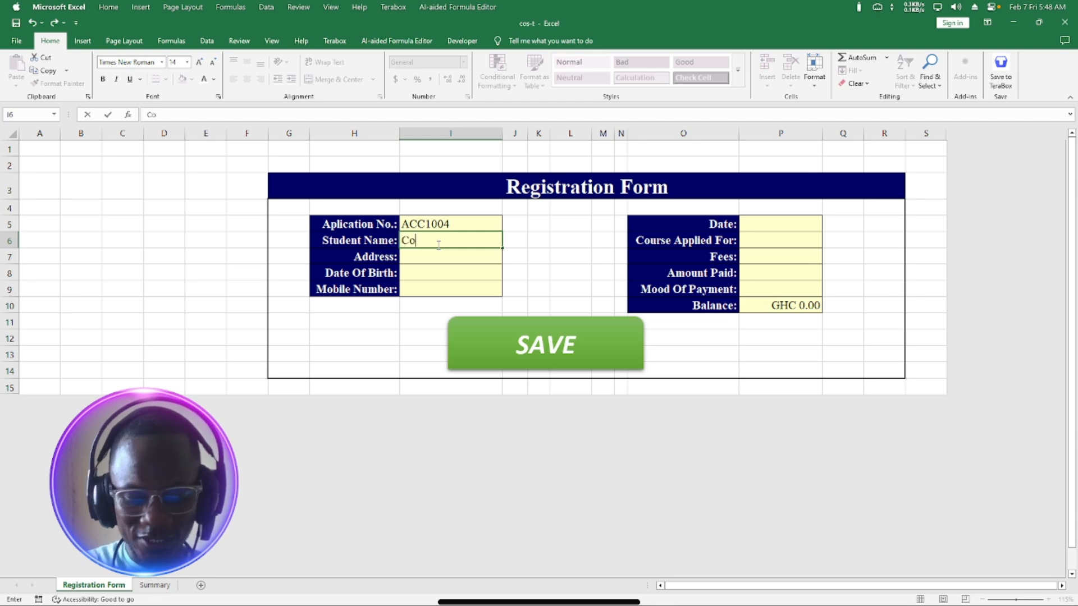
type("s-T")
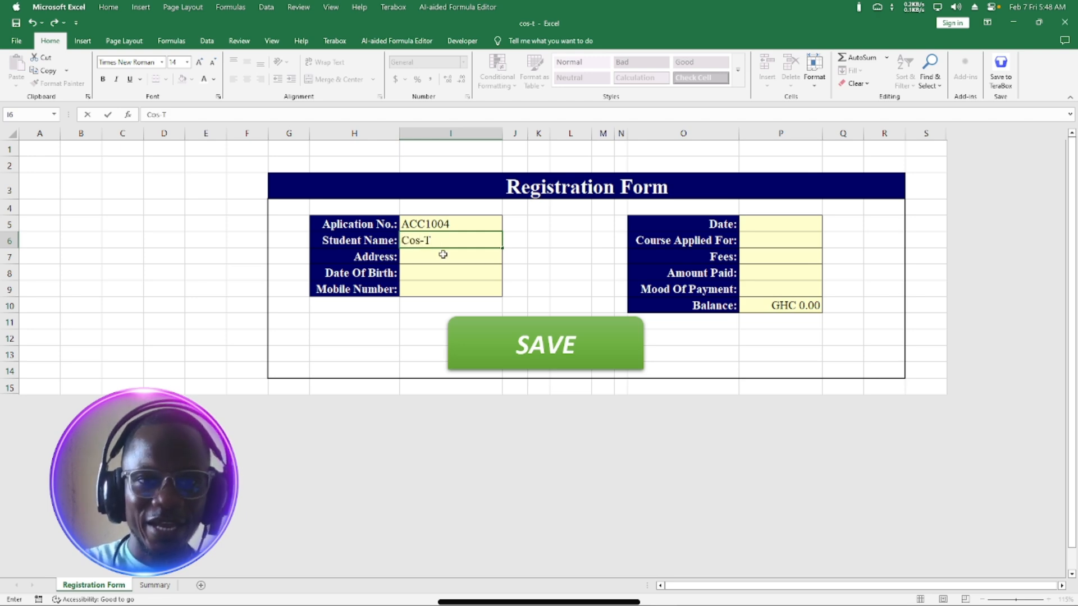
left_click(442, 254)
Enter the student's address, date of birth 9/9/1999 and mobile number in I7:I9.
type("a")
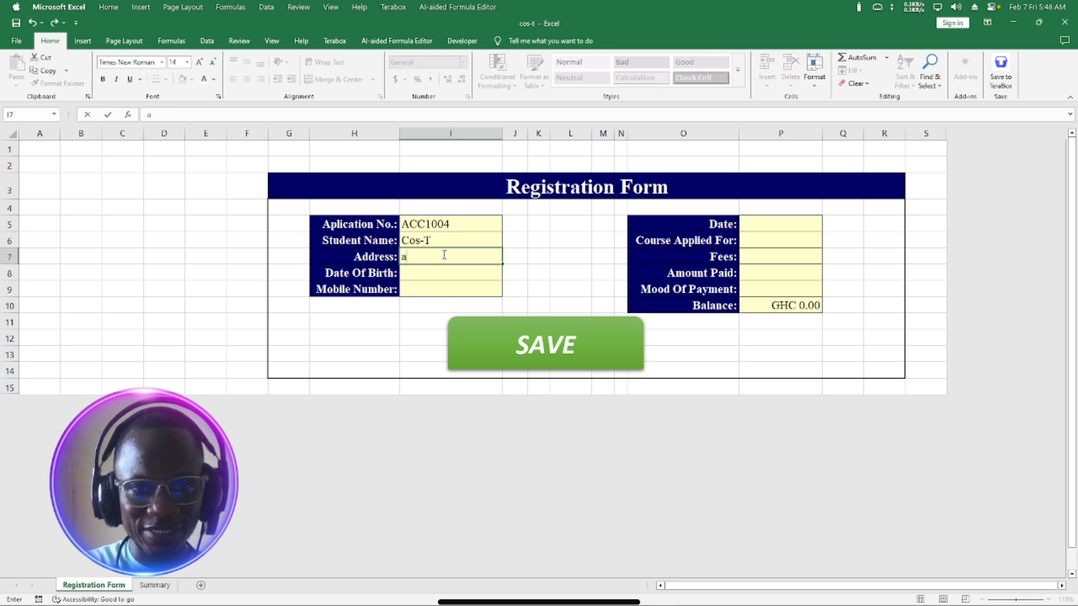
key("BackSpace")
type("t")
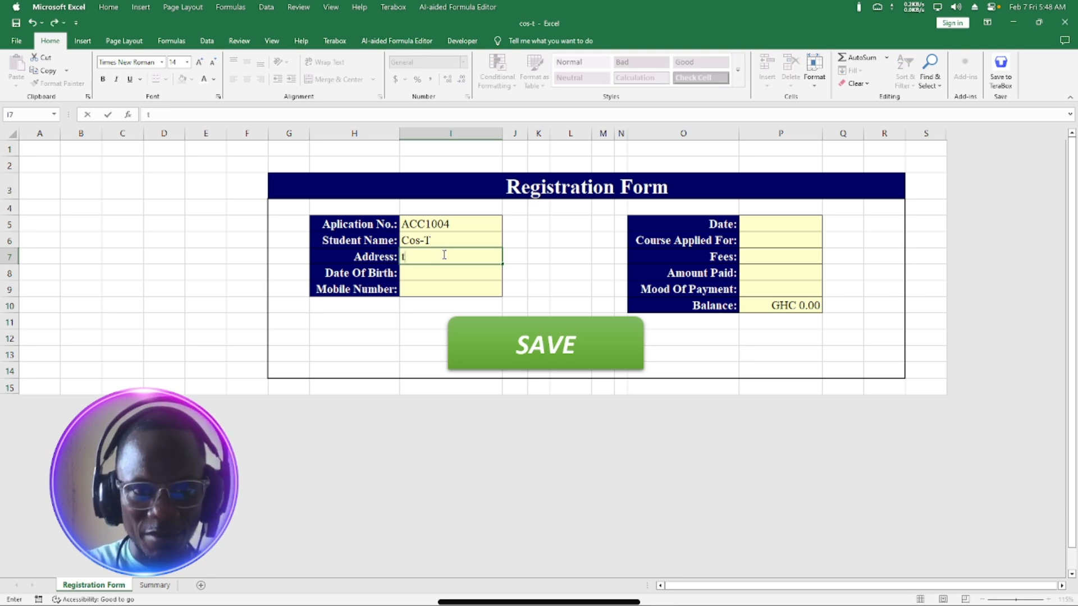
type("T")
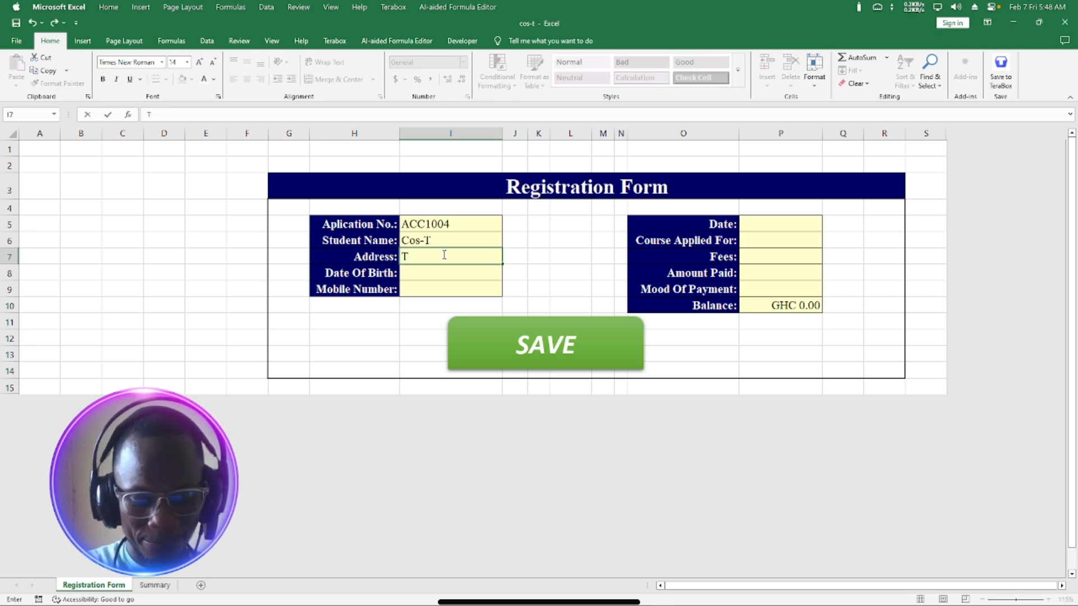
type("ema")
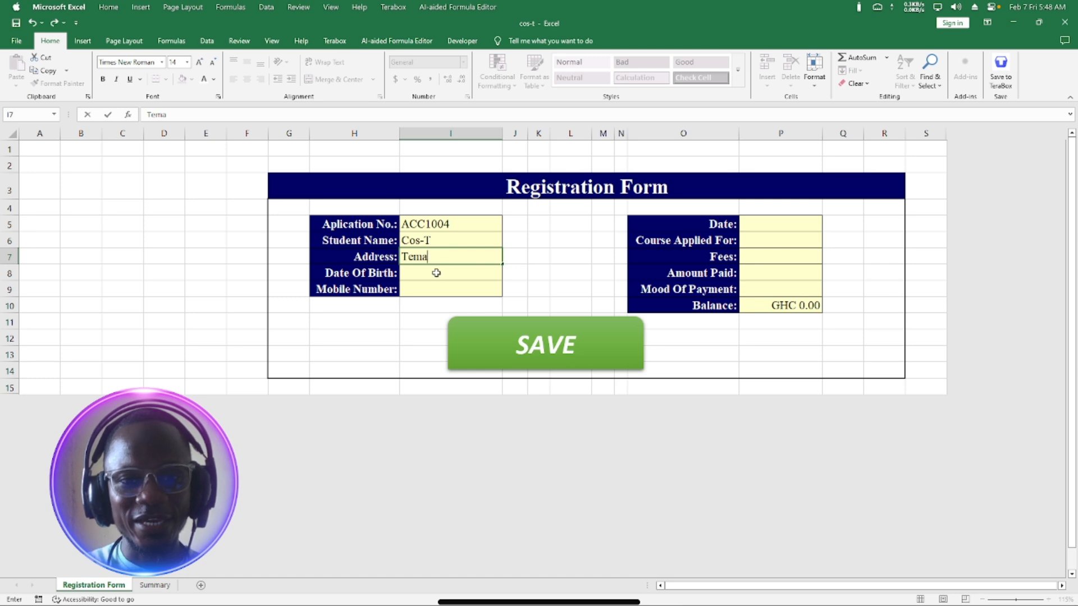
left_click(436, 273)
type("9/9/")
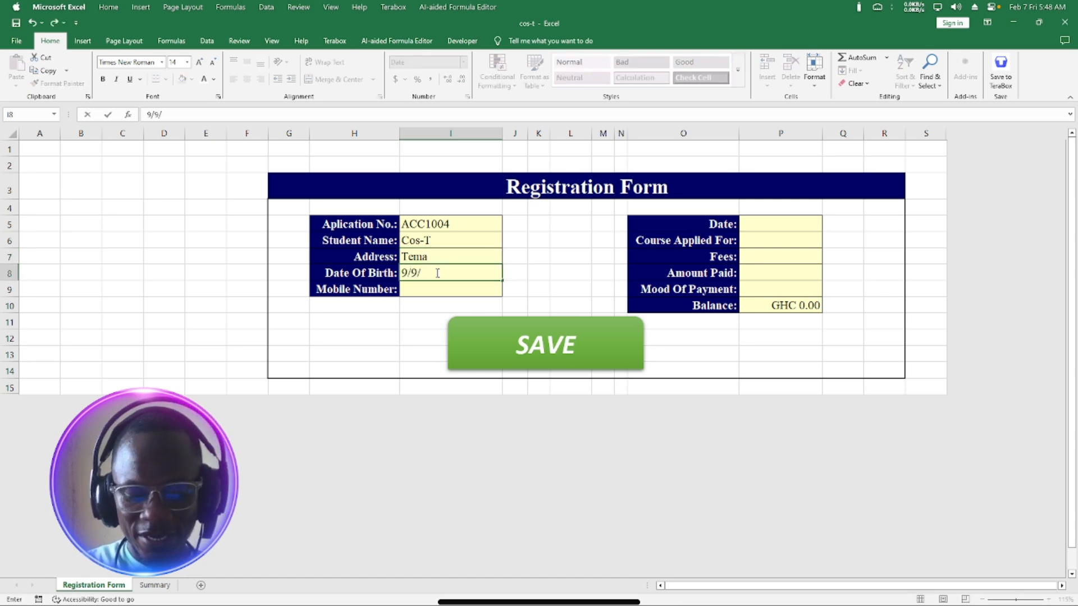
type("199")
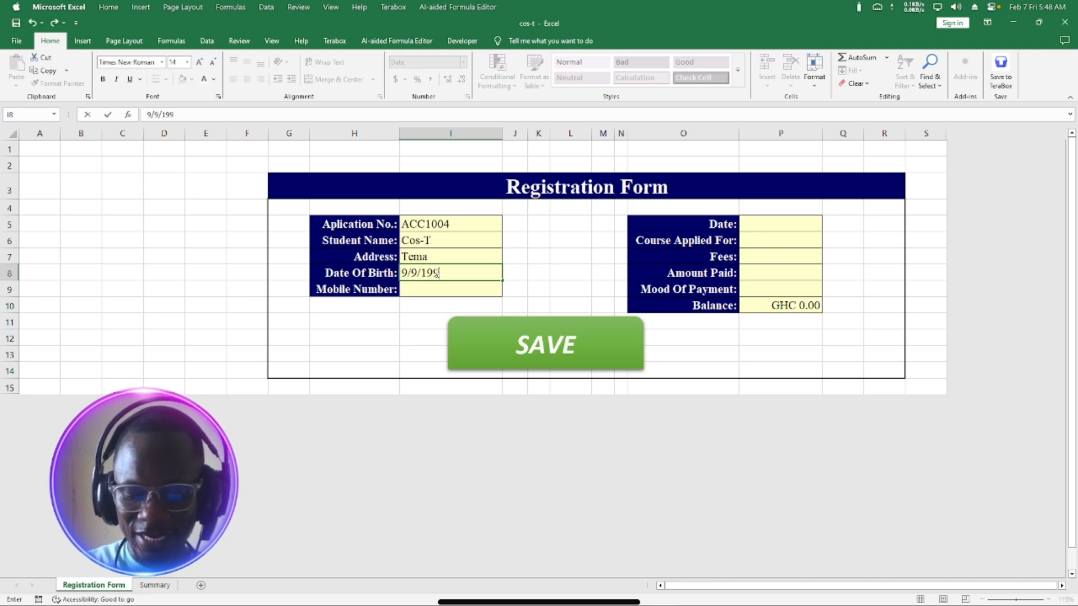
type("9")
key("Return")
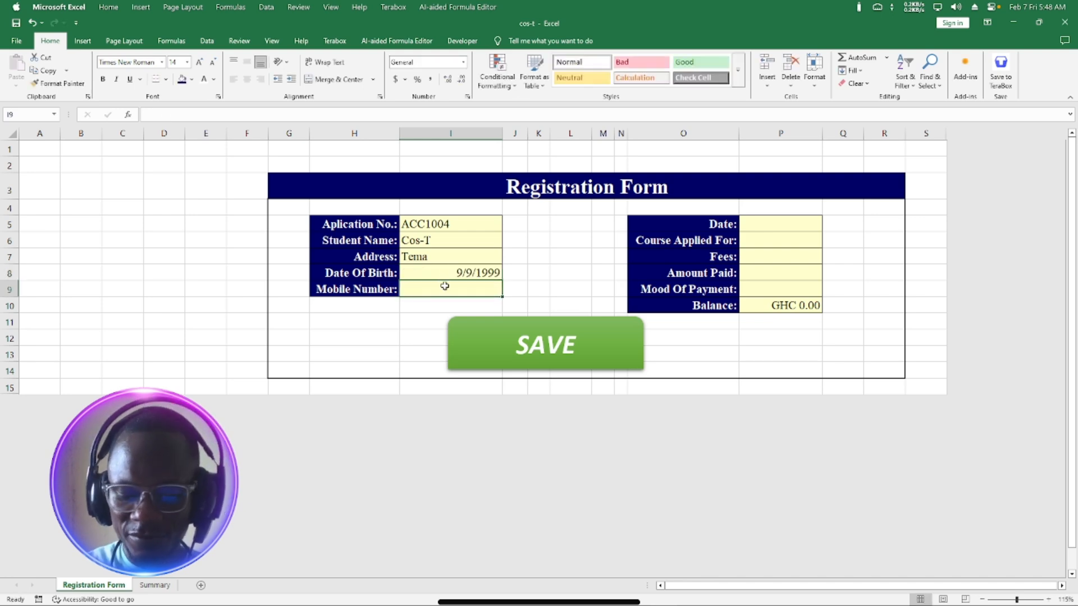
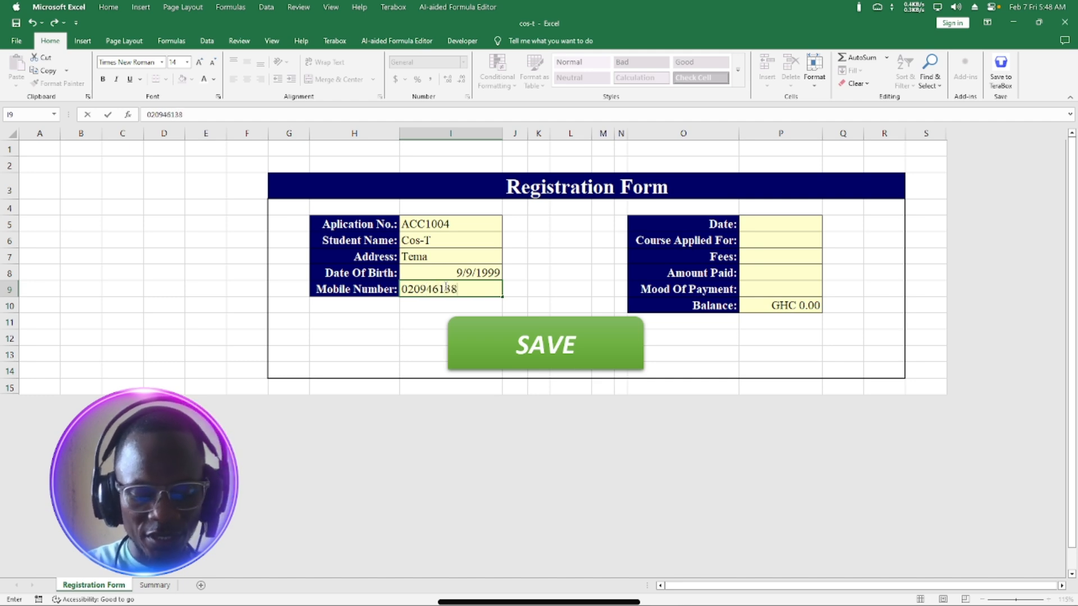
left_click(796, 225)
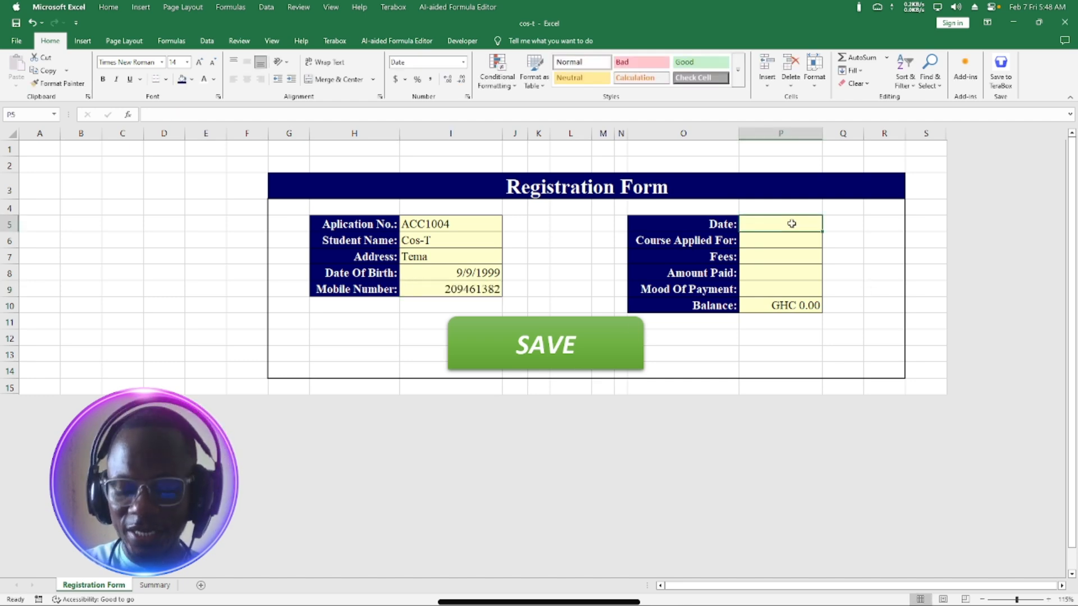
Enter the date 1/2/2025 and choose ICT LEVEL 1 as the course.
type("1/")
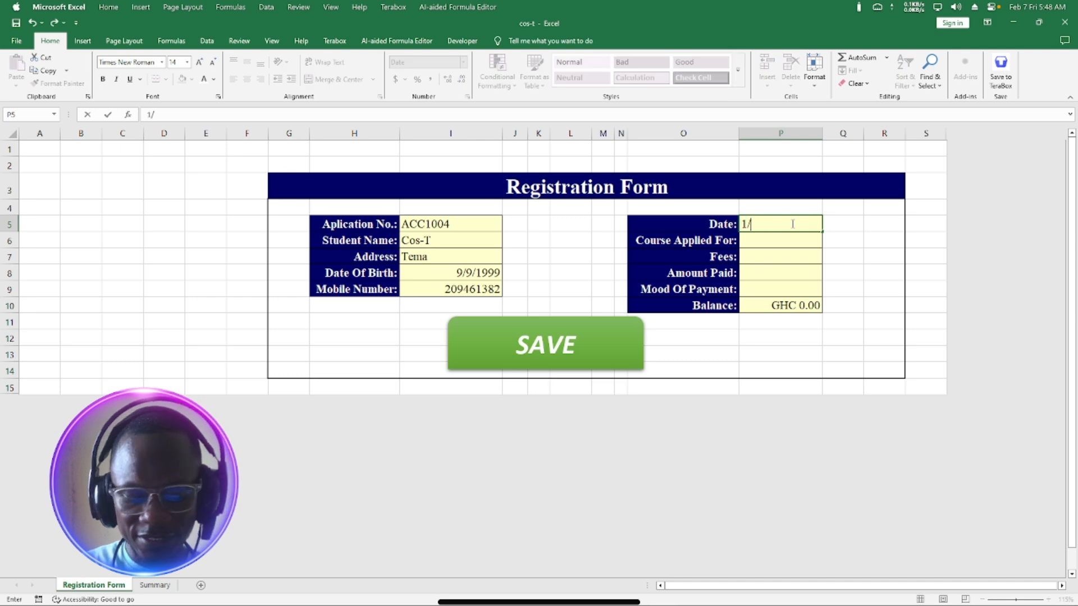
type("2/2025")
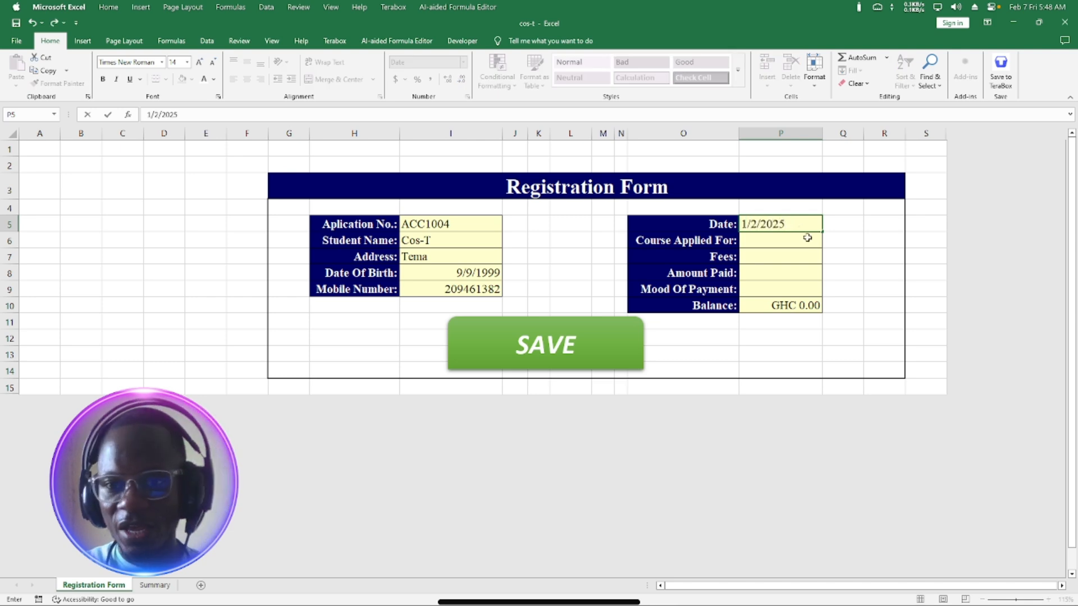
left_click(808, 242)
left_click(827, 243)
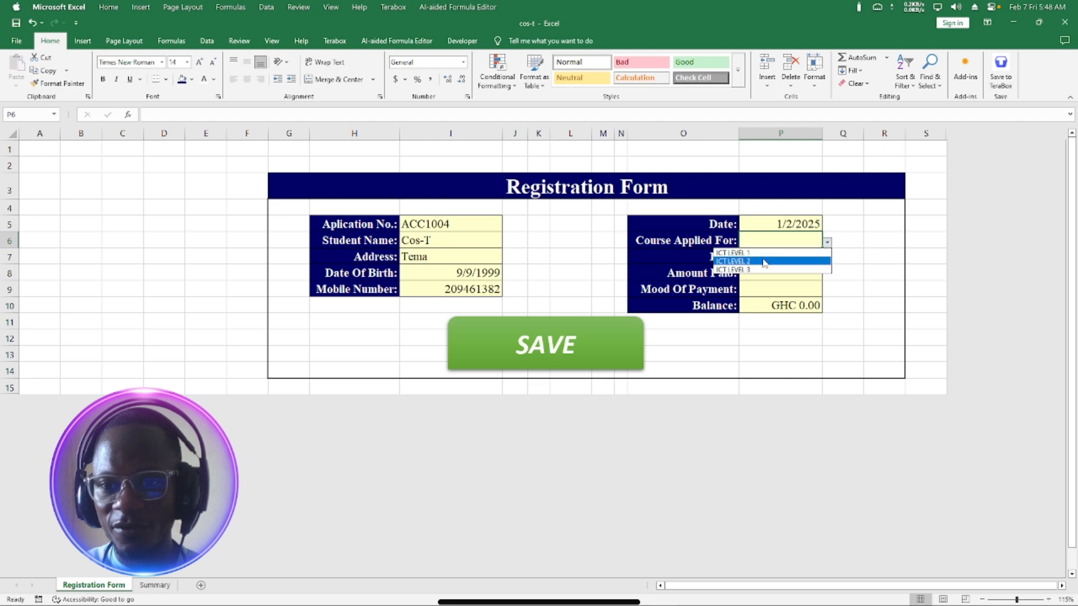
left_click(761, 256)
Enter fees of 100 and an amount paid of 70, with Cash as the payment method.
left_click(770, 260)
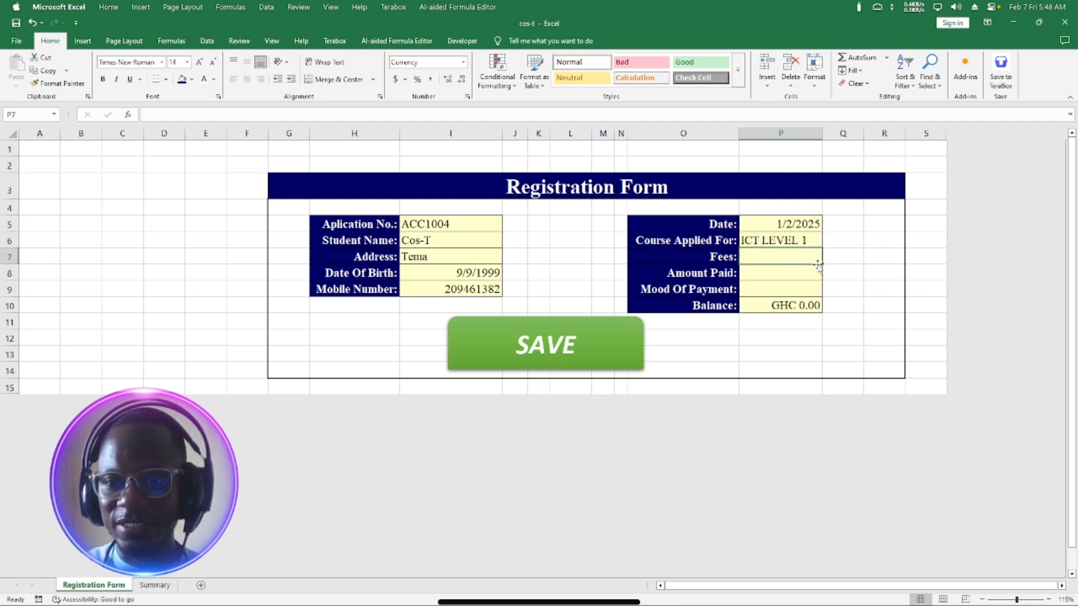
type("100")
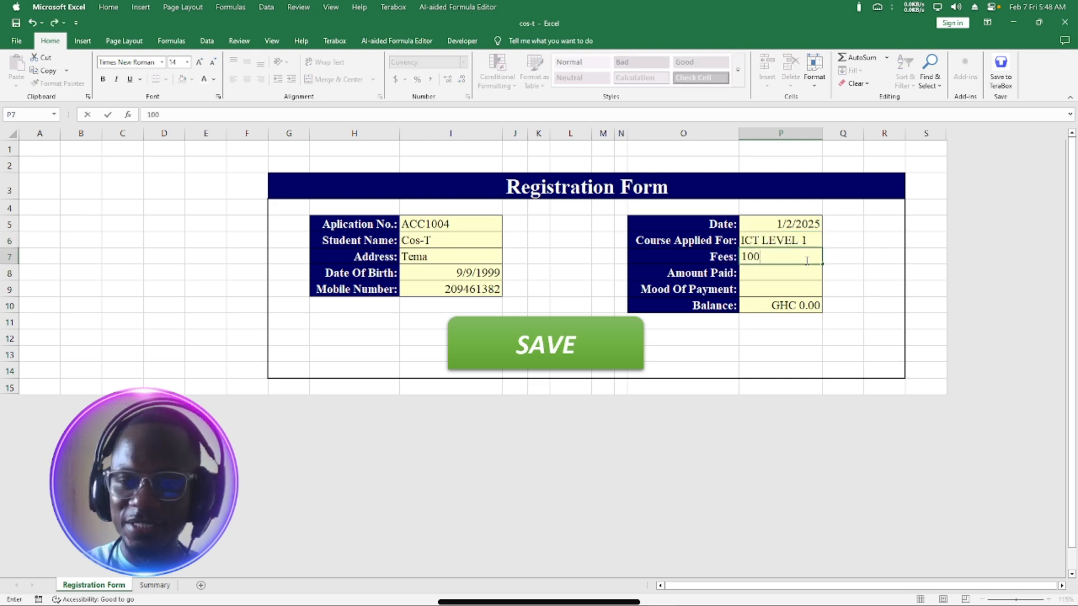
left_click(772, 274)
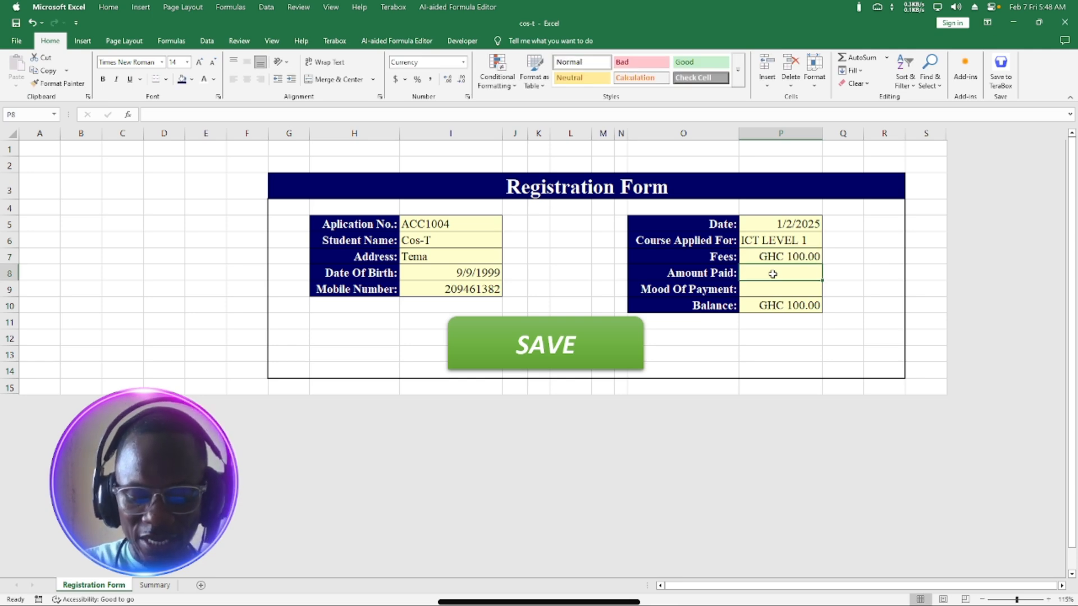
type("790")
key("BackSpace")
key("BackSpace")
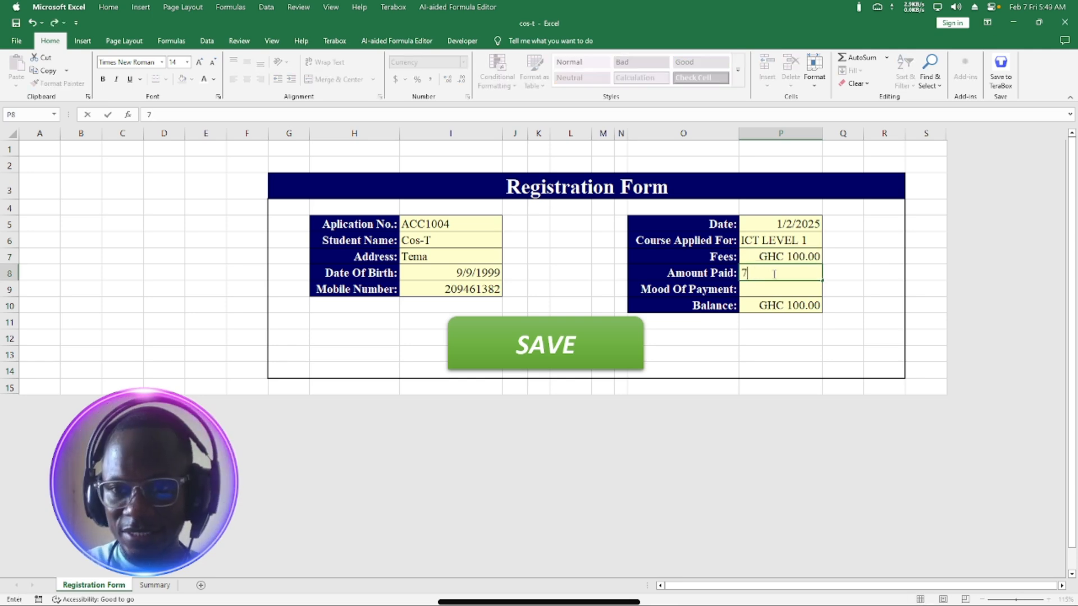
type("0")
left_click(779, 288)
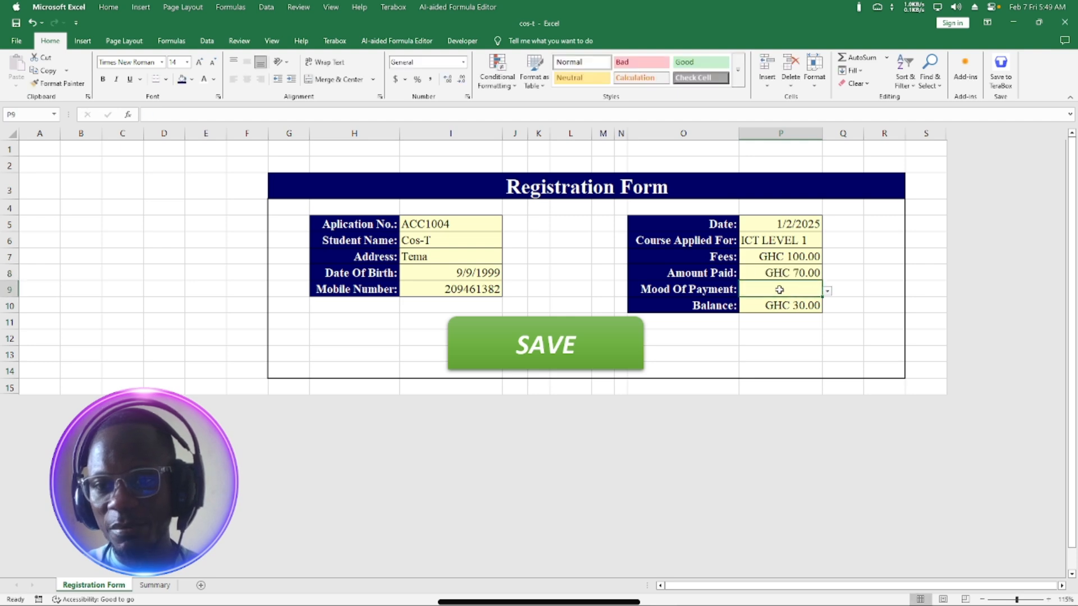
left_click(828, 292)
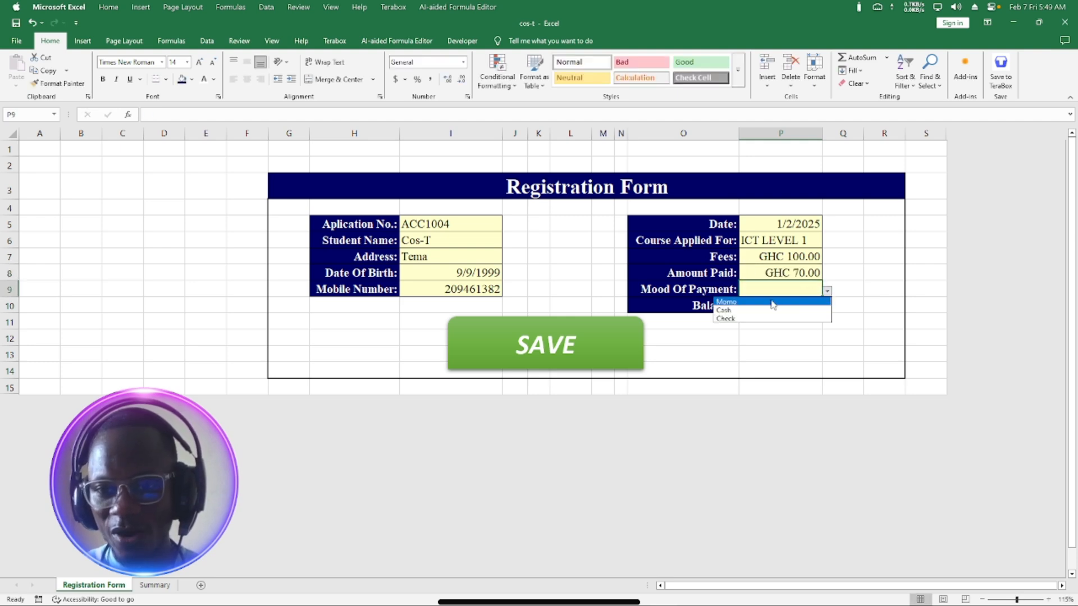
left_click(746, 311)
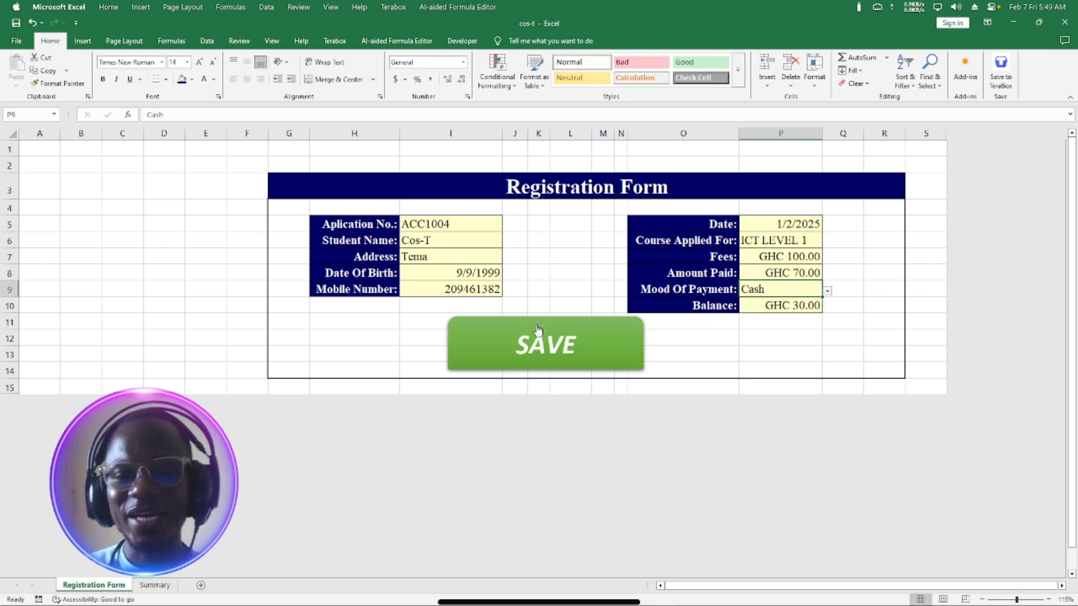
Save the entry, check the new row on the Summary sheet, then return to the Registration Form.
left_click(546, 340)
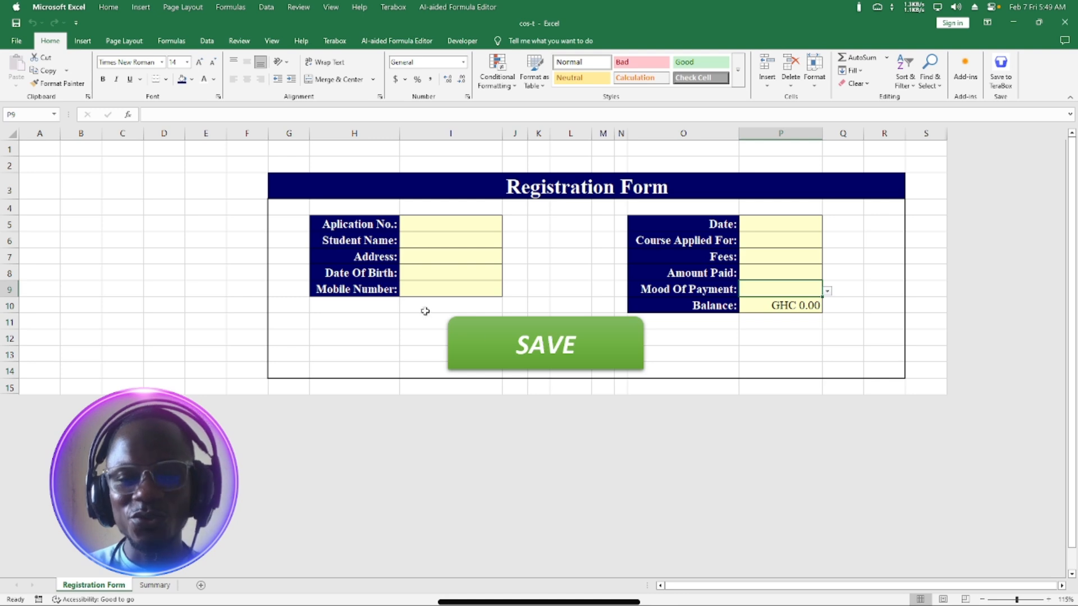
left_click(151, 586)
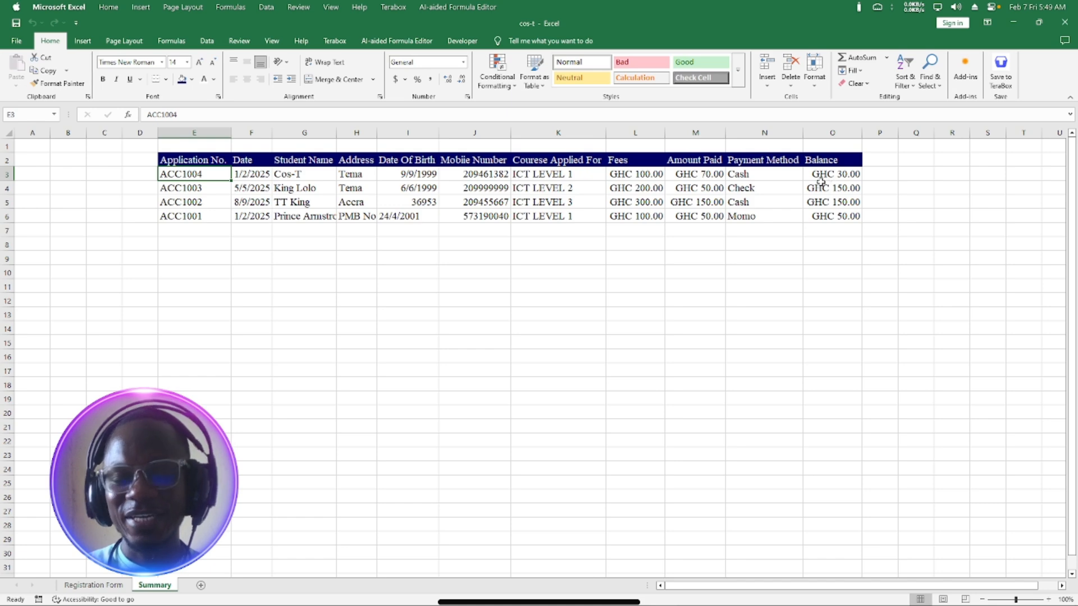
left_click(93, 585)
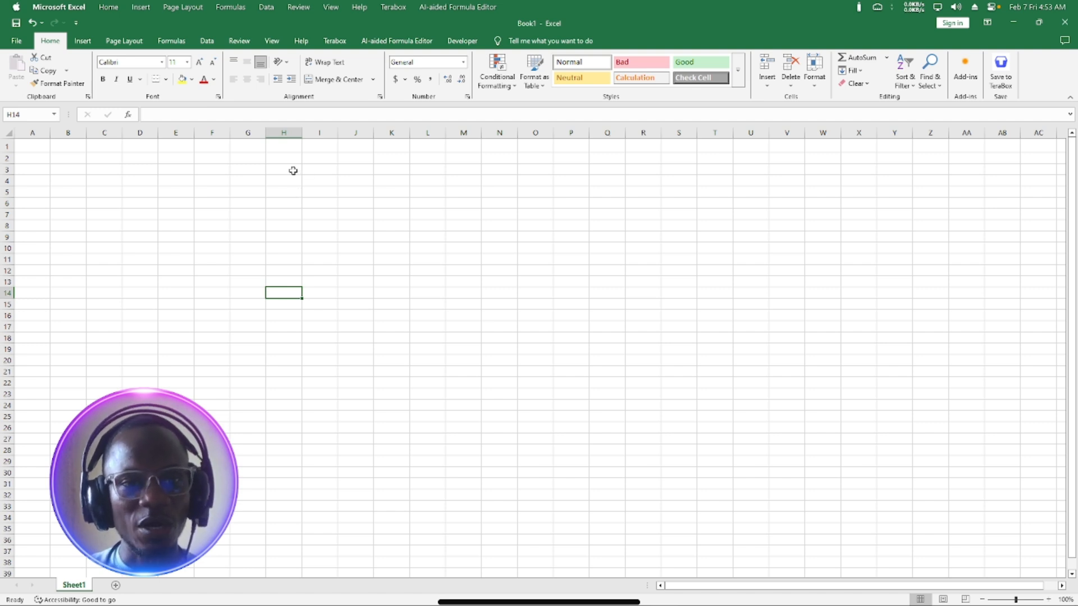
Type the heading 'Registration Form' in G3 and select the entire sheet.
left_click(244, 170)
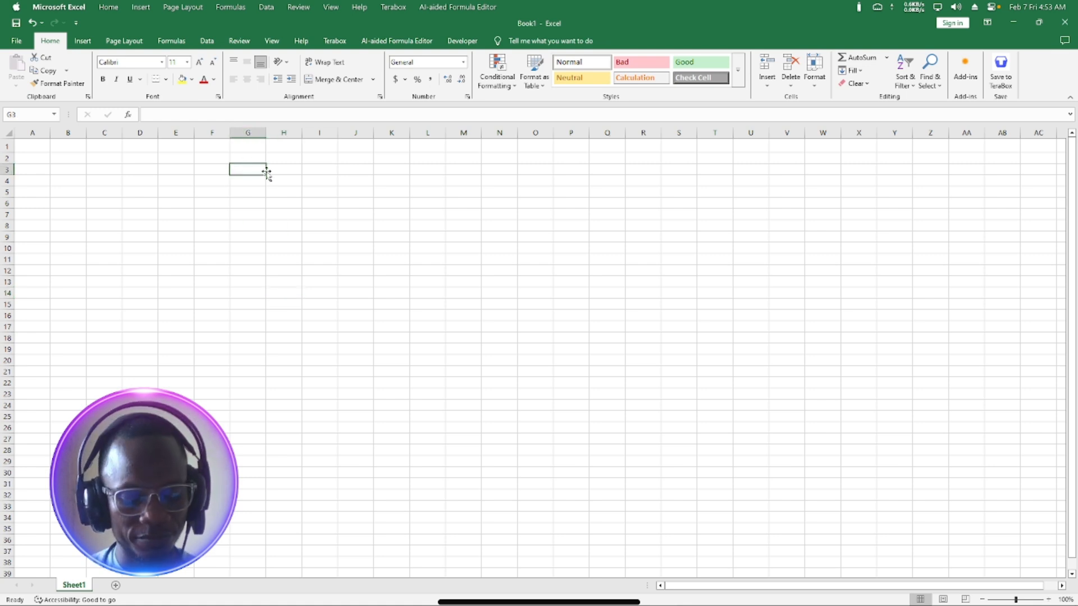
type("Re")
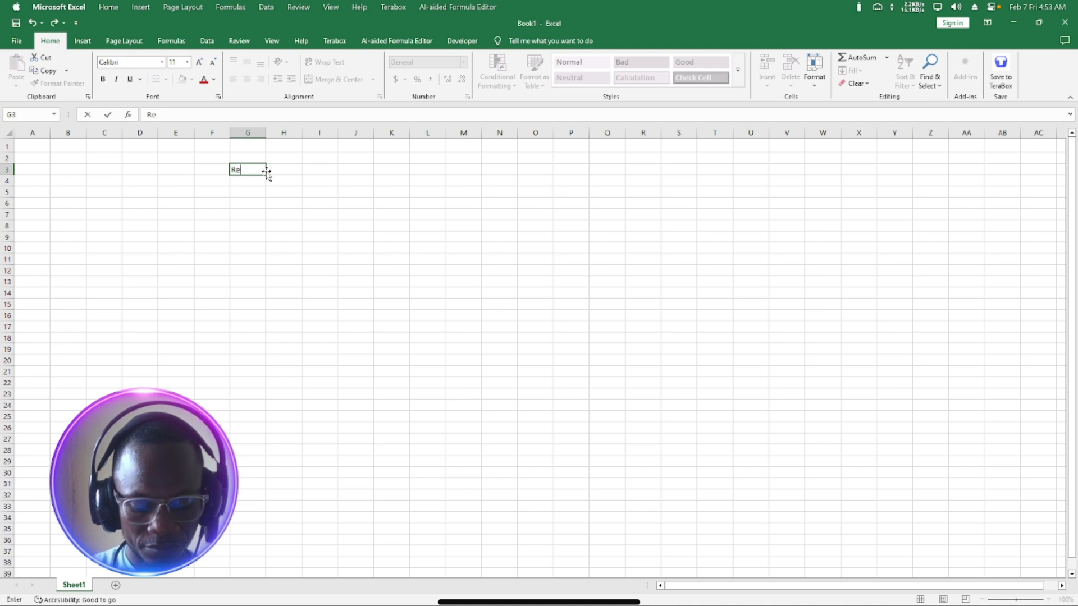
type("gis")
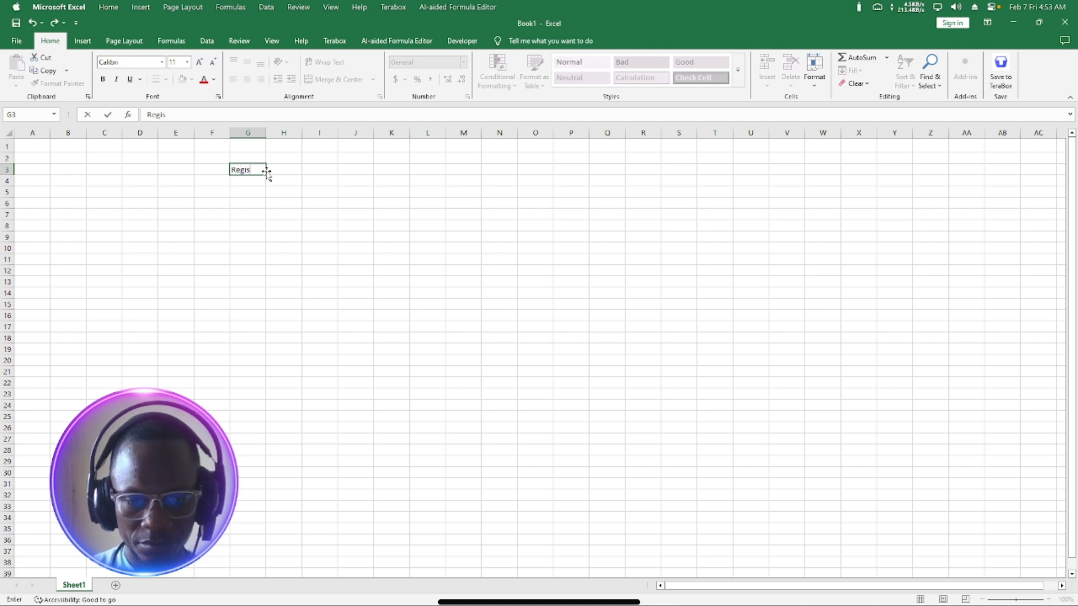
type("tra")
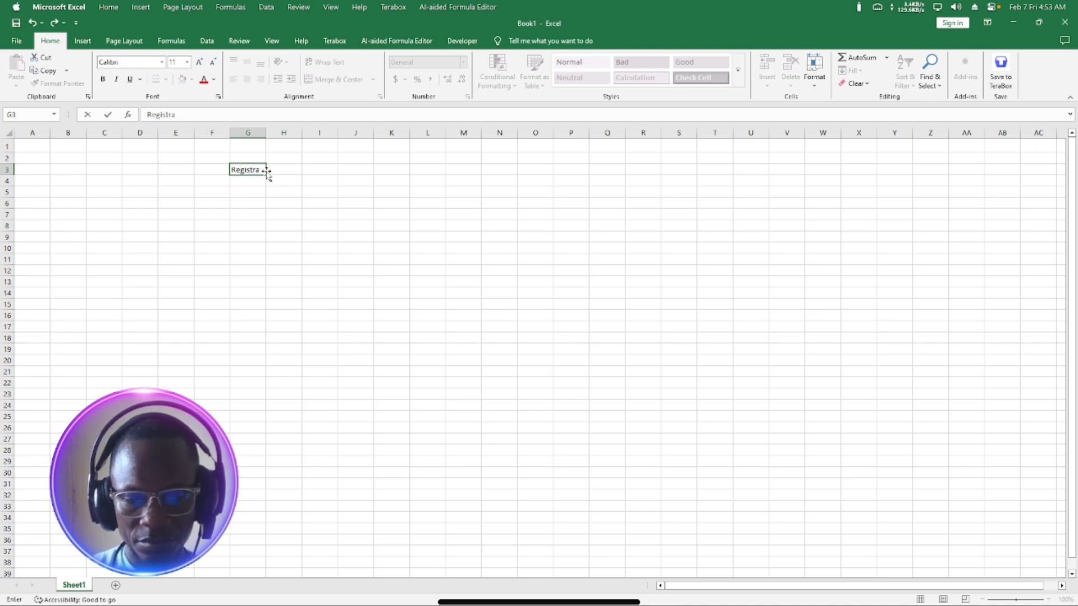
type("tion F")
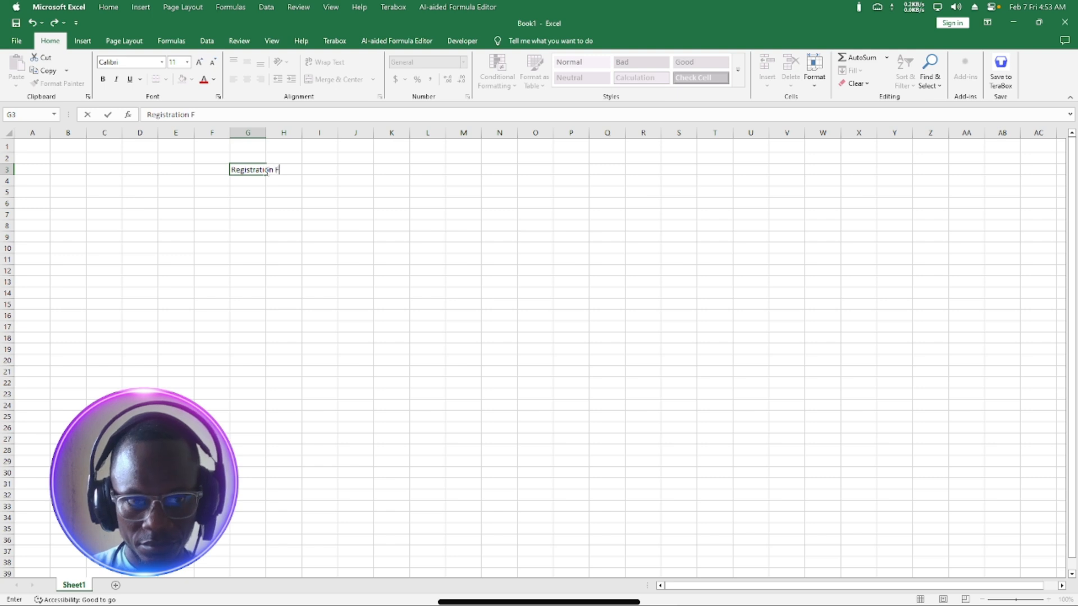
type("orm")
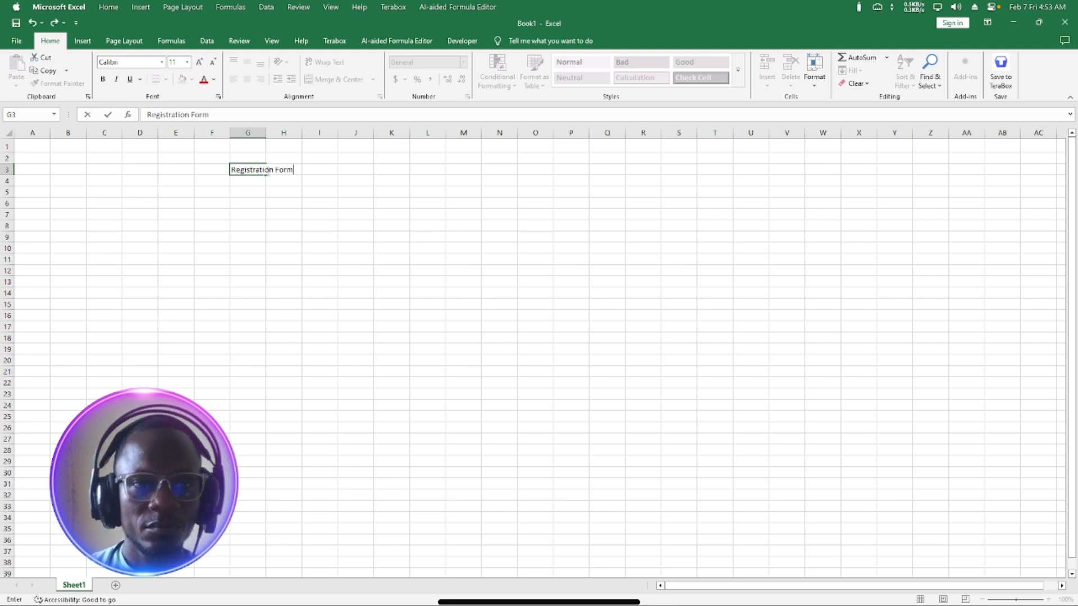
key("Return")
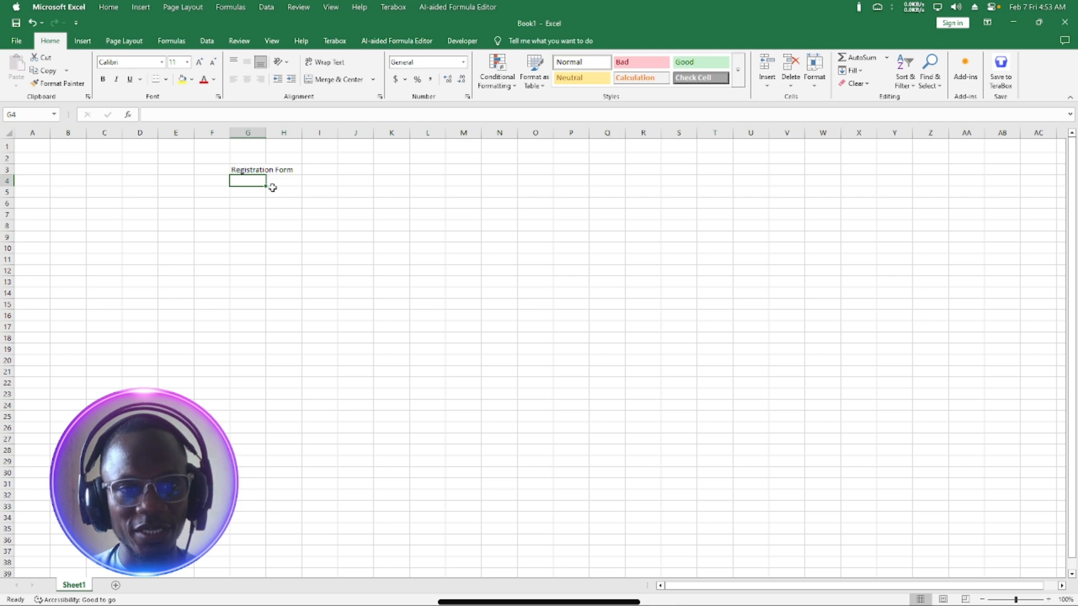
key("ctrl+a")
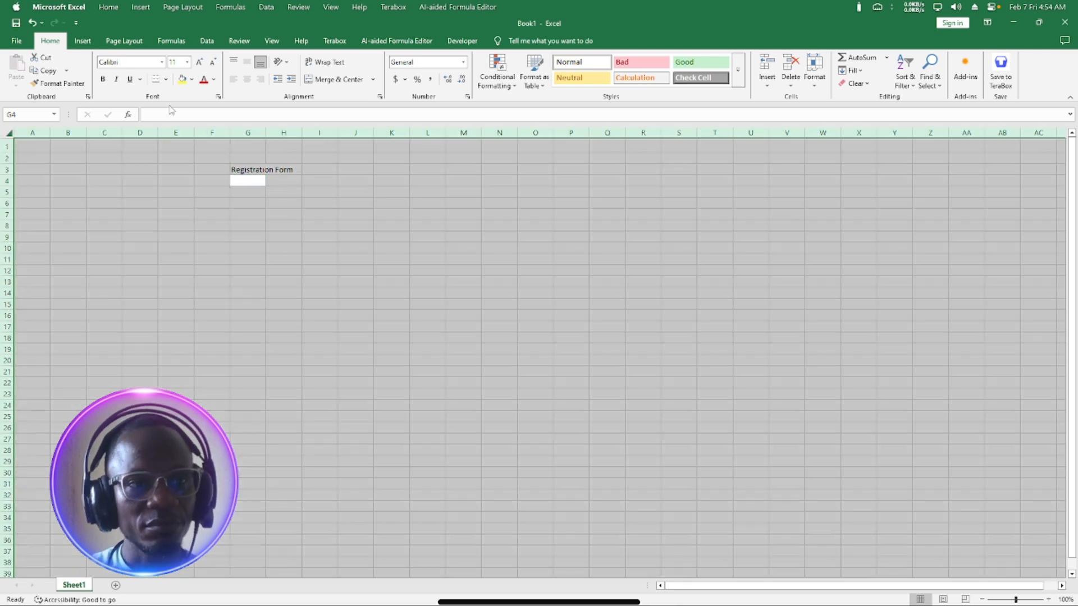
Set the whole sheet's font to Times New Roman at size 14.
left_click(135, 61)
type("14")
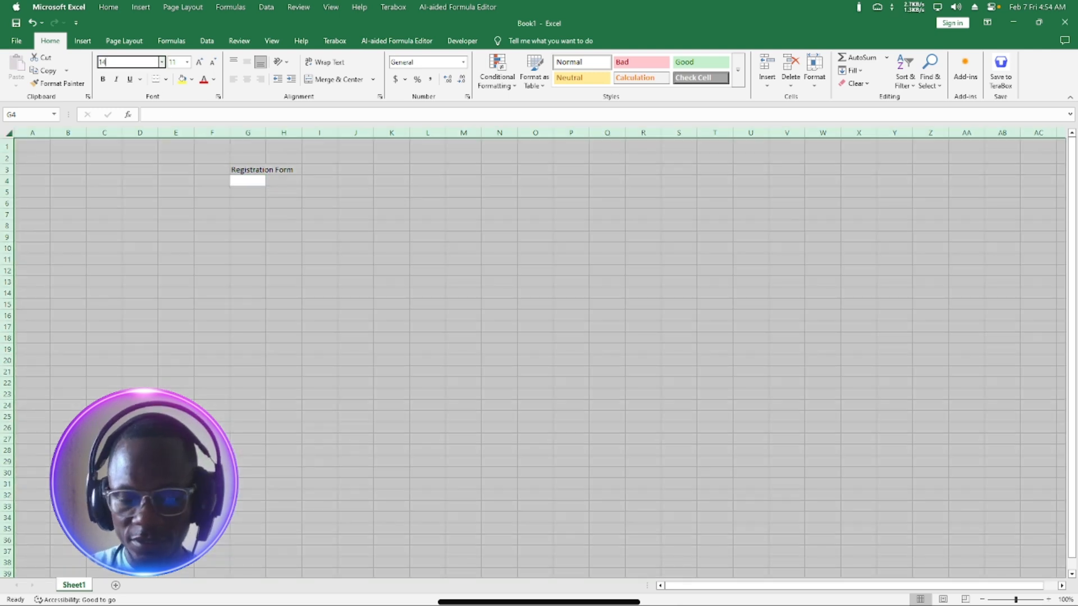
key("Return")
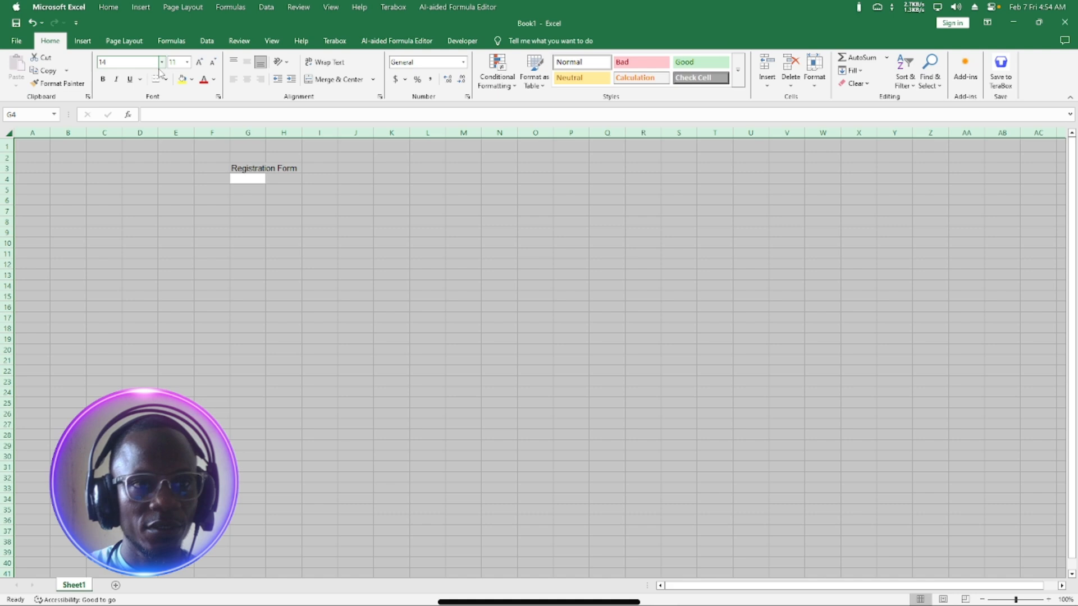
left_click(125, 62)
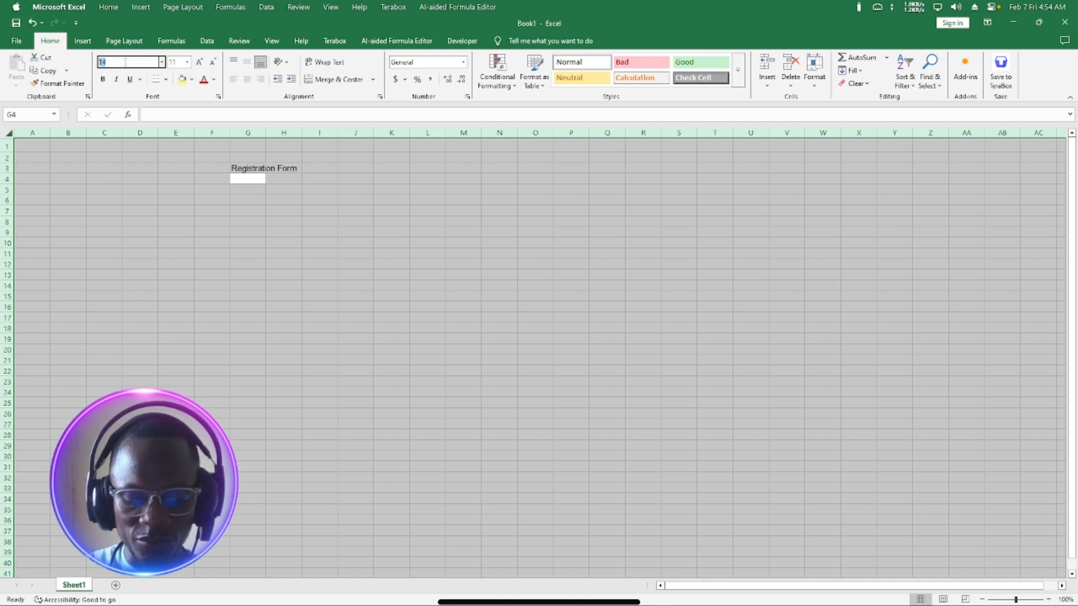
type("Times New Roman")
key("Tab")
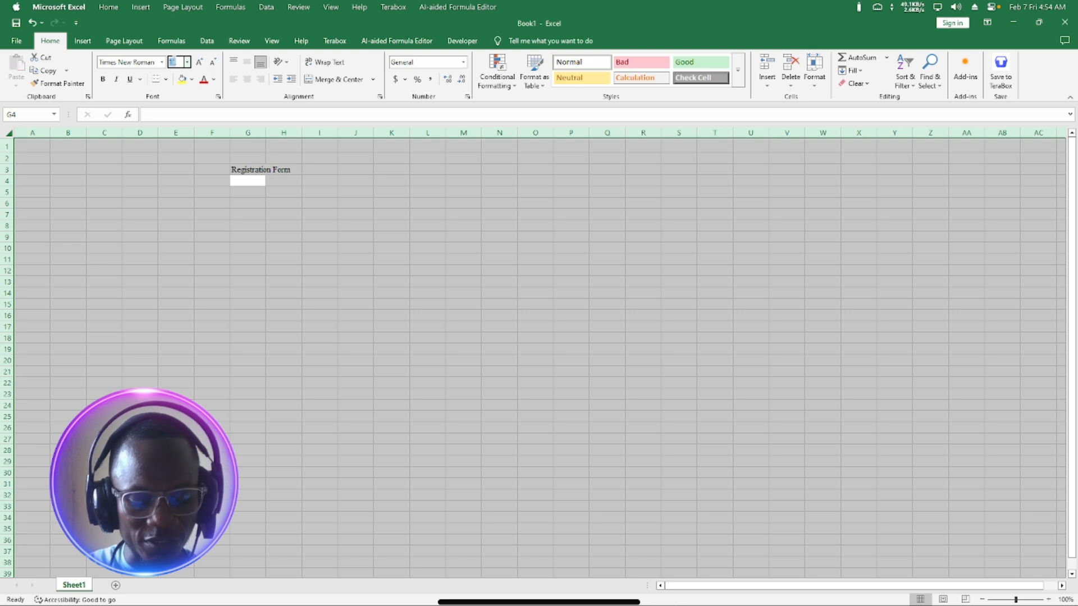
type("14")
key("Return")
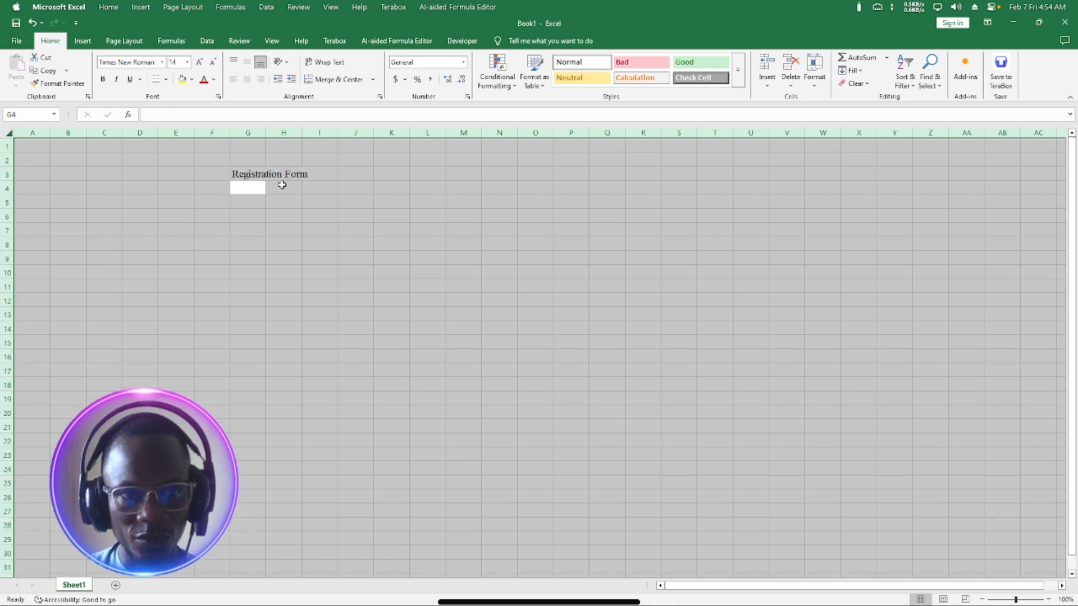
Select the title row from G3 across to Q3.
left_click(285, 203)
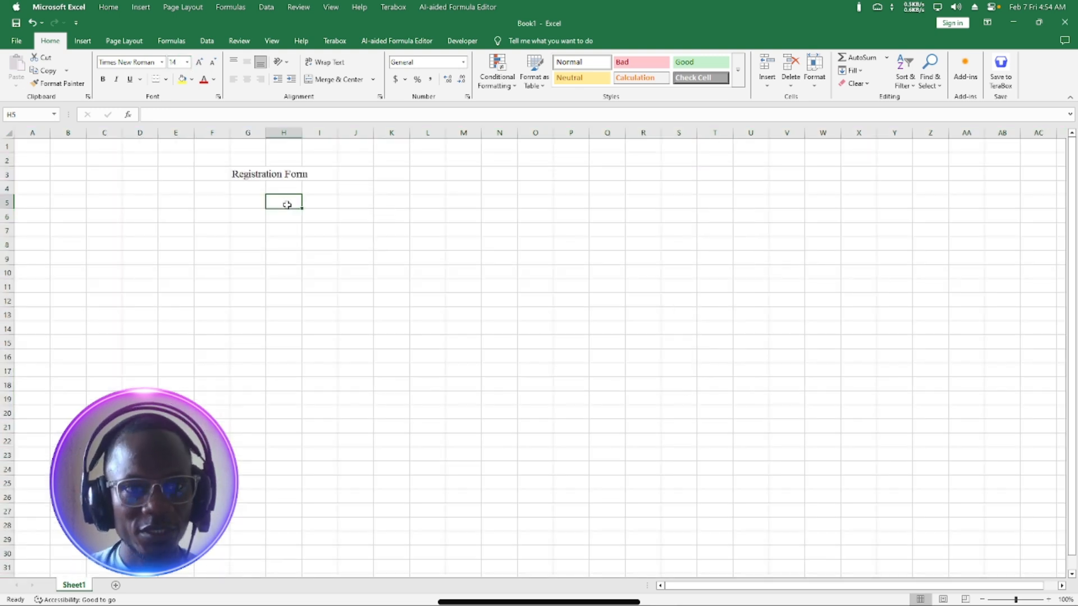
left_click(240, 175)
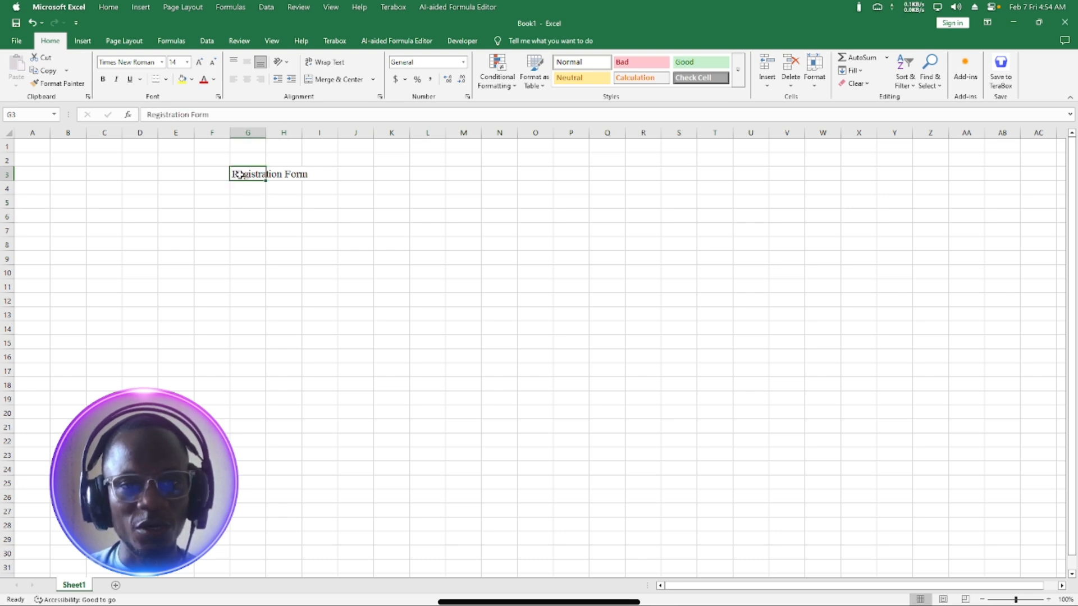
left_click_drag(241, 175, 615, 173)
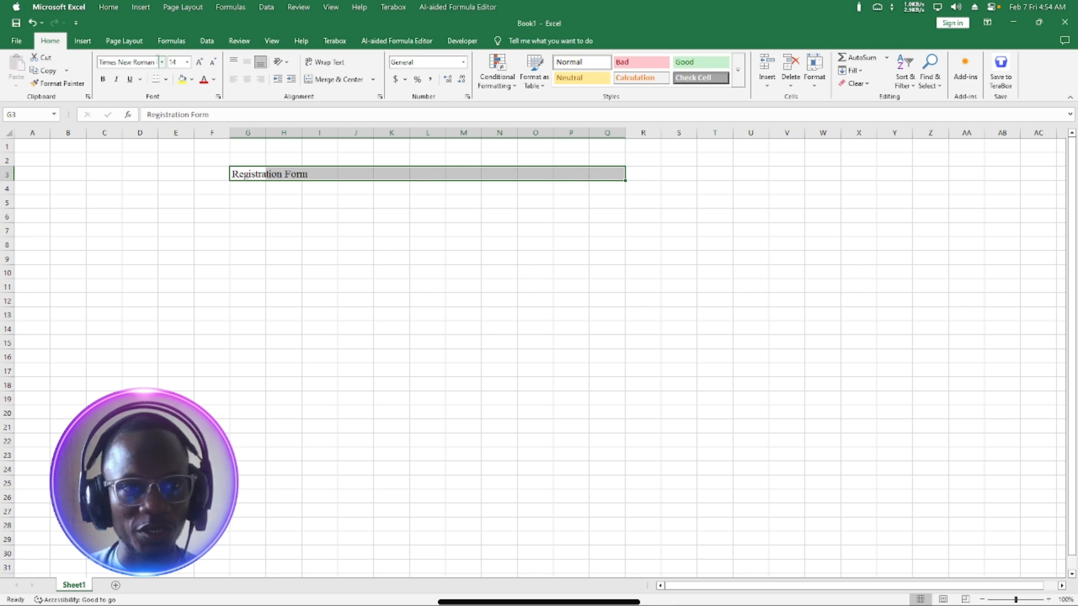
Enlarge the title to 24 pt, bold it, and merge and centre it across G3:Q3.
left_click(199, 62)
left_click(199, 63)
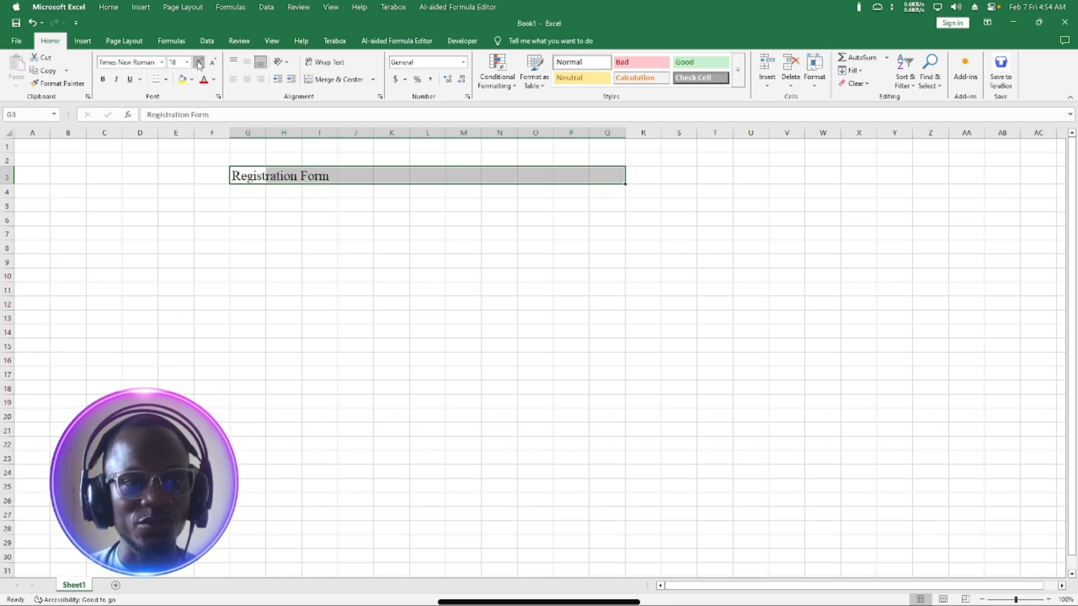
left_click(200, 63)
left_click(199, 63)
left_click(199, 62)
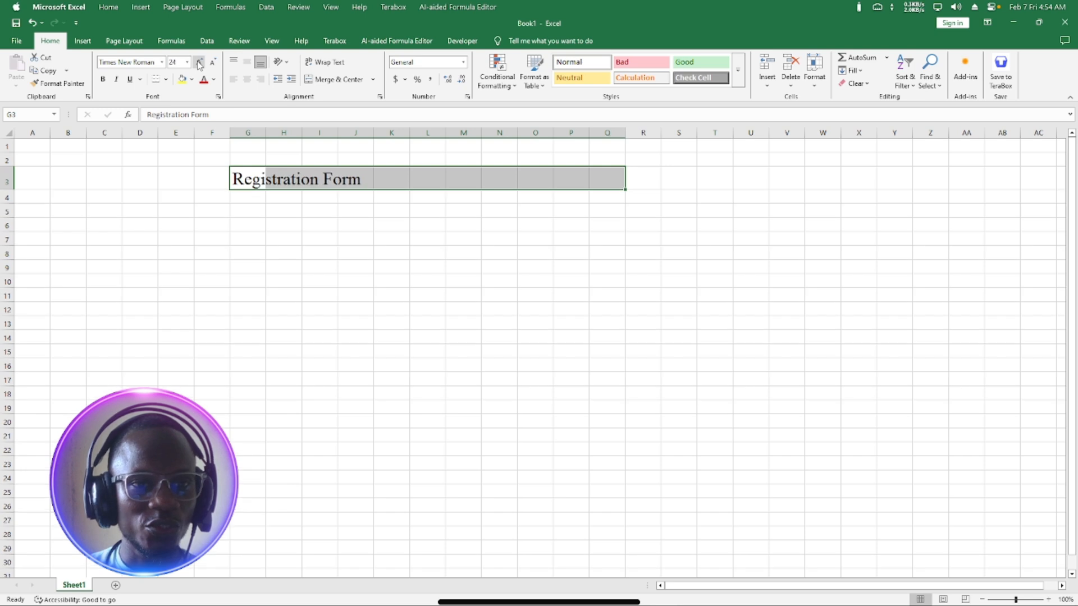
left_click(103, 79)
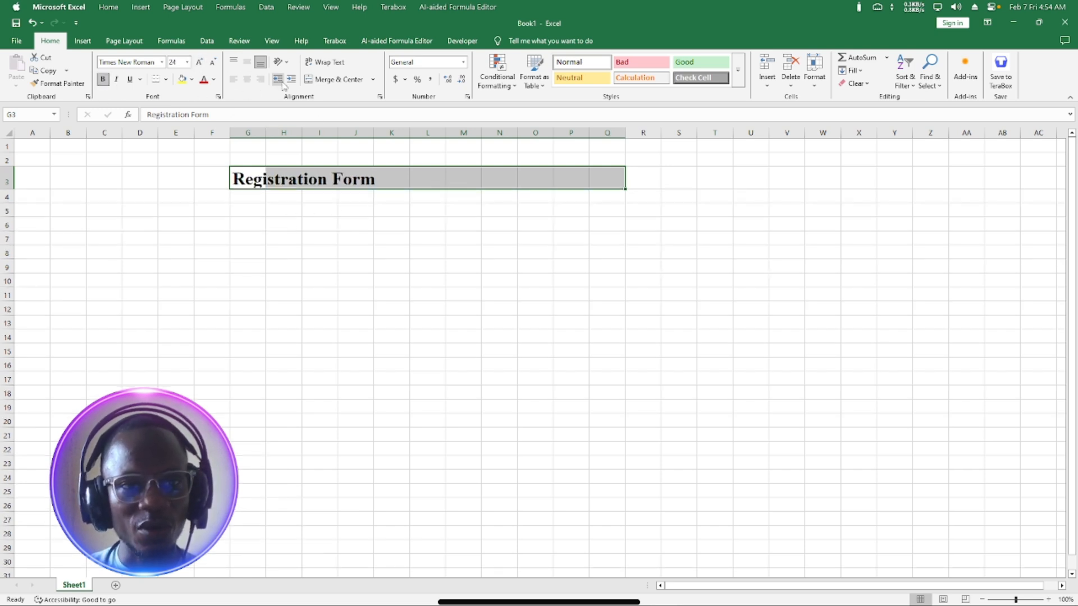
left_click(335, 79)
left_click(424, 220)
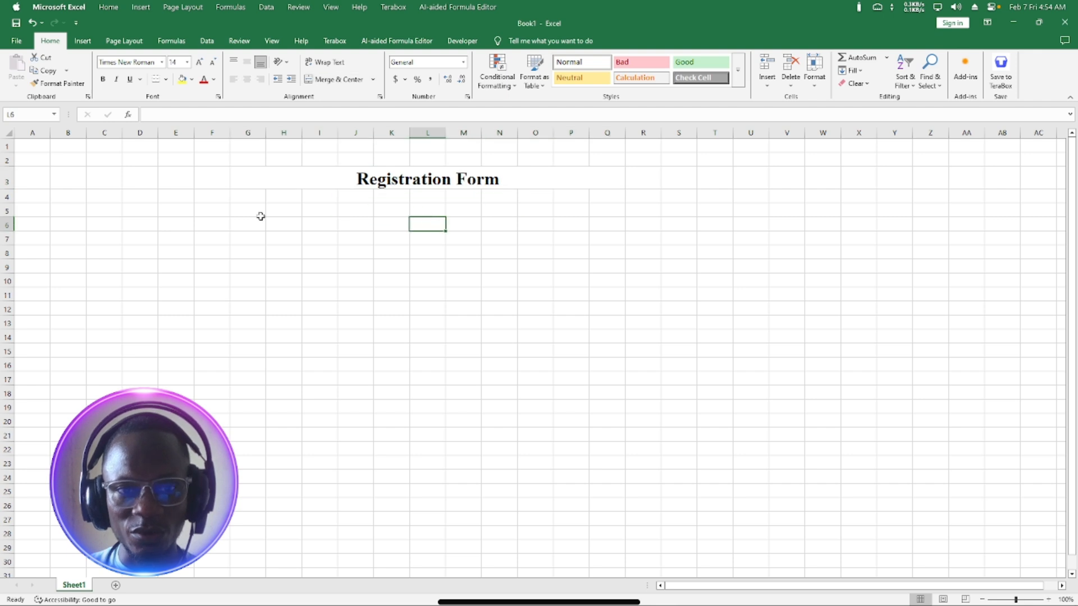
left_click(247, 196)
Enter the labels 'Aplication No.' in G5 and 'Student Name' in G6, autofitting column G.
left_click(246, 206)
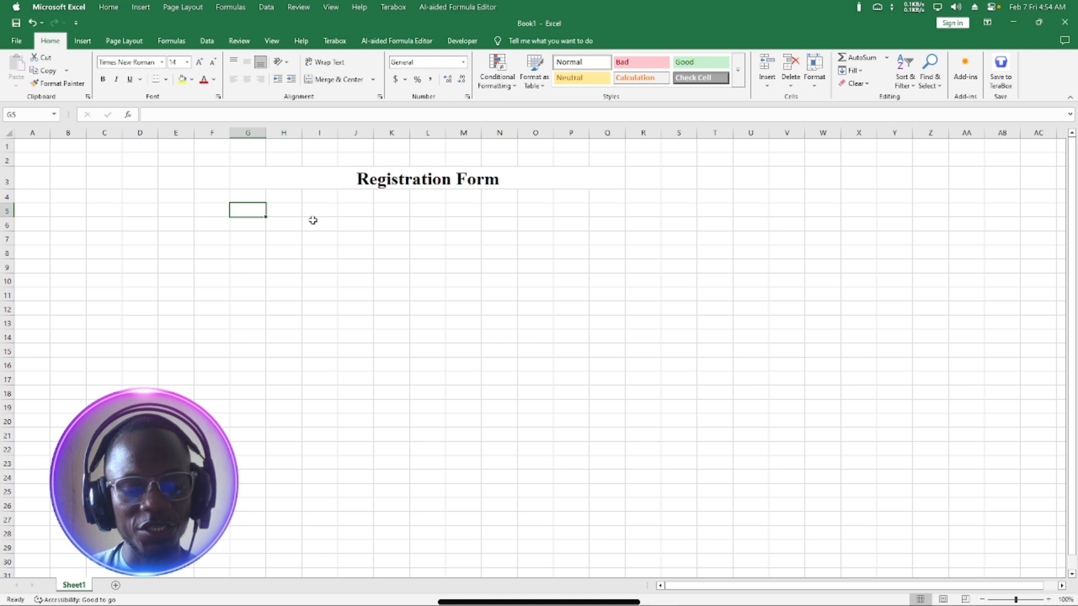
type("Ap")
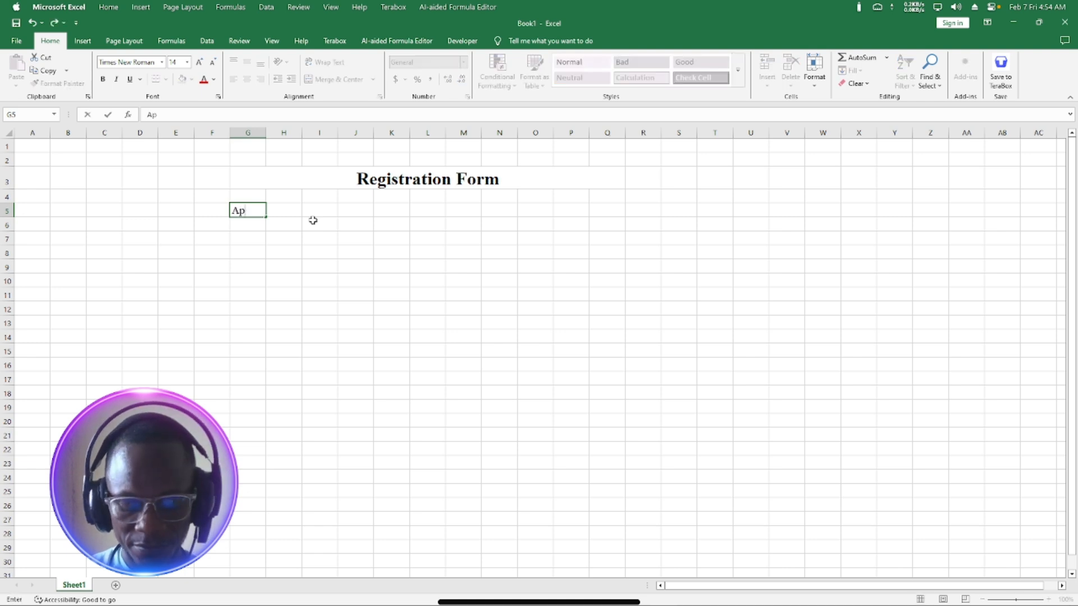
type("licat")
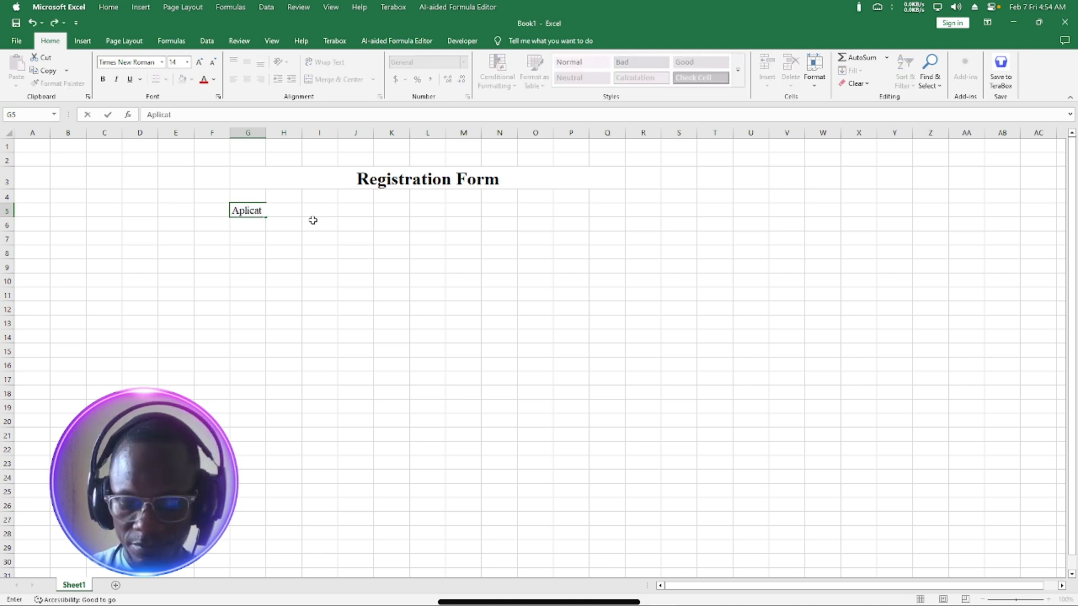
type("ion No.")
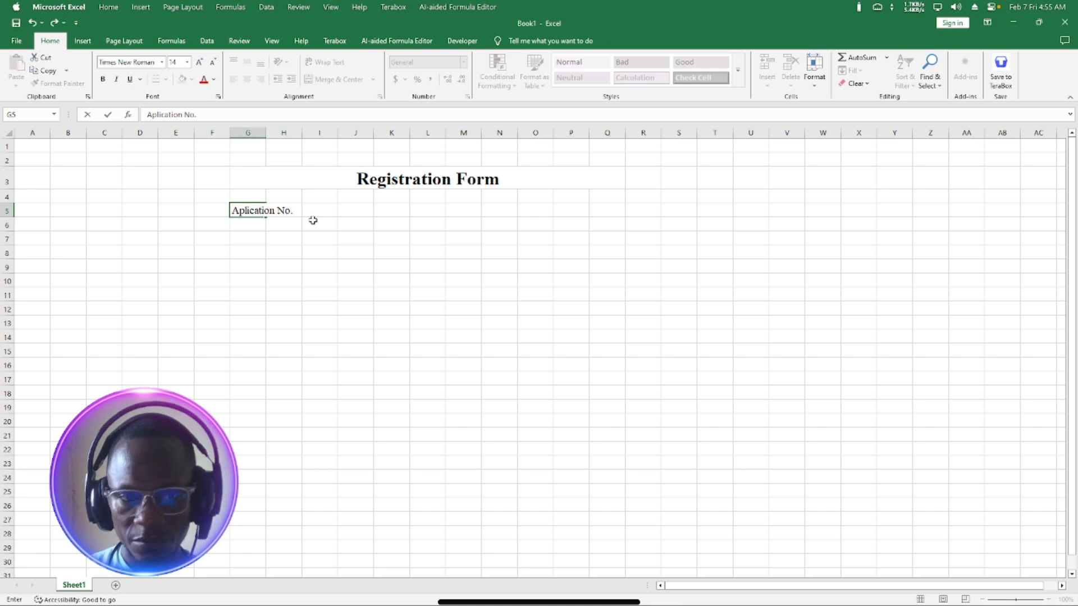
key("Return")
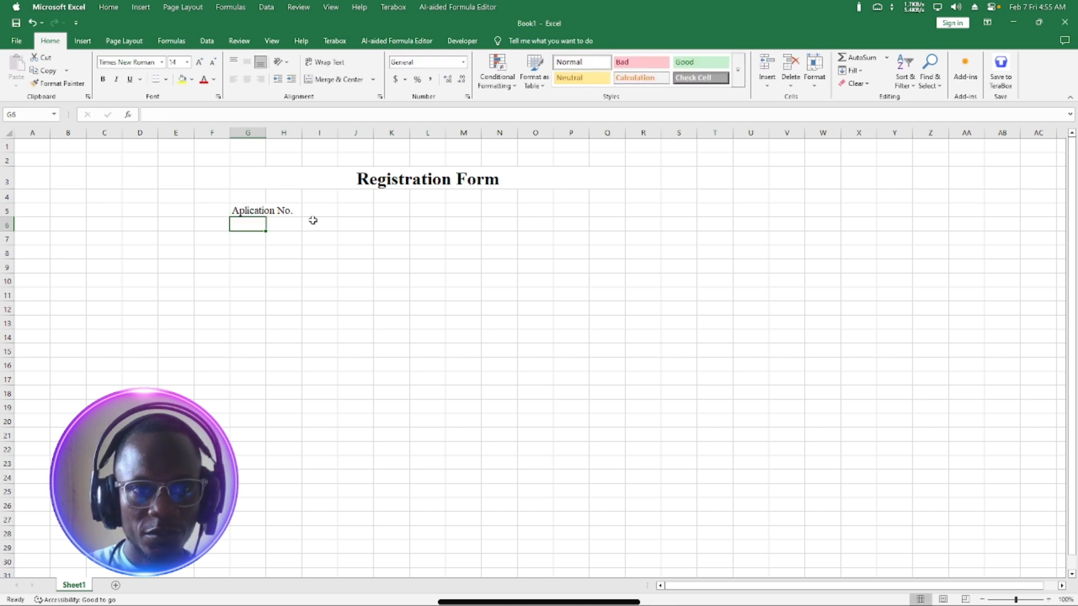
double_click(265, 128)
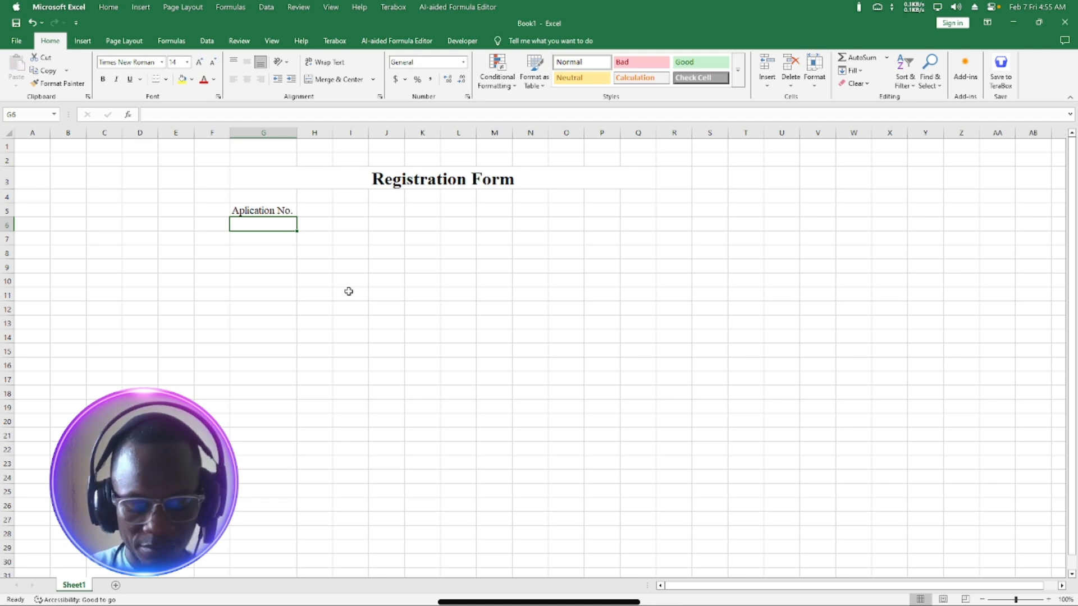
type("Studen")
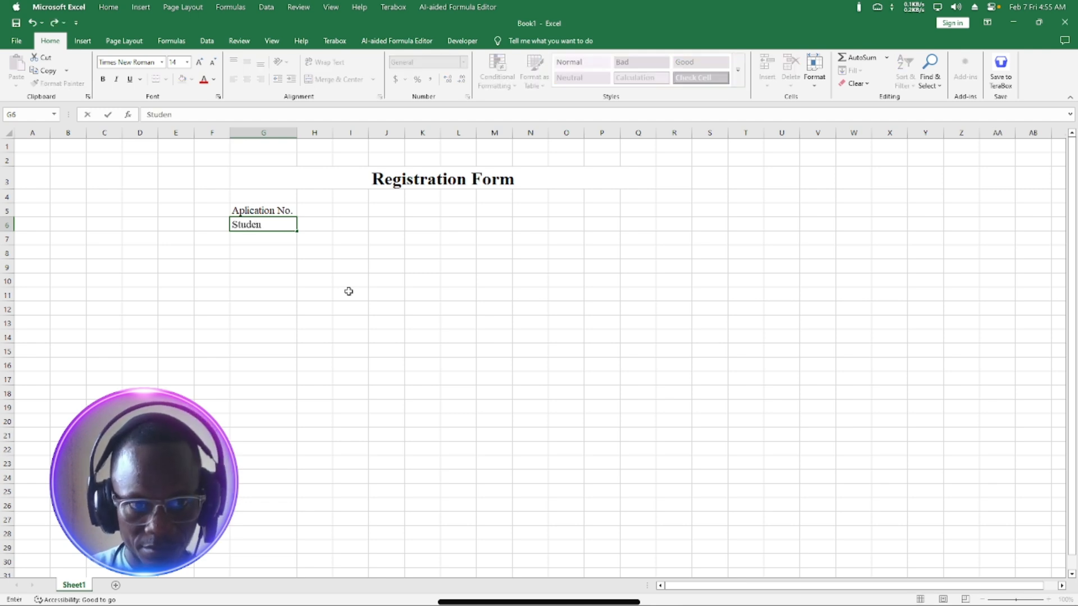
type("t Name")
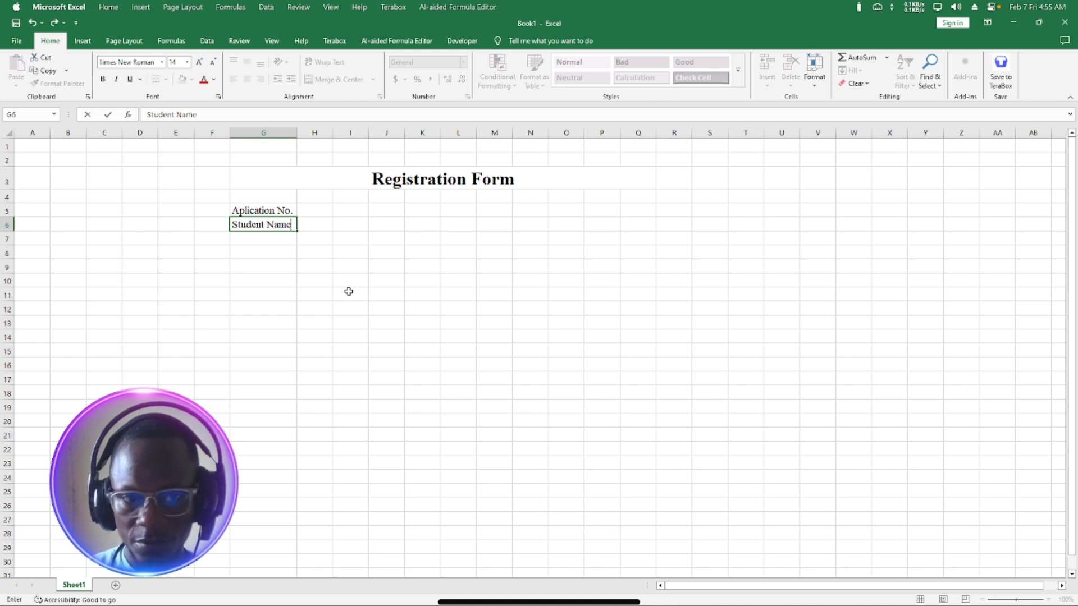
key("Return")
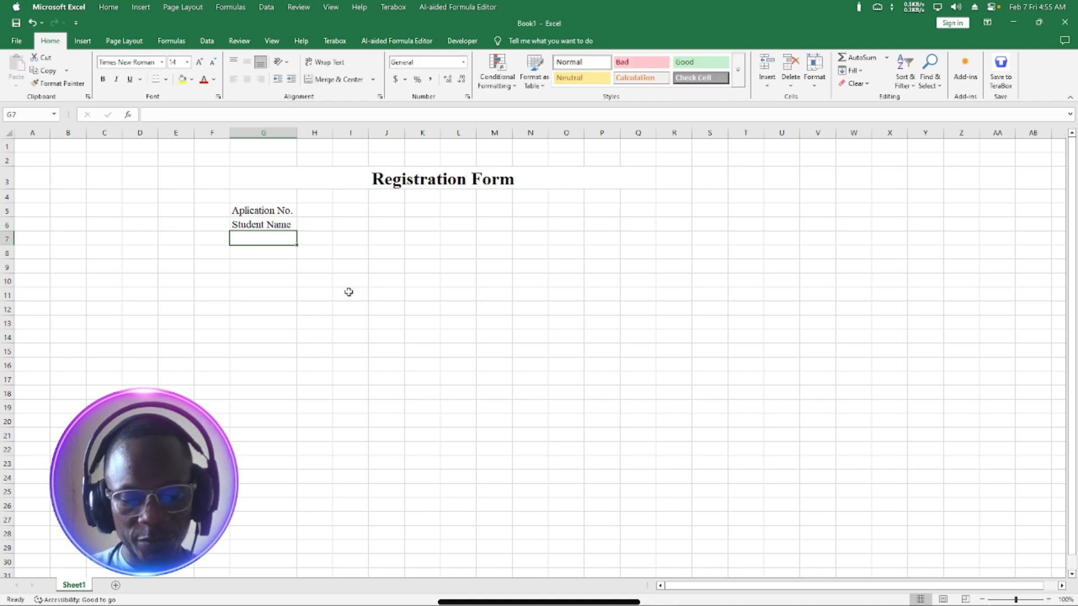
Add the labels Address, Date Of Birth and Mobile Number in G7:G9 and widen column G.
type("A")
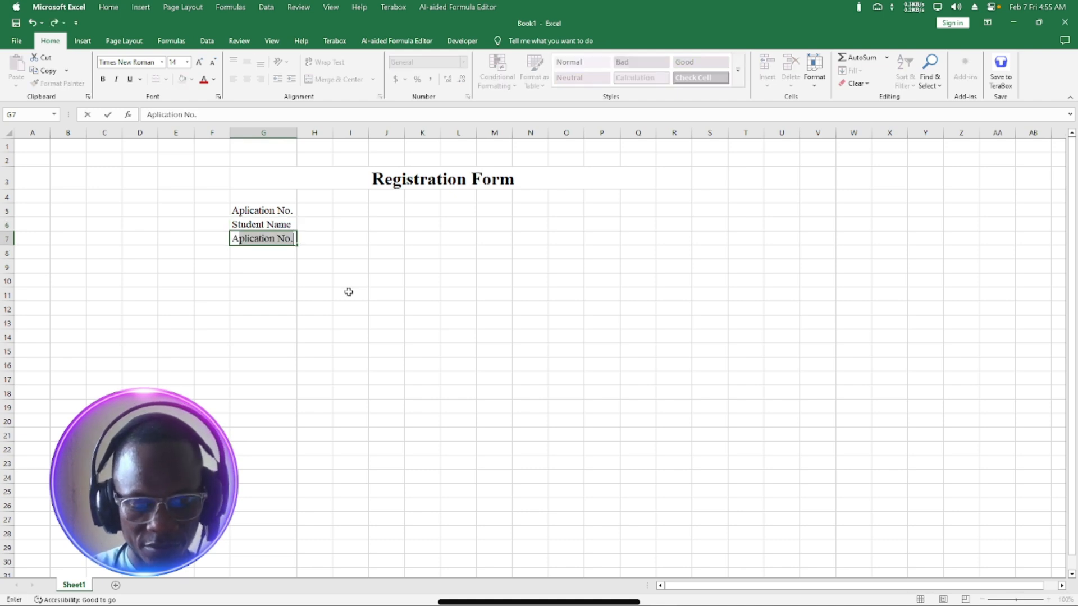
type("ddress")
key("Return")
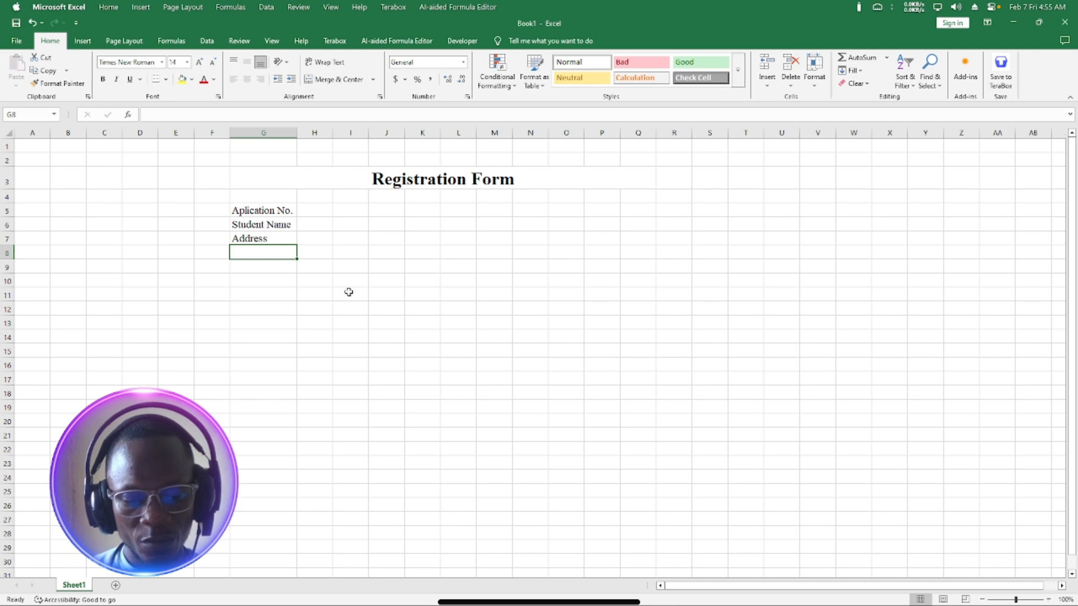
type("D")
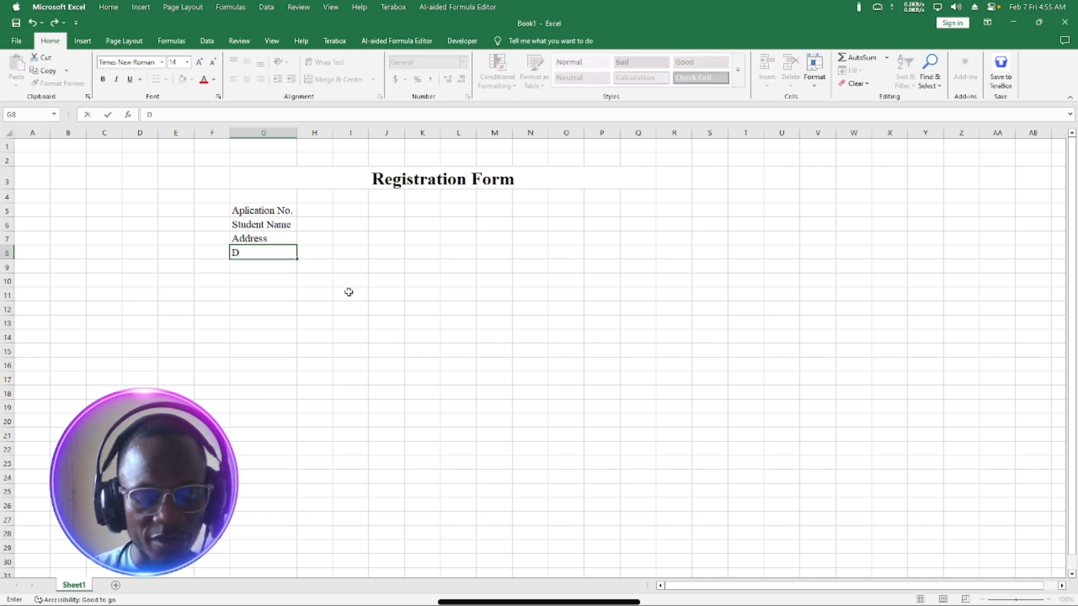
type("ate Of Birth")
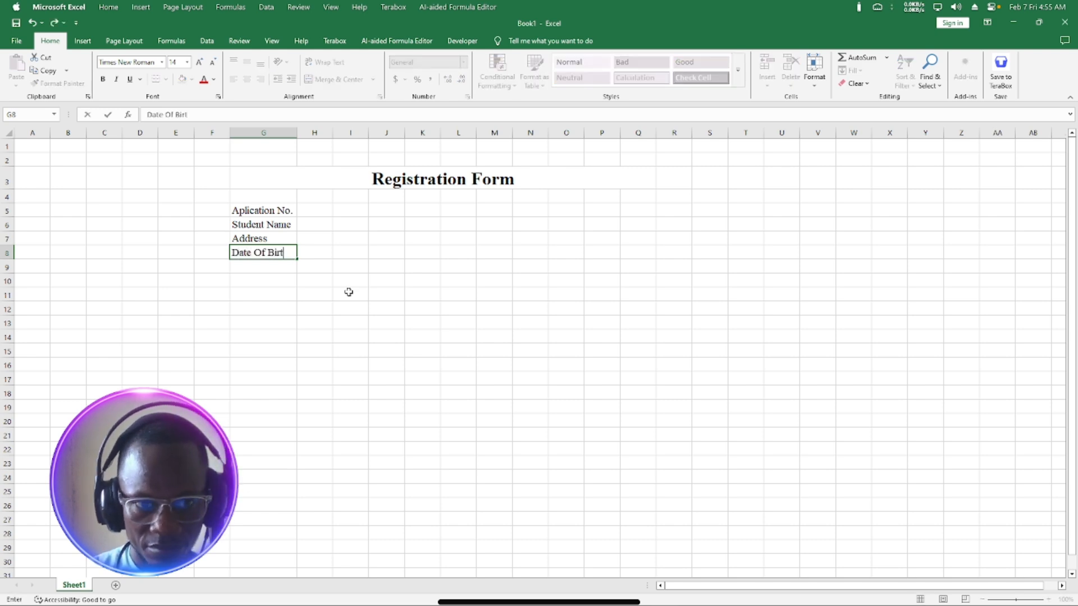
key("Return")
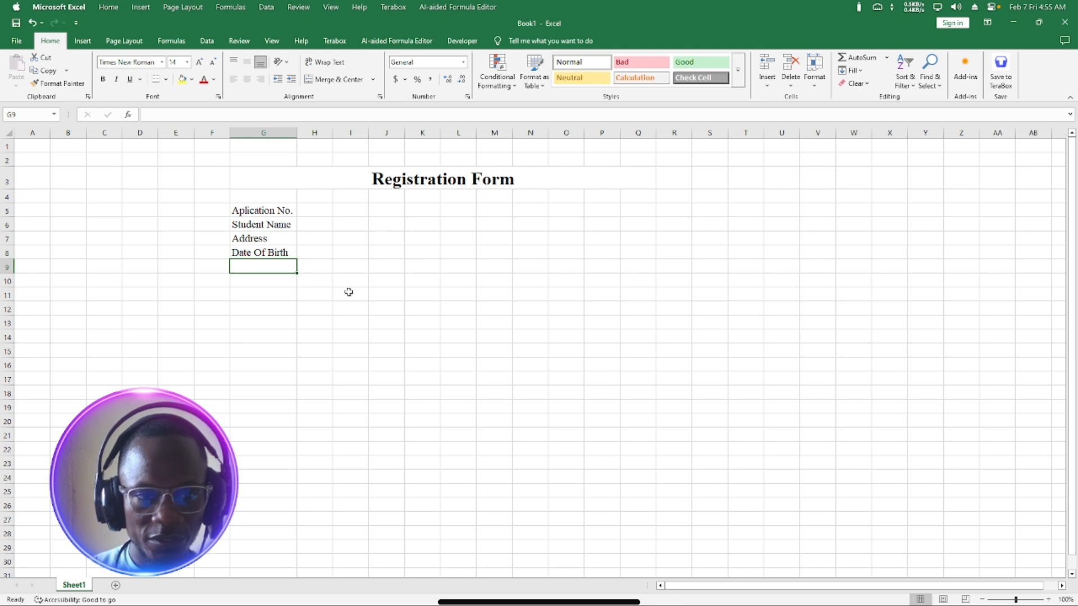
type("M")
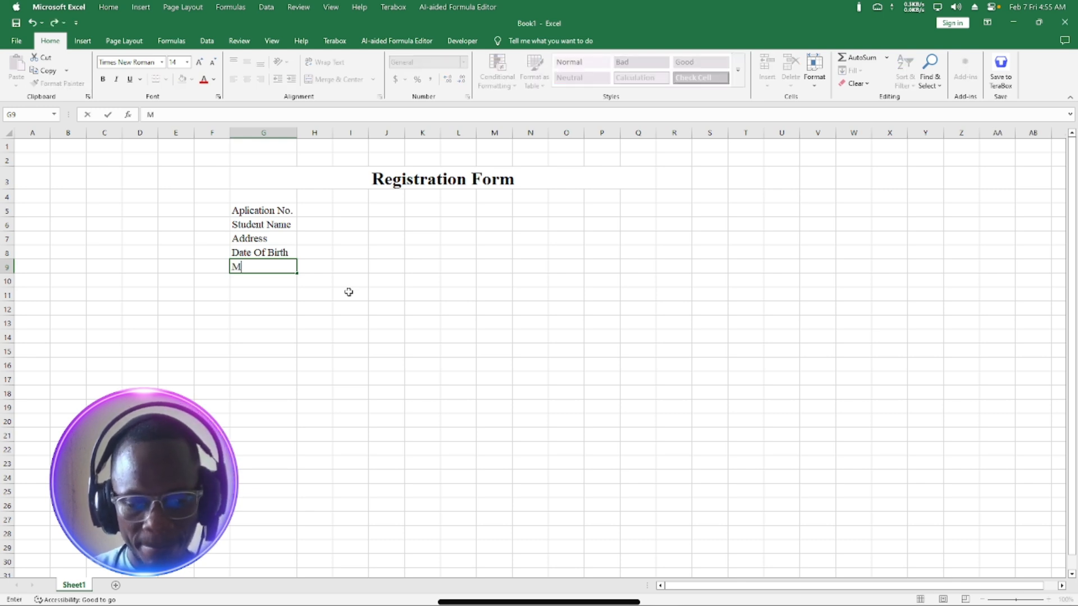
type("obile Nu")
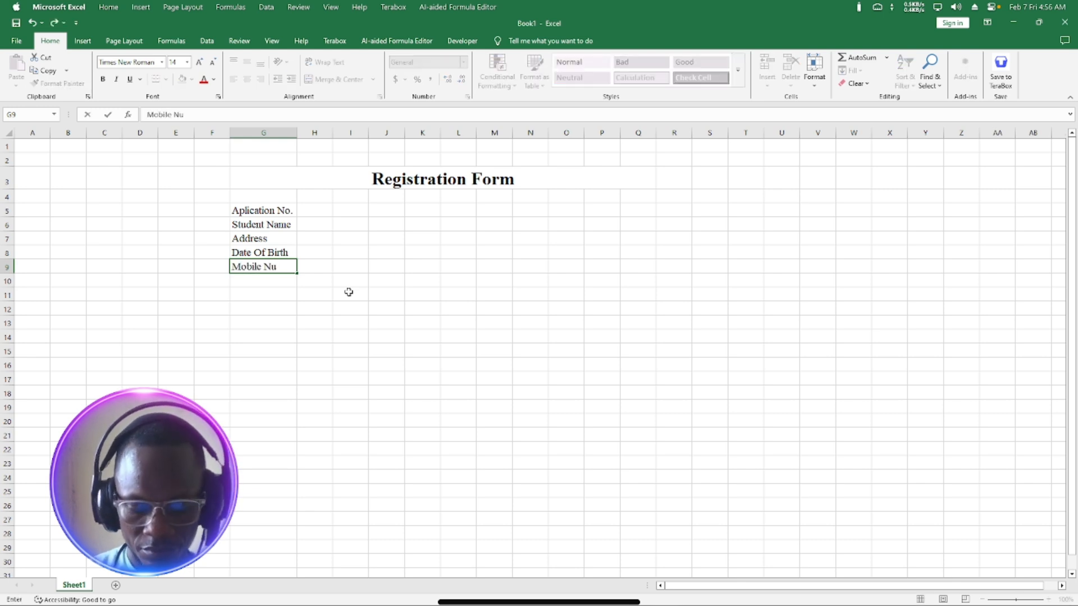
type("mber")
key("Return")
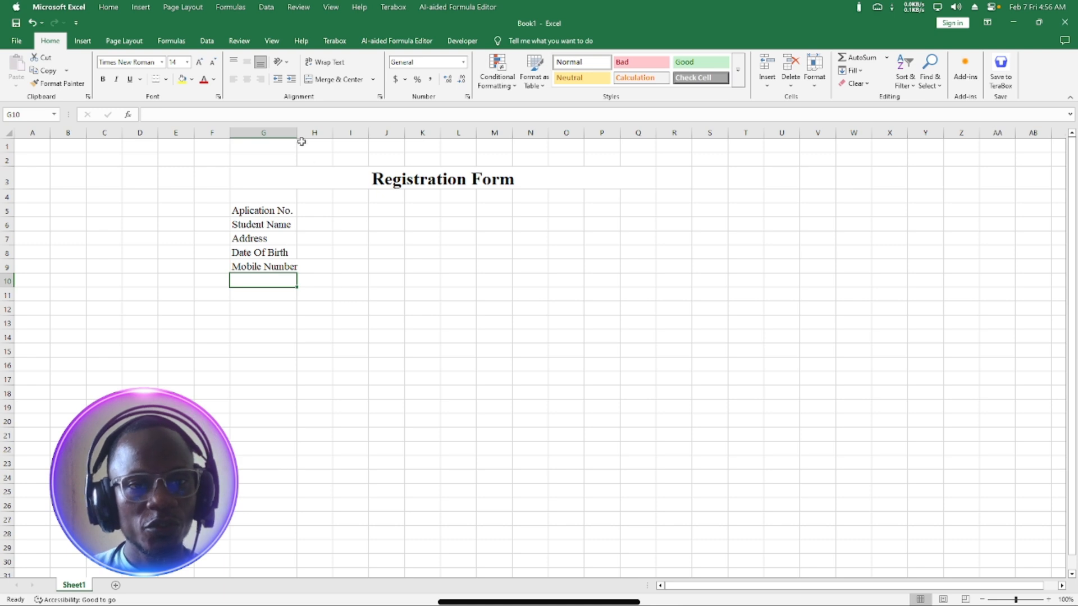
left_click_drag(297, 134, 302, 134)
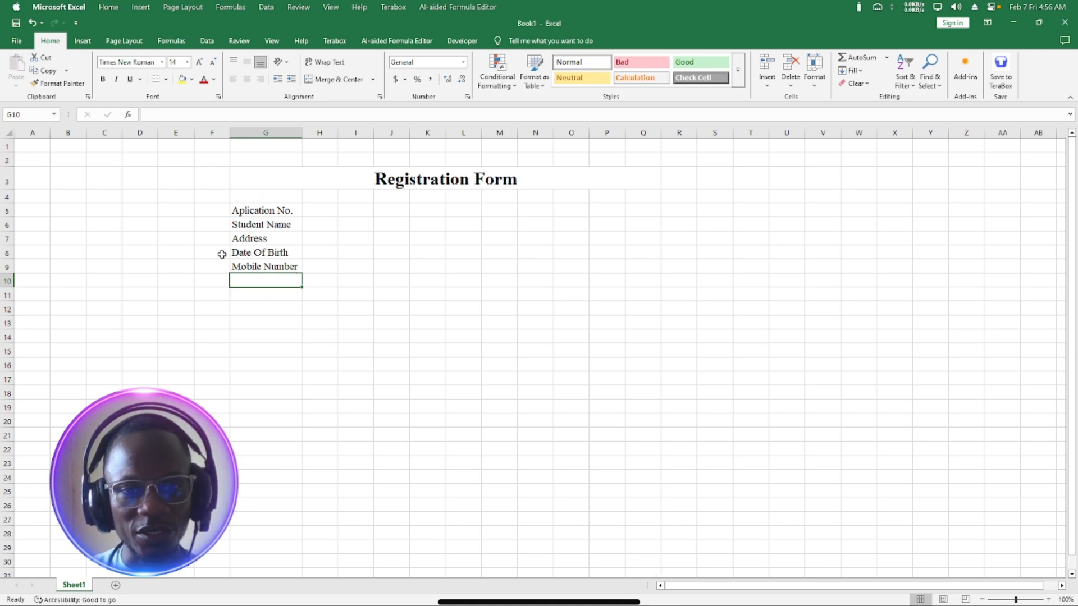
Enter the labels Date, Course Applied For and Fees in N5:N7.
left_click(530, 223)
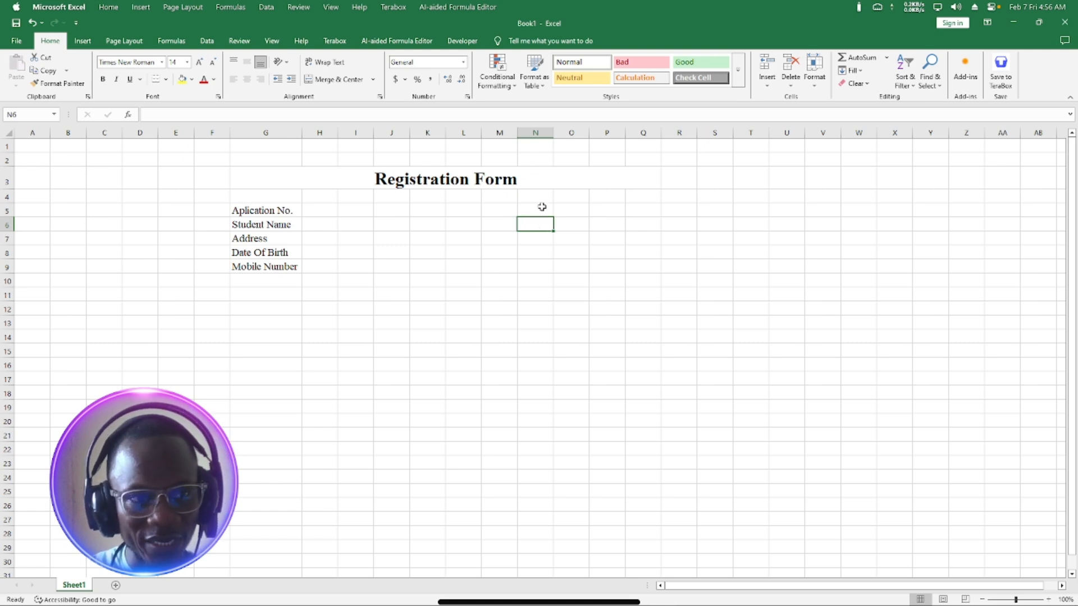
left_click(541, 207)
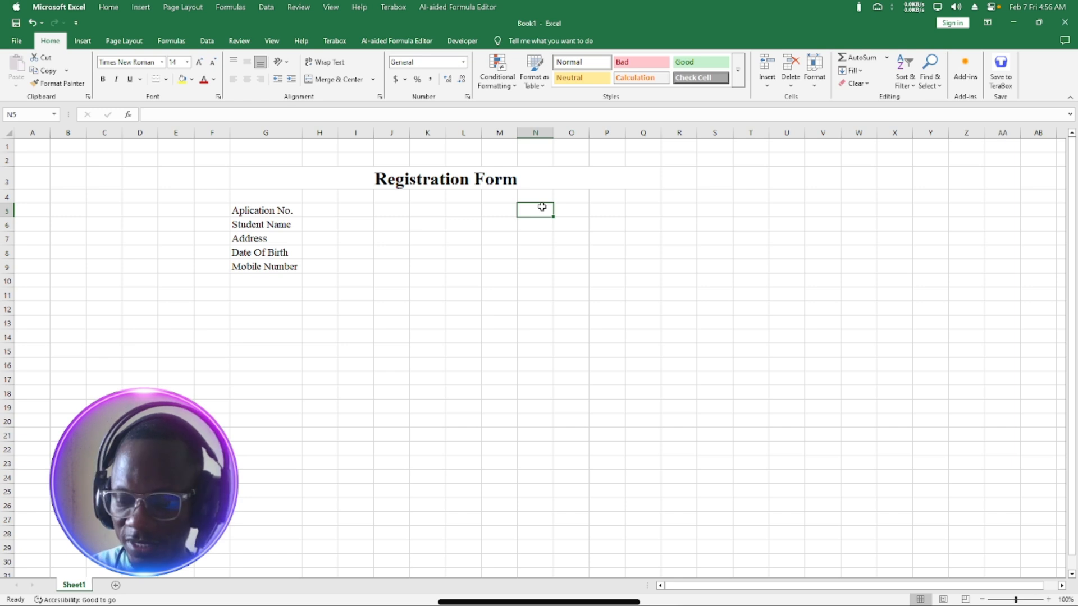
type("Date")
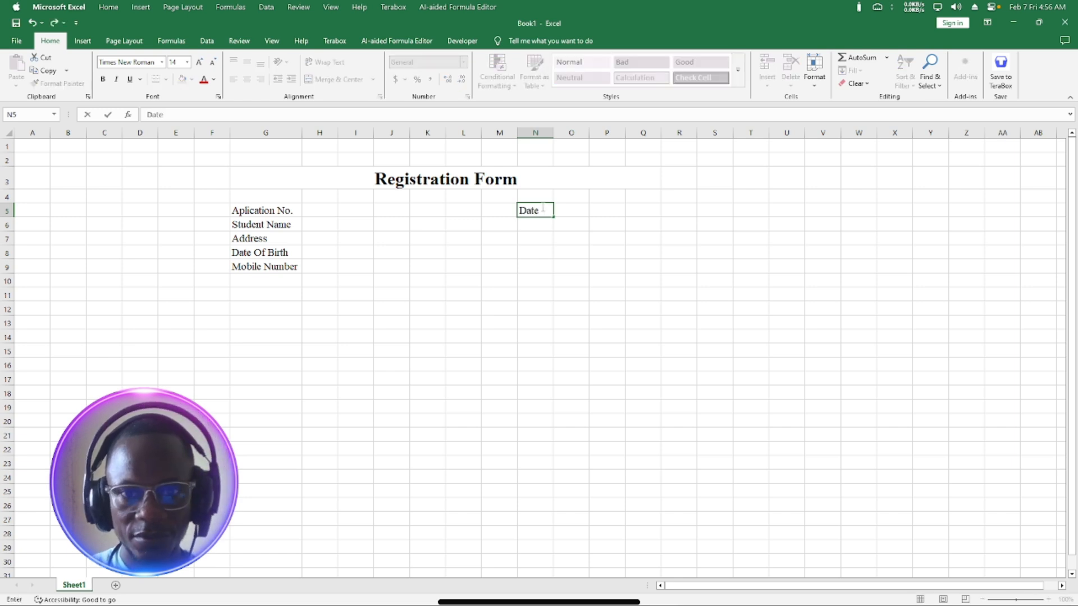
key("Return")
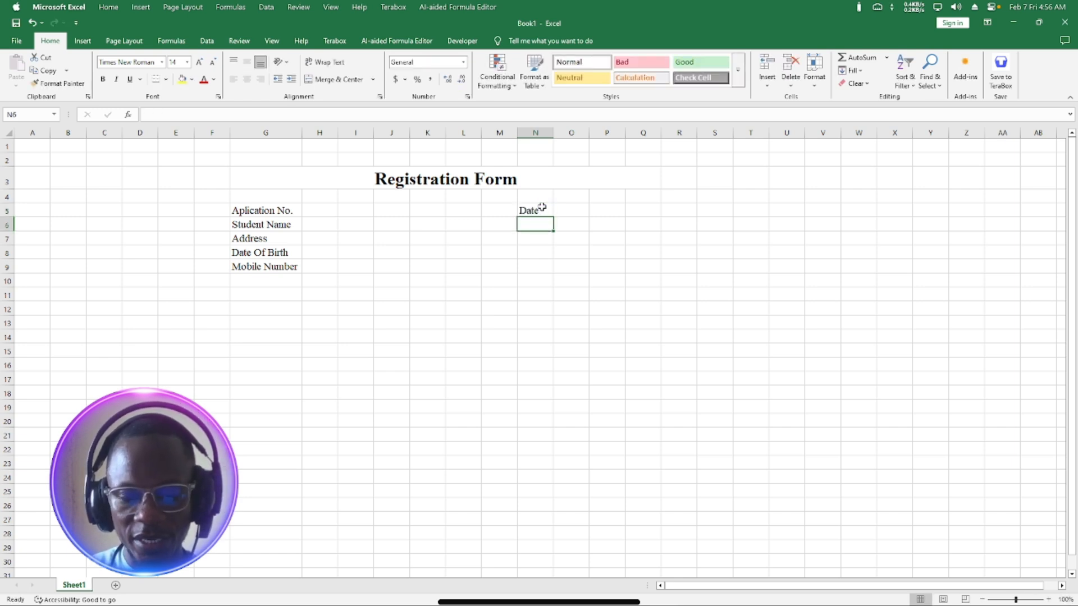
type("Co")
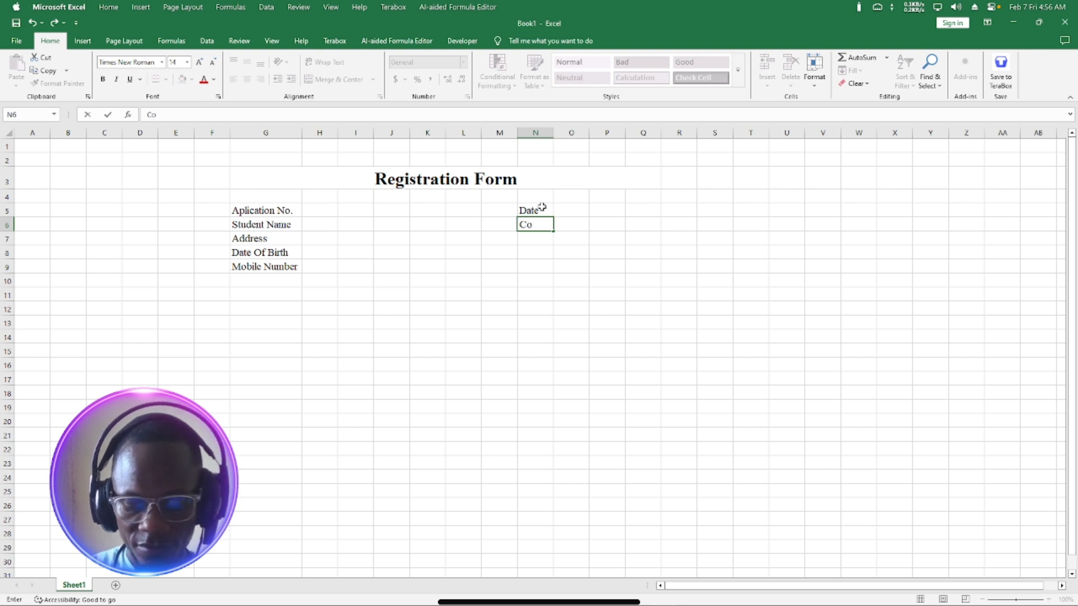
type("urse Applied")
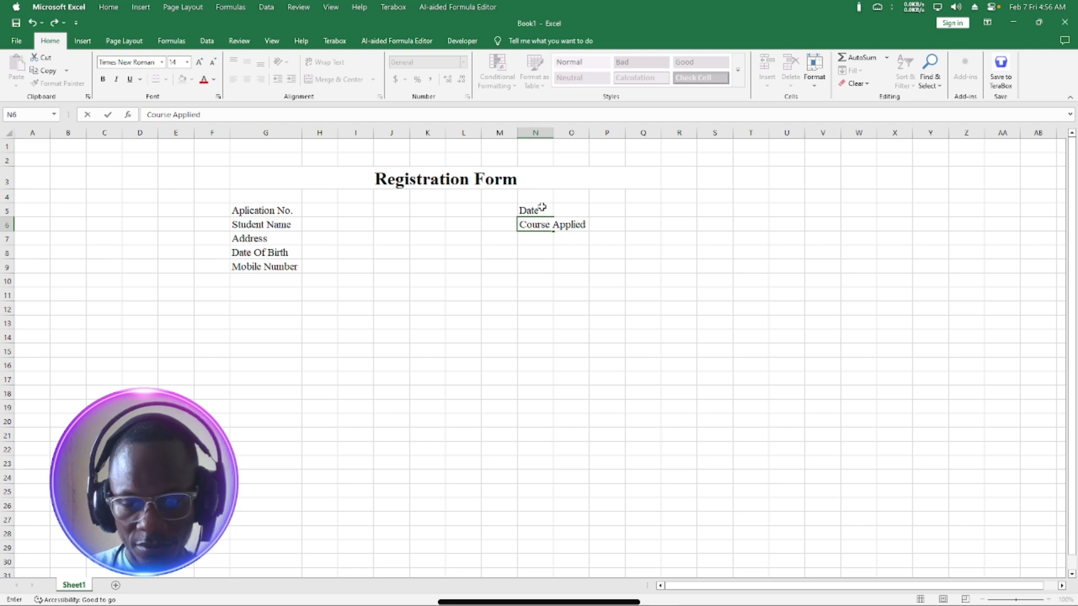
type(" For")
key("Return")
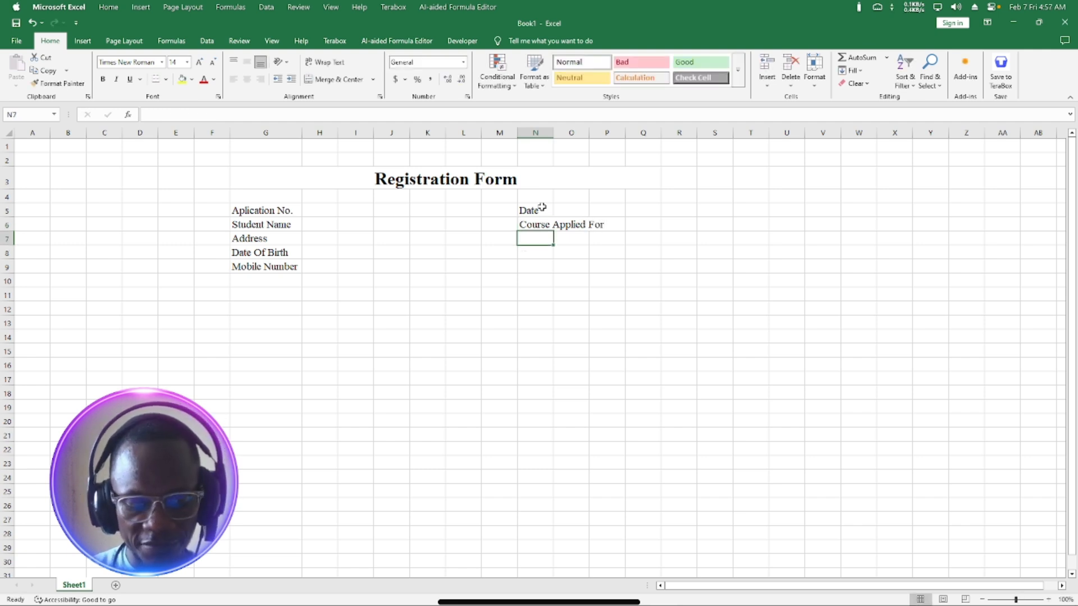
type("Fees")
key("Return")
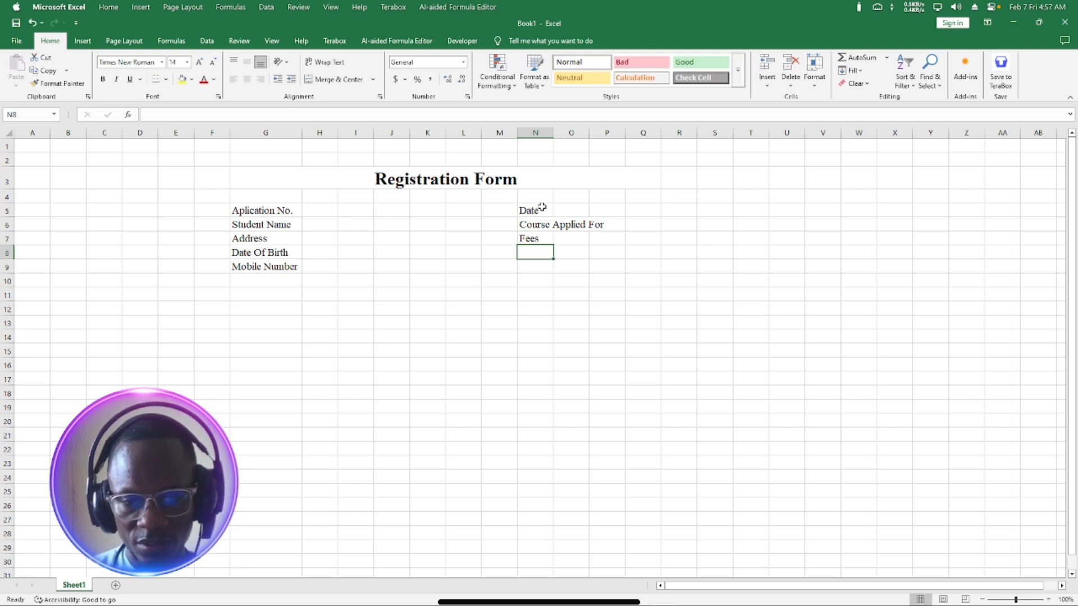
Add Amount Paid, Mood Of Payment and Balance in N8:N10 and autofit column N.
type("Amo")
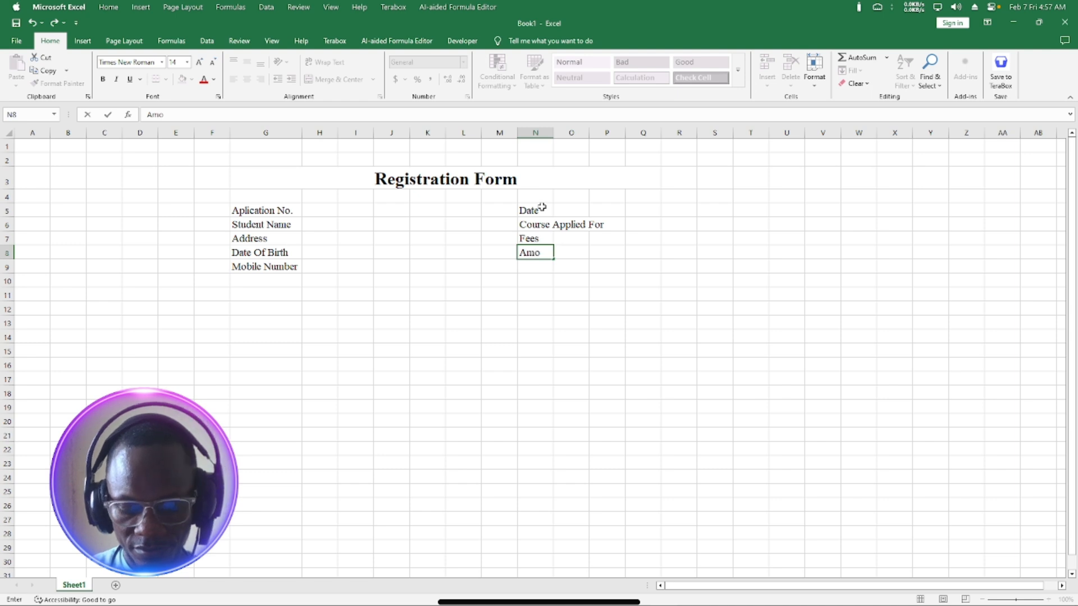
type("unt Paid")
key("Return")
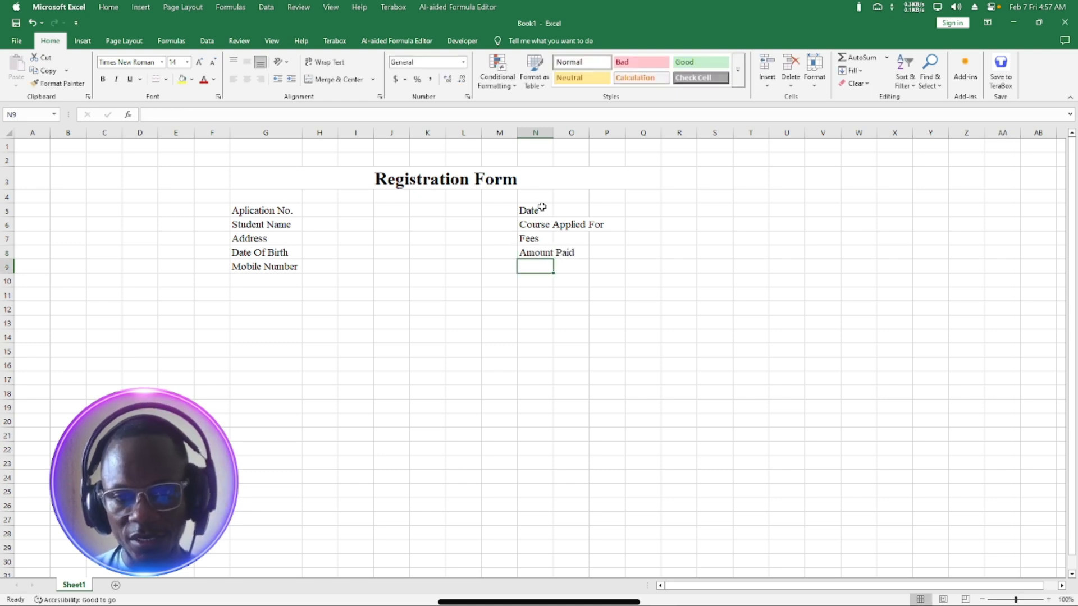
type("Moo")
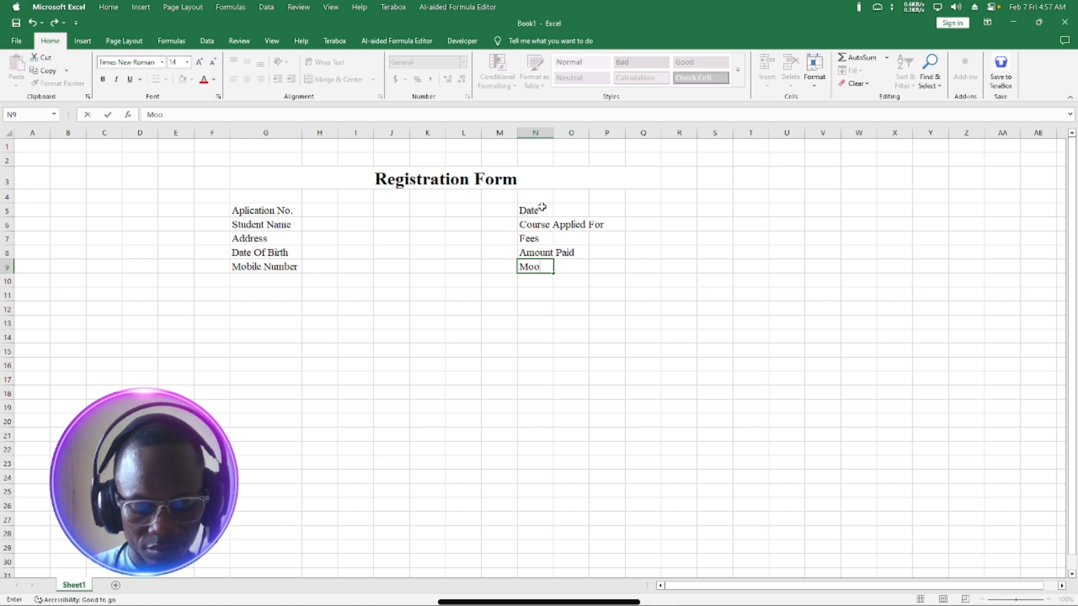
type("d Of Pa")
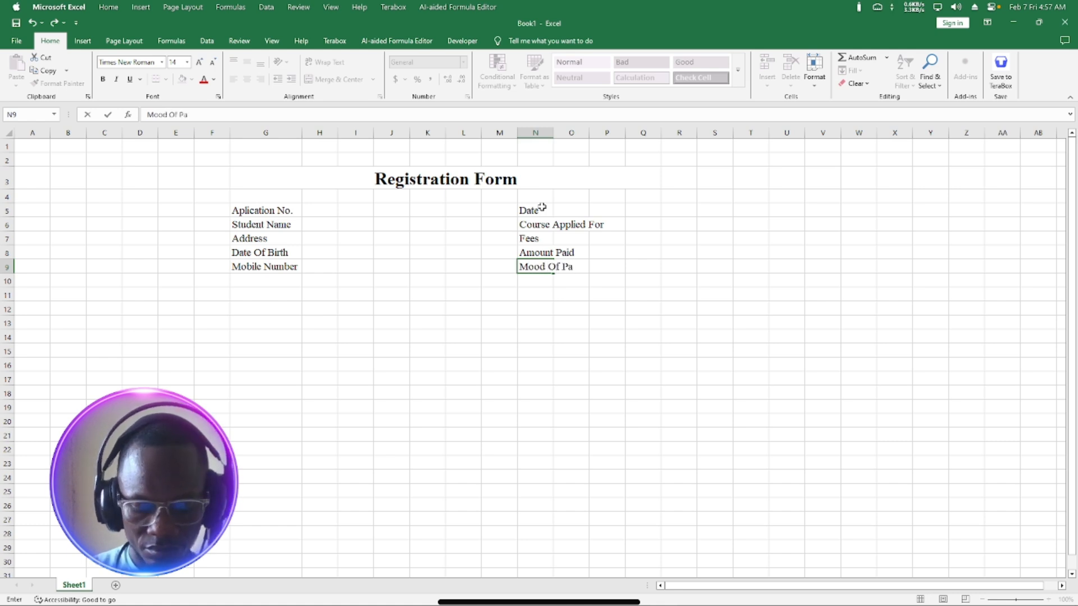
type("yment")
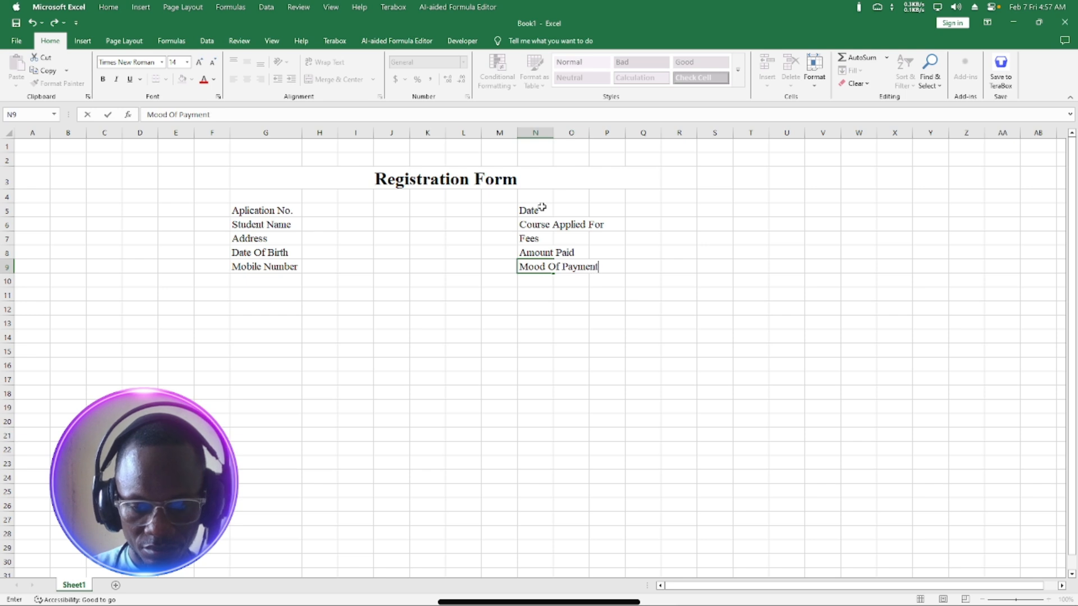
key("Return")
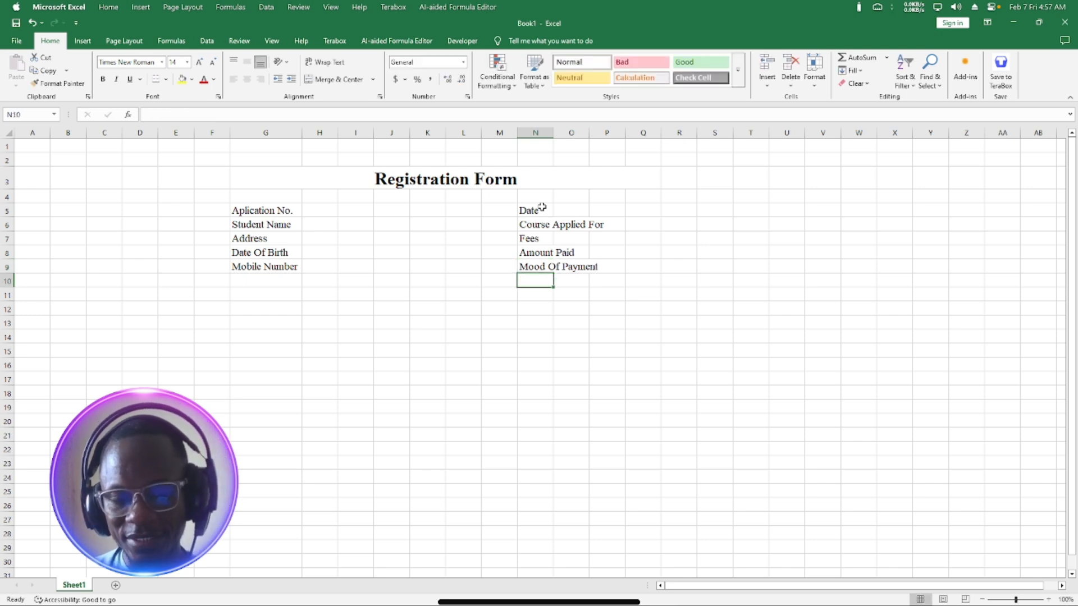
type("Balance")
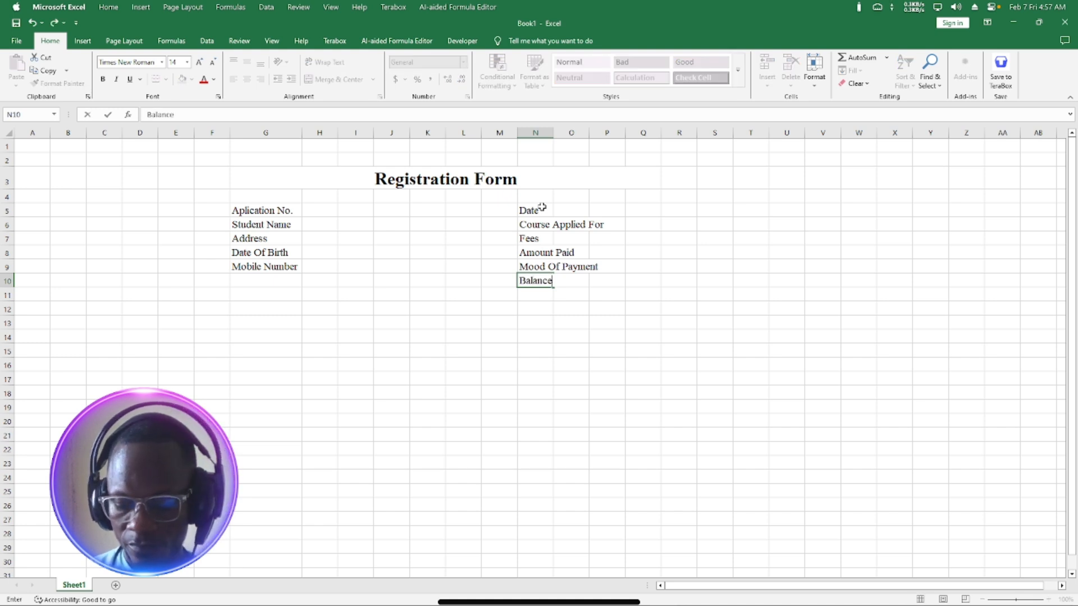
key("Return")
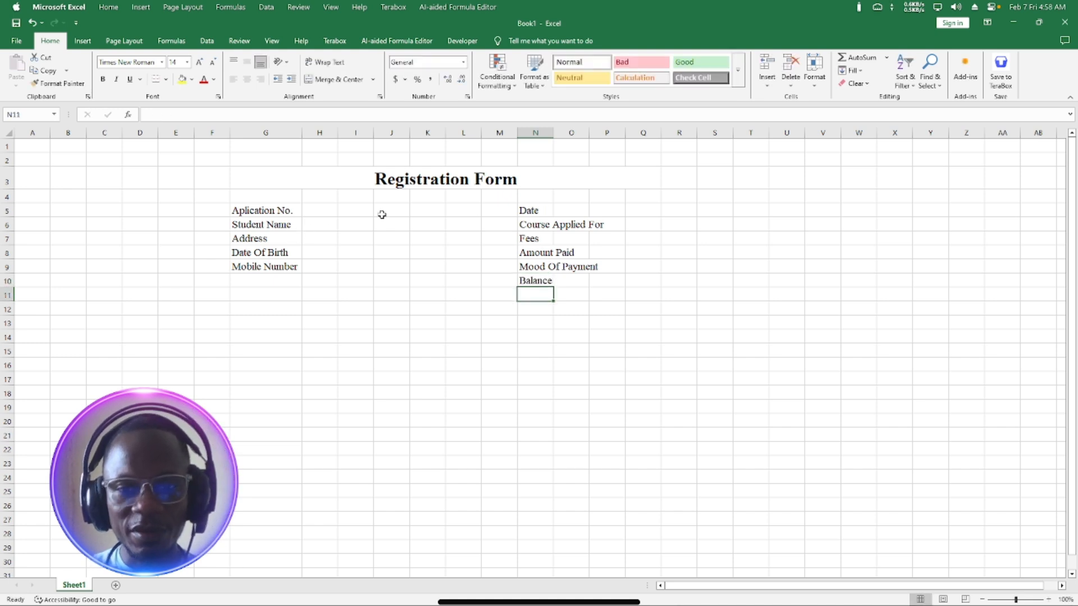
double_click(553, 132)
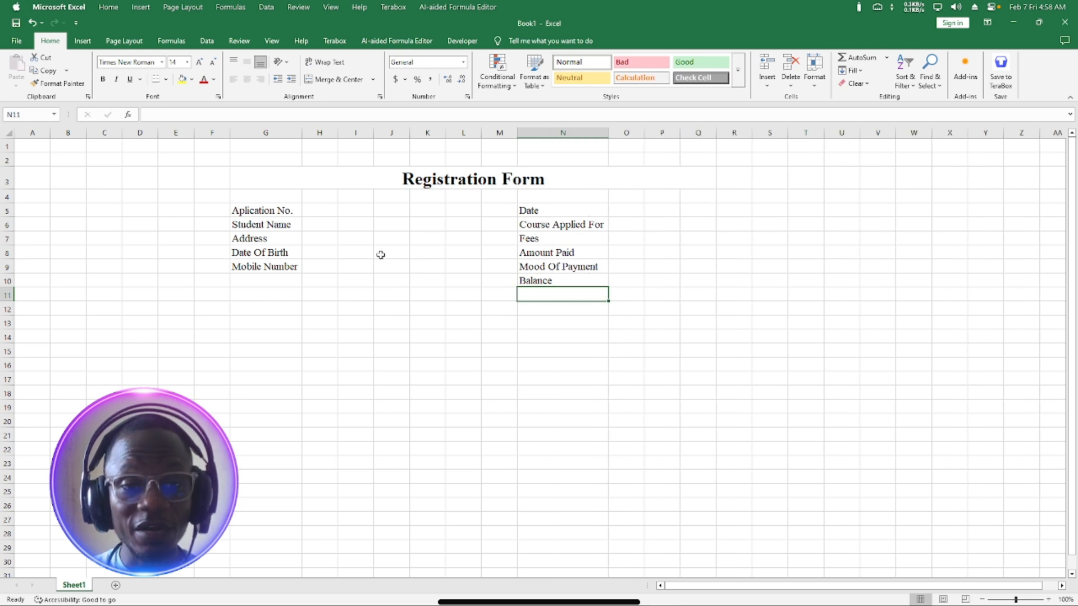
left_click(261, 211)
left_click_drag(261, 211, 266, 270)
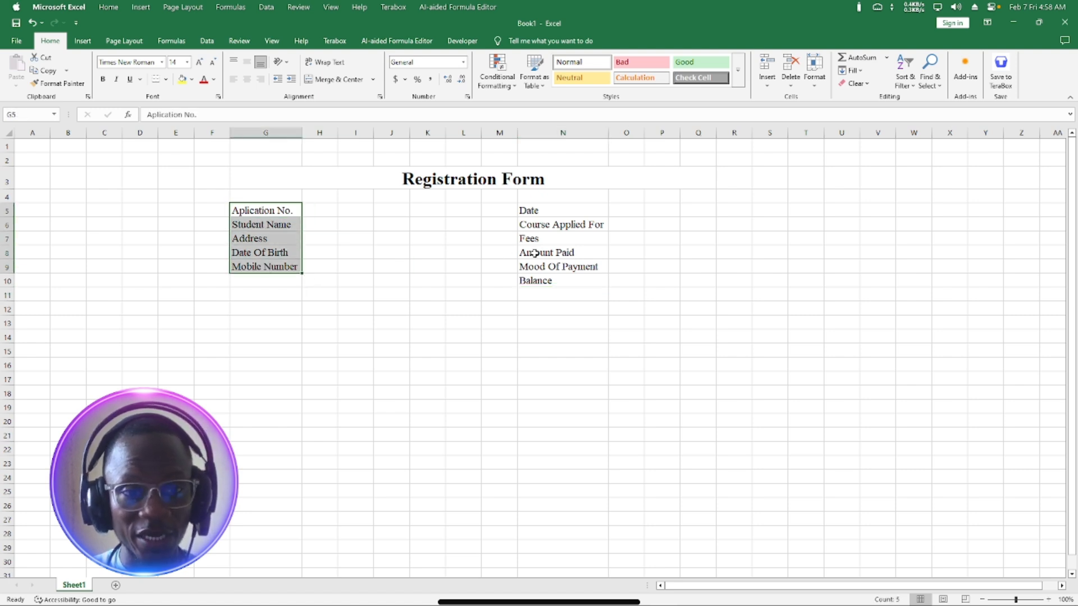
Fill both label blocks, G5:G9 and N5:N10, with a dark navy custom colour.
left_click(564, 209, "ctrl")
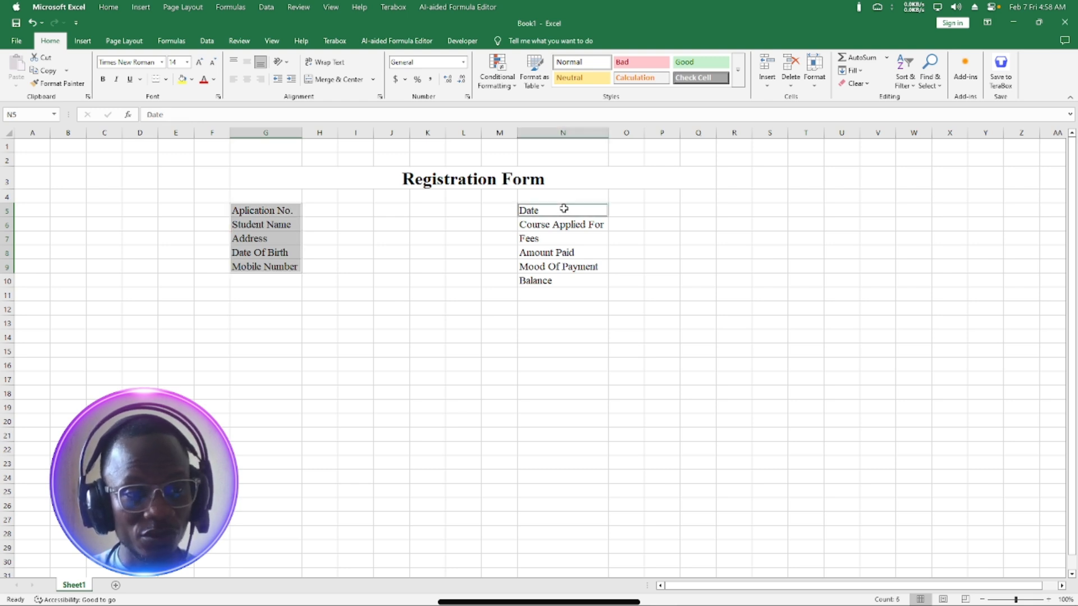
left_click_drag(564, 209, 571, 282)
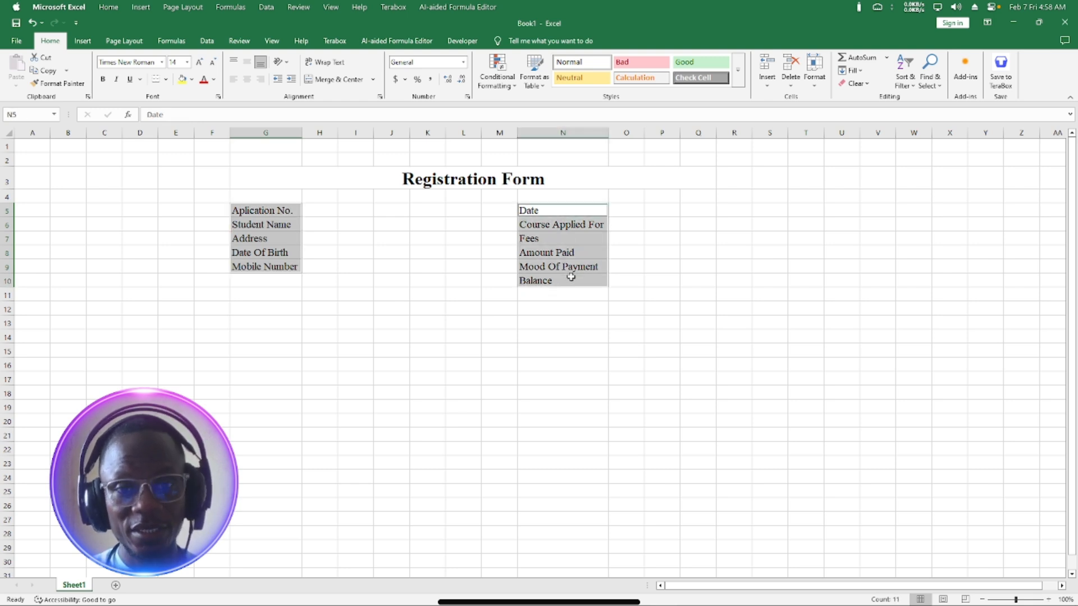
left_click(192, 79)
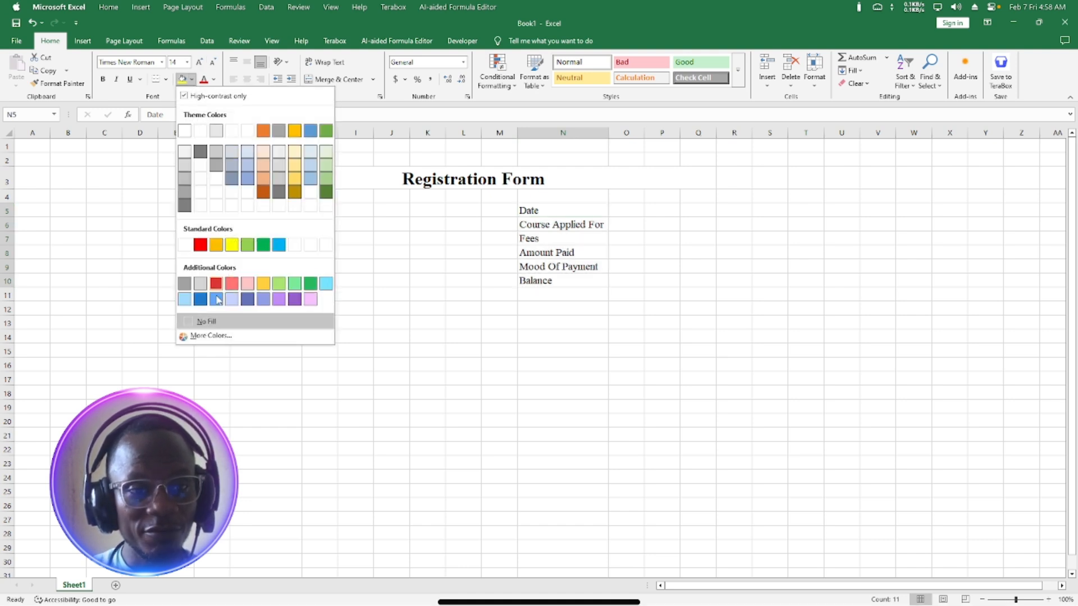
left_click(209, 336)
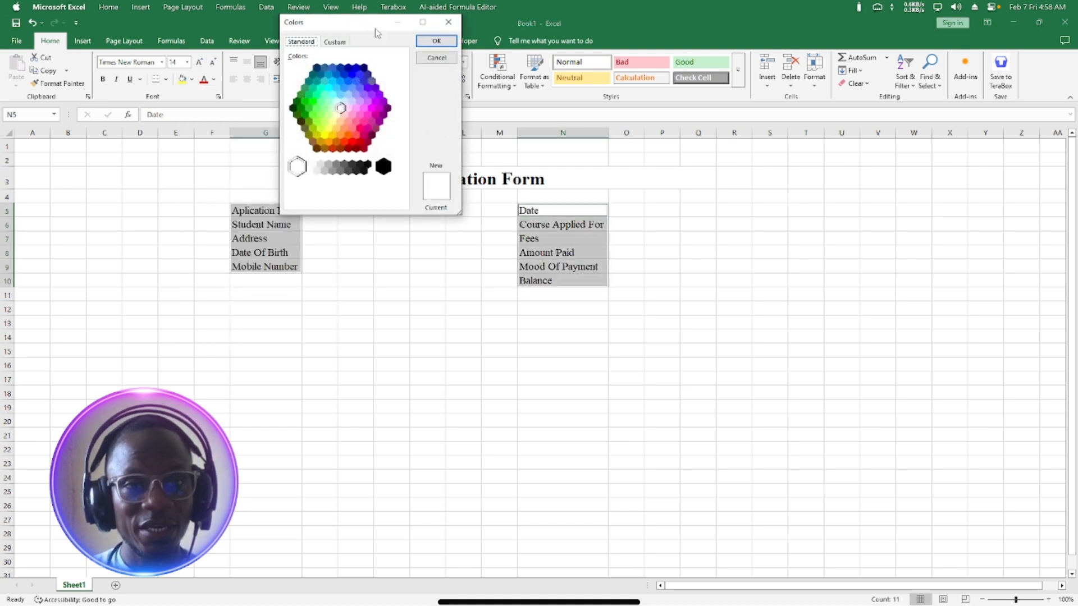
left_click_drag(378, 32, 415, 299)
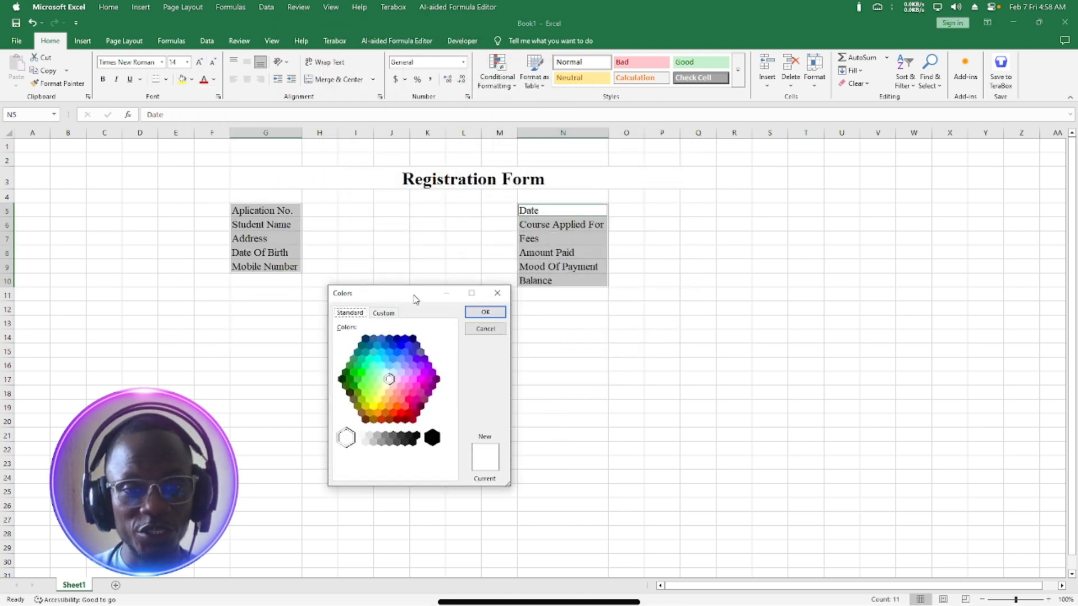
left_click(412, 339)
left_click(484, 312)
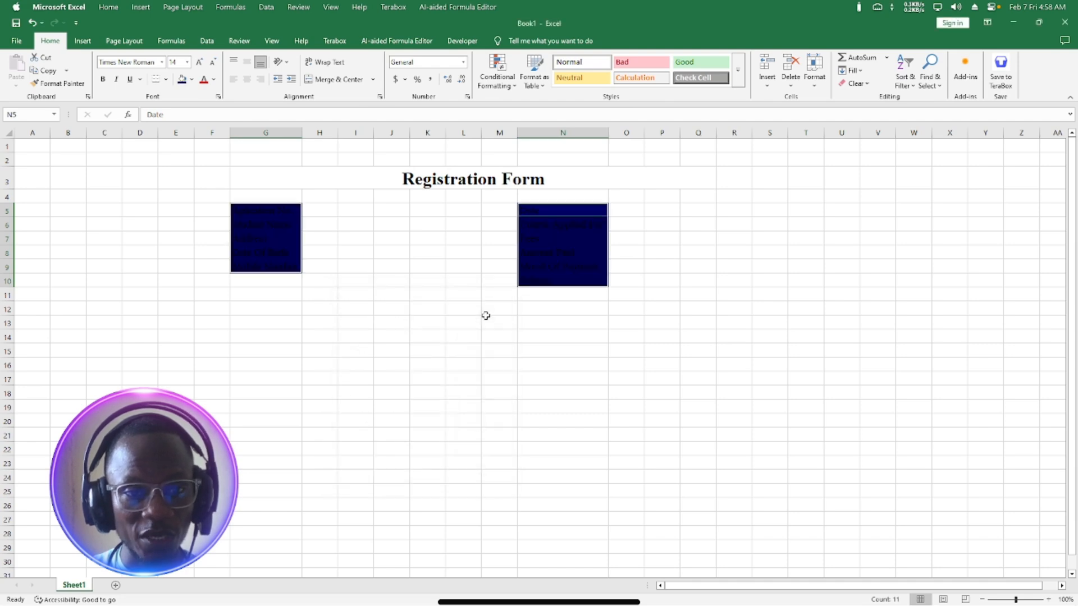
Make the label text white and bold.
left_click(214, 80)
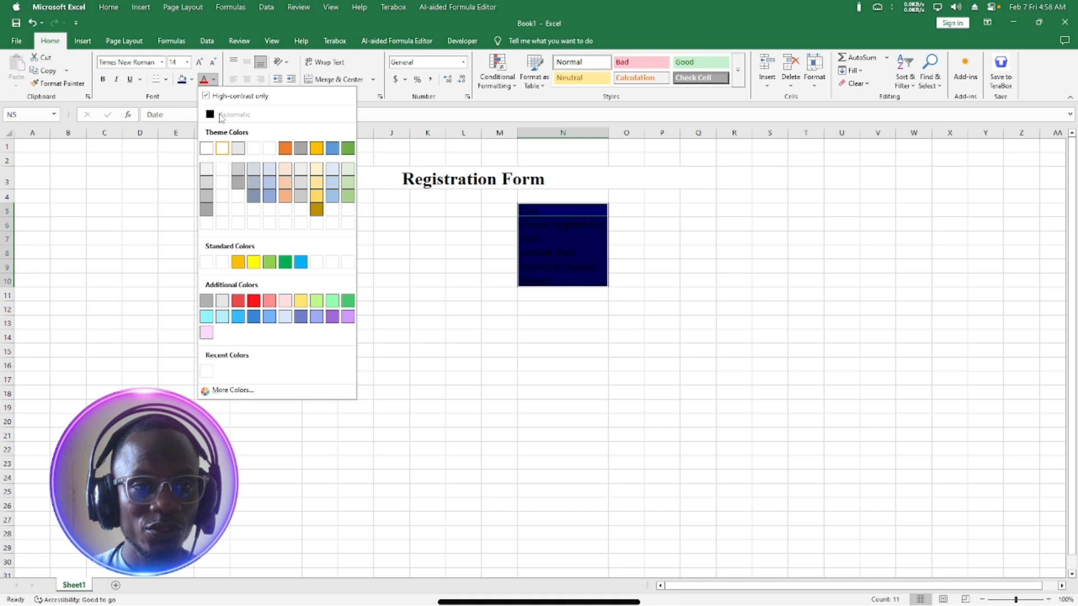
left_click(208, 150)
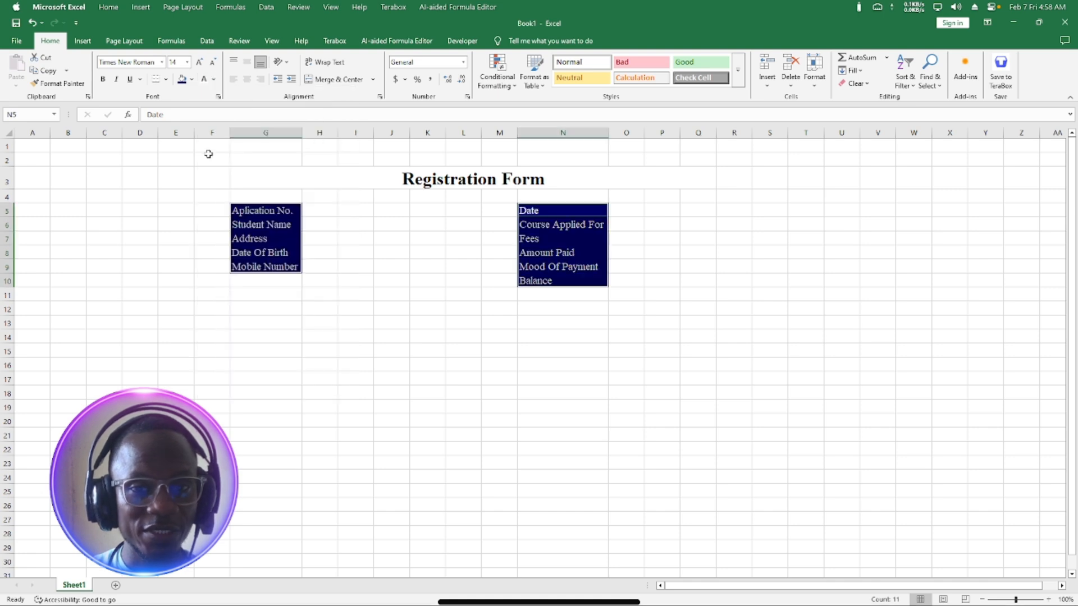
left_click(104, 79)
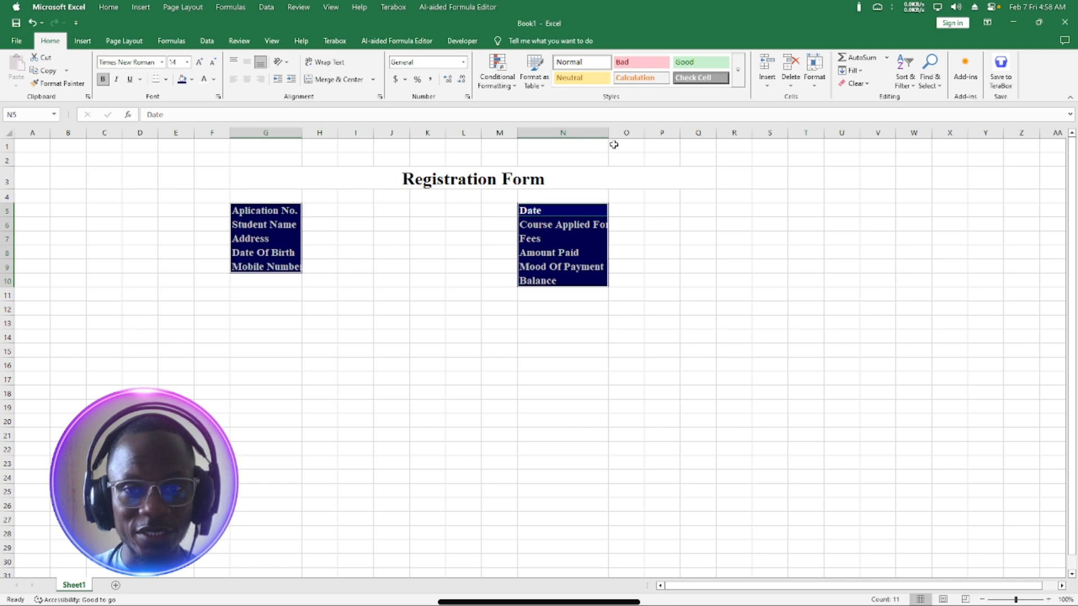
Autofit columns G and N to their labels and right-align both label blocks.
double_click(301, 132)
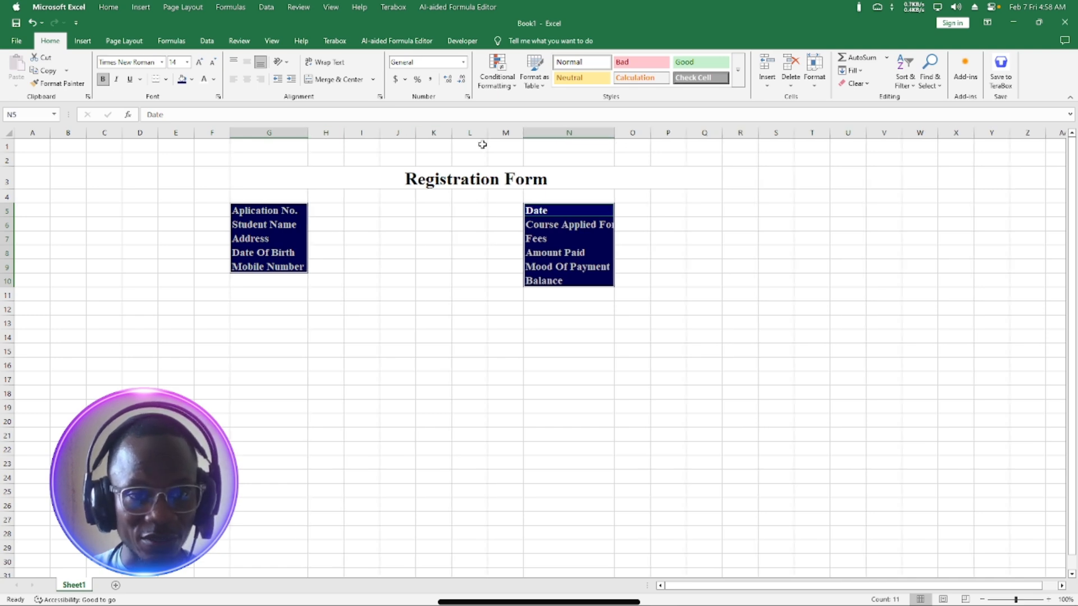
double_click(614, 133)
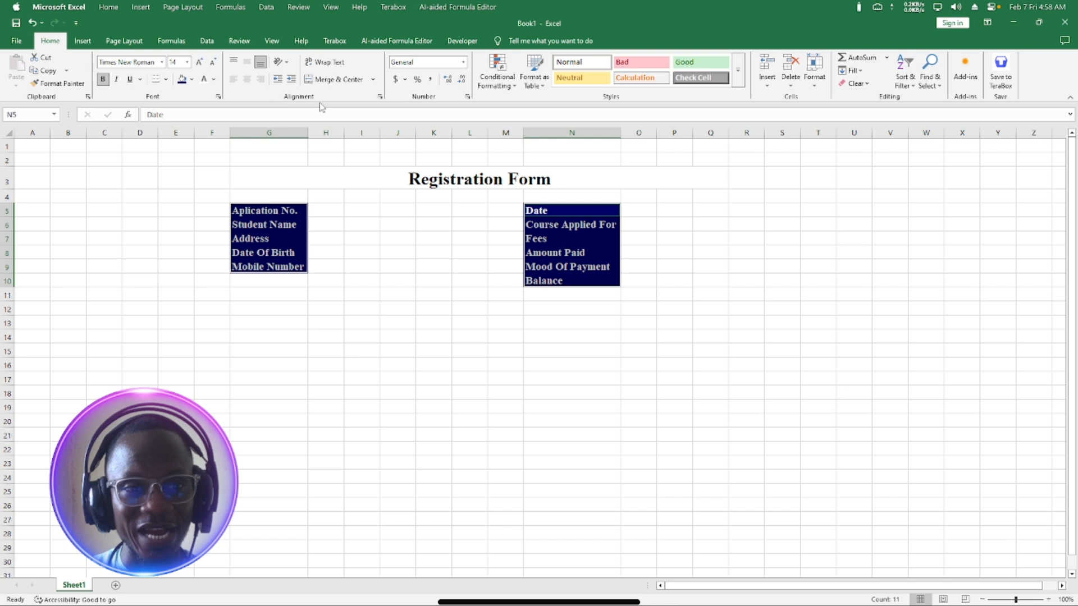
left_click(261, 80)
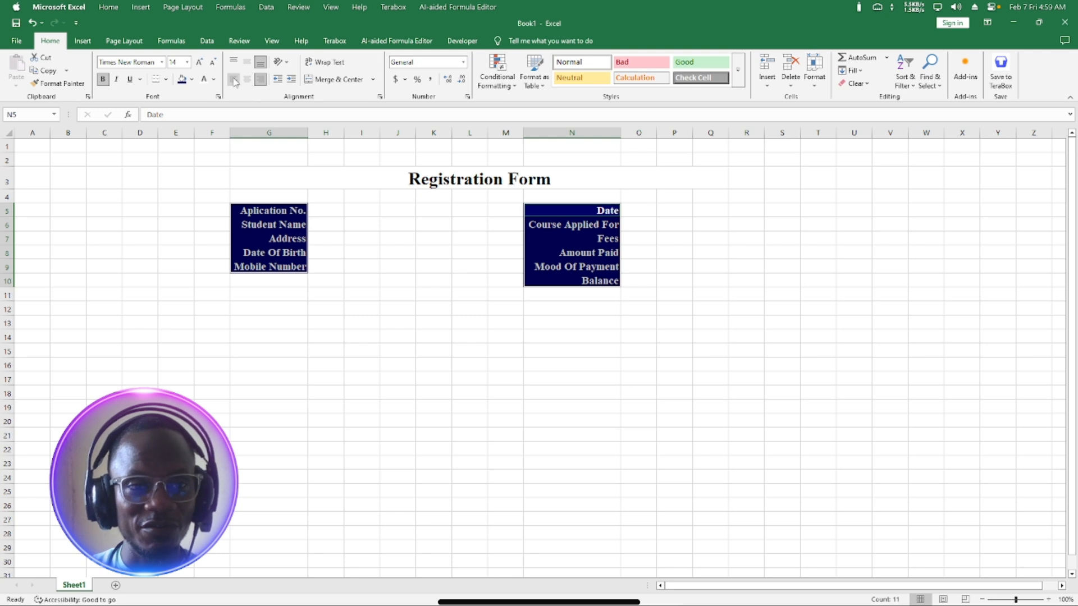
left_click(234, 80)
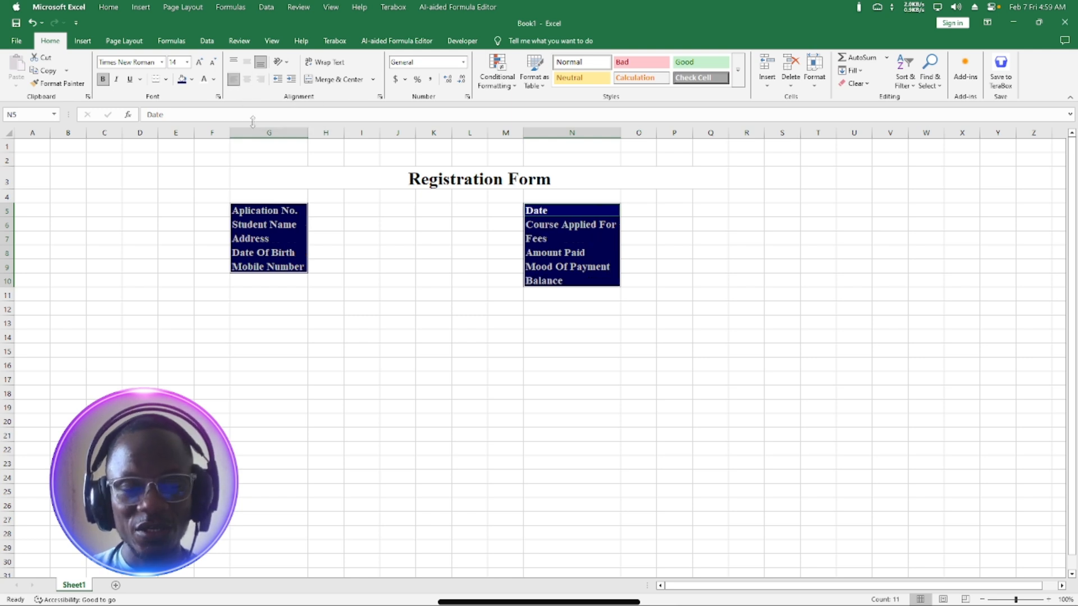
left_click(260, 82)
Add colons to the Date, Course Applied For and Fees labels in N5:N7, fixing a stray quote.
left_click(183, 113)
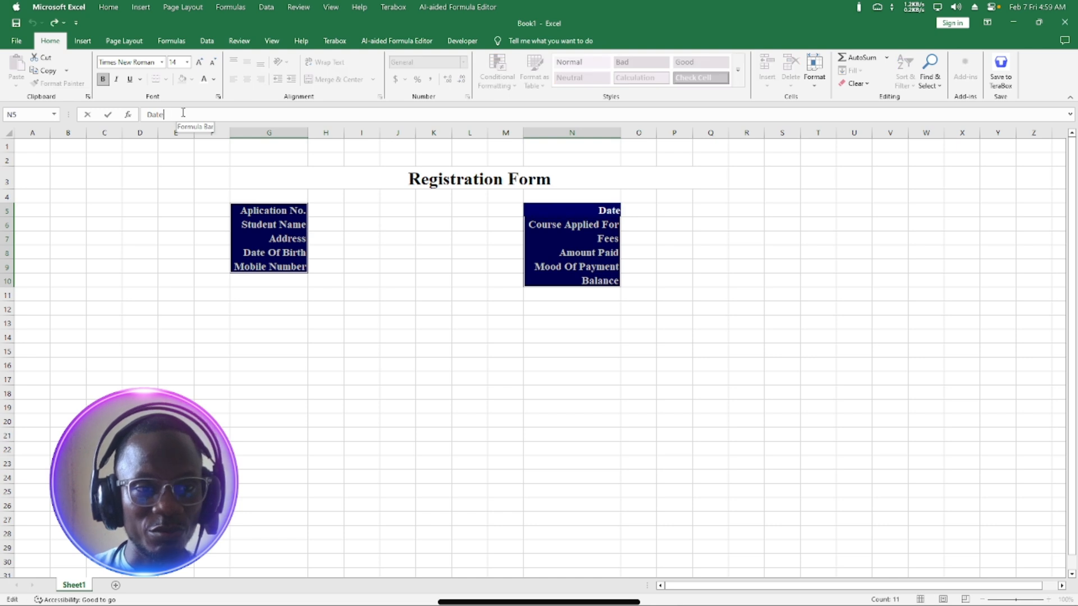
type(":")
key("Return")
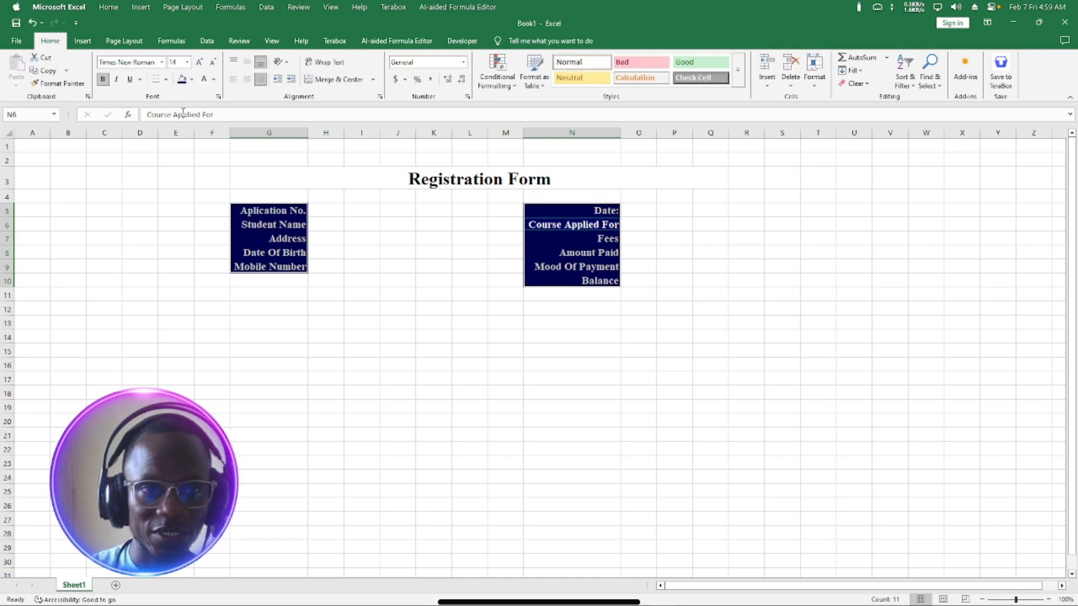
left_click(222, 115)
type("\"")
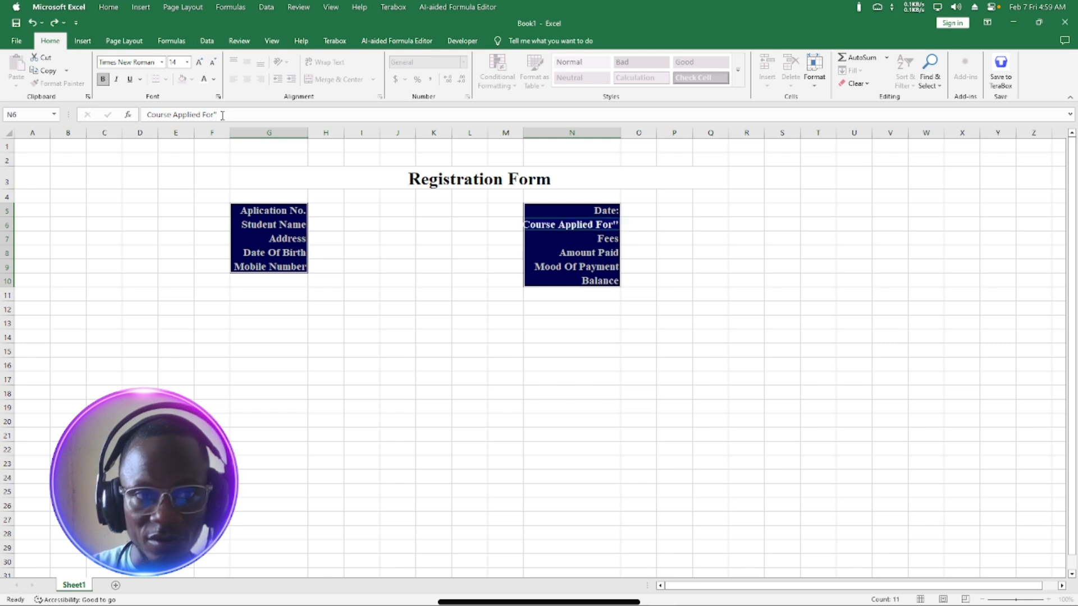
key("Return")
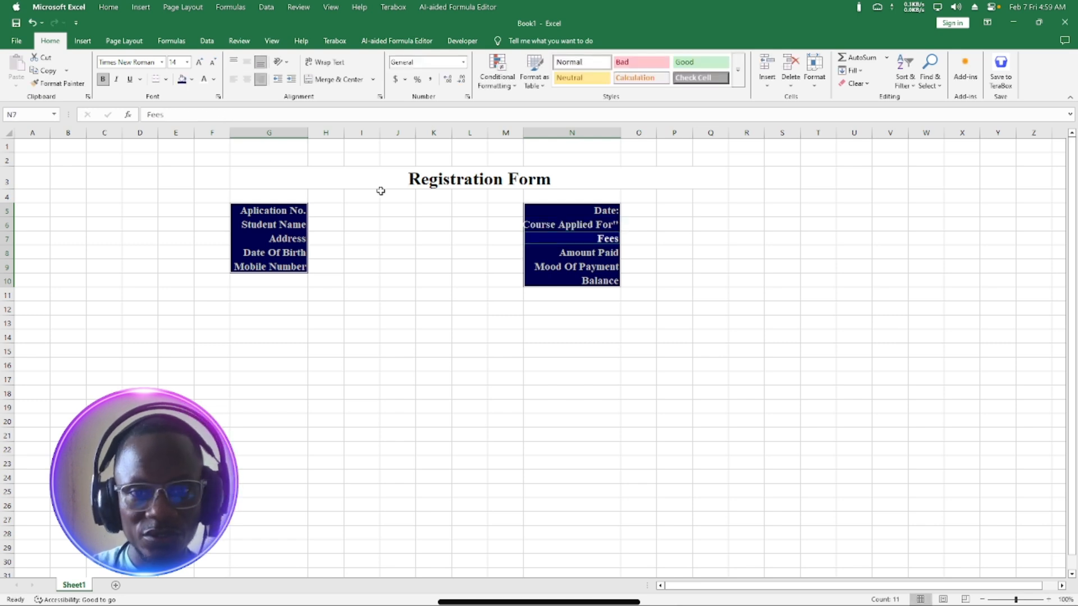
key("Up")
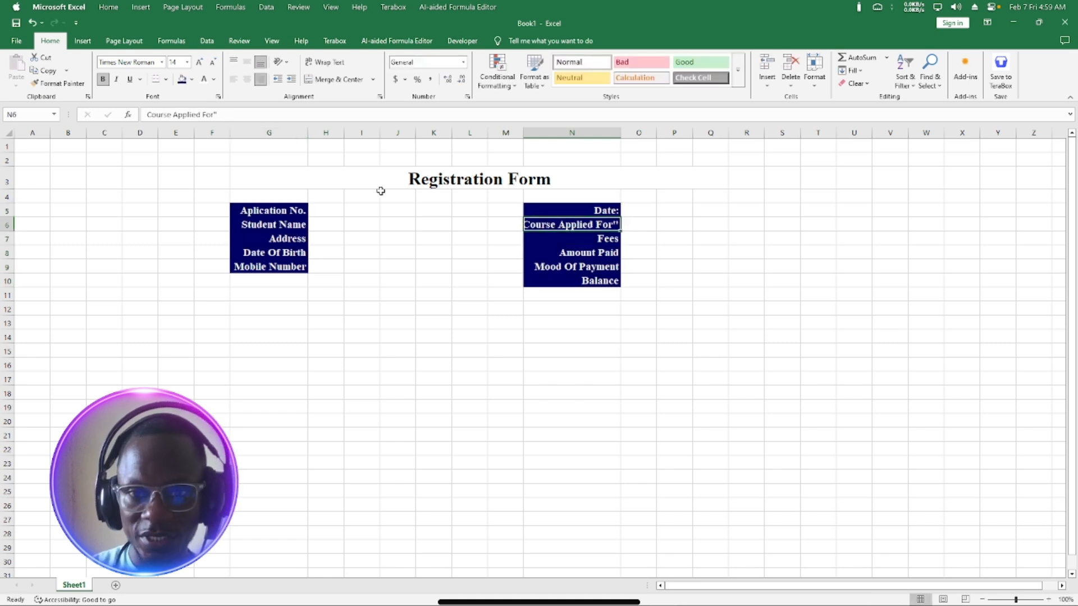
left_click(232, 113)
key("BackSpace")
type(":")
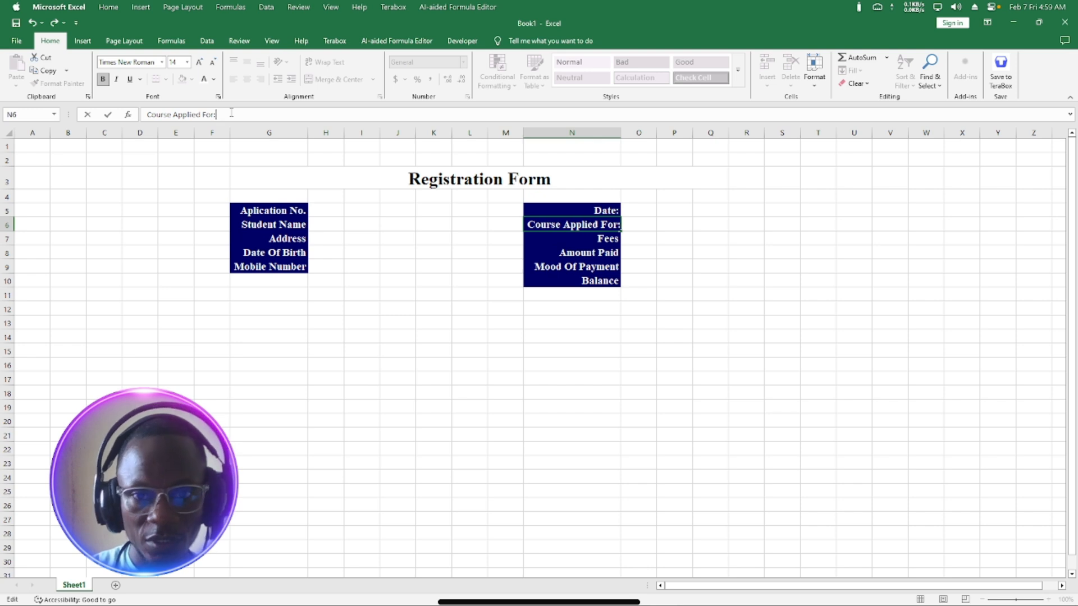
key("Return")
left_click(231, 113)
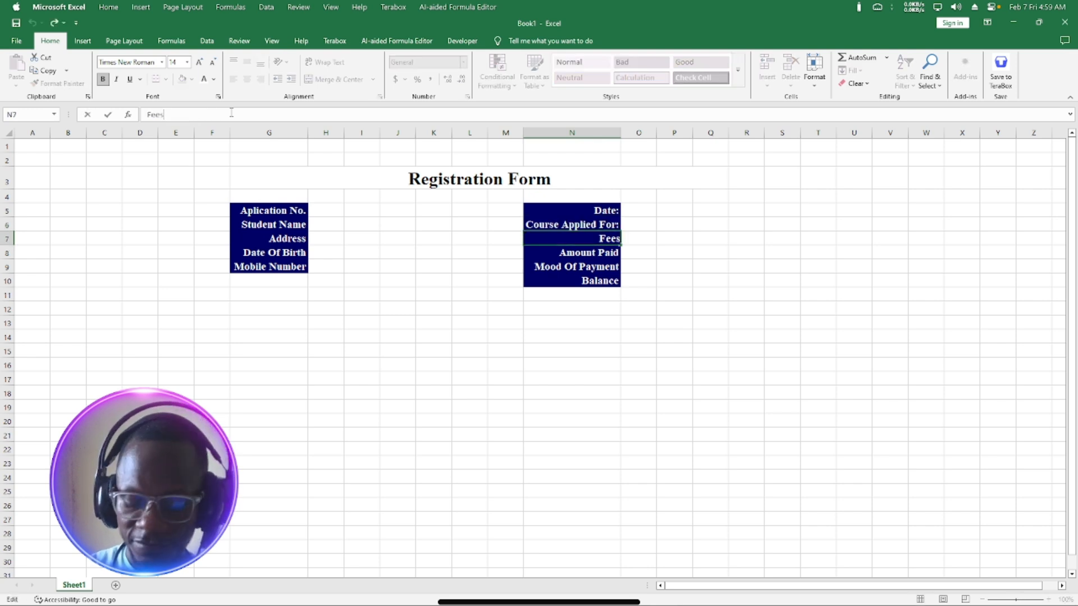
type(":")
key("Return")
Add colons to the Amount Paid, Mood Of Payment and Balance labels in N8:N10.
left_click(231, 113)
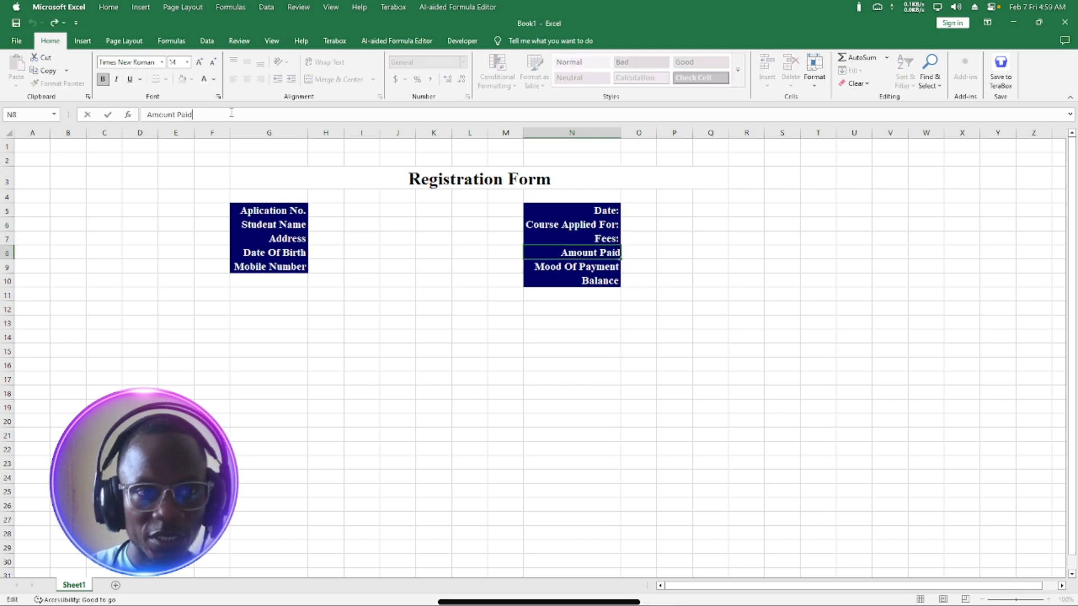
type(":")
key("Return")
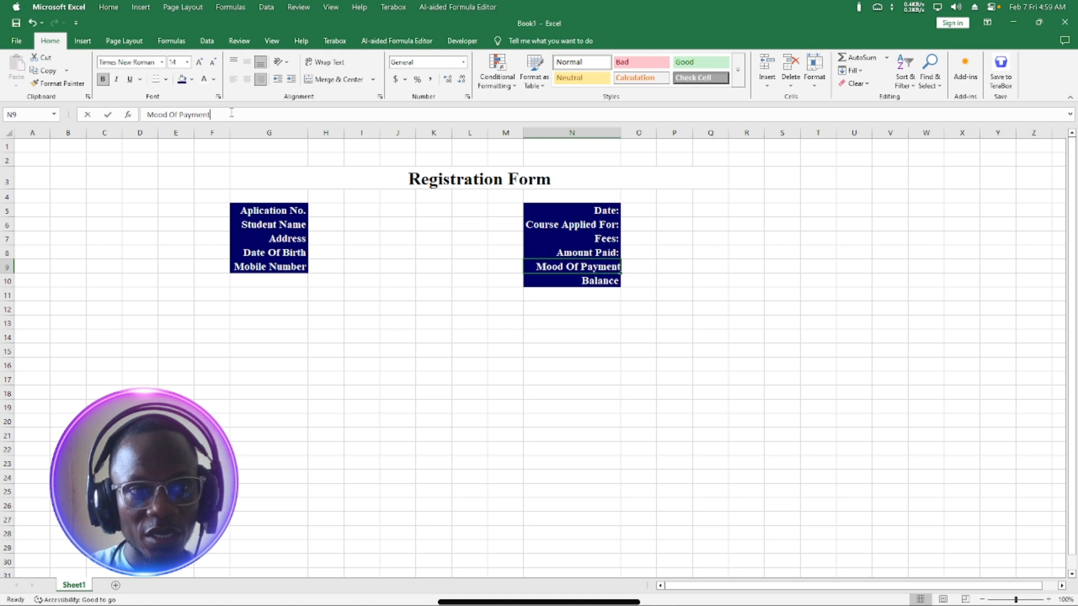
left_click(231, 112)
type(":")
key("Return")
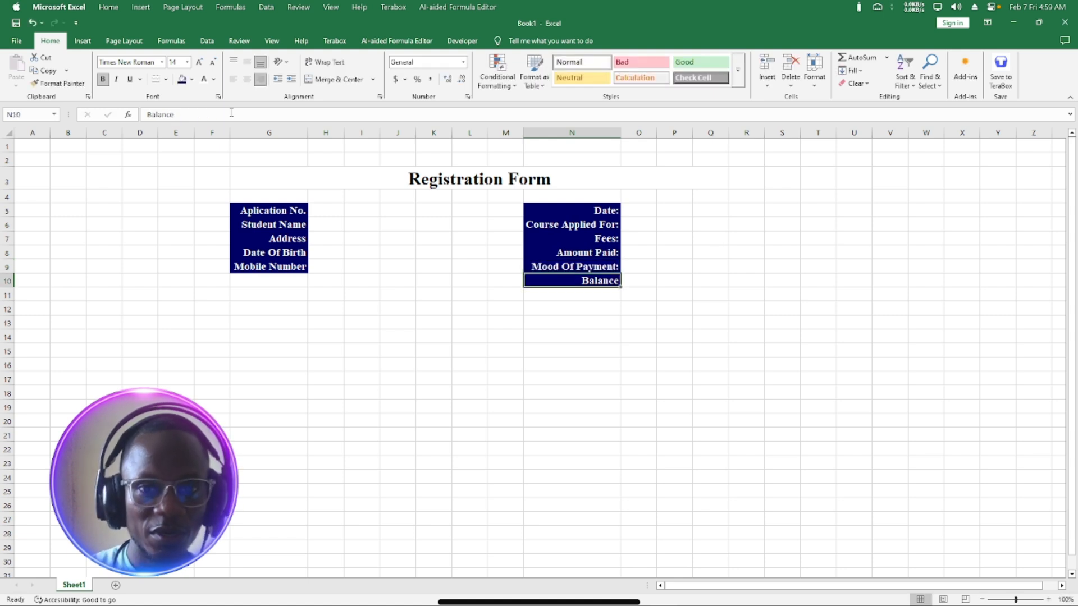
type(":")
key("Return")
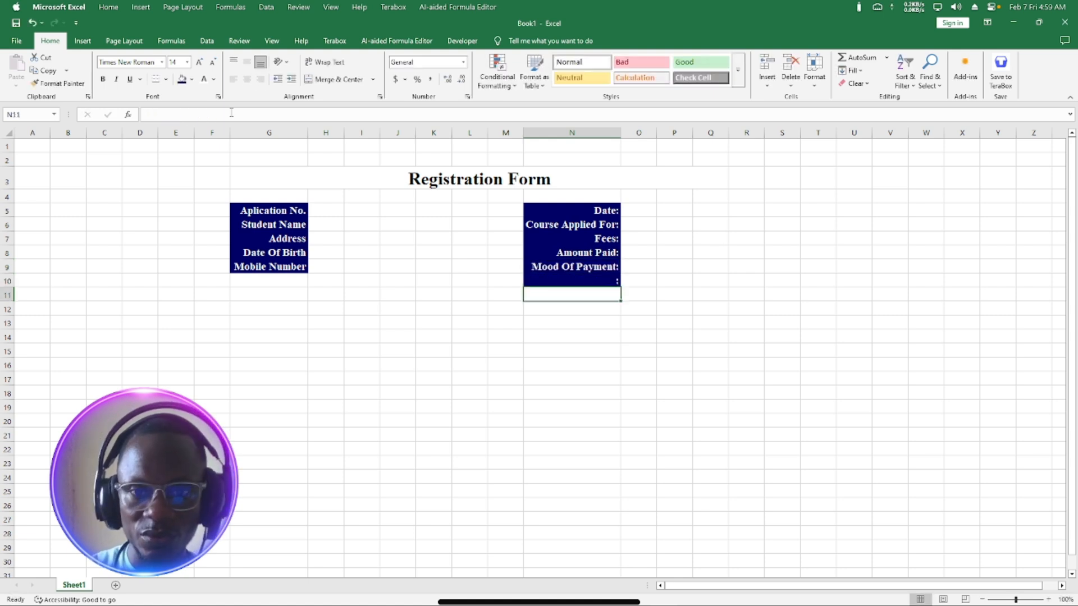
left_click(584, 279)
double_click(584, 280)
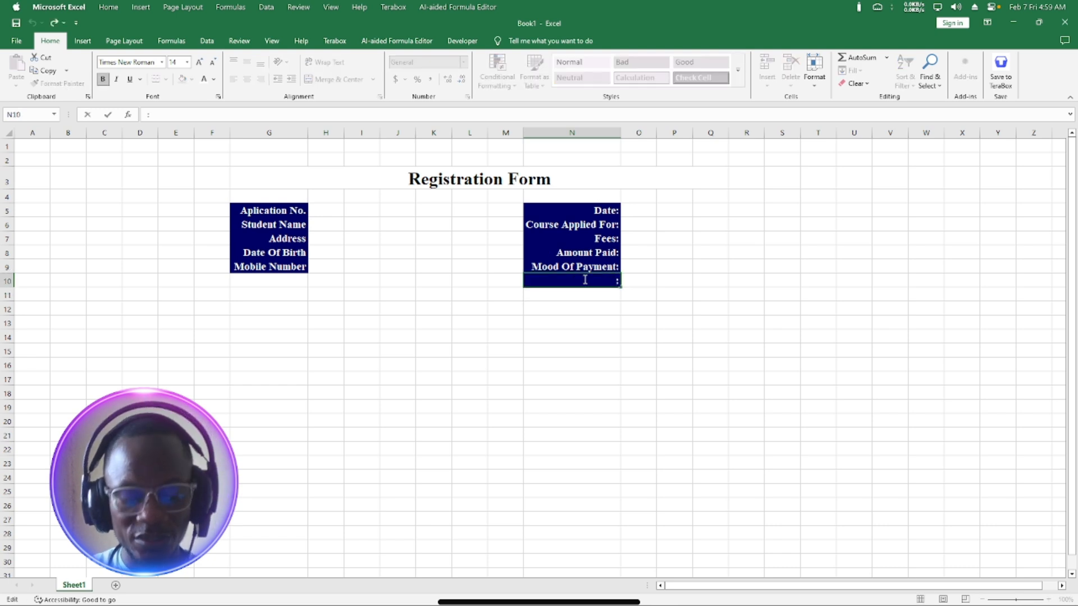
key("Escape")
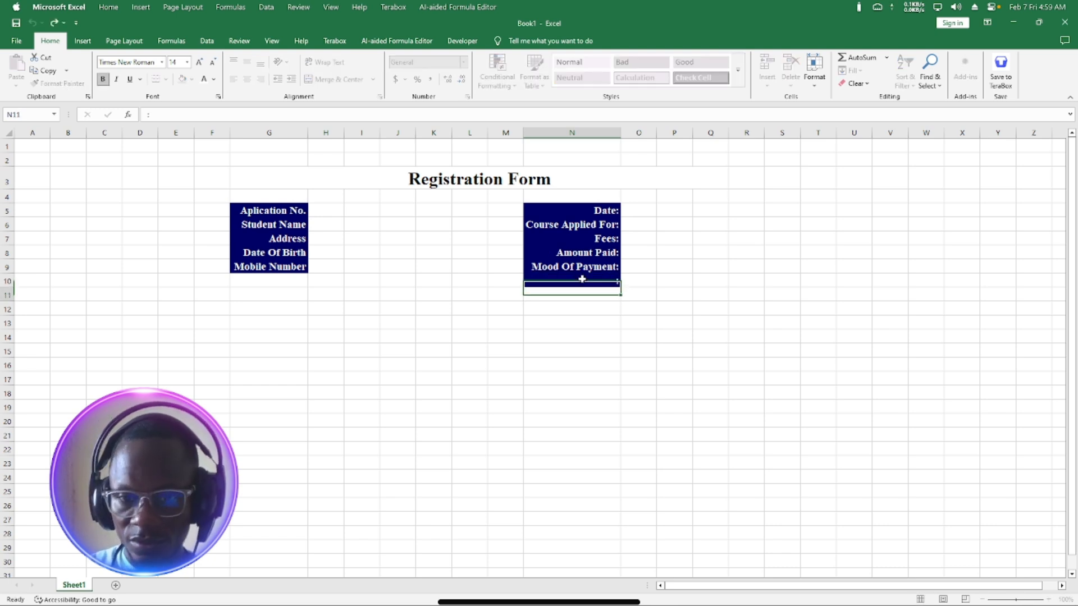
key("ctrl+z")
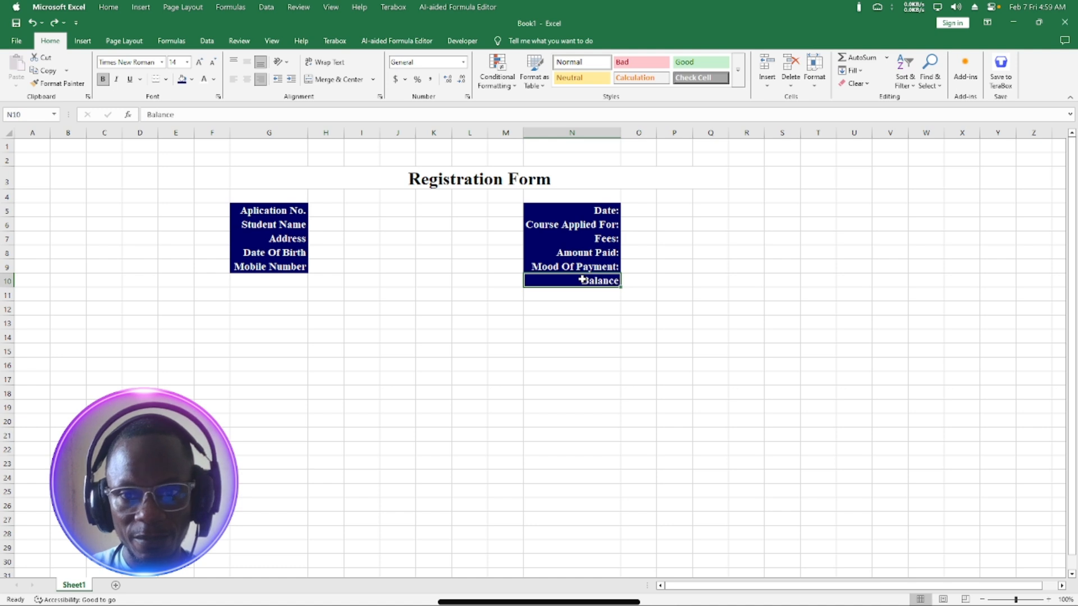
left_click(207, 118)
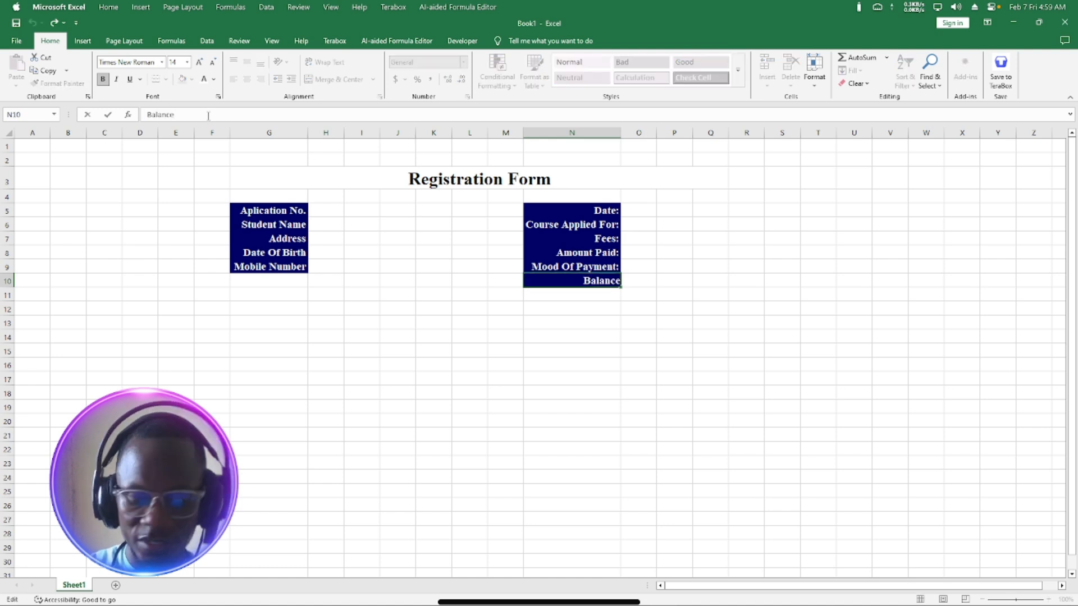
type(":")
key("Return")
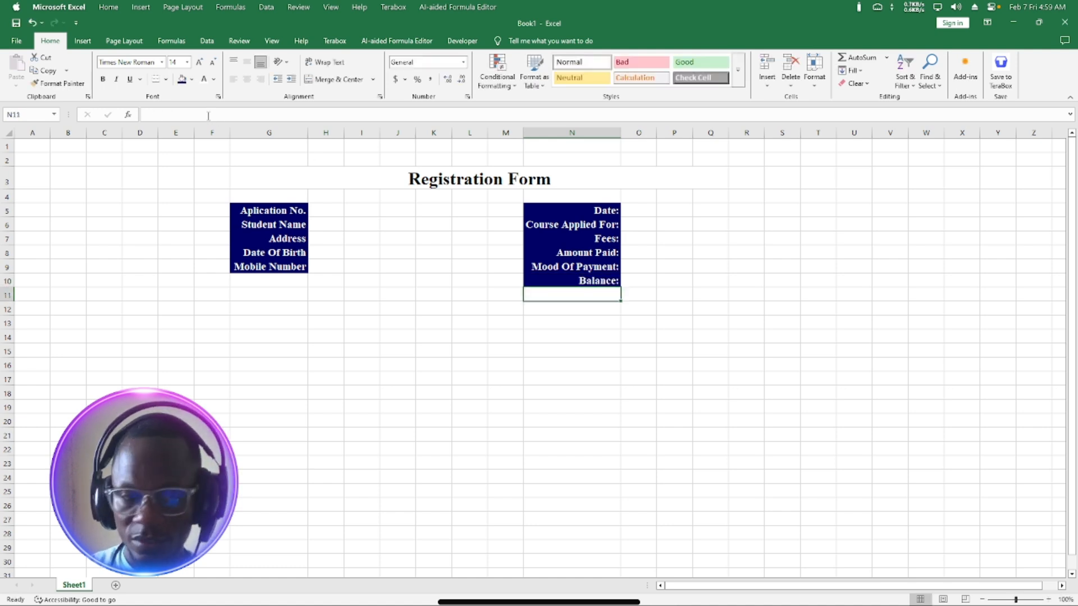
Add colons to the Mobile Number and Date Of Birth labels in G9 and G8.
key("Left")
key("Left")
key("Left")
key("Left")
key("Left")
key("Left")
key("Left")
key("Left")
key("Up")
key("Up")
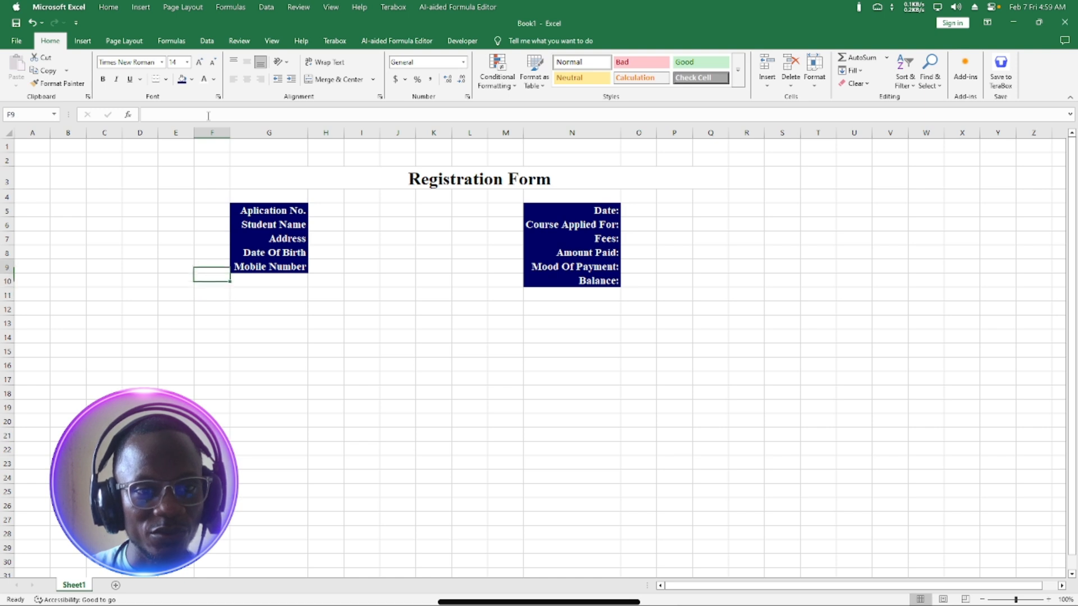
key("Right")
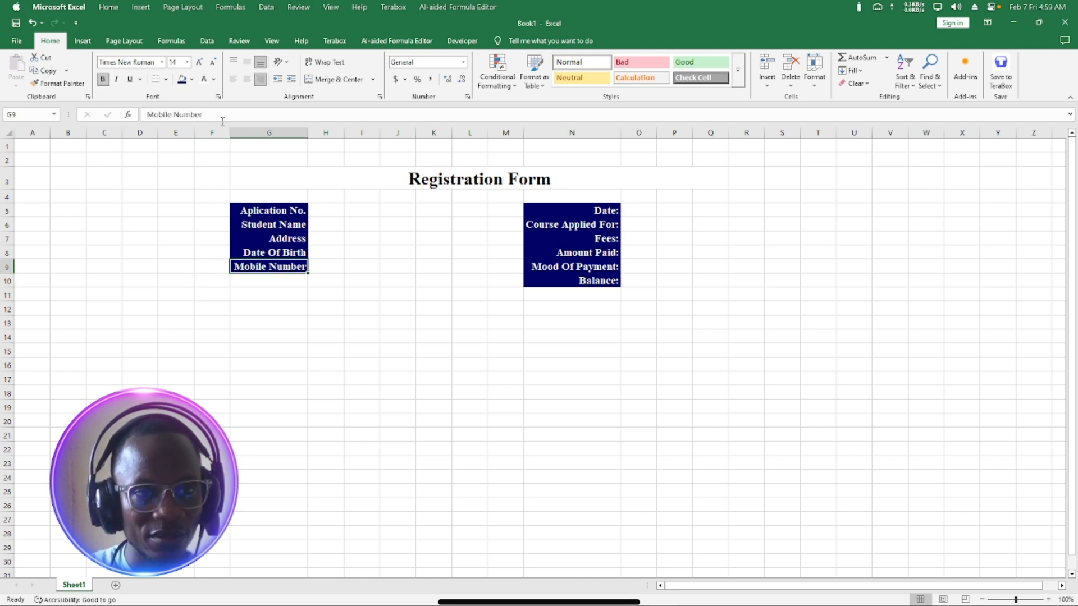
left_click(223, 118)
type(":")
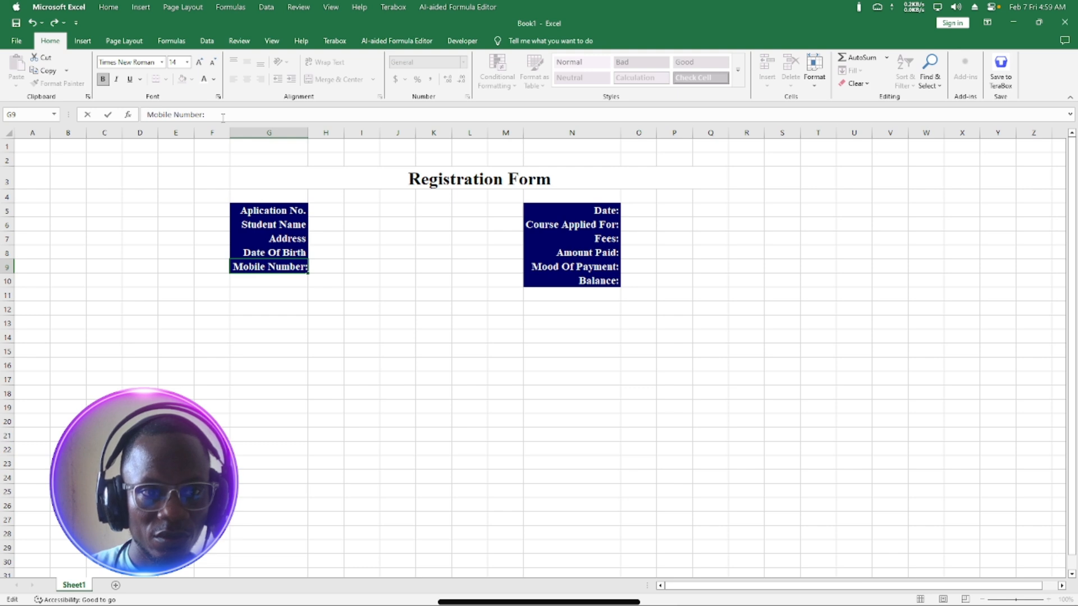
key("Return")
key("Up")
key("Up")
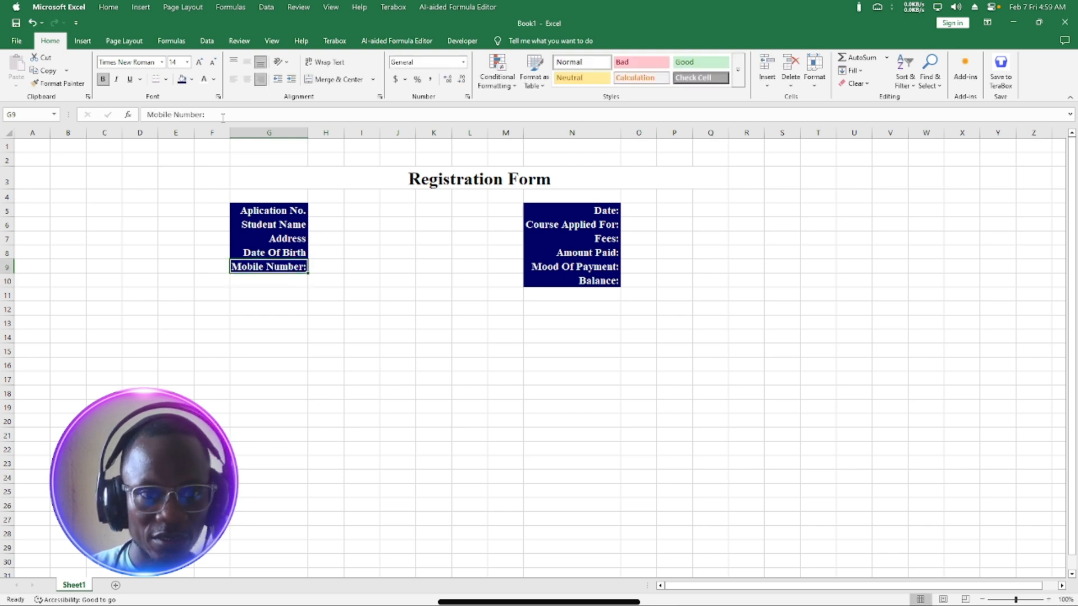
left_click(223, 118)
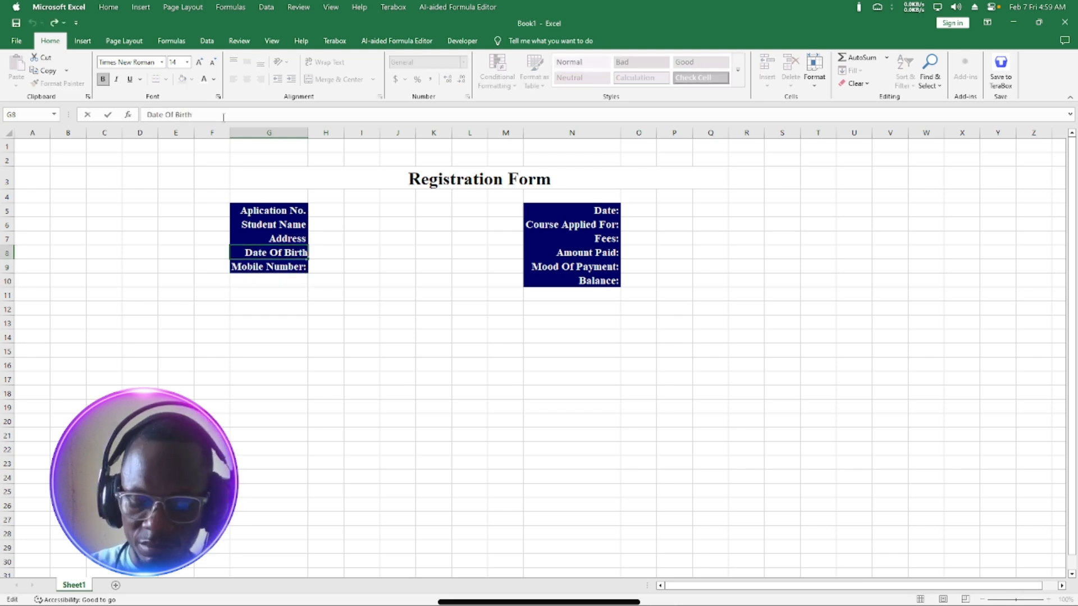
type(":")
key("Return")
Add colons to the Address, Student Name and Aplication No. labels in G7, G6 and G5.
key("Up")
key("Up")
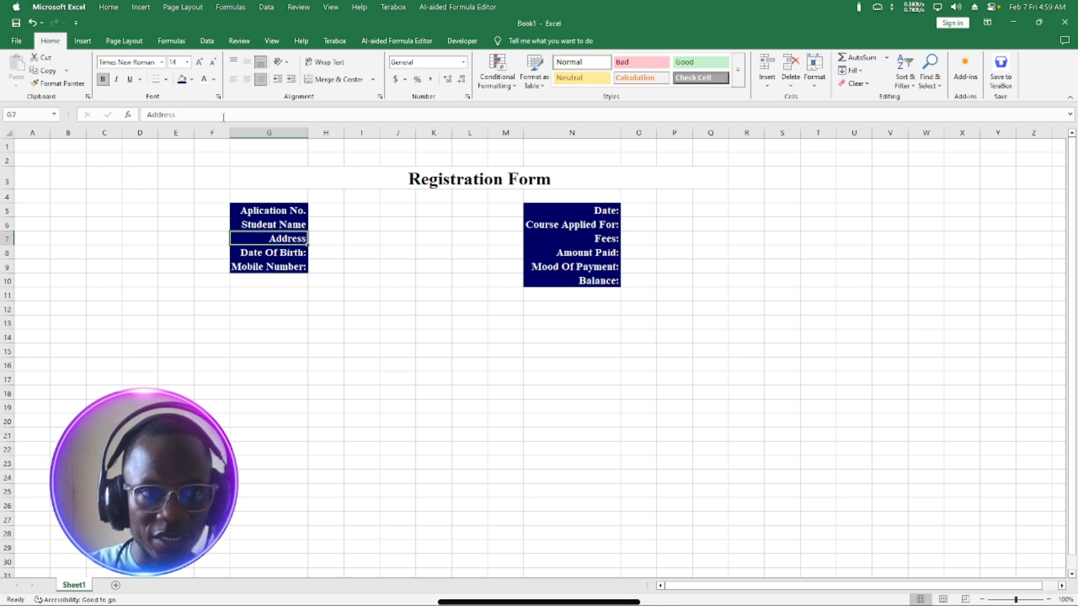
left_click(223, 118)
type(":")
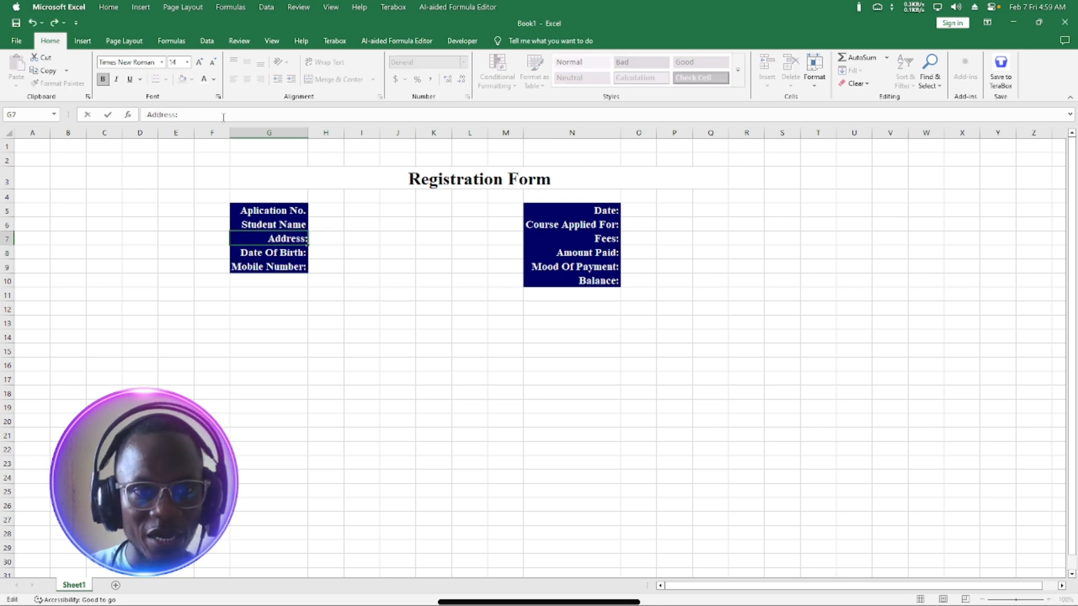
key("Return")
key("Up")
key("Up")
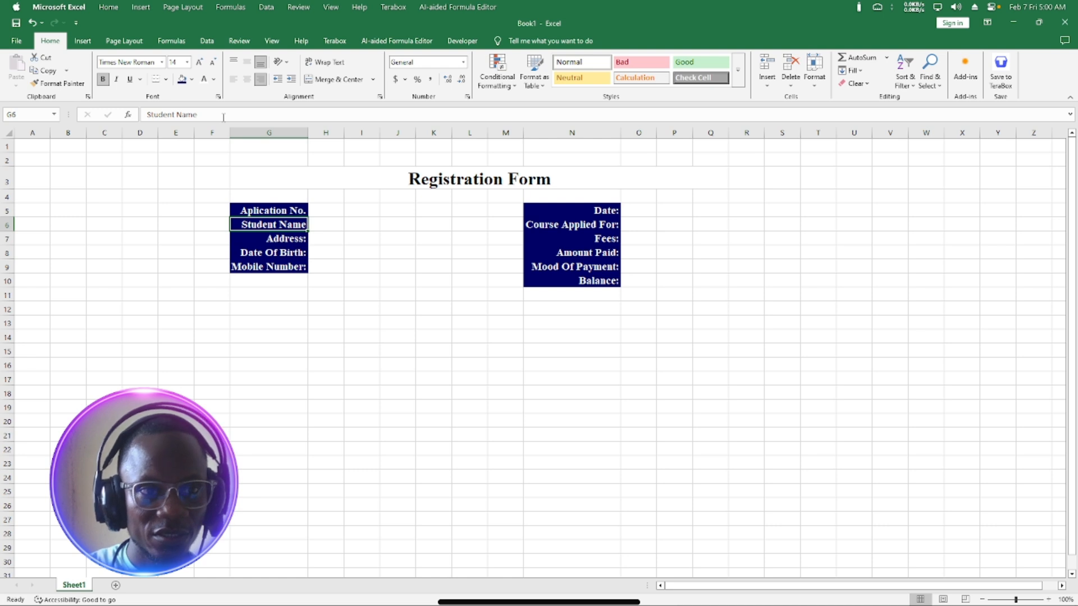
left_click(223, 118)
type(":")
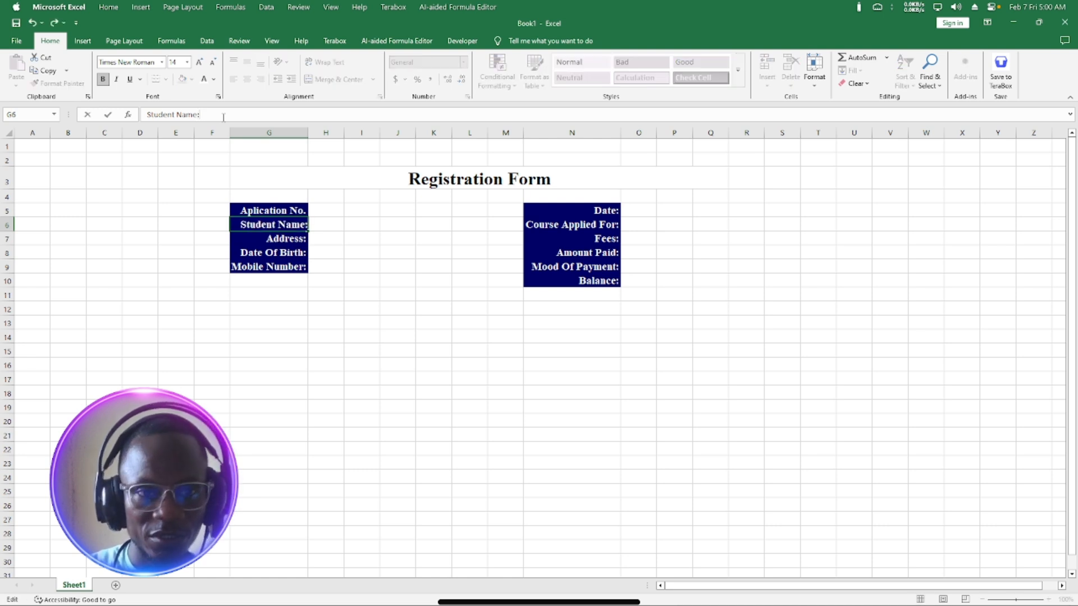
key("Return")
key("Up")
key("Up")
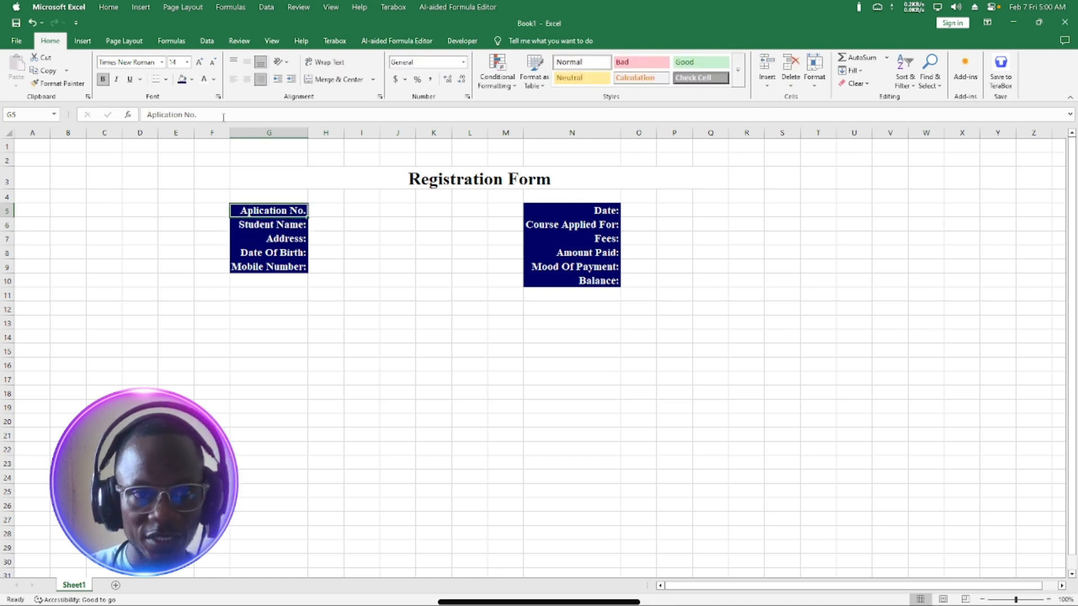
left_click(224, 118)
type(":")
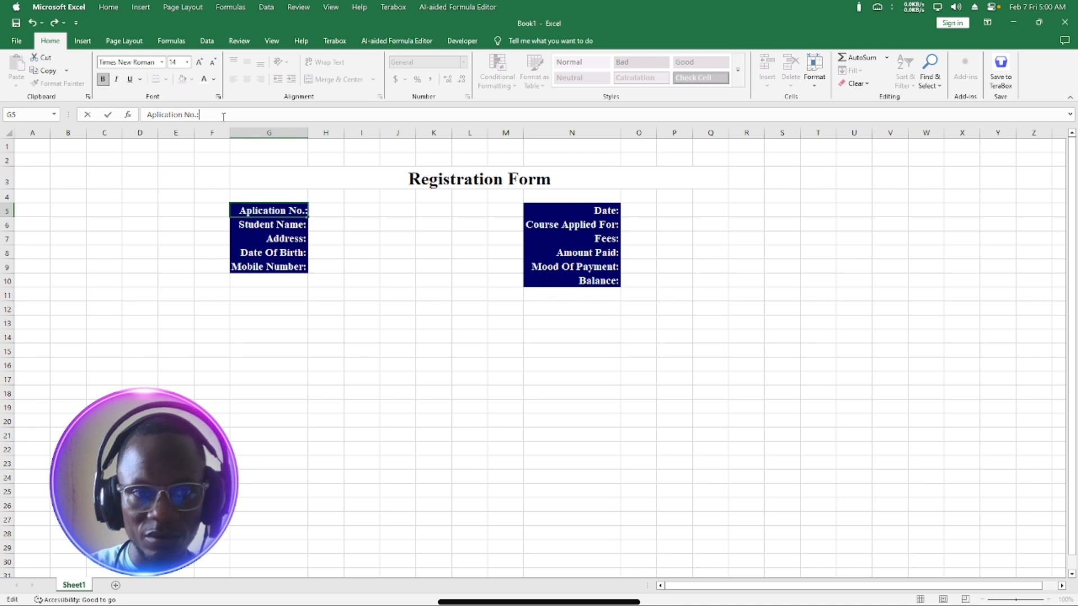
key("Return")
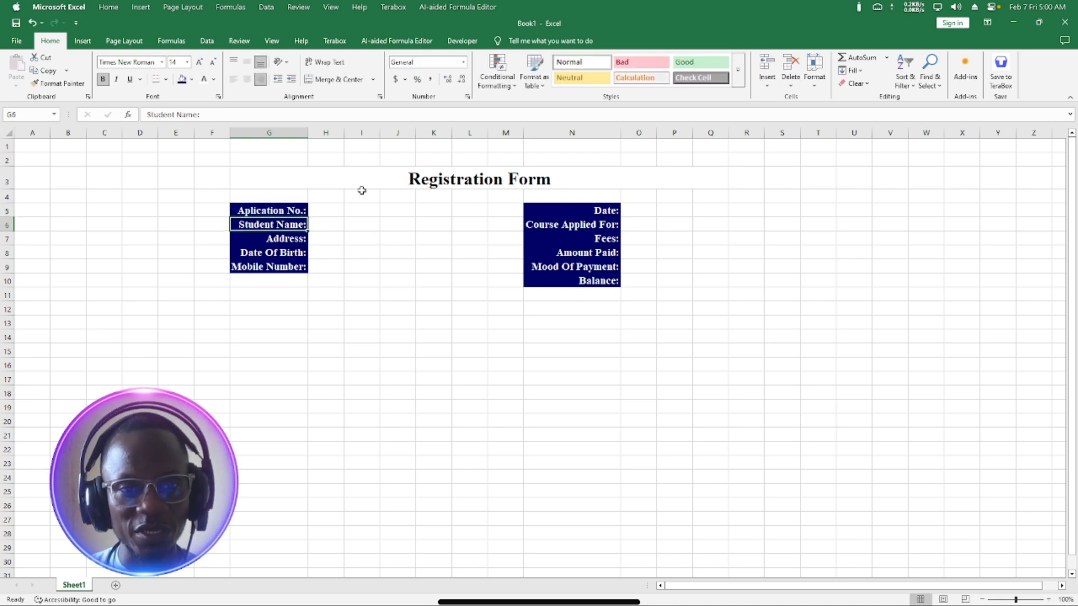
Narrow the gap columns J, L and M between the two label blocks.
left_click_drag(323, 128, 498, 139)
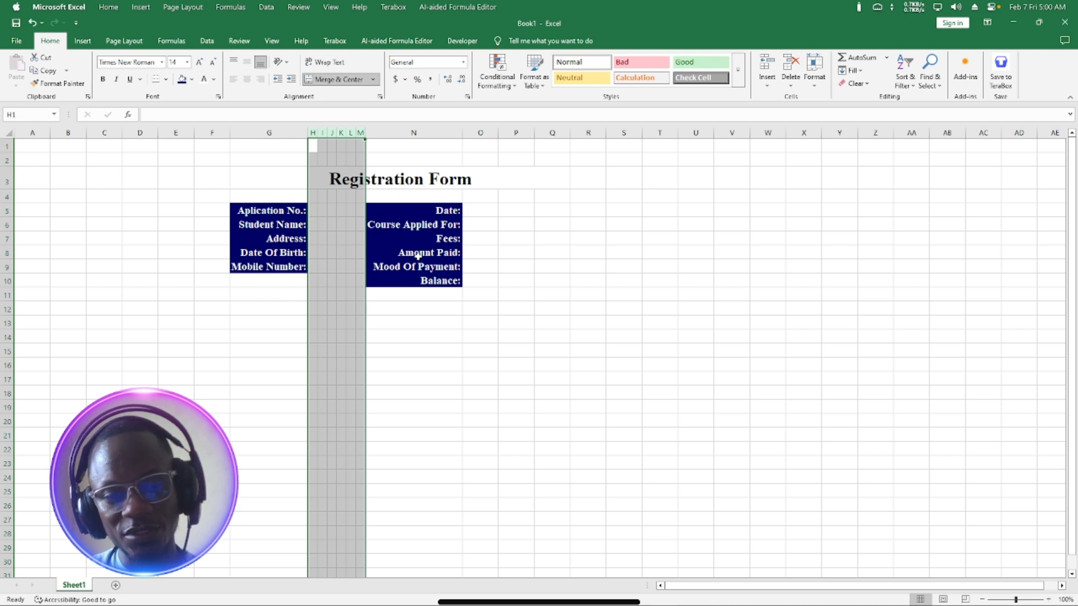
key("ctrl+z")
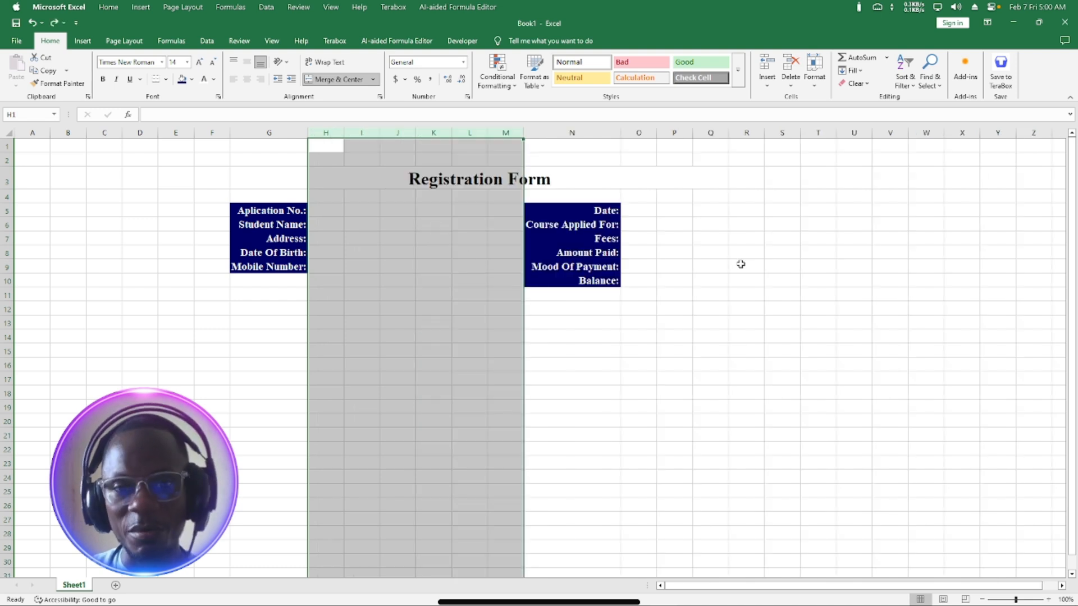
left_click(609, 336)
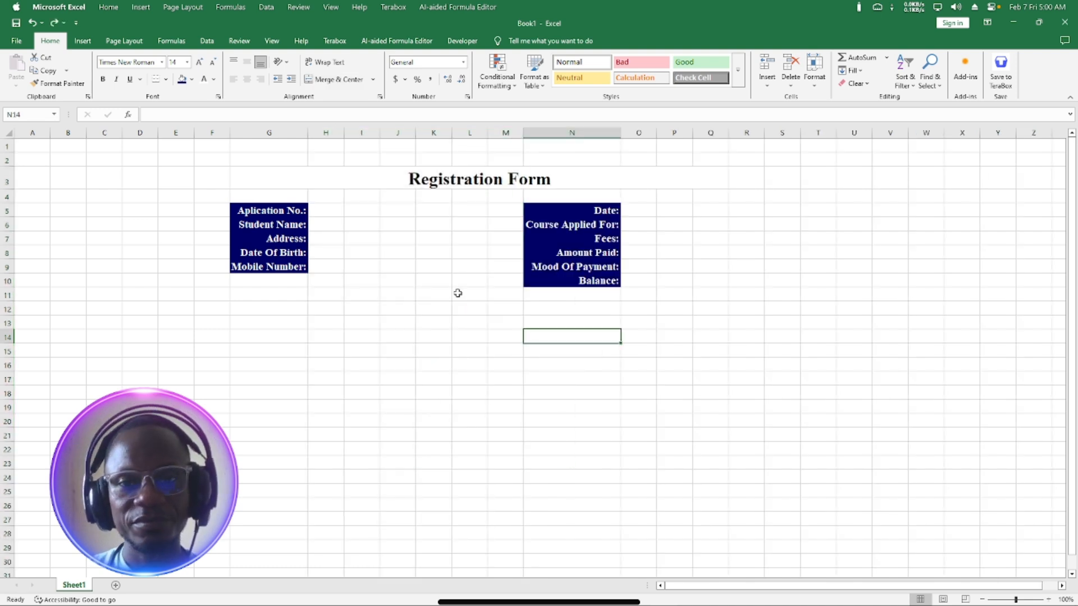
left_click(321, 211)
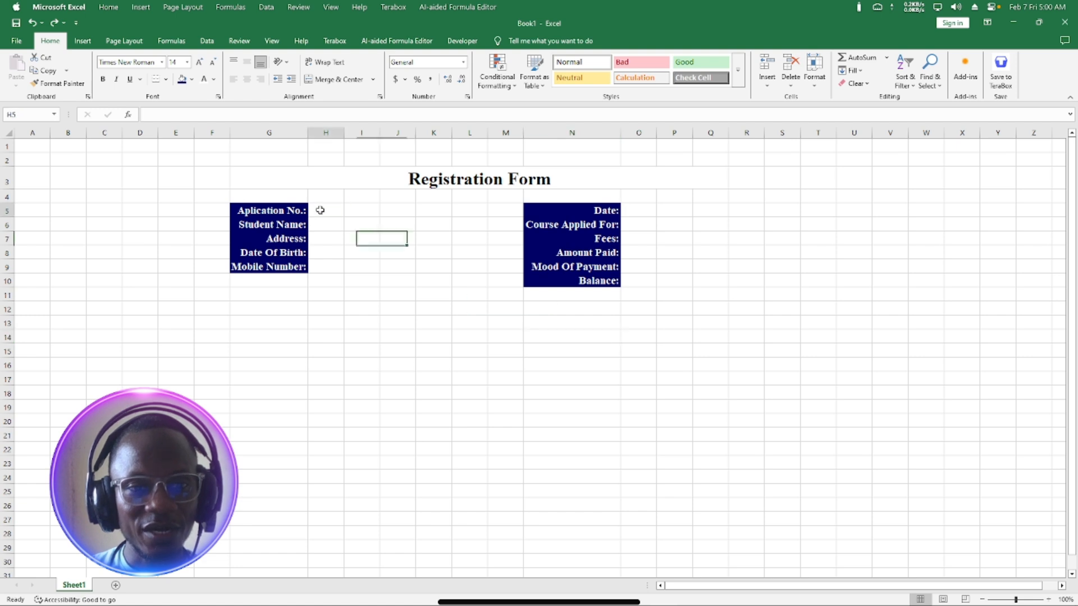
left_click_drag(487, 133, 472, 134)
left_click_drag(411, 138, 365, 133)
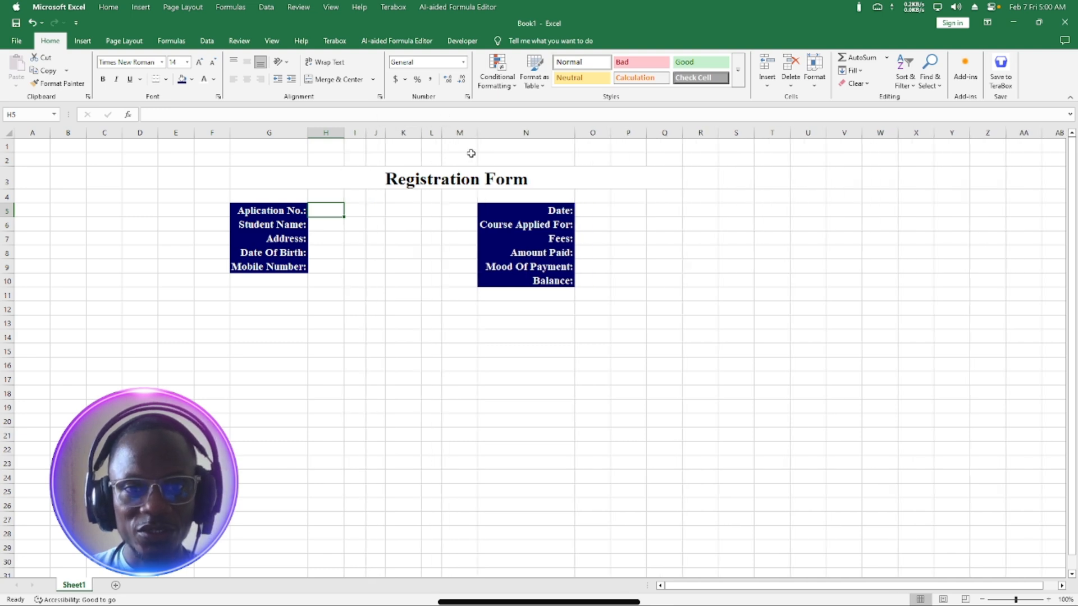
left_click_drag(478, 135, 452, 149)
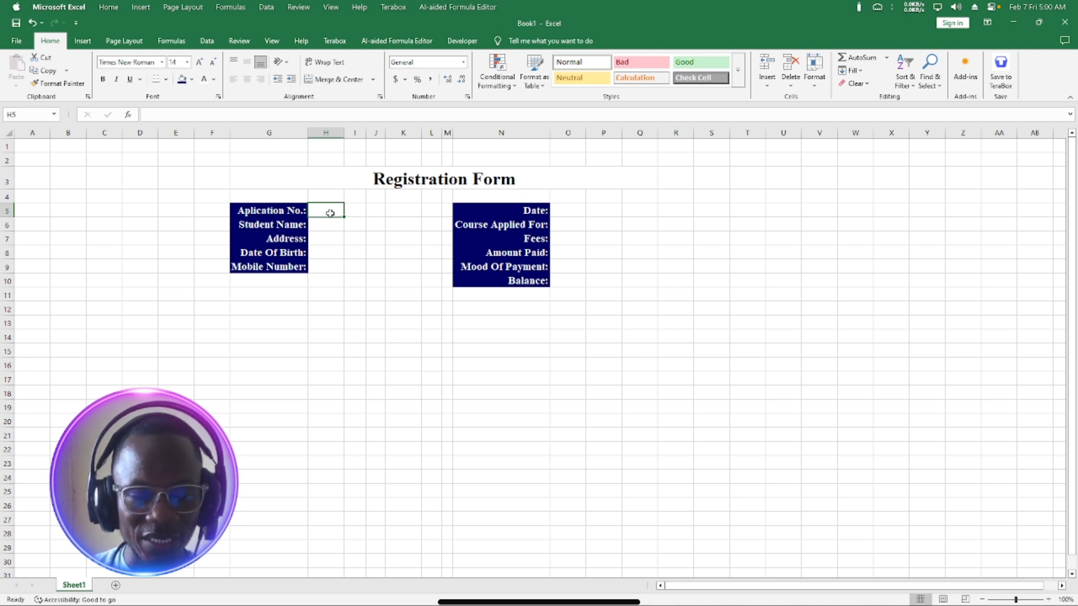
Widen columns H and O to hold the answer entries.
left_click(338, 133)
left_click_drag(348, 130, 365, 132)
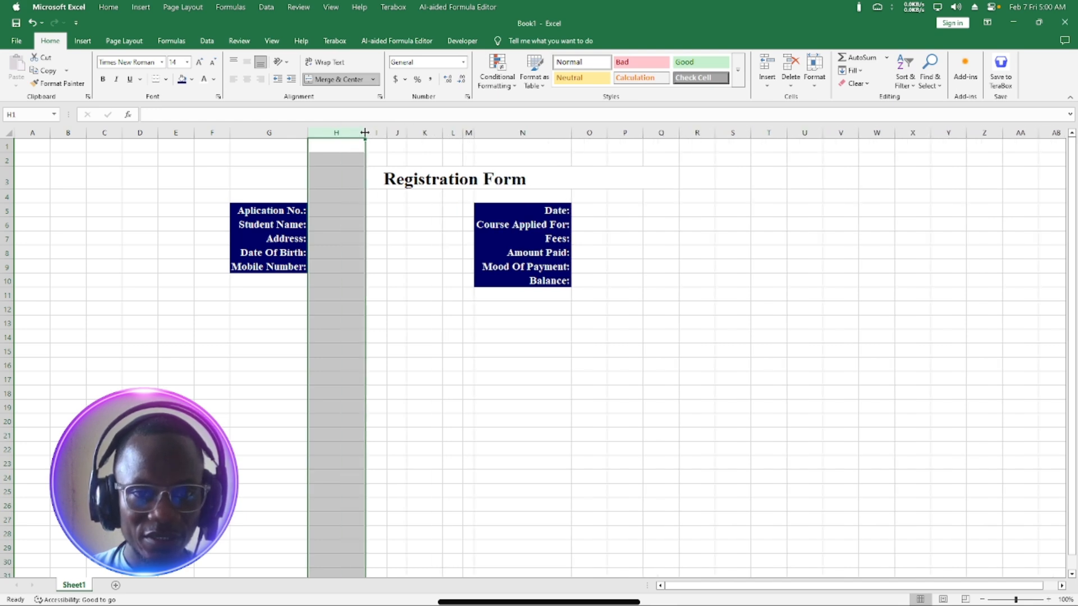
left_click(590, 133)
left_click_drag(607, 131, 640, 137)
left_click(376, 280)
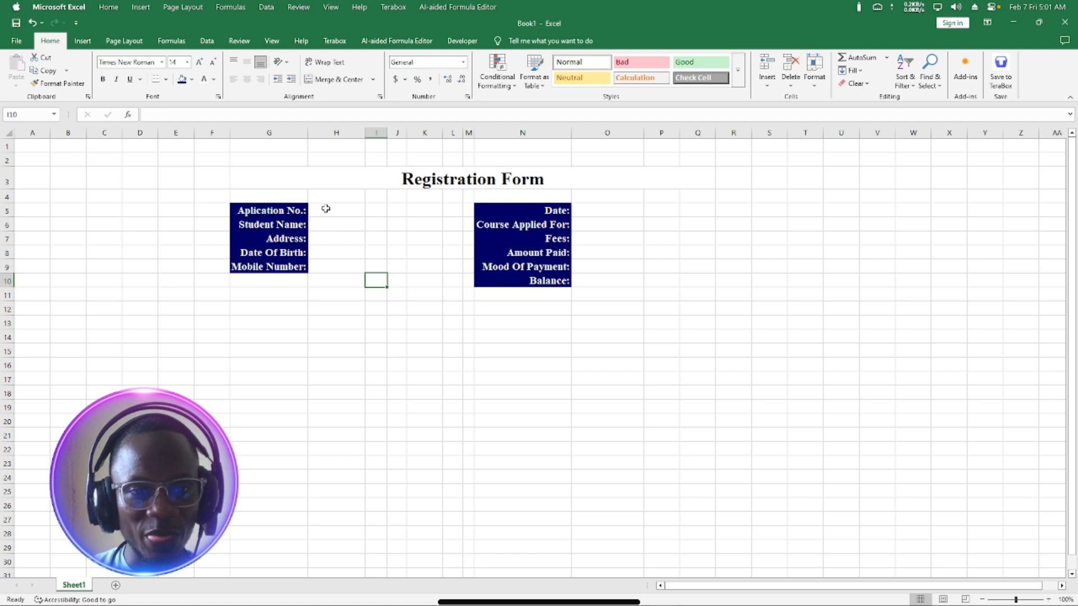
left_click_drag(337, 209, 325, 269)
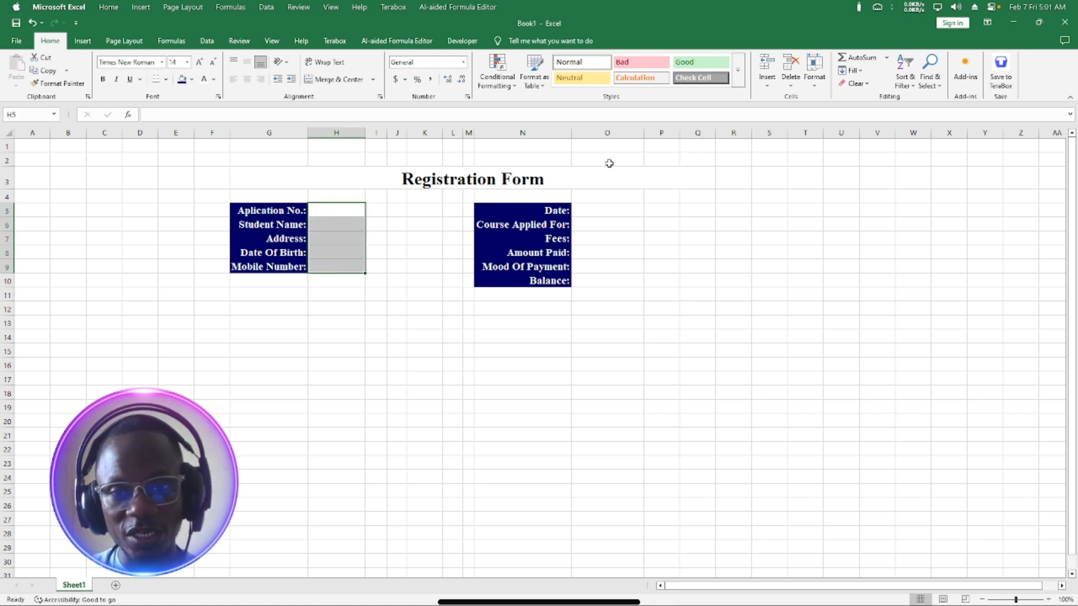
Fill answer cells H5:H9 and O5:O10 with a pale yellow chosen from More Colors.
left_click_drag(603, 214, 602, 276)
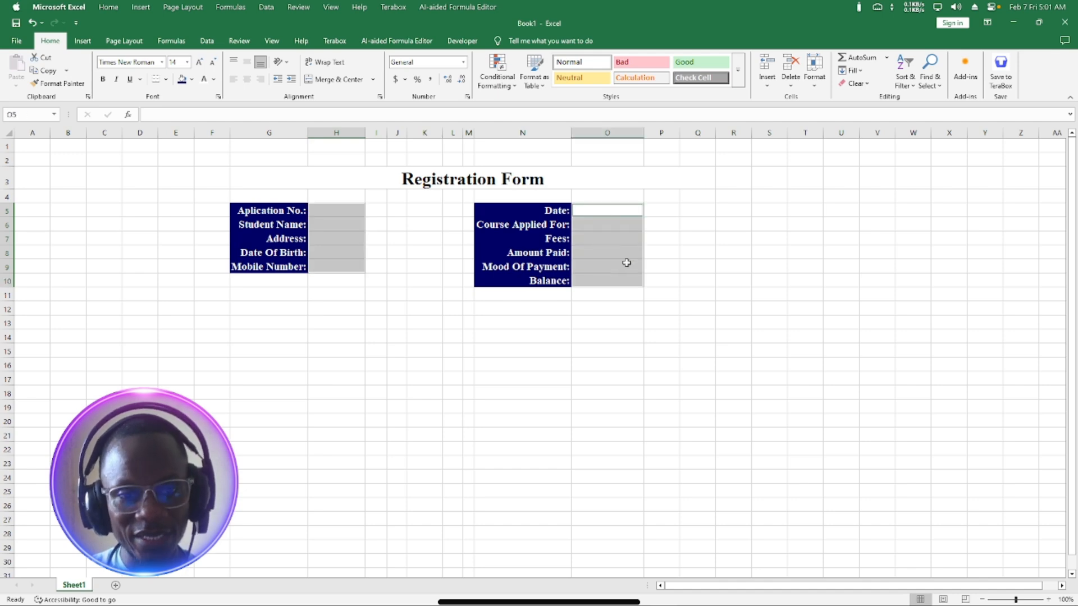
left_click(191, 79)
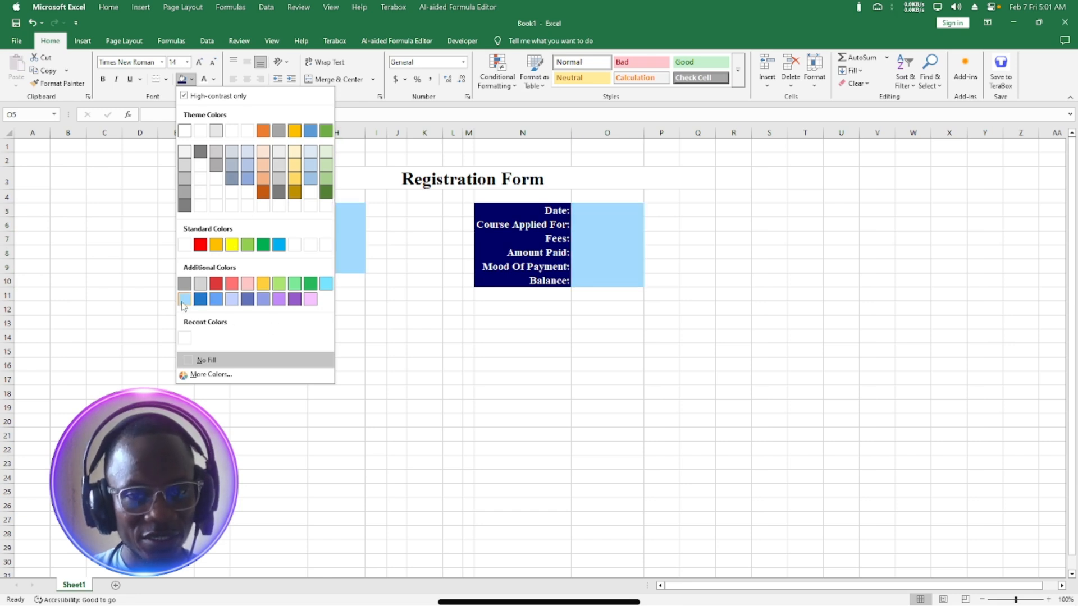
left_click(211, 375)
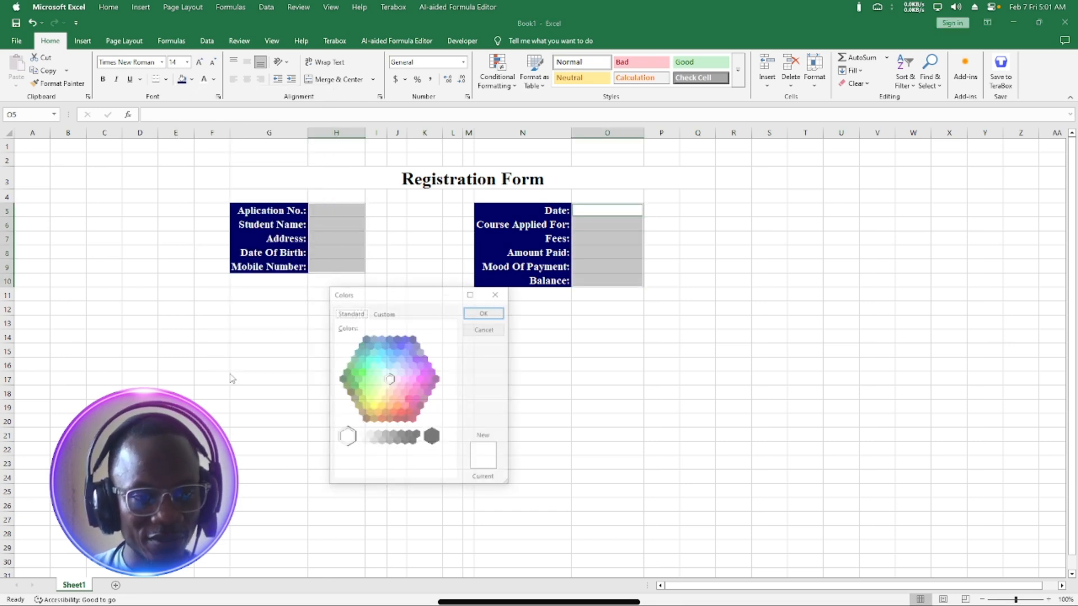
left_click(377, 399)
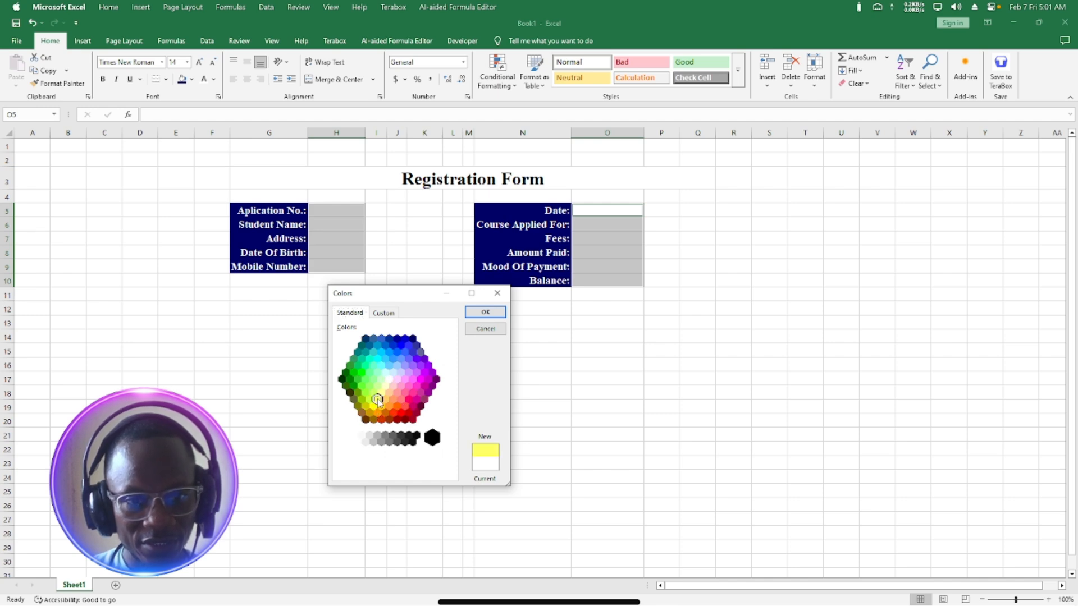
left_click(385, 386)
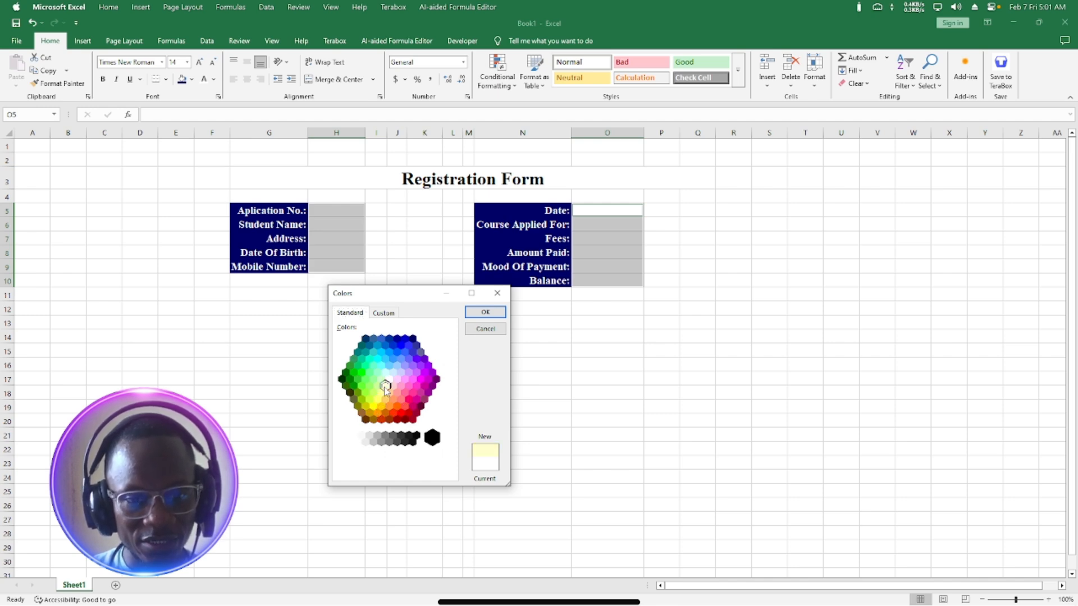
left_click(484, 313)
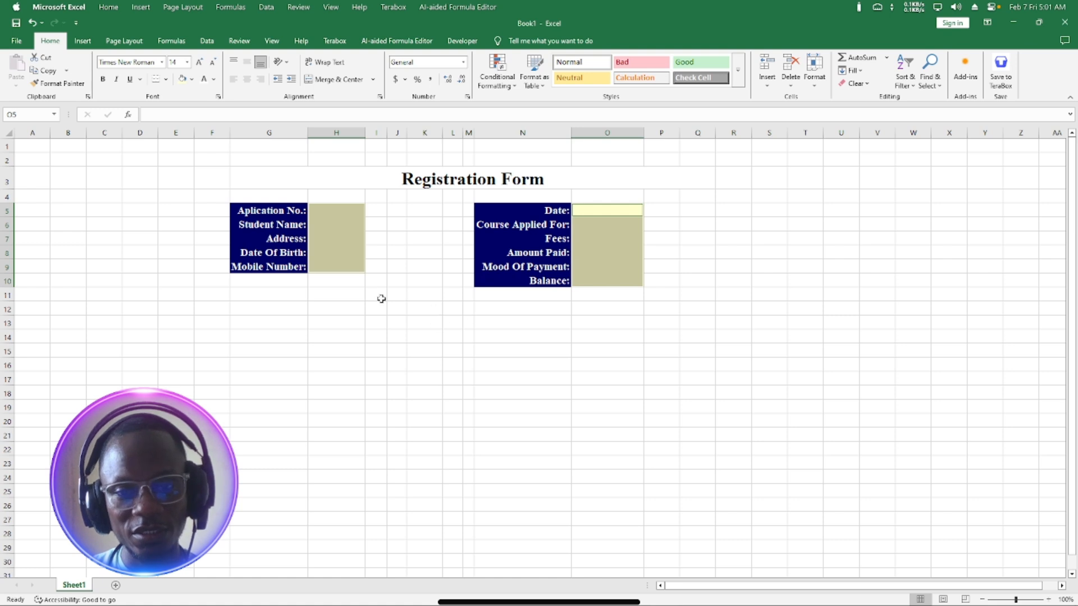
left_click(346, 294)
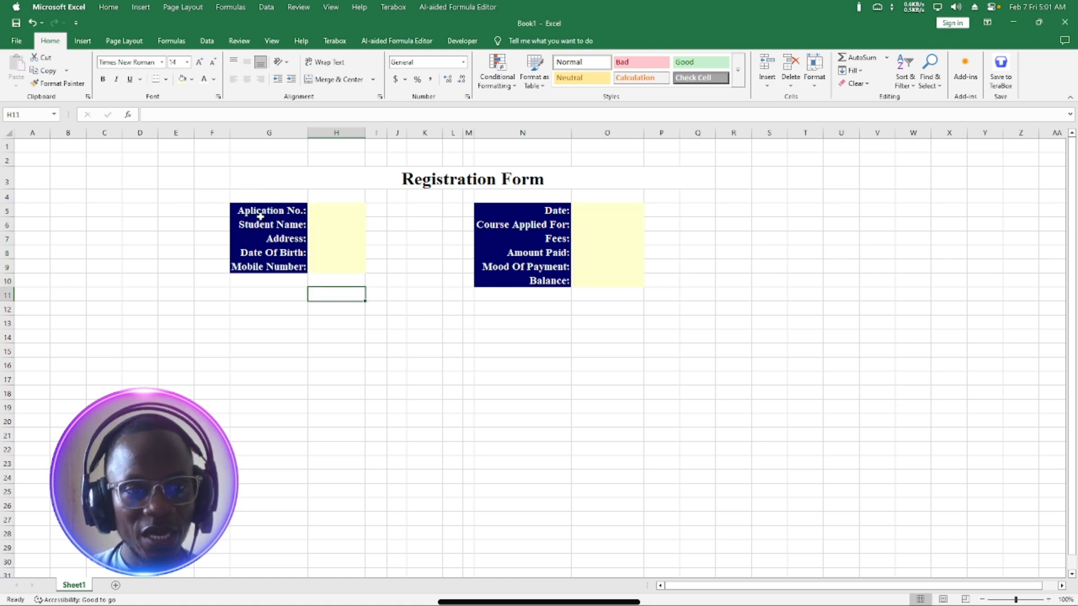
Apply All Borders to both blocks, G5:H9 and N5:O10.
mouse_move(245, 208)
left_mouse_down()
mouse_move(292, 212)
mouse_move(337, 235)
mouse_move(337, 267)
left_mouse_up()
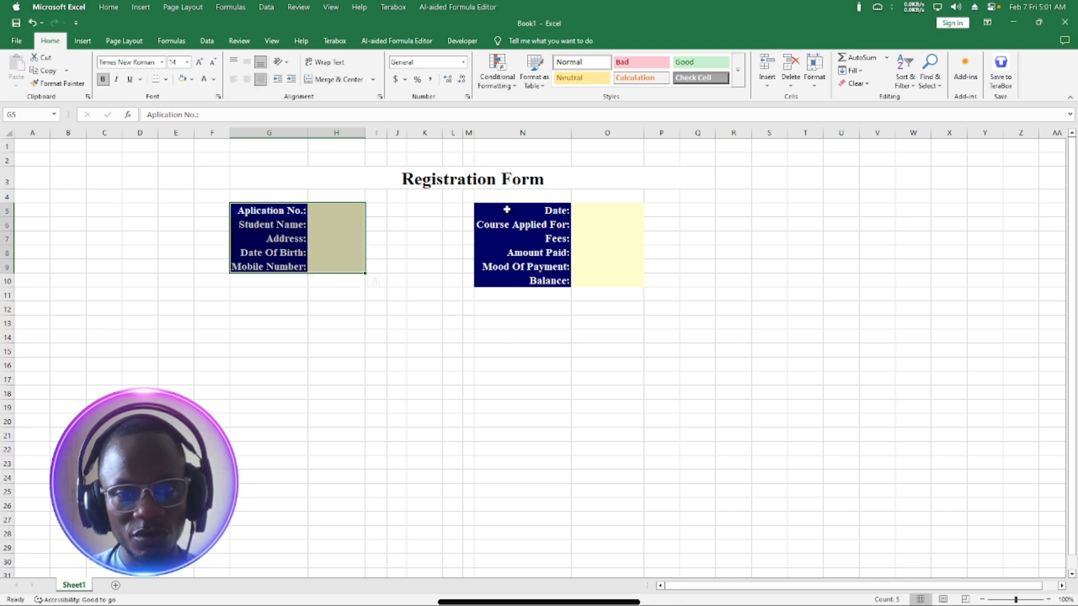
mouse_move(506, 210)
left_mouse_down()
mouse_move(574, 219)
mouse_move(605, 279)
left_mouse_up()
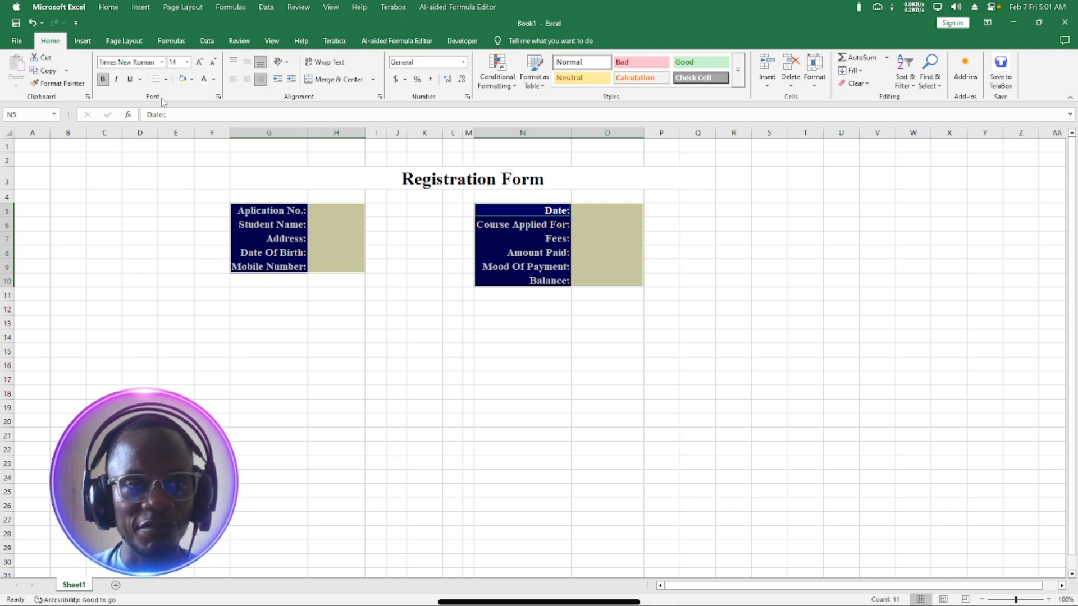
left_click(165, 79)
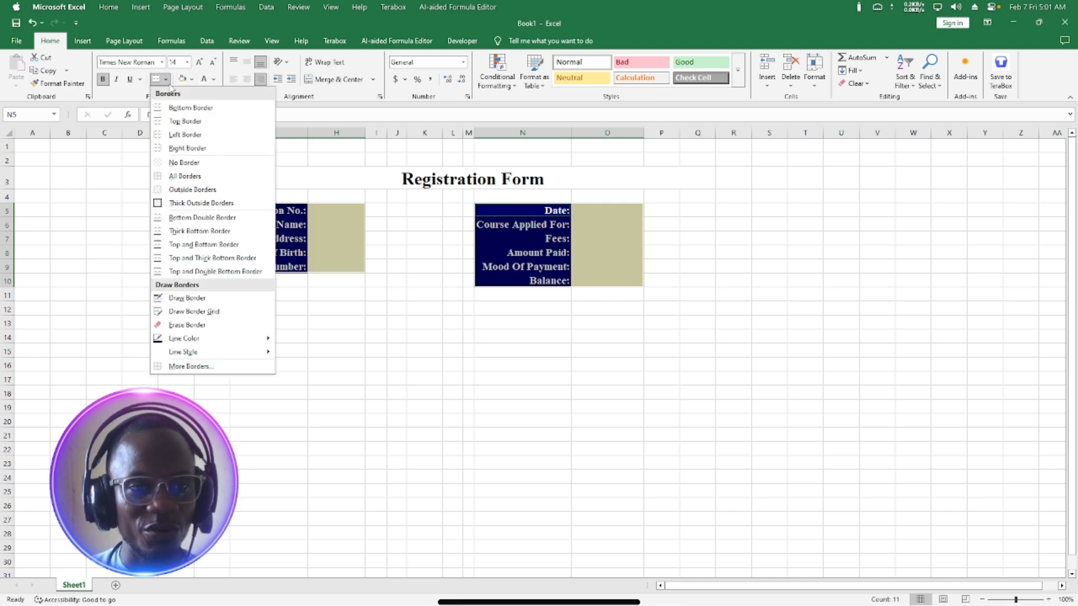
left_click(185, 176)
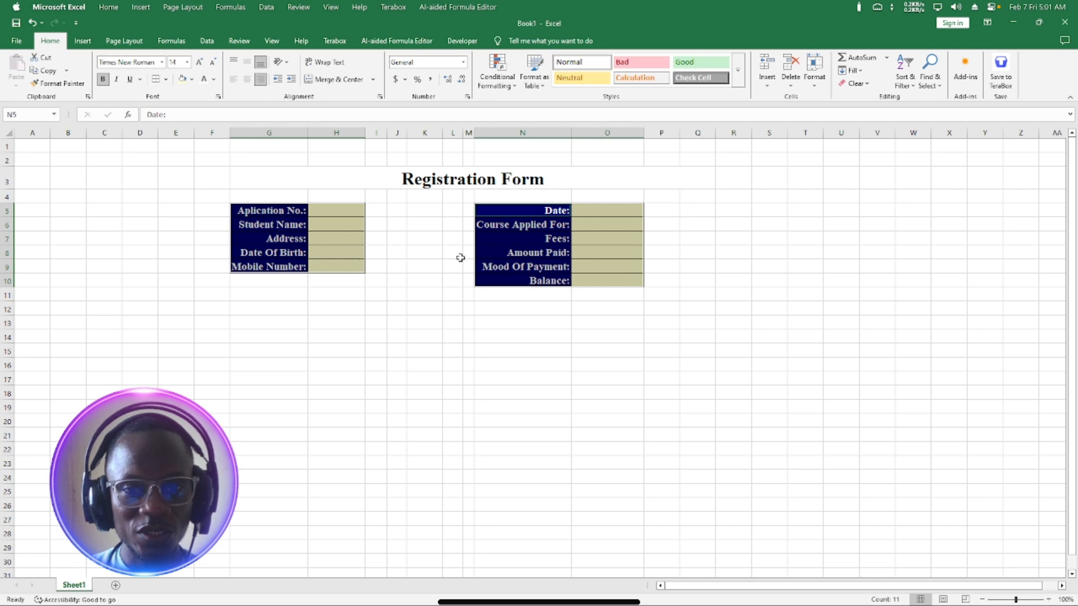
left_click(431, 309)
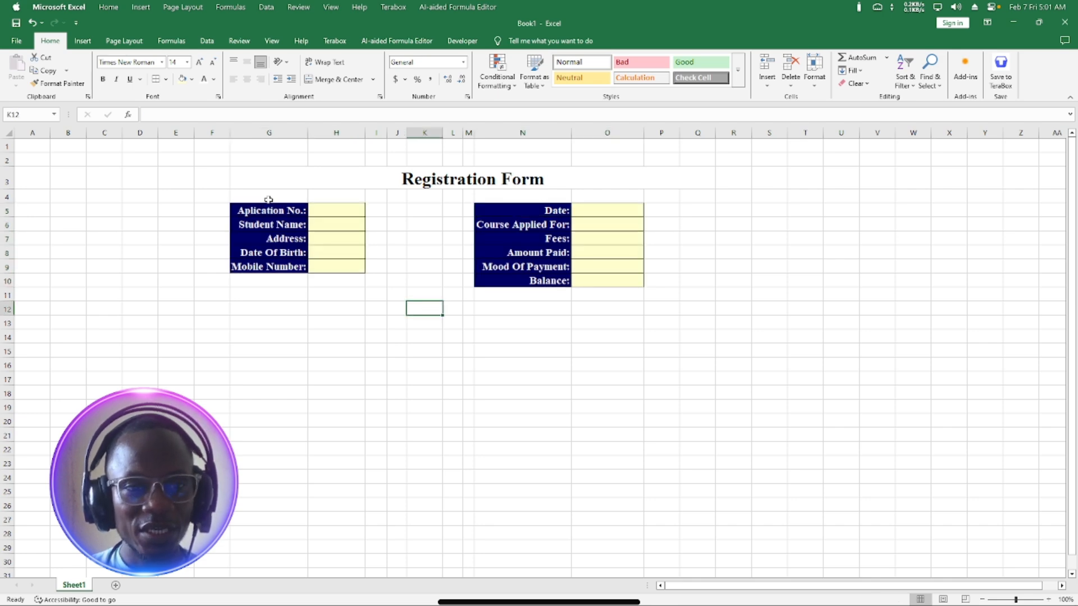
left_click(250, 177)
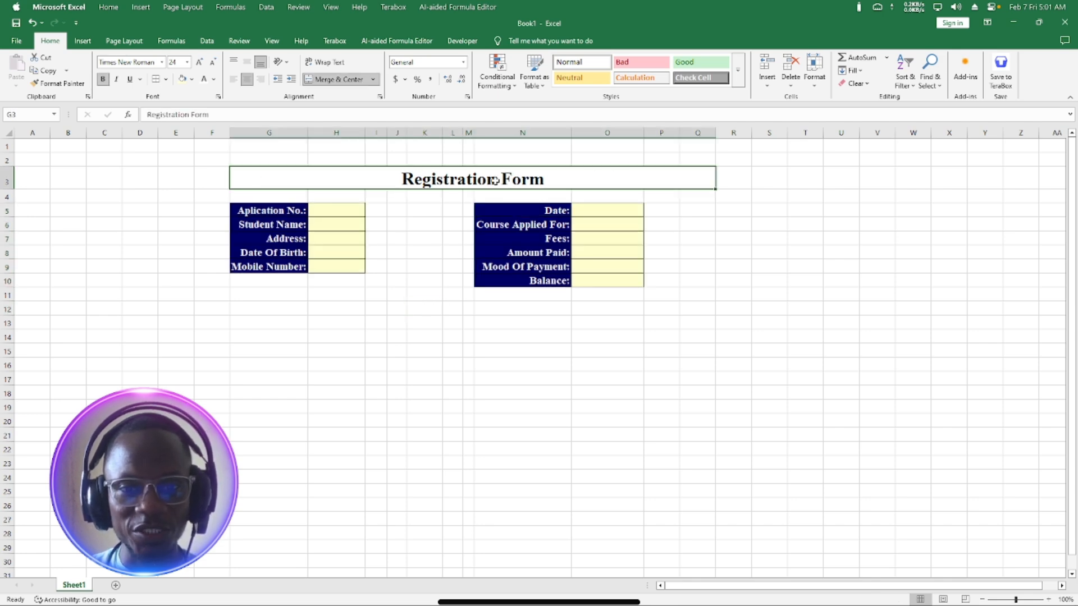
Give the merged G3:Q3 title banner a navy fill and white font.
left_click(192, 79)
left_click(205, 376)
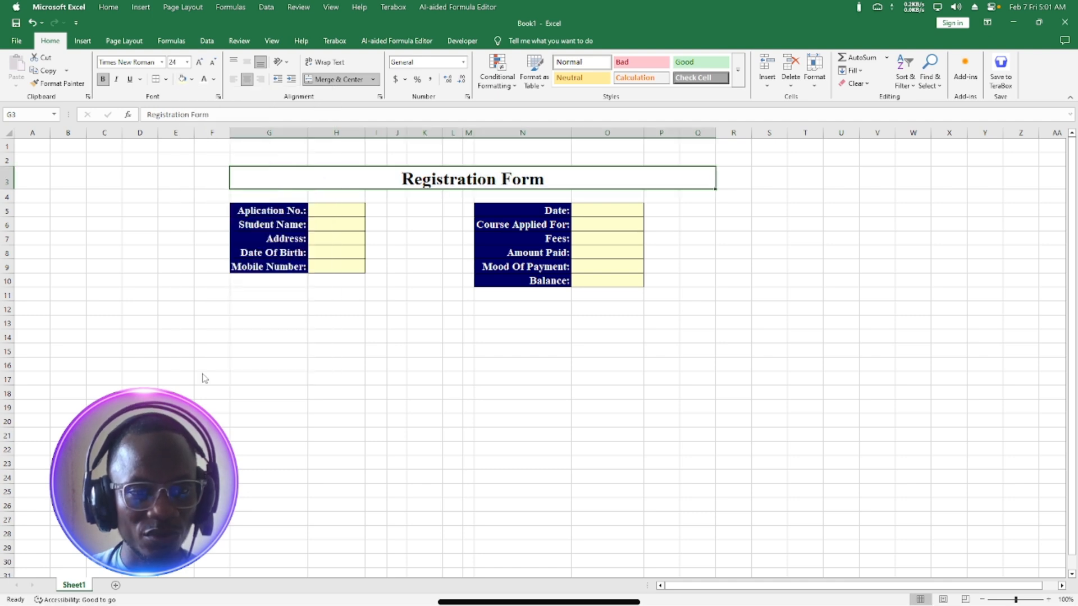
left_click(409, 340)
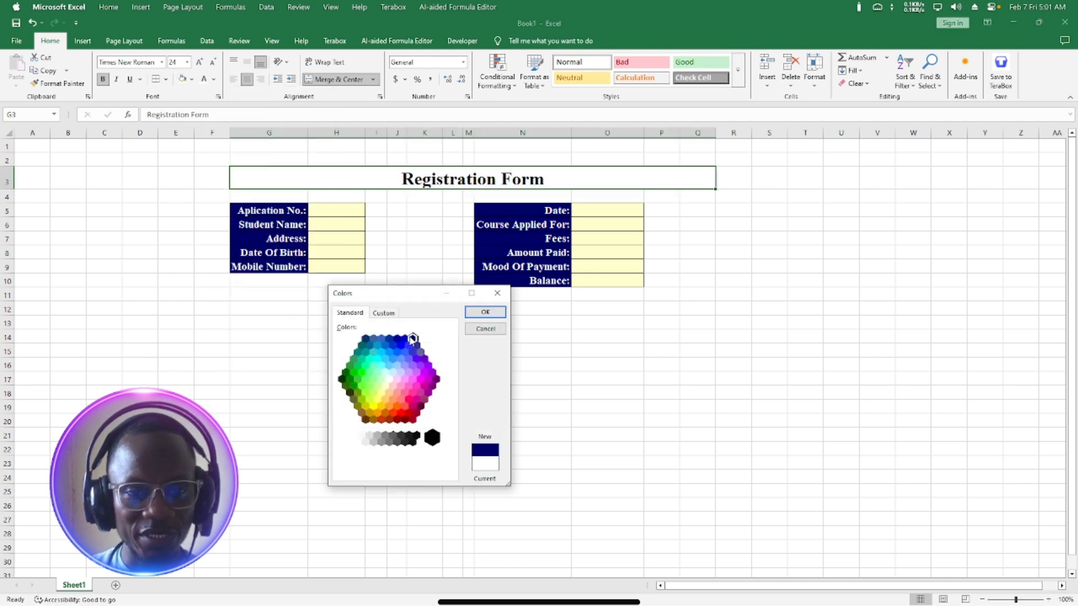
left_click(485, 312)
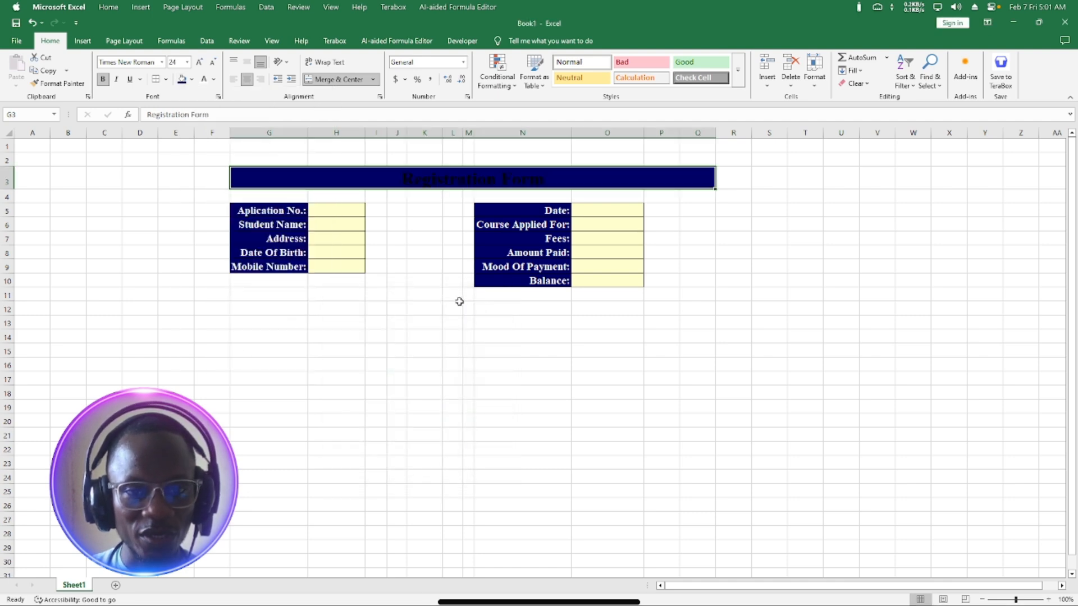
left_click(204, 79)
left_click(508, 325)
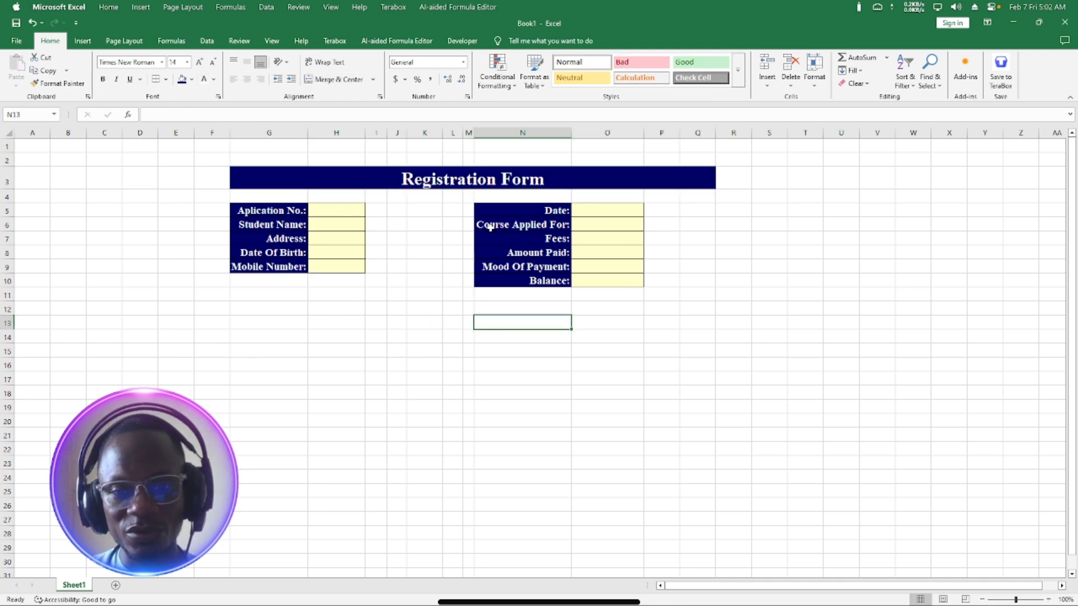
Apply Thick Outside Borders to the form range G3:Q14.
left_click(269, 178)
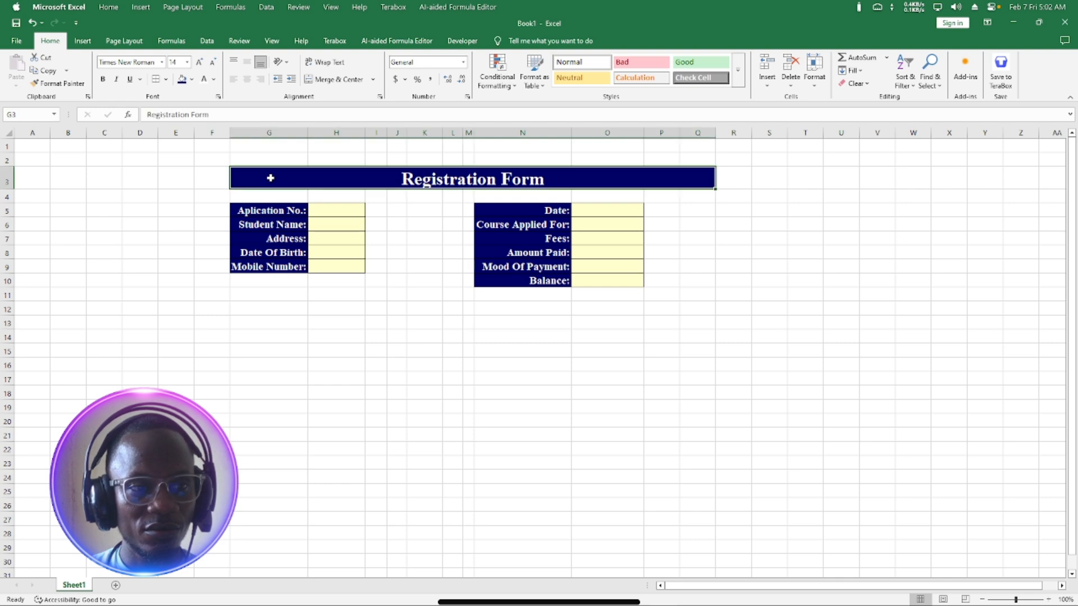
left_click_drag(286, 184, 313, 336)
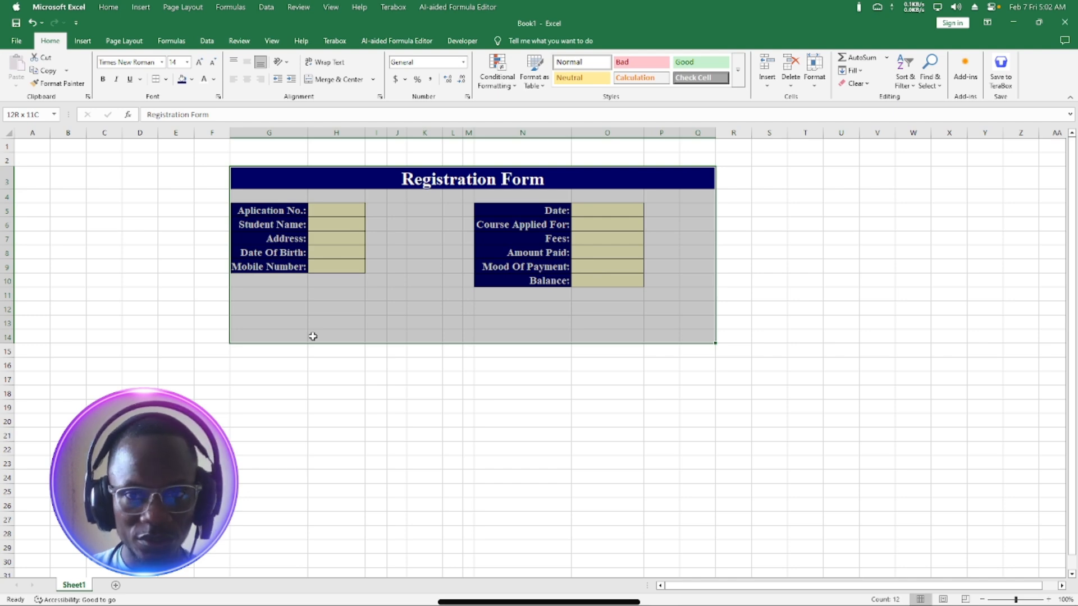
left_click_drag(313, 336, 313, 336)
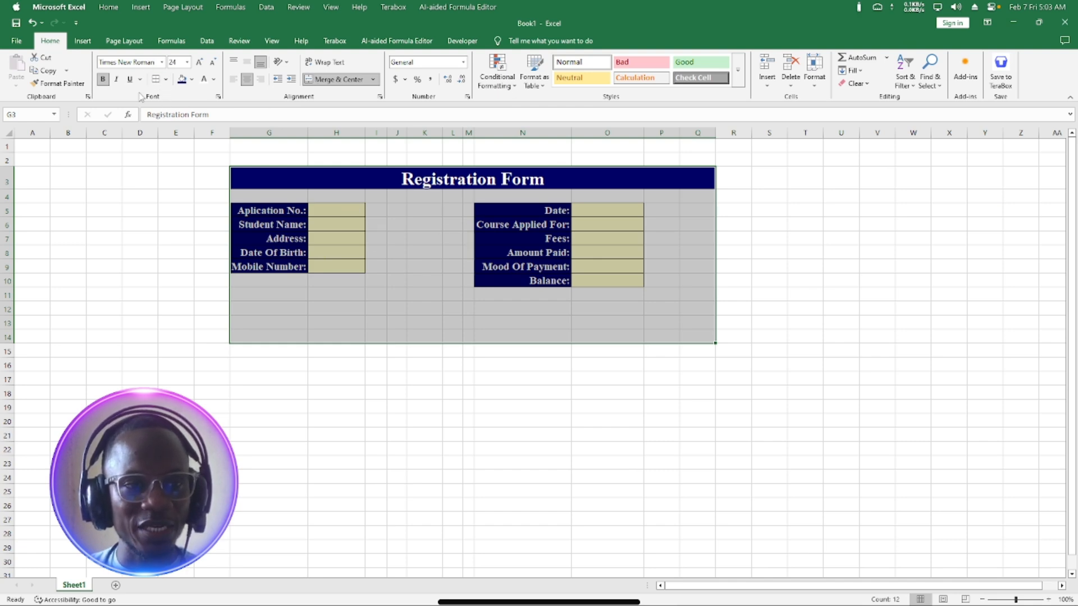
left_click(167, 80)
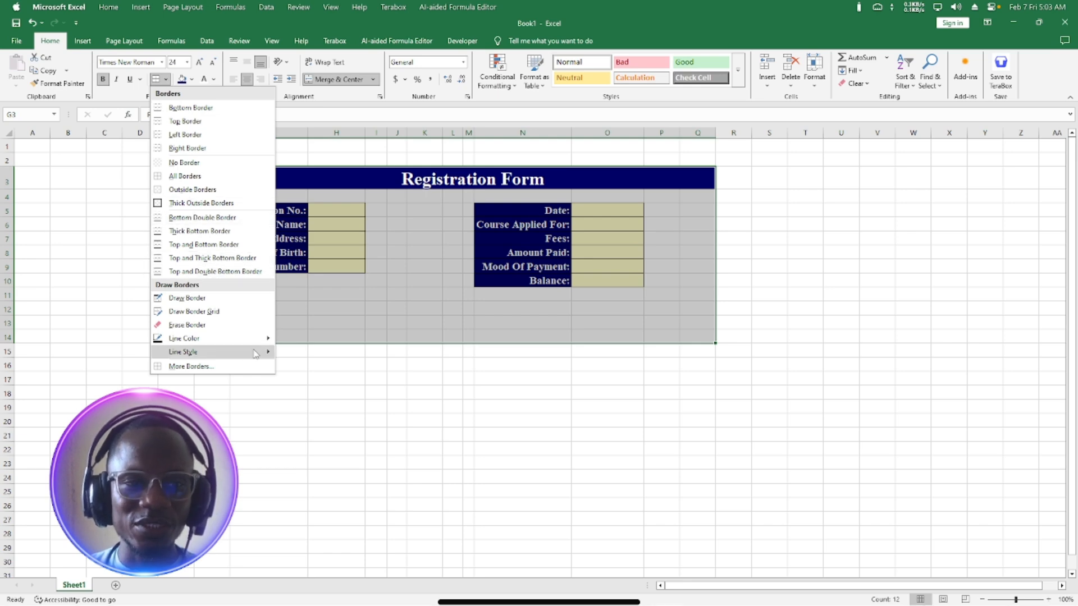
left_click(179, 205)
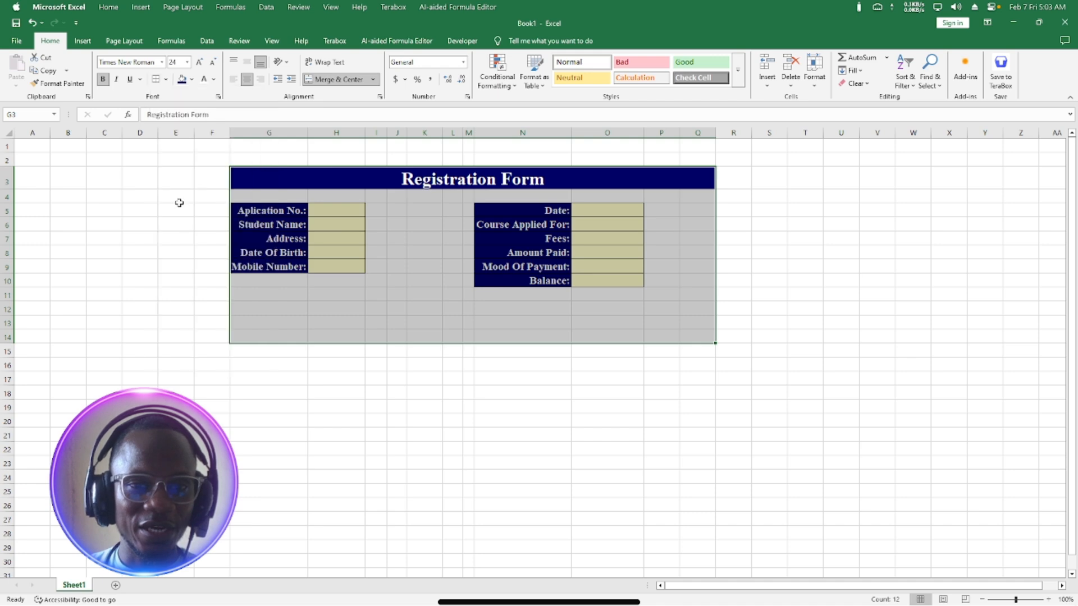
left_click(566, 393)
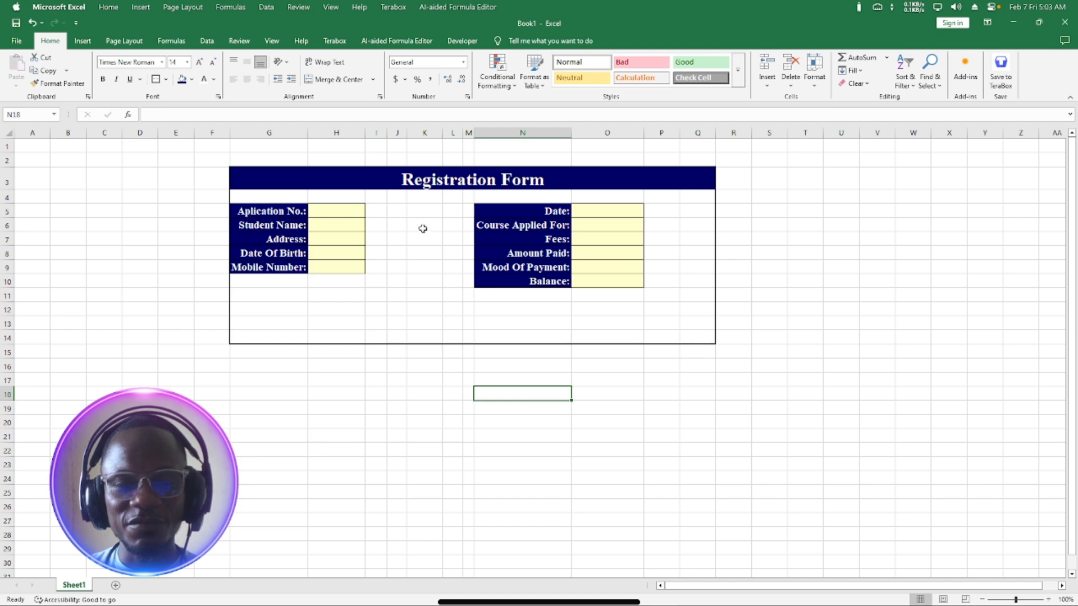
Insert a blank column at G, moving the whole form one column right.
left_click(262, 132)
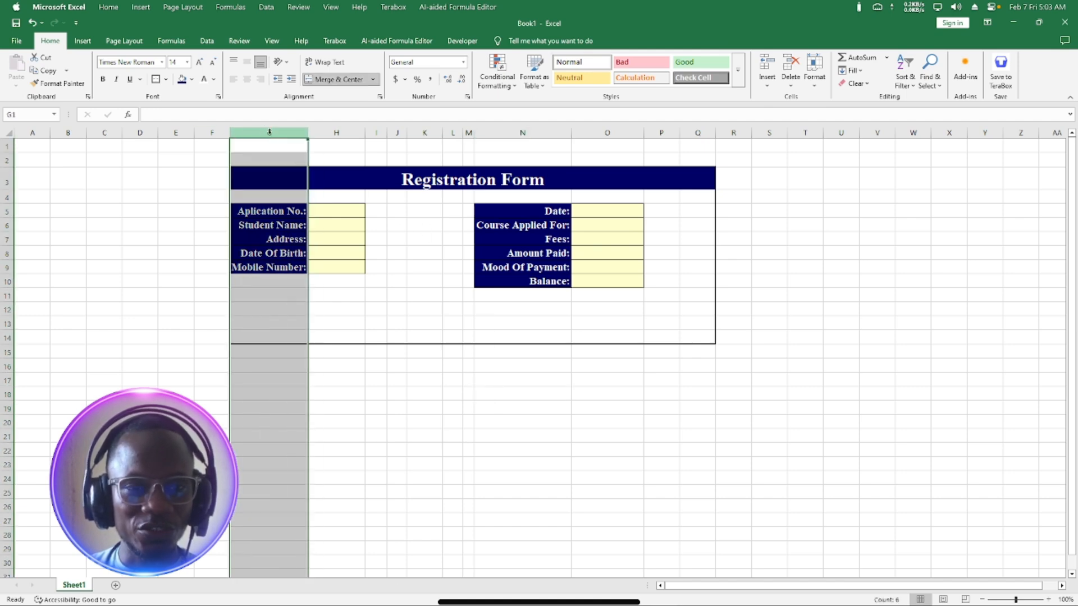
right_click(270, 133)
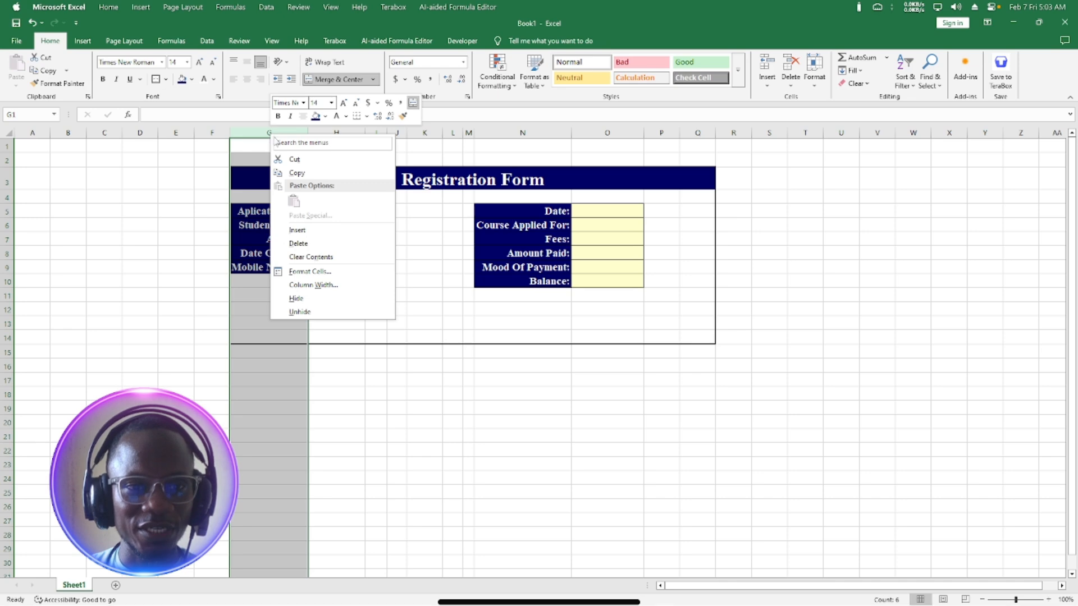
left_click(300, 230)
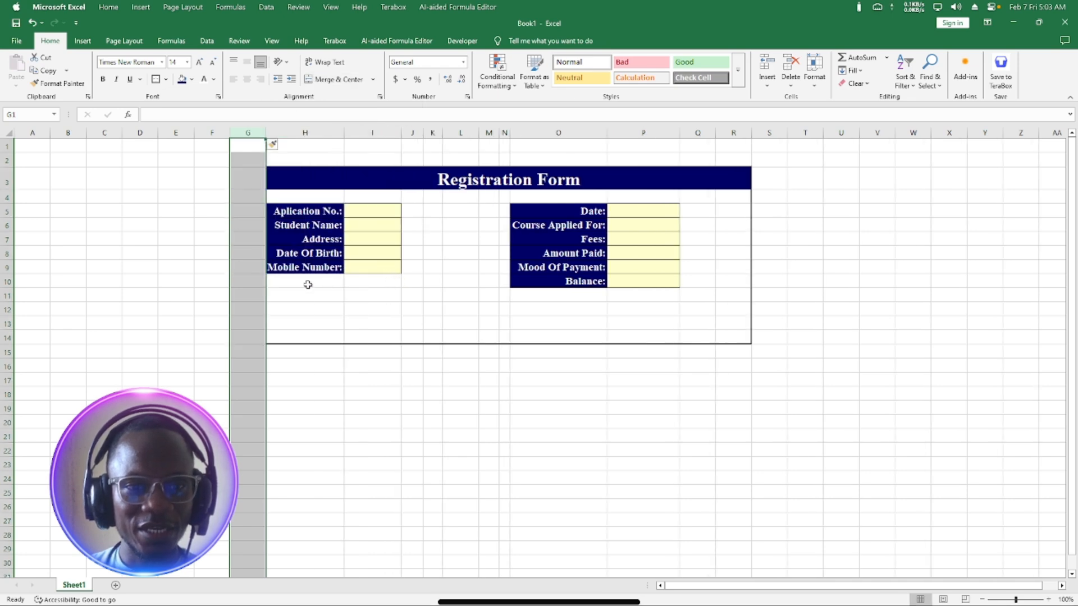
left_click(307, 284)
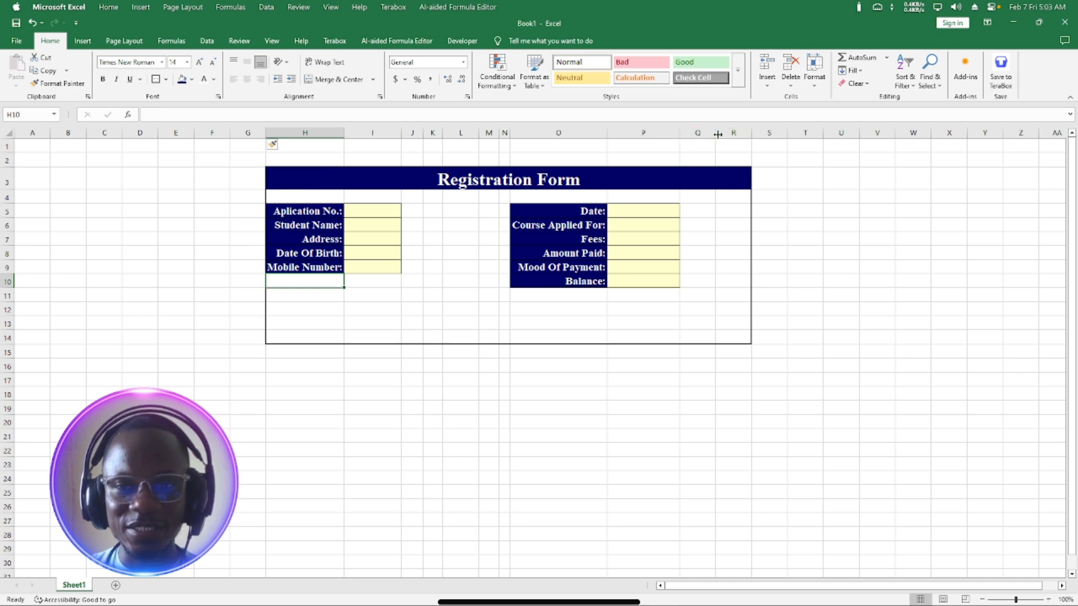
Re-merge and centre the Registration Form title across G3:R3.
left_click(290, 240)
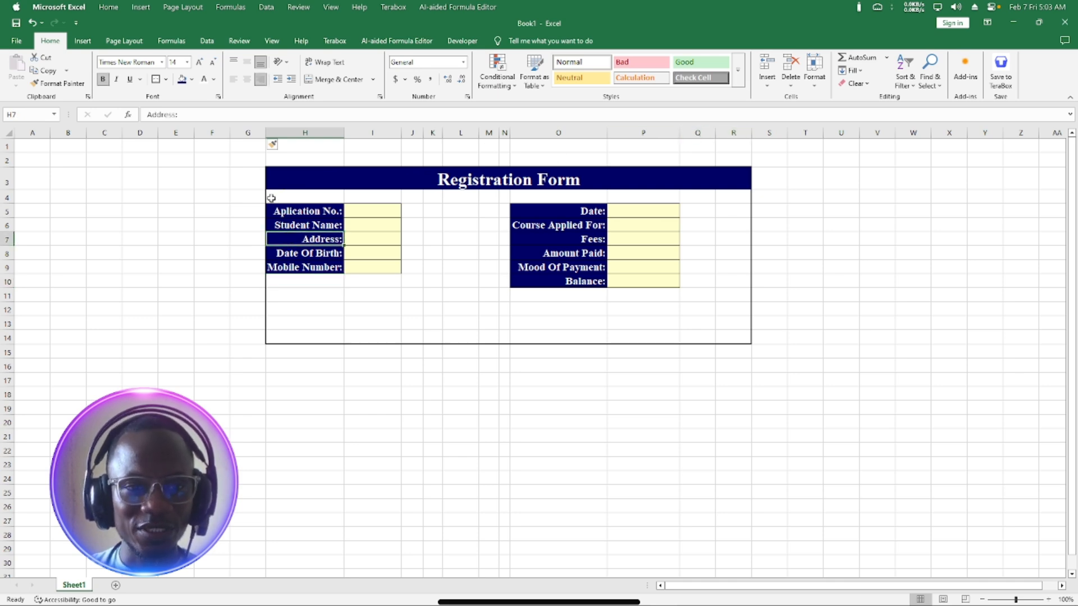
left_click(254, 176)
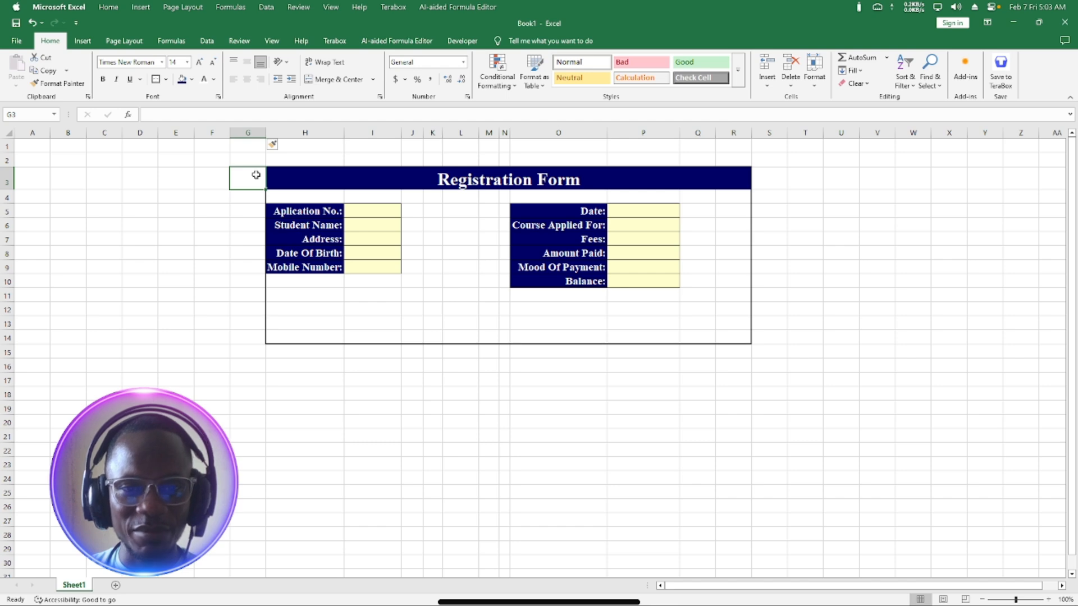
left_click(274, 174, "shift")
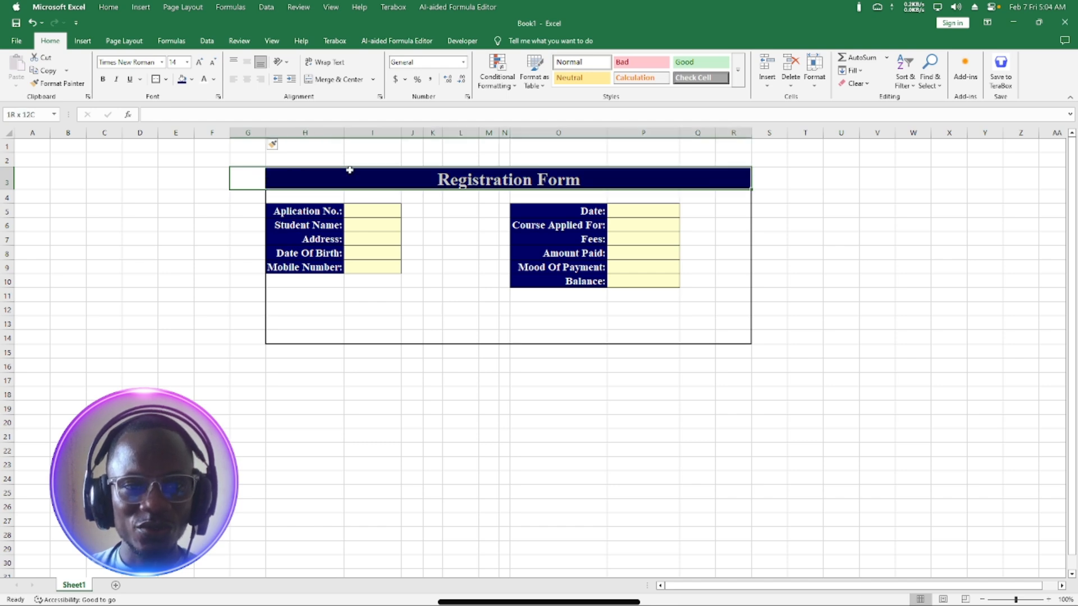
left_click(322, 79)
left_click(321, 74)
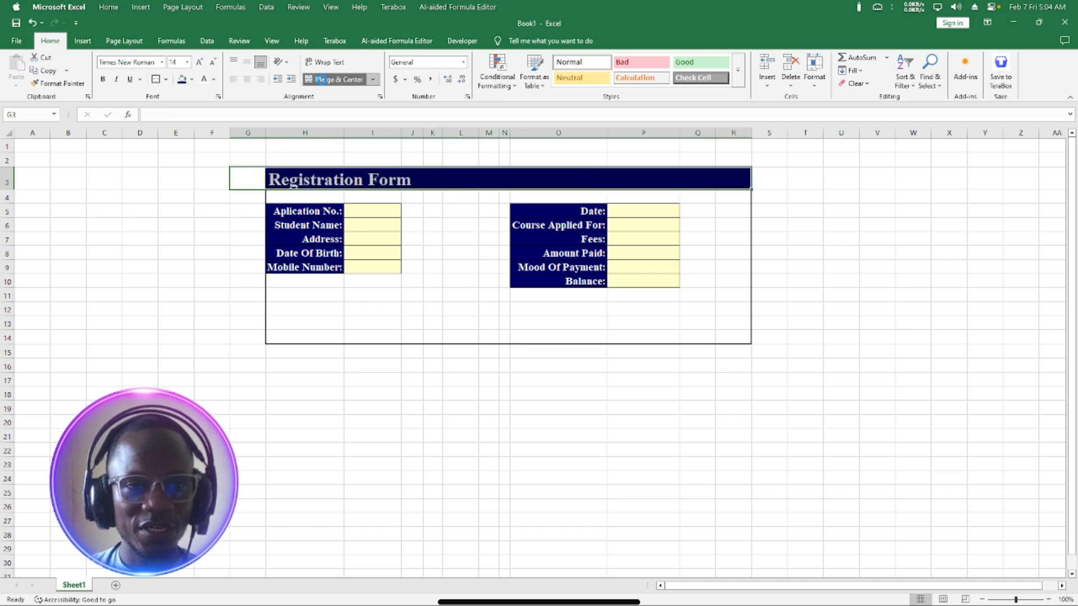
left_click(280, 268)
Clear all borders from G4:R14, then apply Thick Outside Borders to it.
left_click_drag(243, 194, 727, 335)
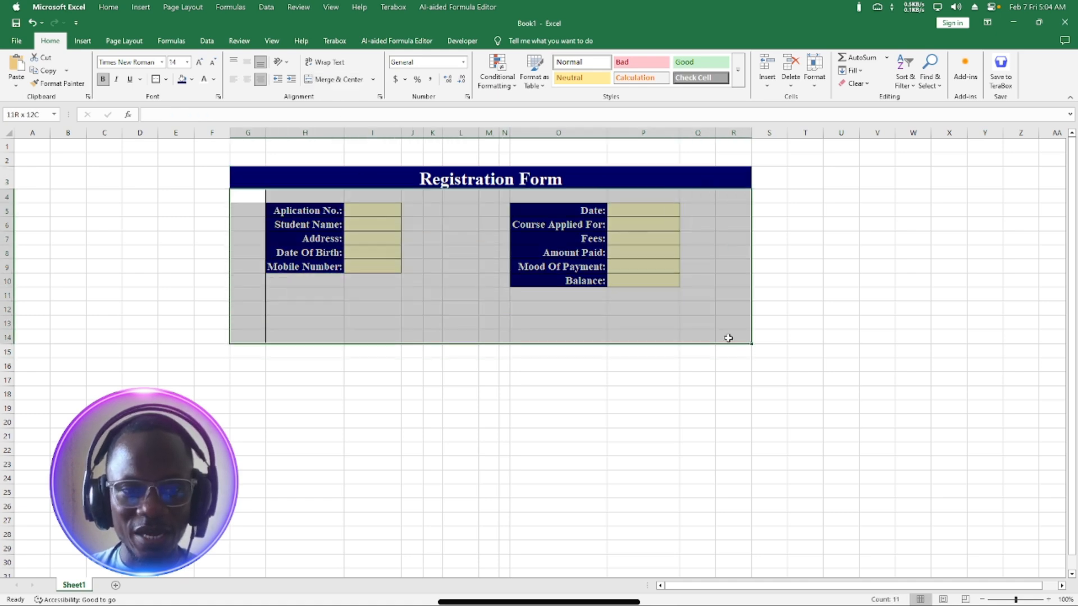
left_click(166, 79)
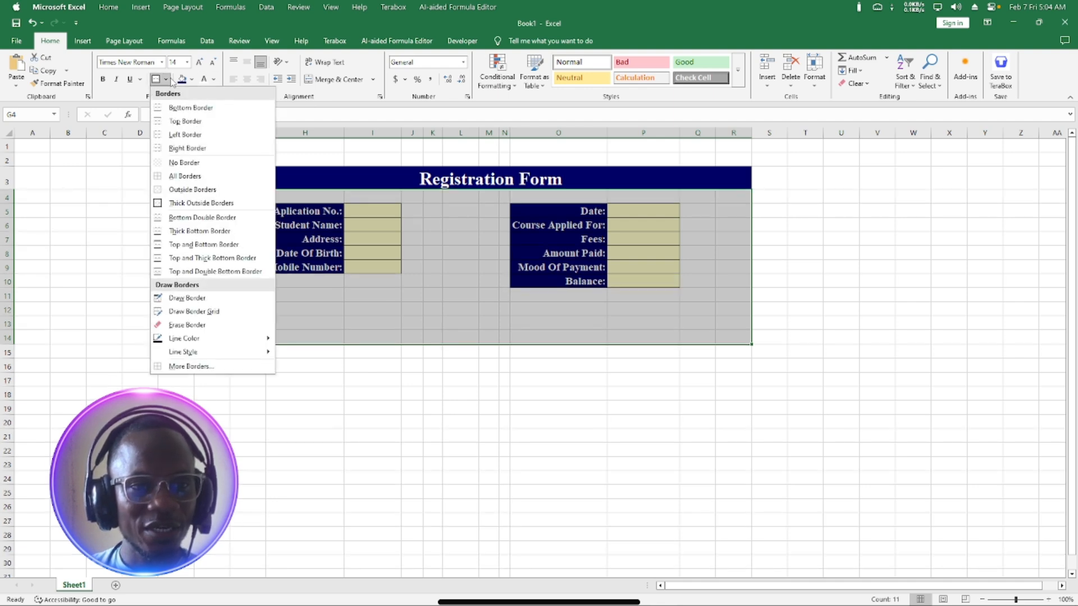
left_click(180, 162)
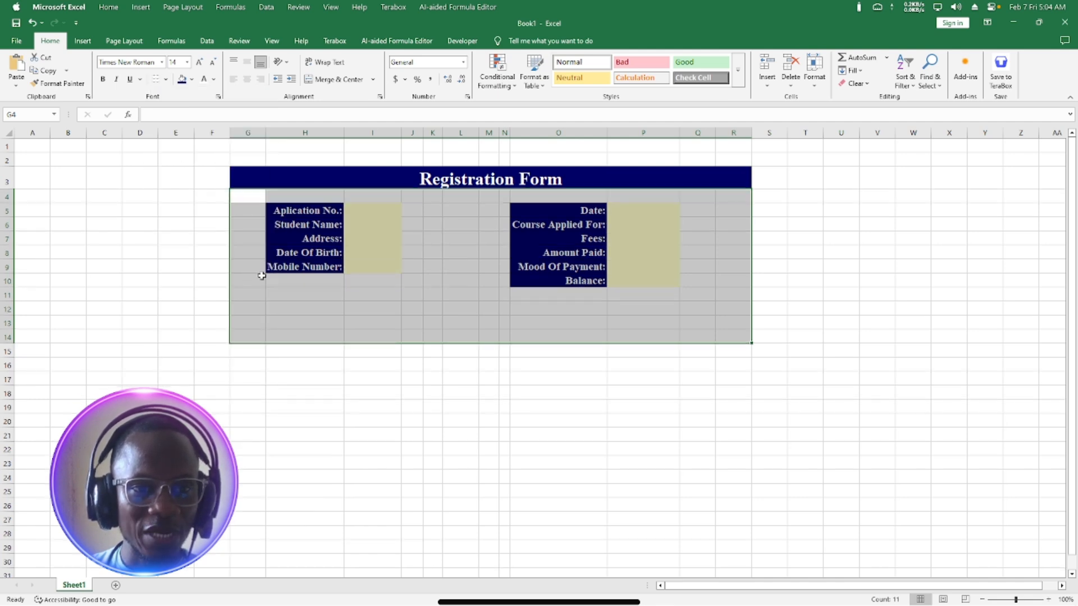
left_click(166, 79)
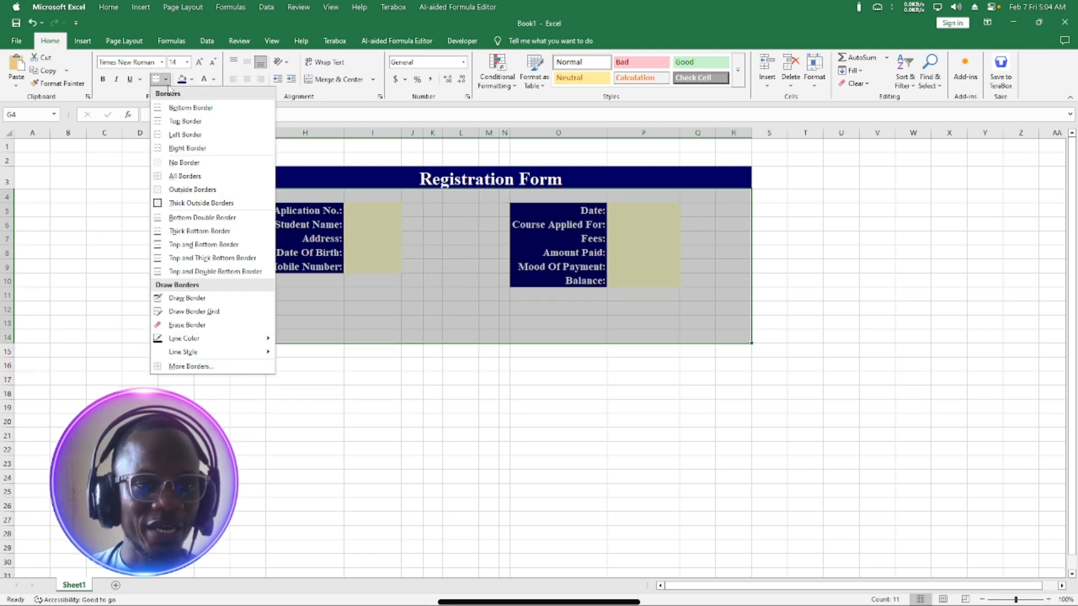
left_click(176, 205)
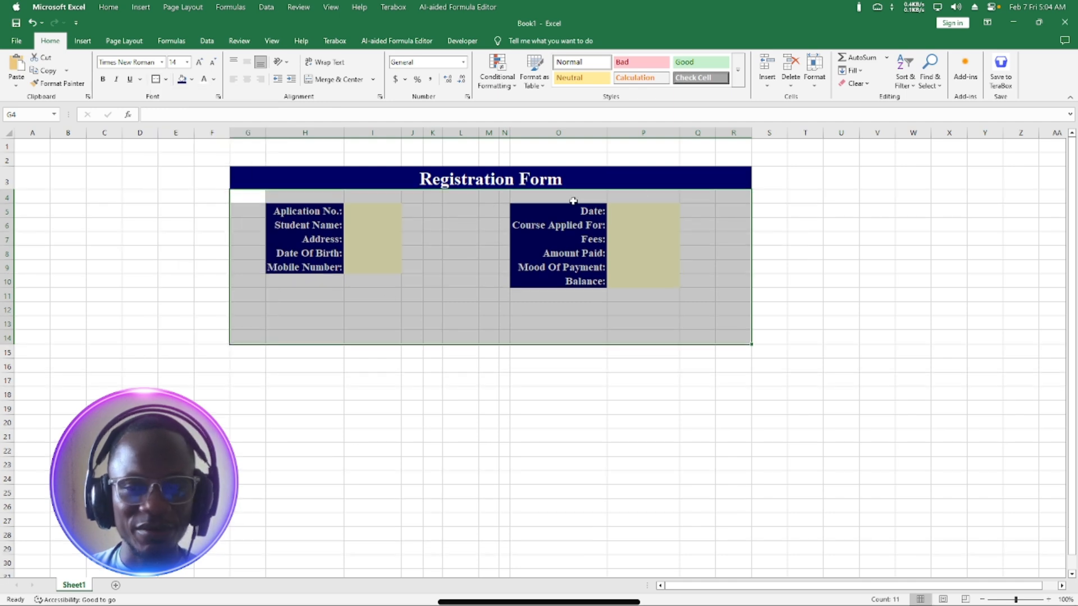
left_click(546, 278)
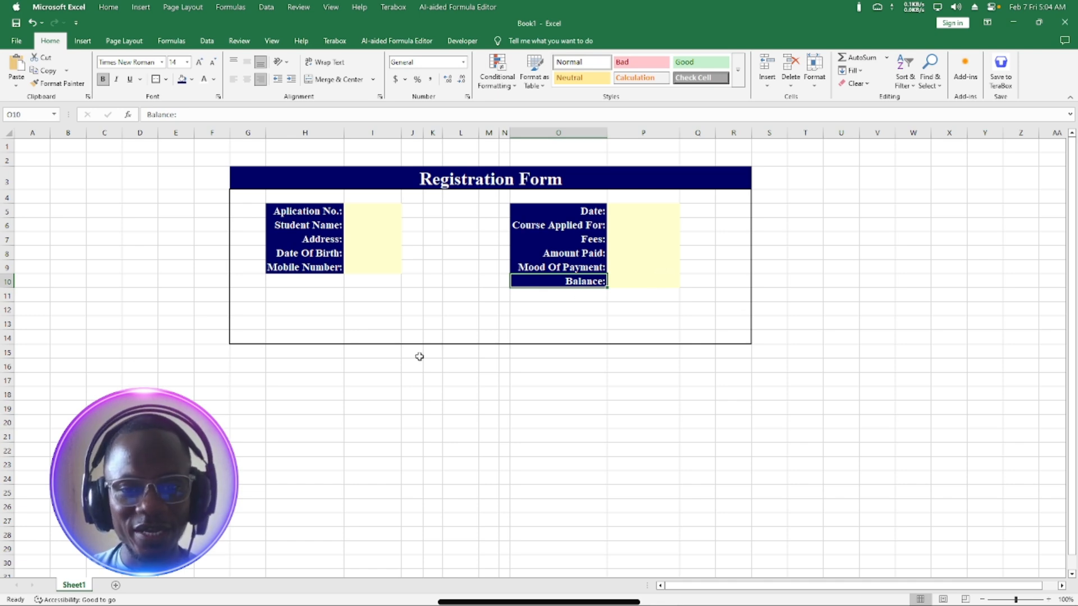
left_click(431, 306)
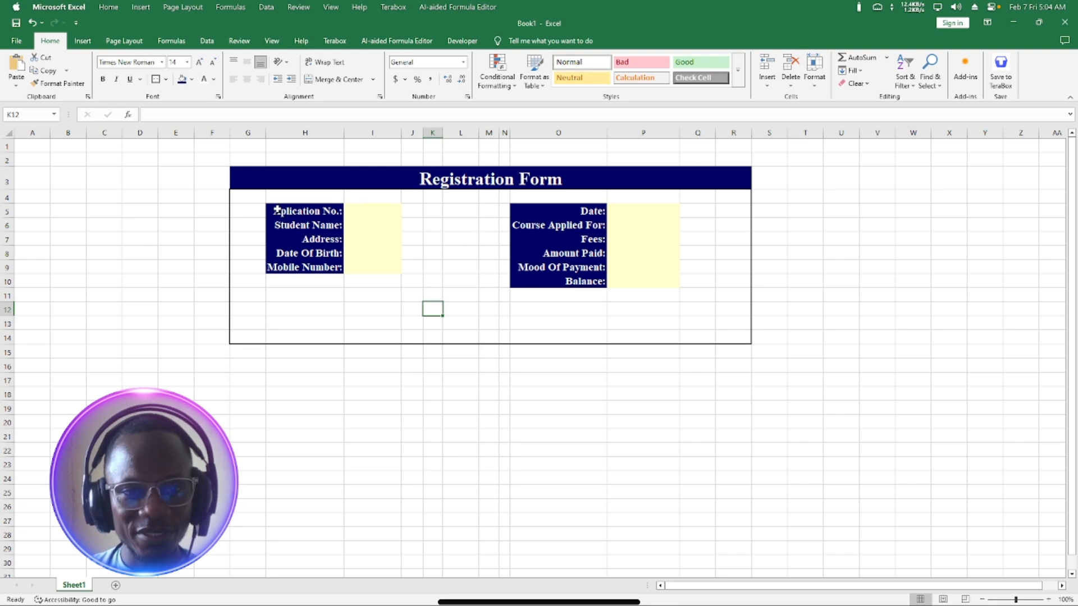
Apply All Borders to the label-and-input blocks H5:I9 and O5:P10.
left_click_drag(284, 212, 374, 275)
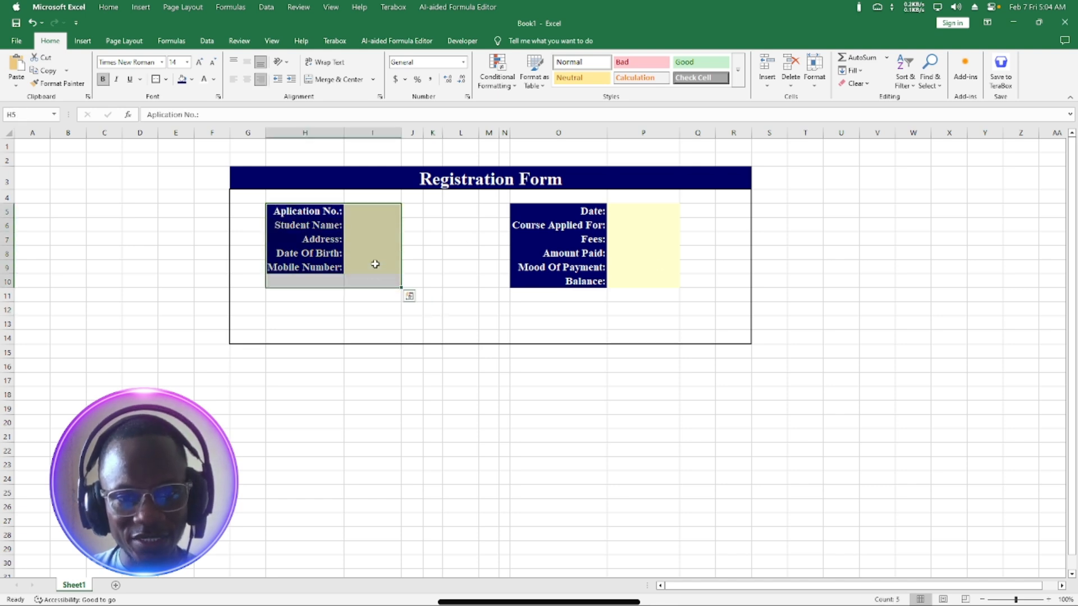
left_click(375, 264)
left_click_drag(277, 211, 376, 268)
left_click_drag(548, 211, 654, 279)
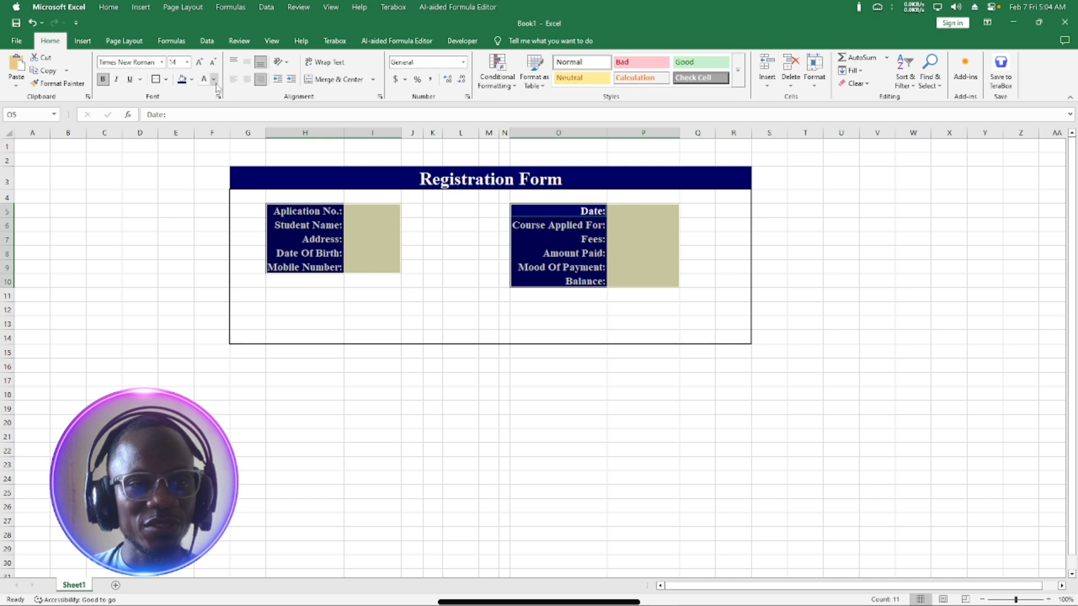
left_click(166, 81)
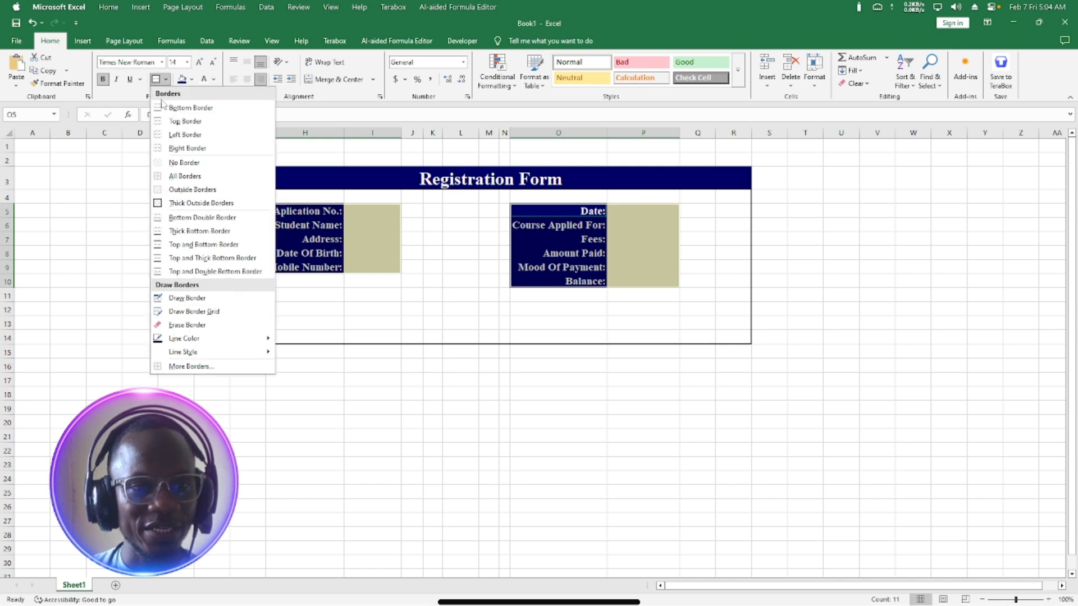
left_click(181, 177)
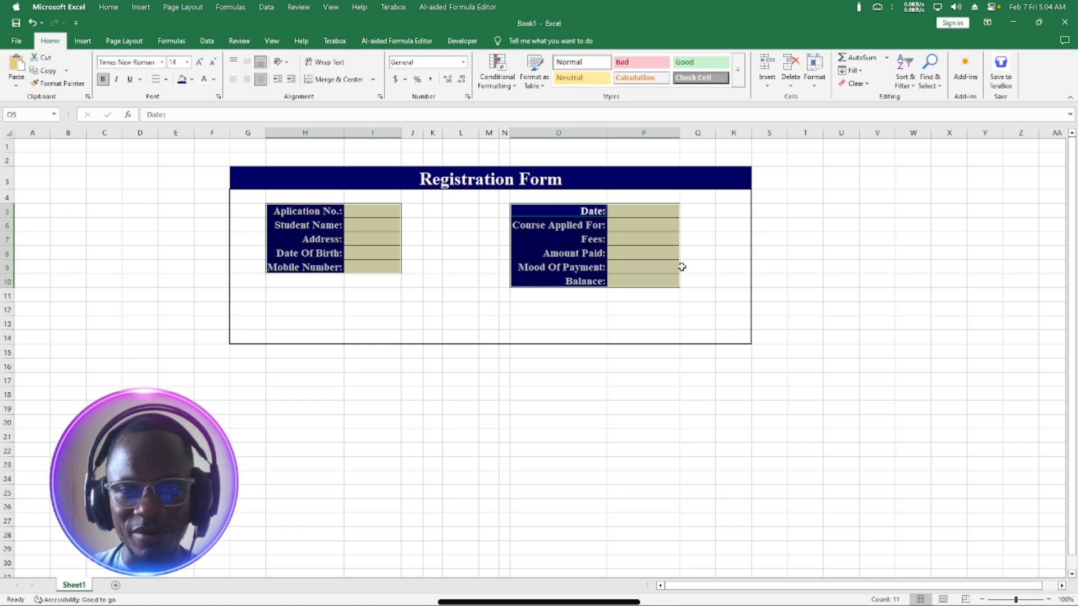
left_click(430, 293)
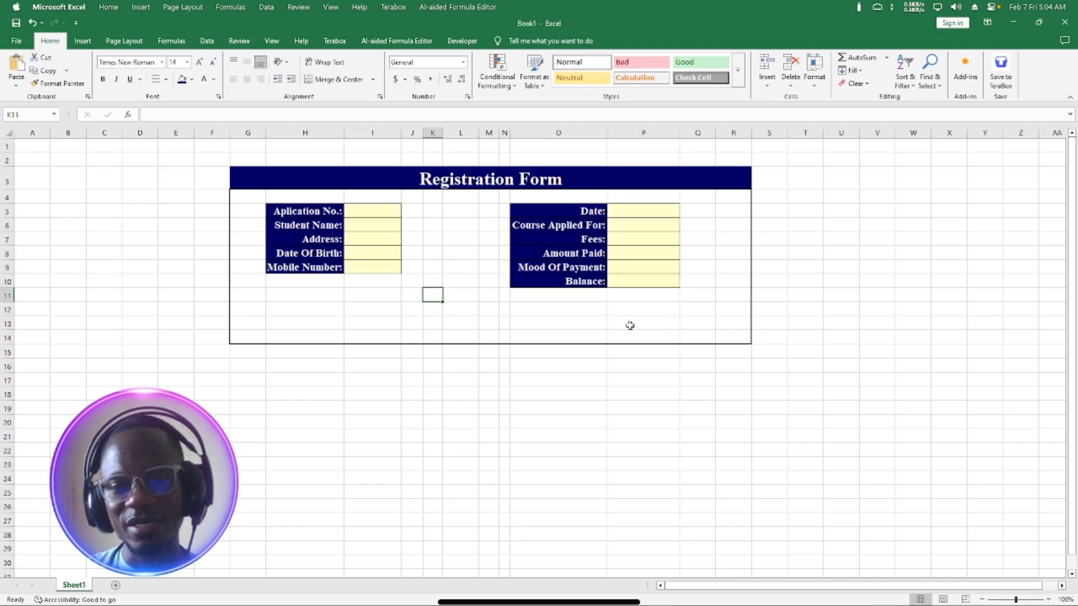
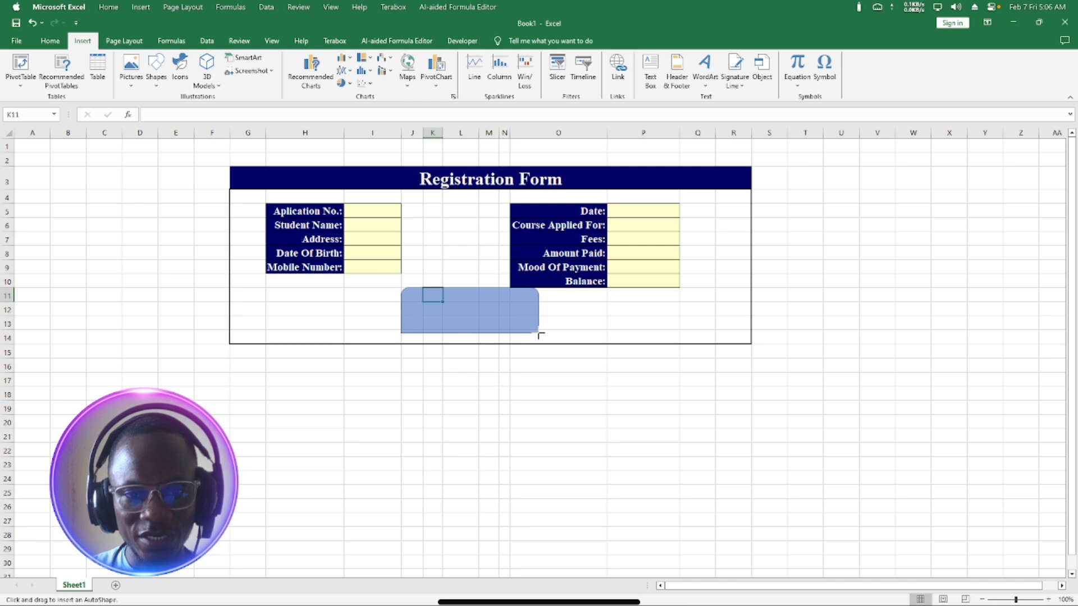
Draw a rounded rectangle below the form and style it Intense Effect - Green, Accent 6.
mouse_move(539, 334)
left_mouse_down()
mouse_move(466, 318)
mouse_move(476, 317)
left_mouse_up()
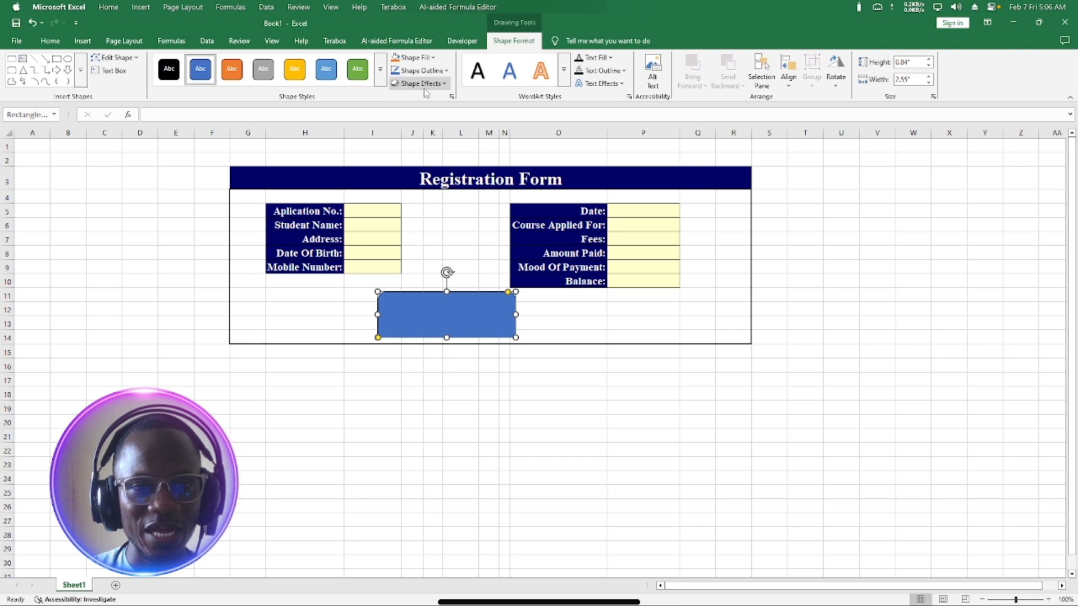
left_click(380, 68)
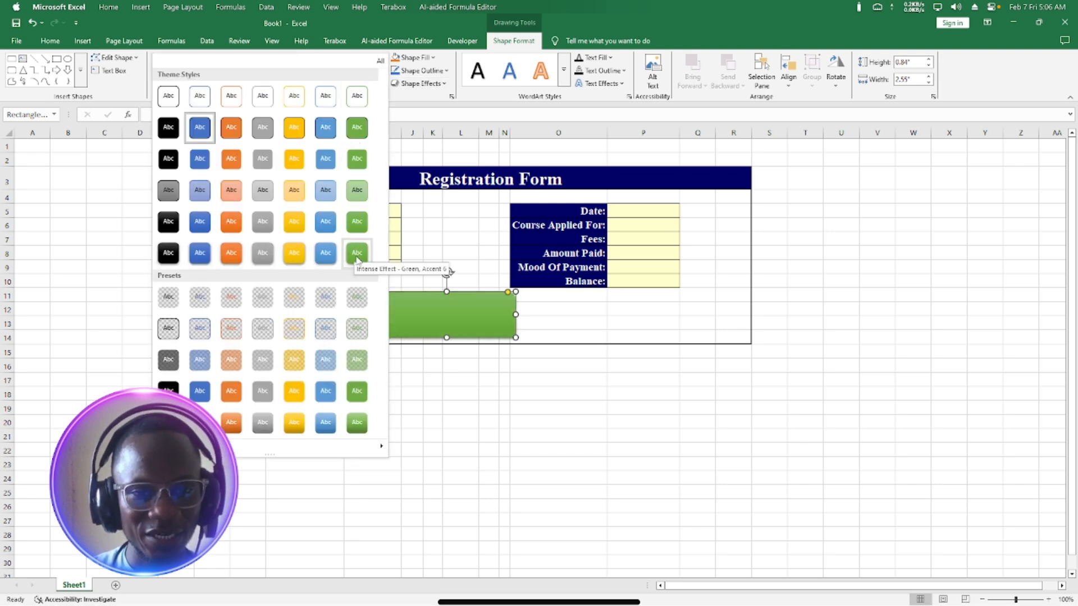
left_click(358, 254)
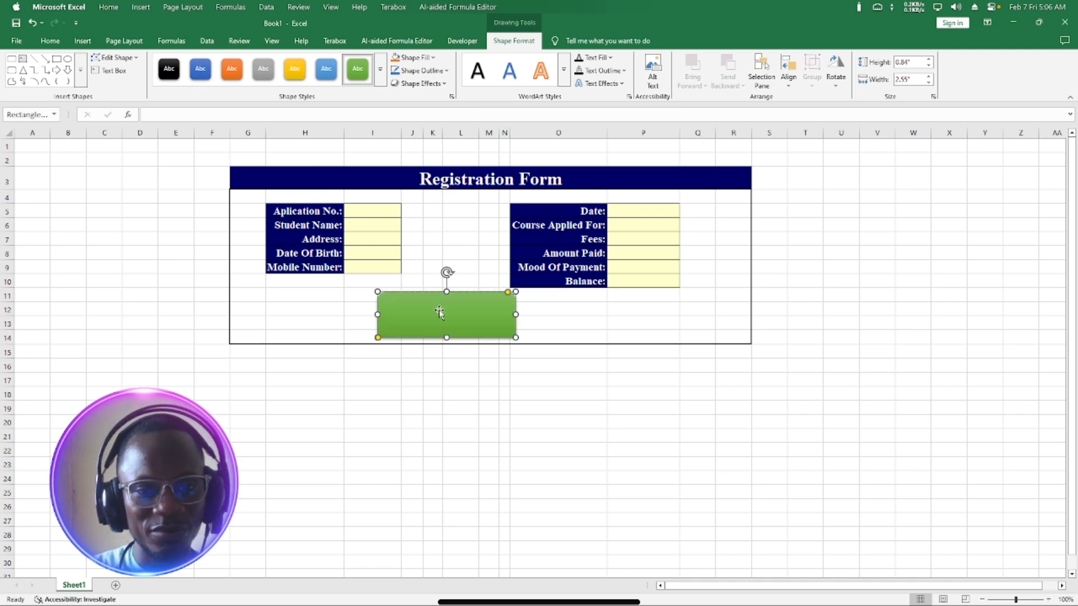
Label the green shape SAVE and enlarge its font size to 32.
type("AV")
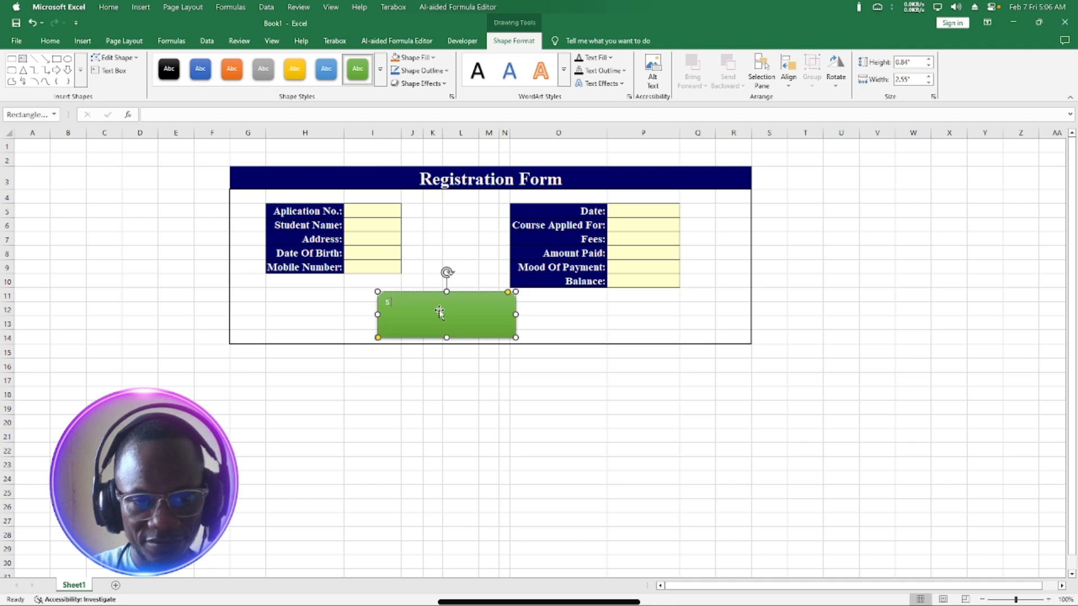
type("E")
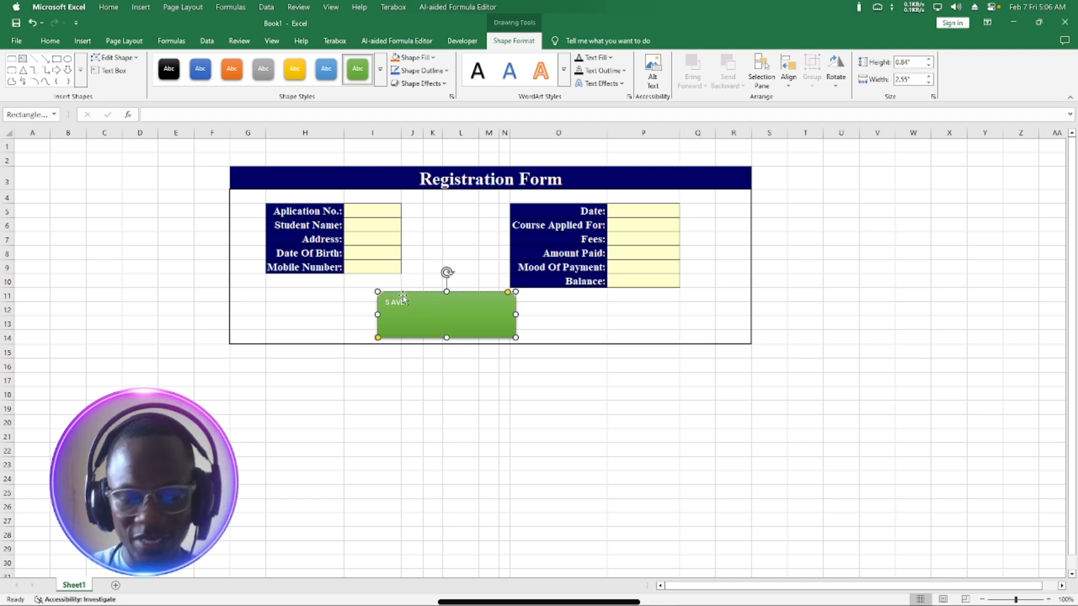
key("BackSpace")
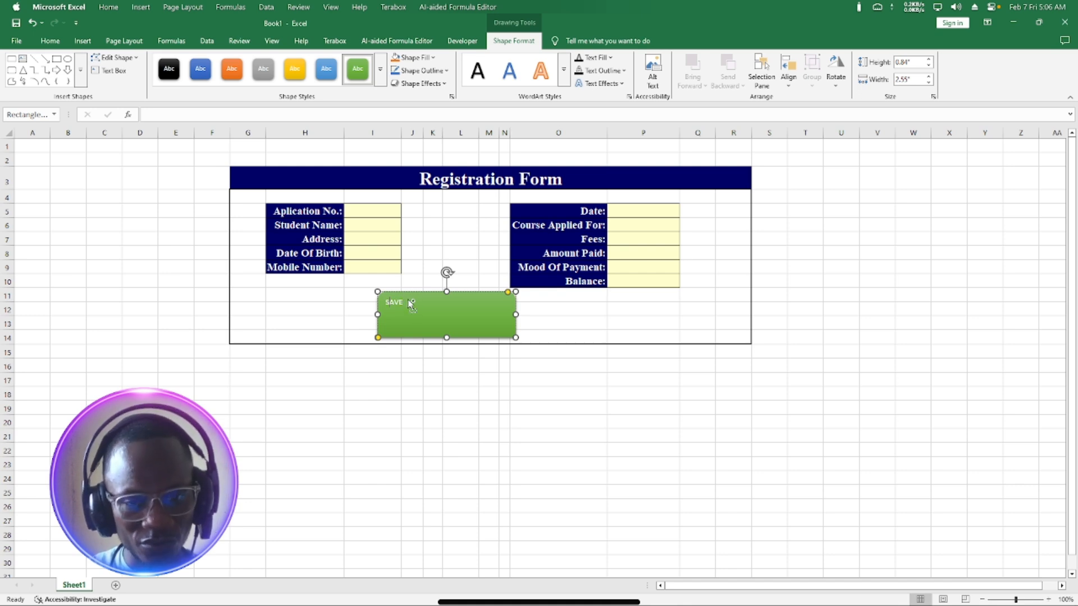
key("ctrl+a")
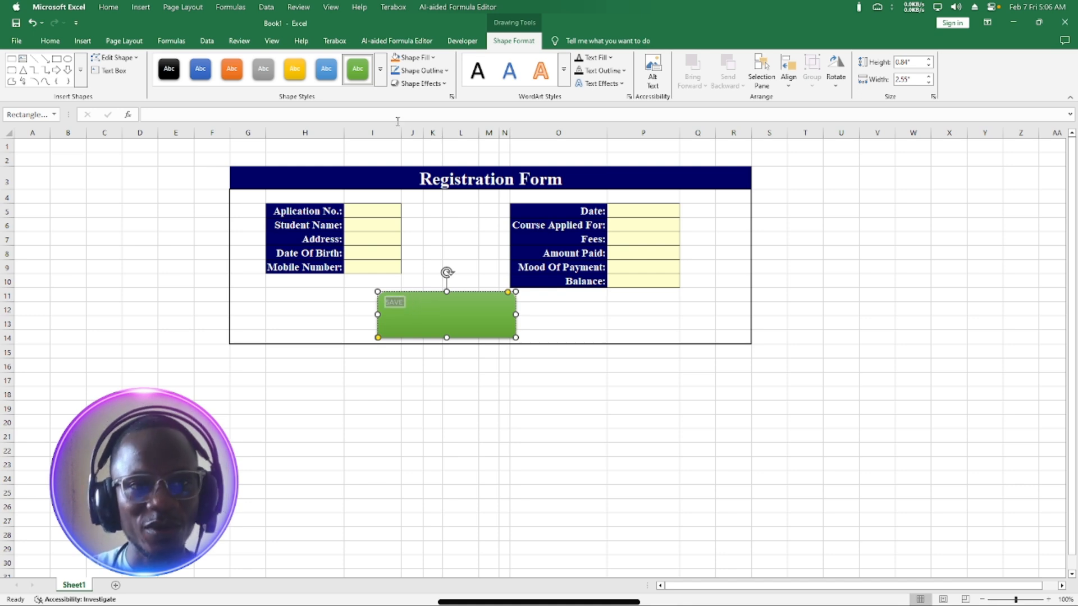
left_click(50, 40)
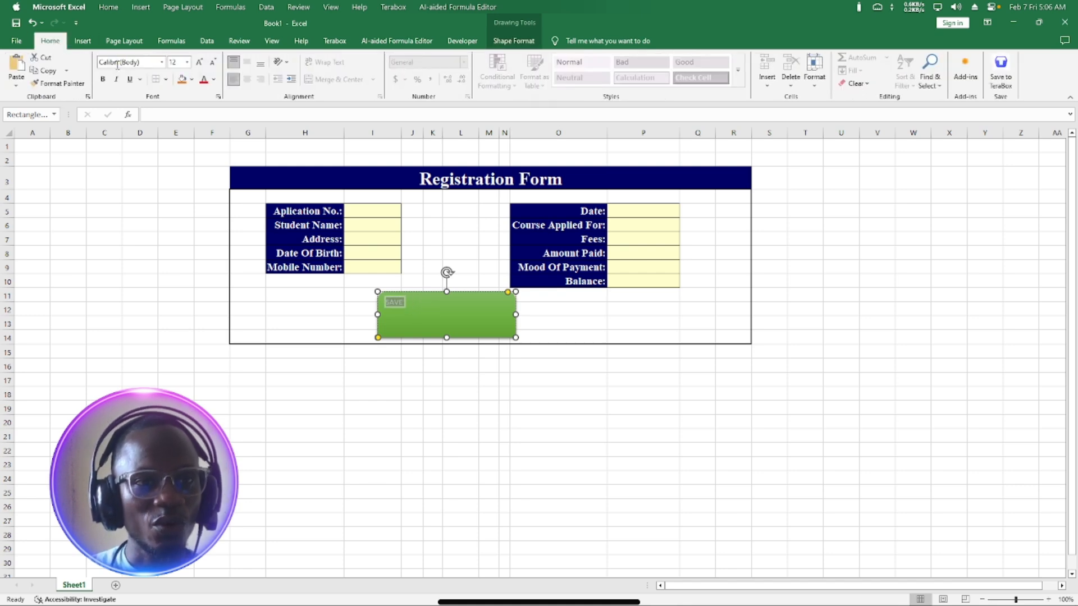
left_click(177, 60)
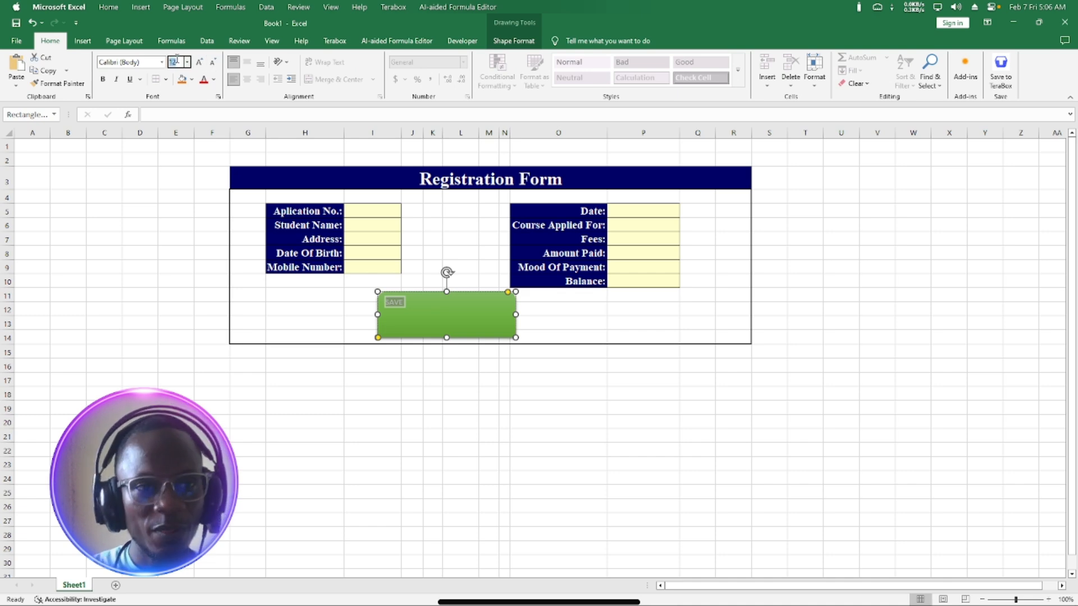
left_click(199, 62)
left_click(200, 62)
left_click(199, 61)
left_click(199, 62)
left_click(199, 62)
left_click(199, 62)
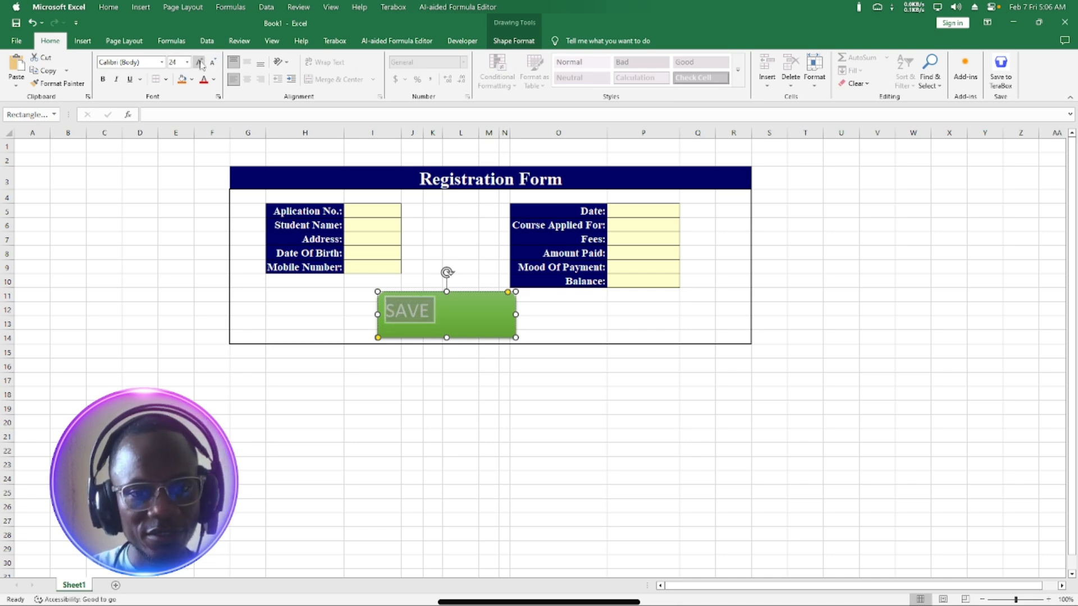
left_click(199, 62)
left_click(200, 62)
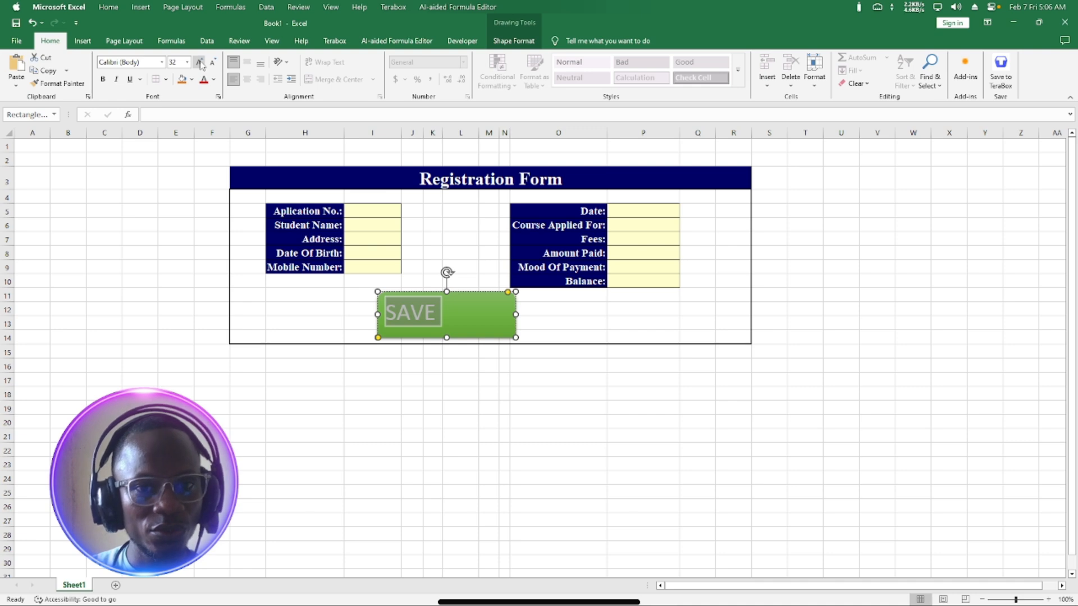
Centre the SAVE text horizontally and vertically and make it bold italic.
left_click(247, 80)
left_click(247, 63)
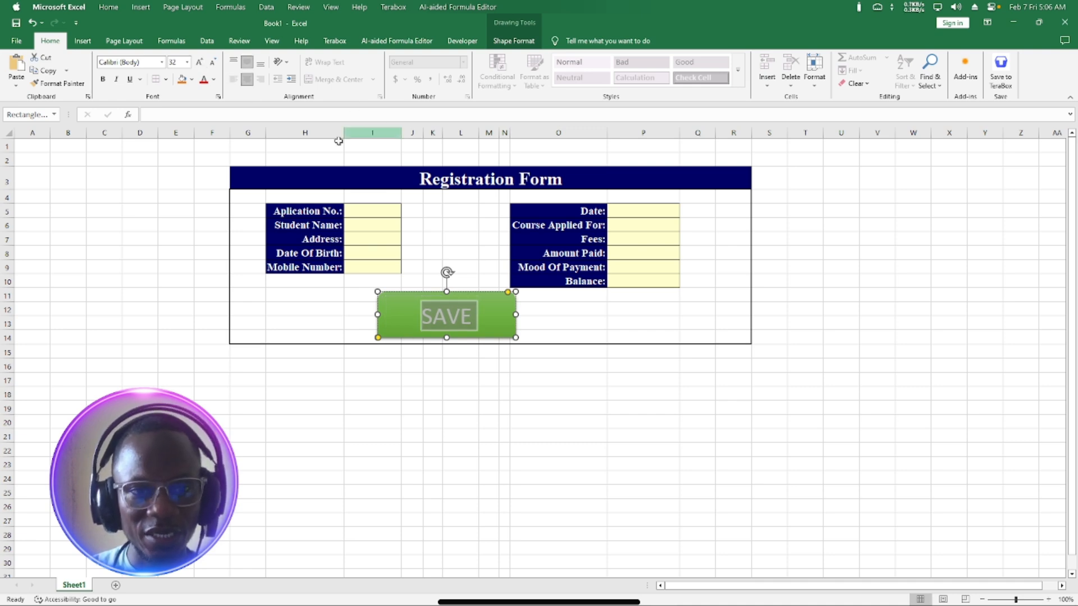
left_click(108, 82)
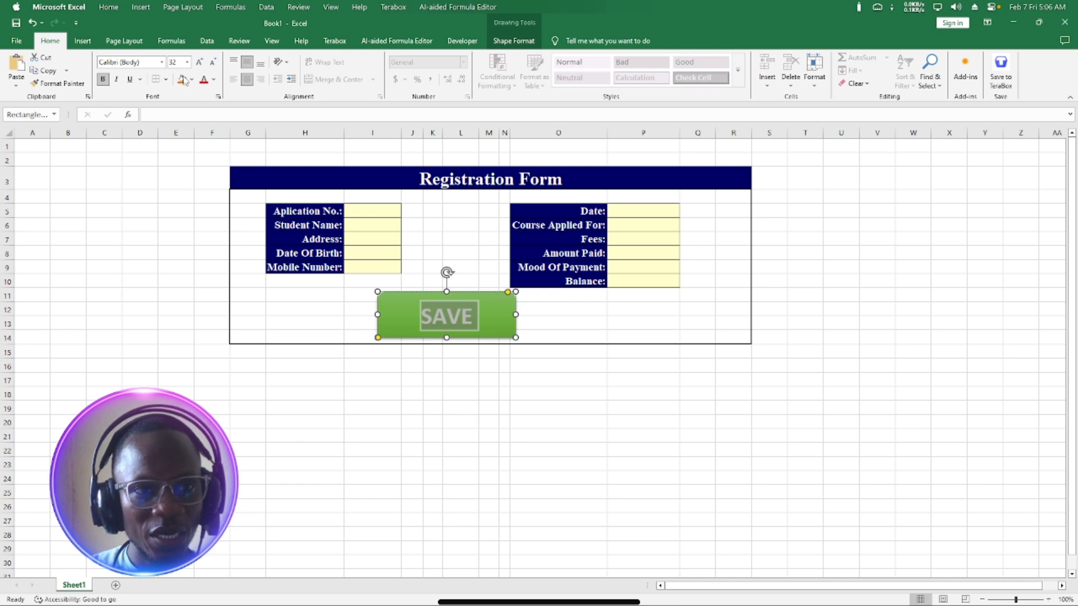
left_click(116, 82)
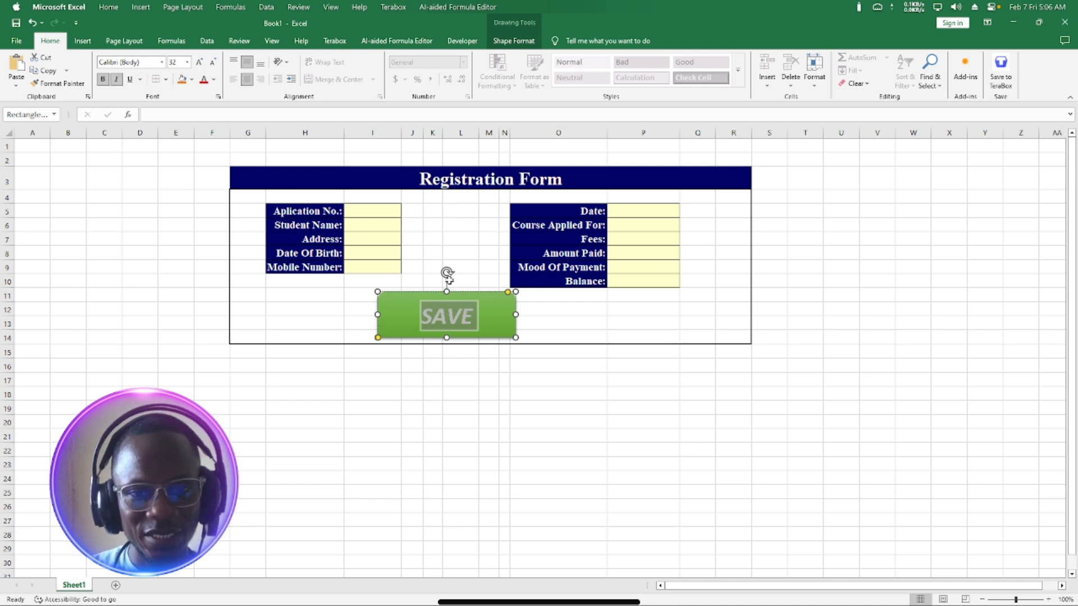
left_click(525, 307)
left_click(733, 323)
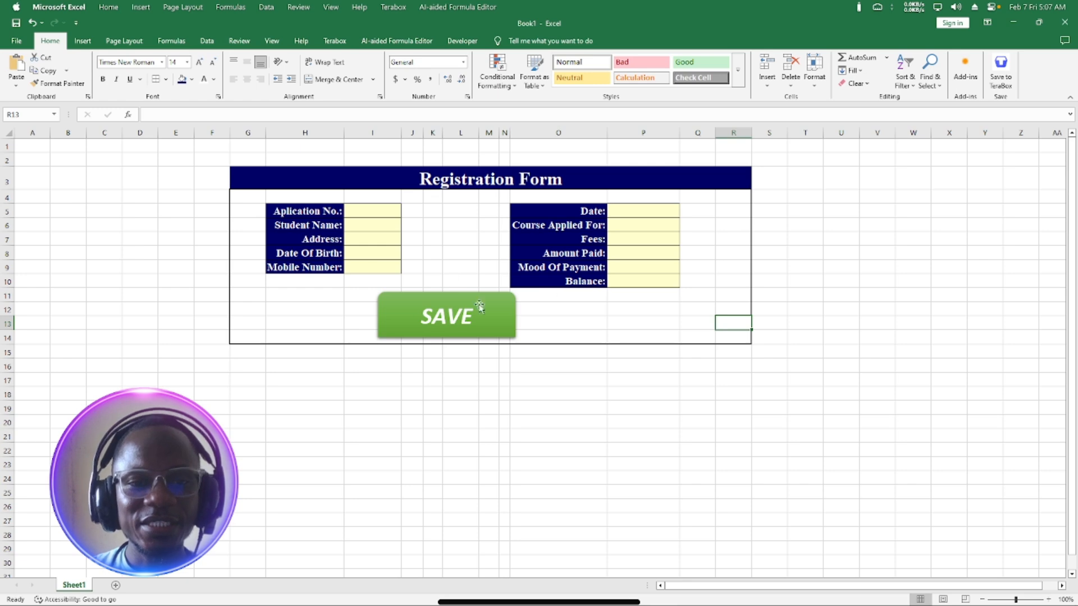
Select the Course Applied For cell P6 and open its Data Validation dialog.
left_click(642, 224)
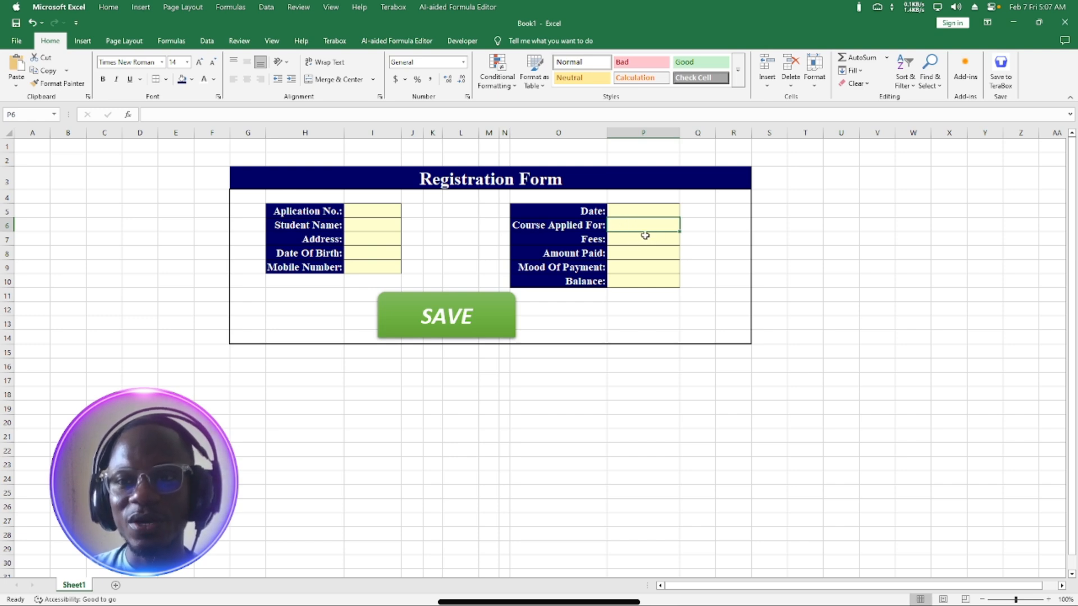
left_click(207, 43)
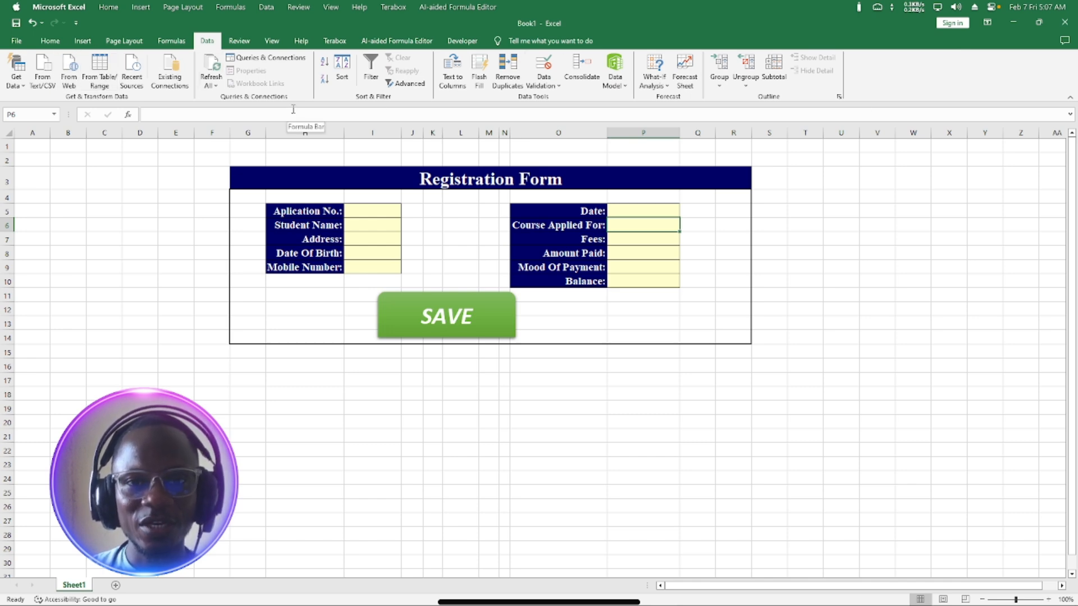
left_click(546, 88)
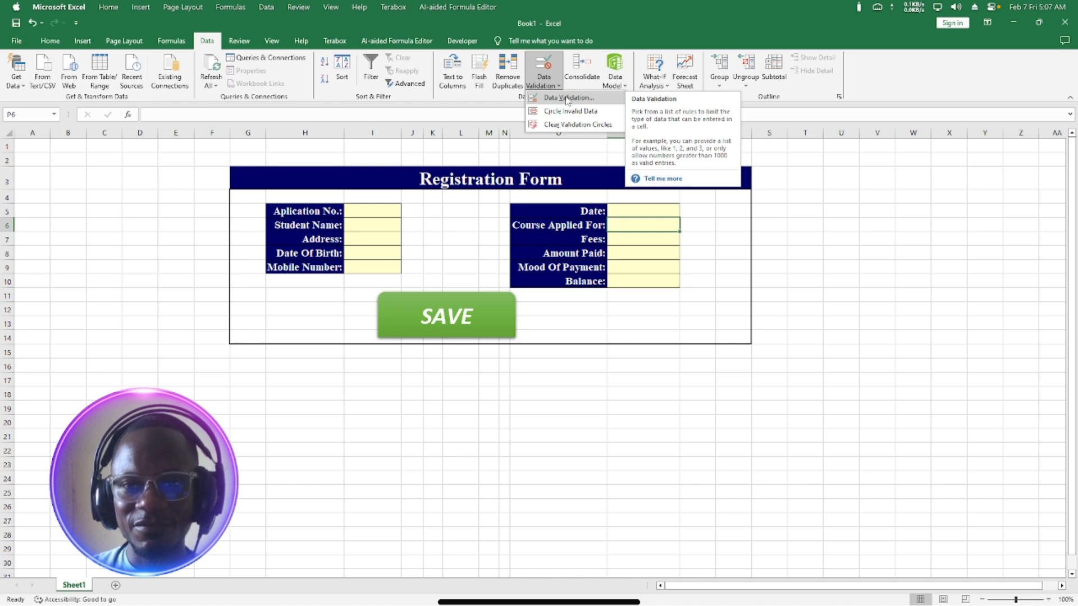
left_click(567, 99)
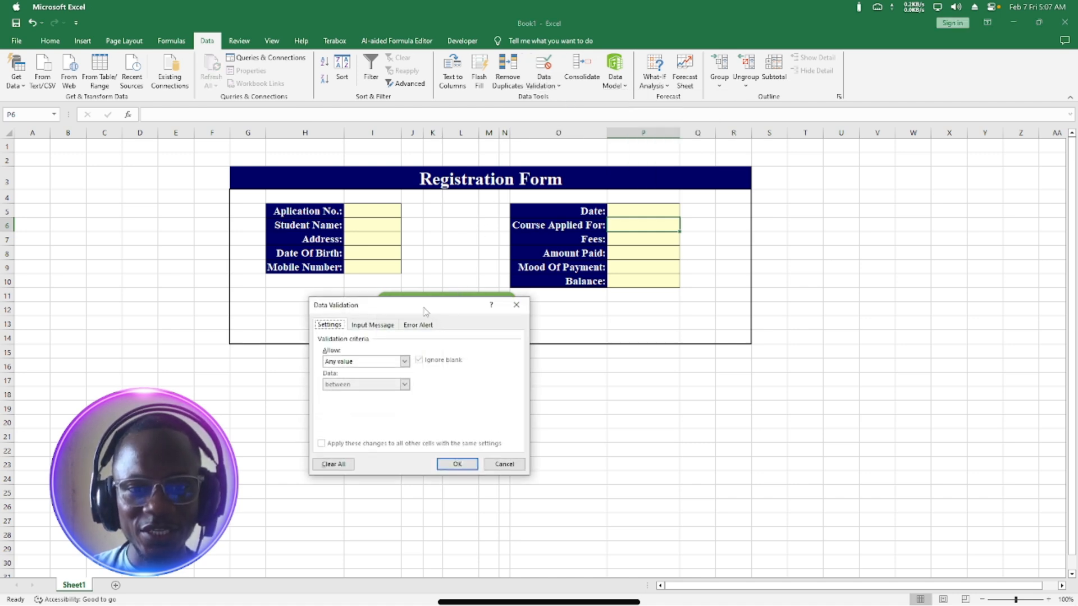
Set P6's validation to a List sourced from ICT LEVEL 1, ICT LEVEL 2, ICT LEVEL 3.
left_click_drag(424, 311, 749, 300)
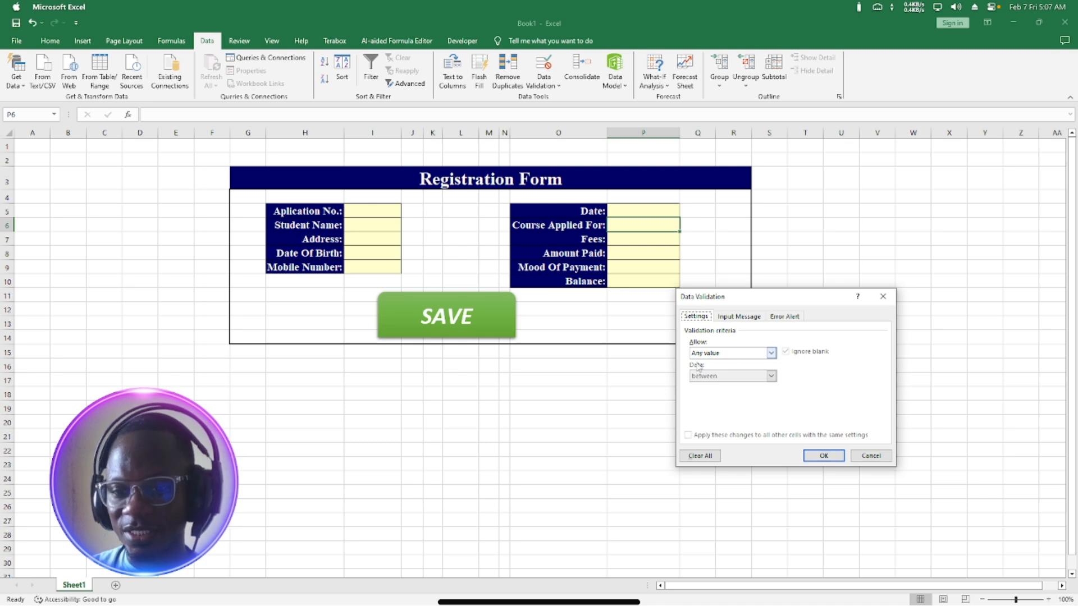
left_click(771, 353)
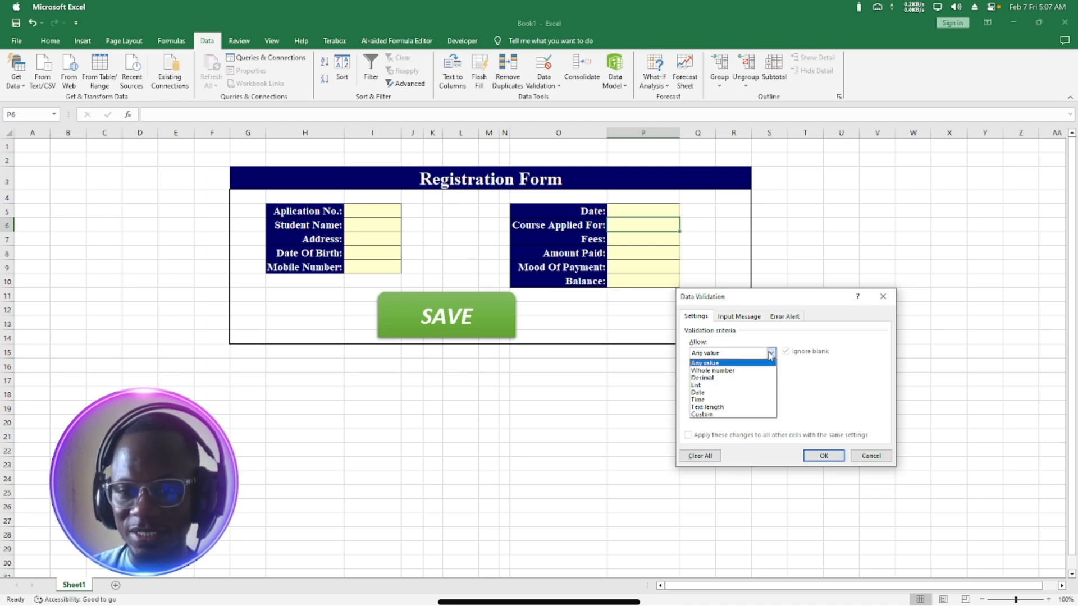
left_click(724, 385)
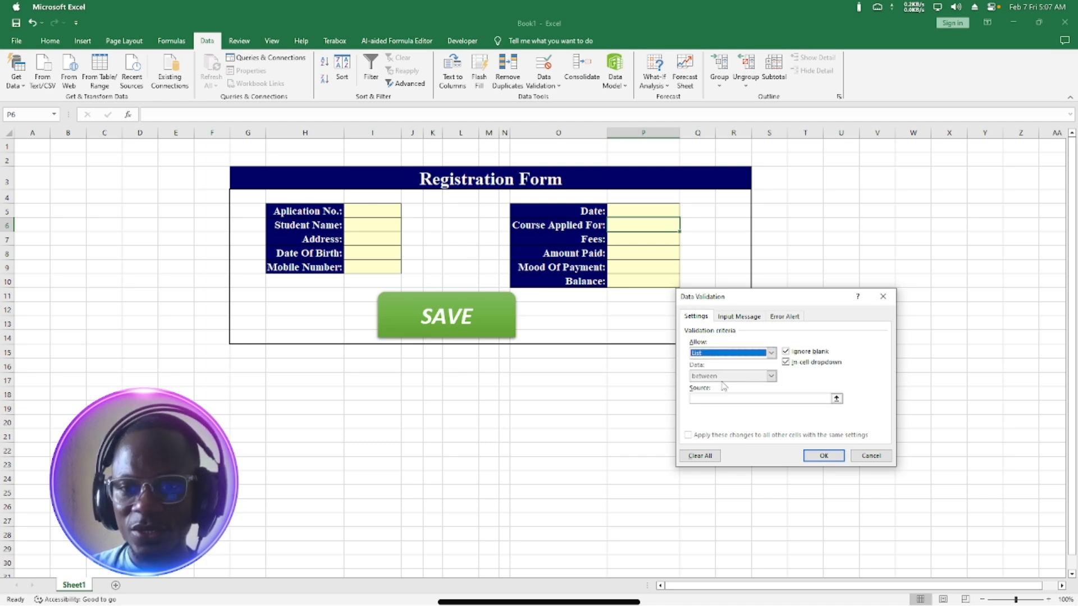
left_click(698, 399)
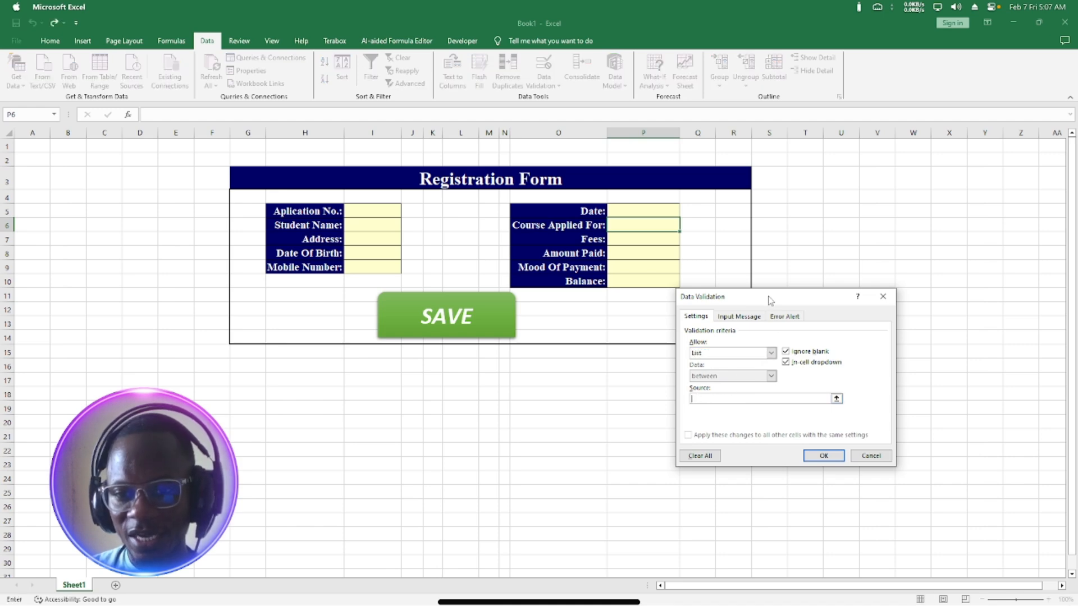
left_click_drag(770, 298, 651, 317)
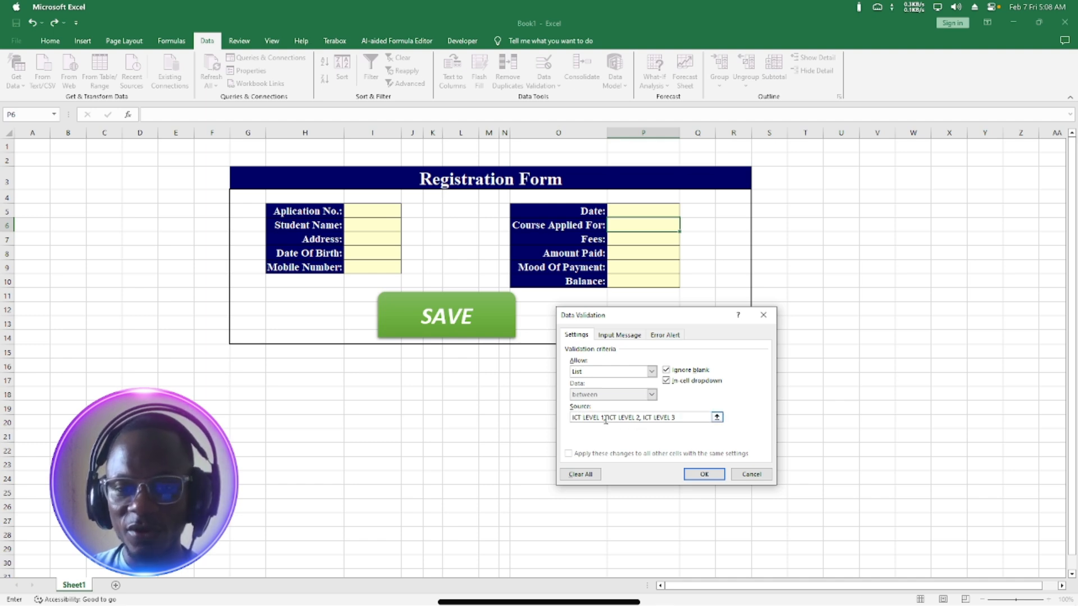
Confirm the course list rule and test P6's dropdown by picking different ICT LEVEL options.
left_click(704, 475)
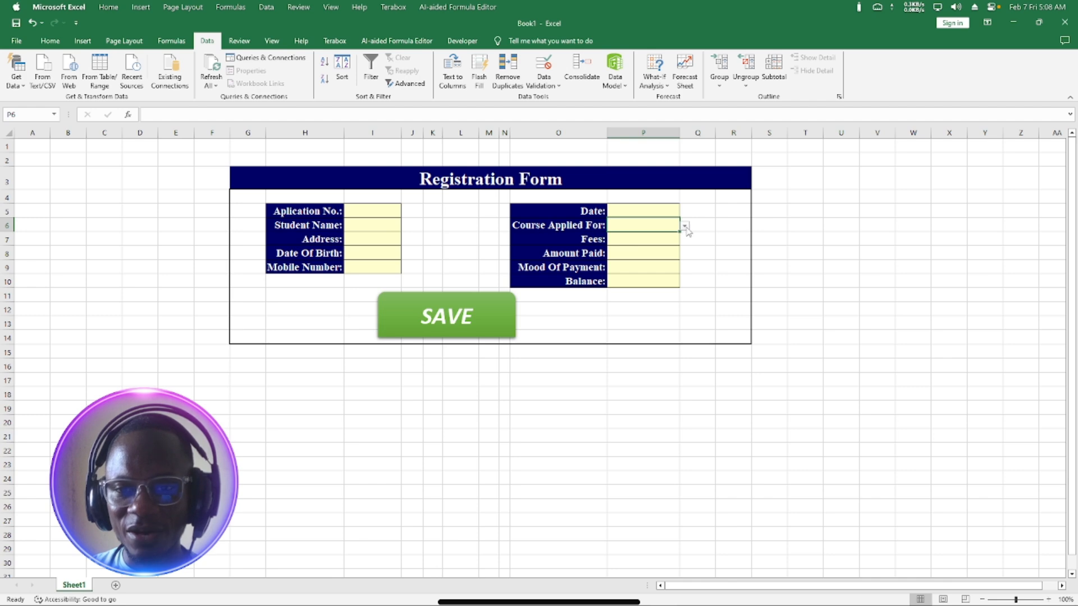
left_click(684, 226)
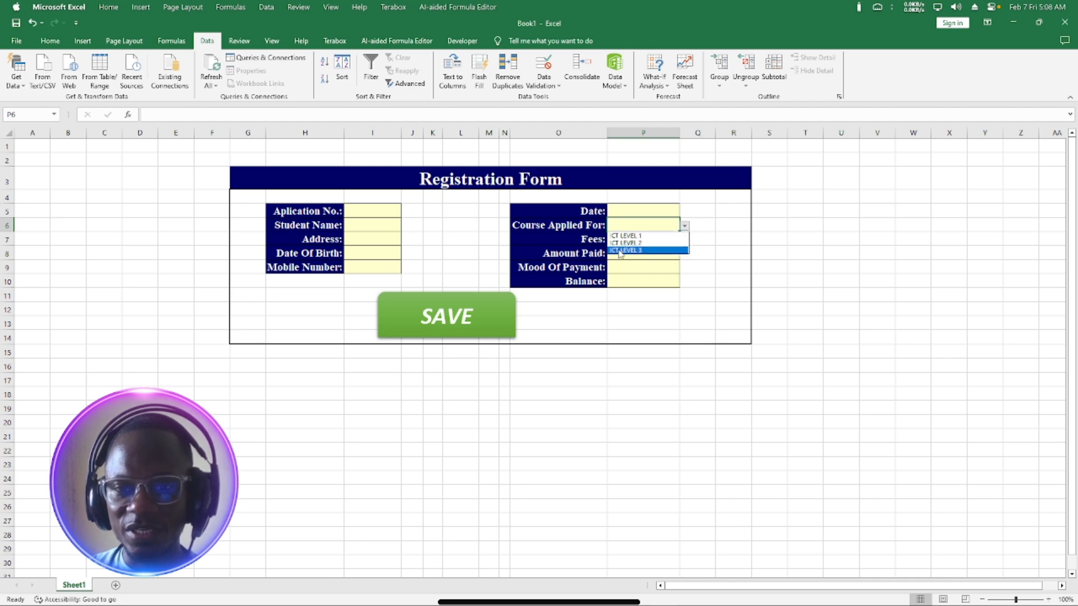
left_click(643, 245)
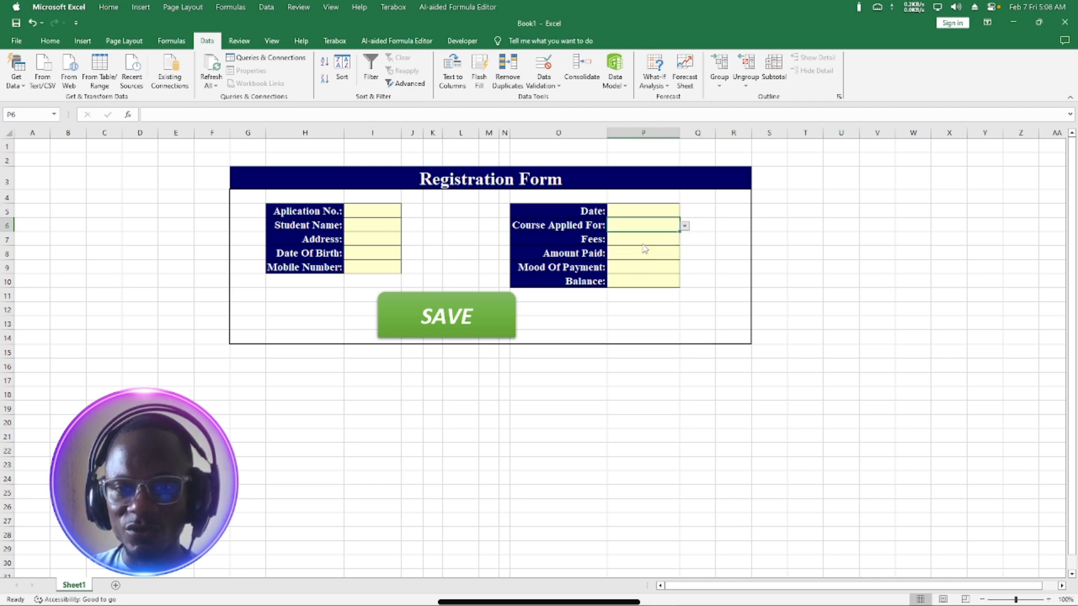
left_click(684, 226)
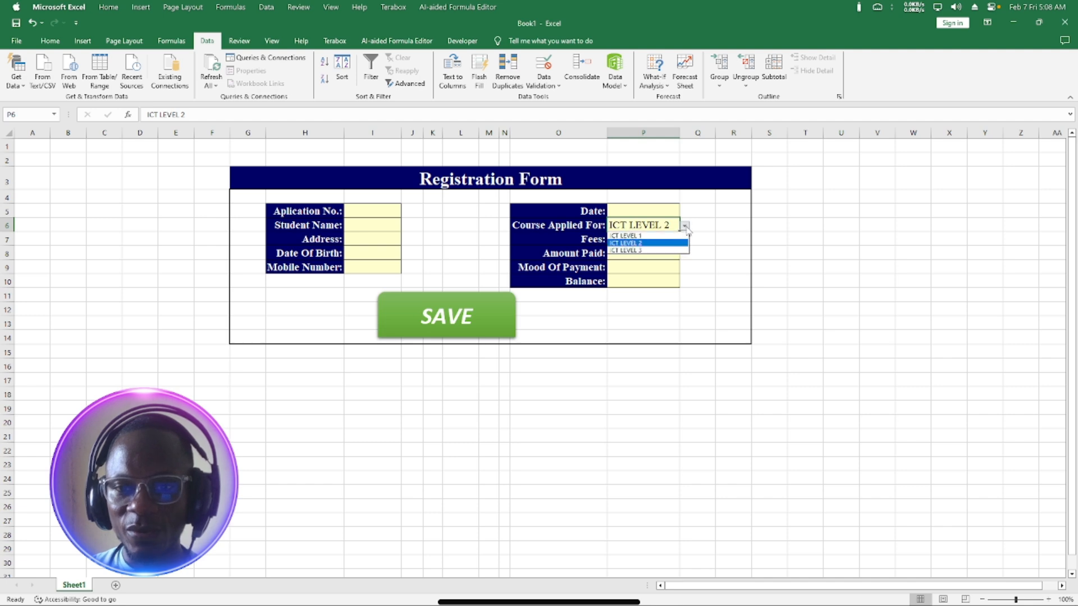
left_click(645, 243)
left_click(687, 230)
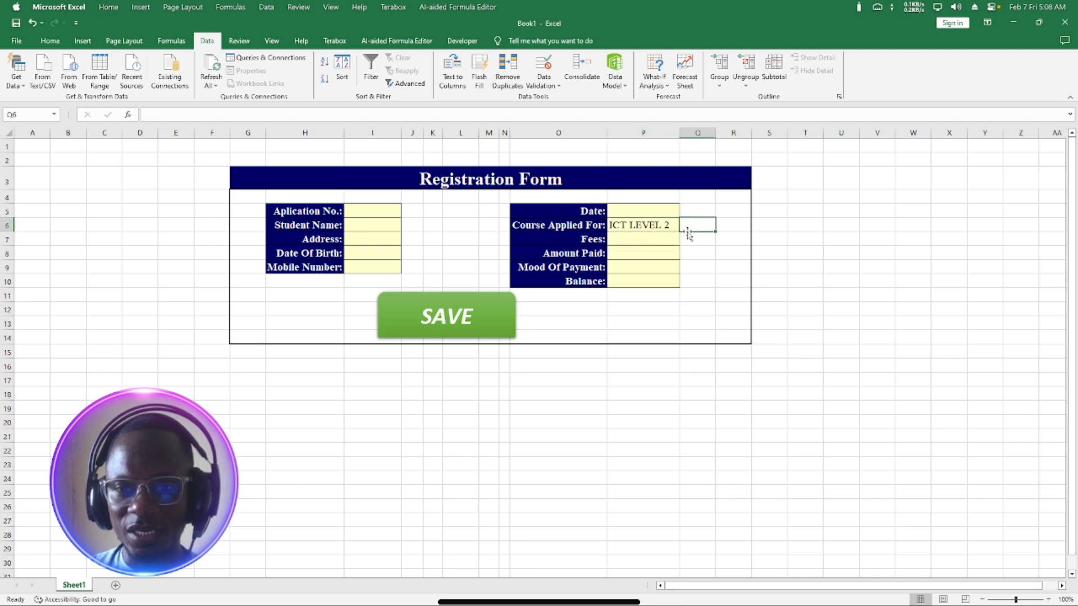
left_click(679, 230)
left_click(685, 227)
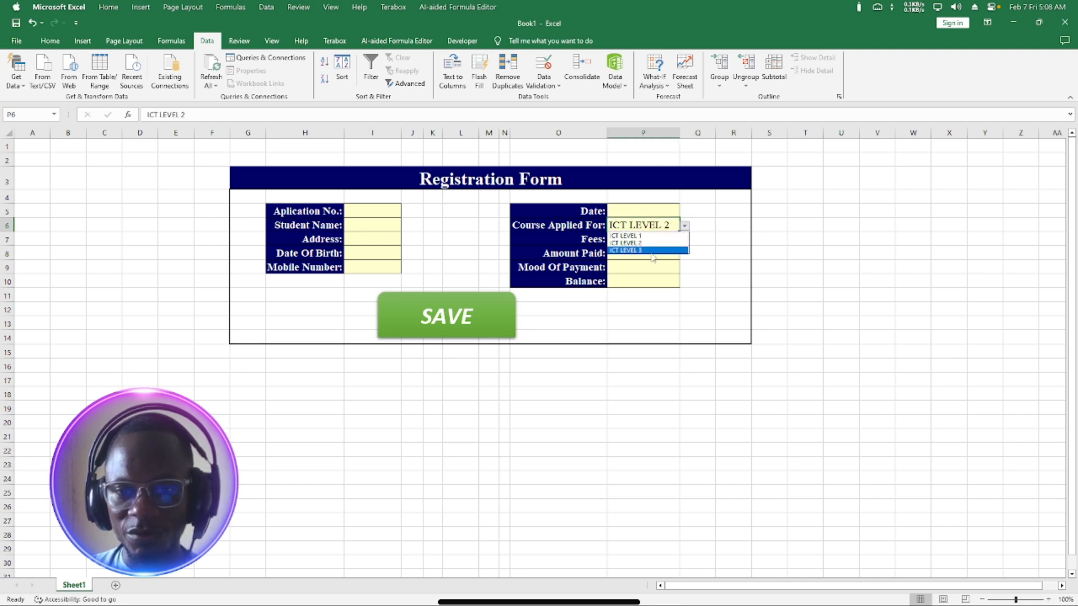
left_click(645, 250)
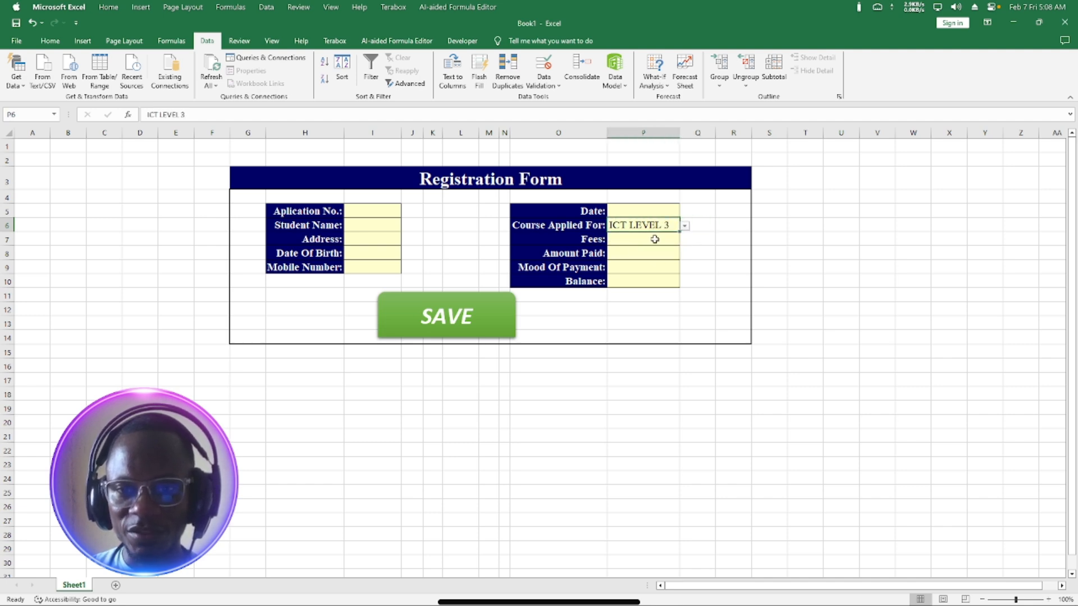
left_click(685, 227)
left_click(654, 235)
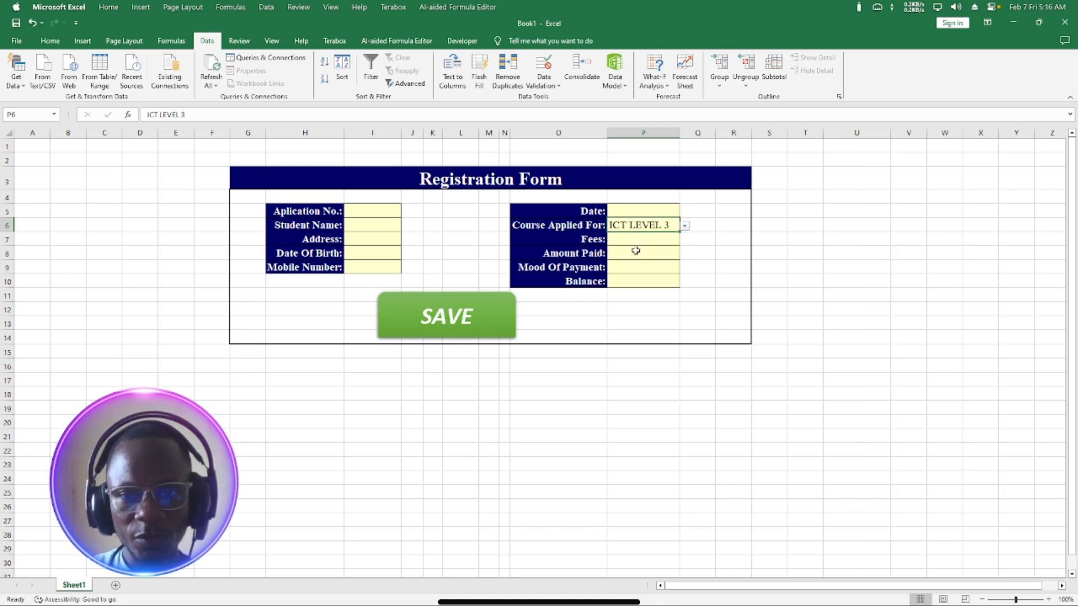
Select the Fees and Amount Paid cells P7:P8.
left_click(635, 251)
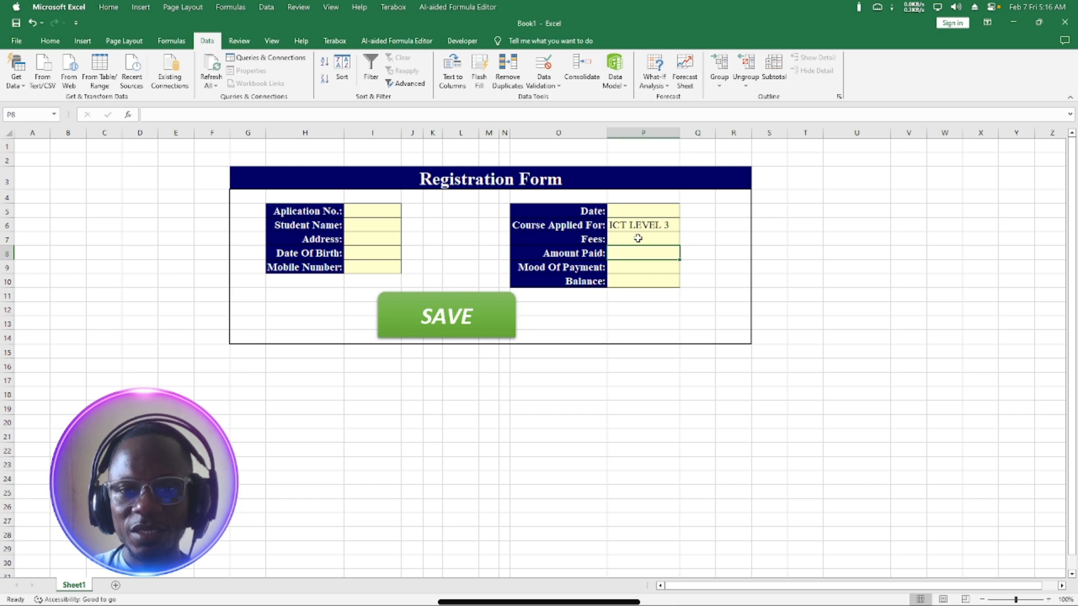
left_click(638, 239)
left_click(641, 252)
left_click(645, 241)
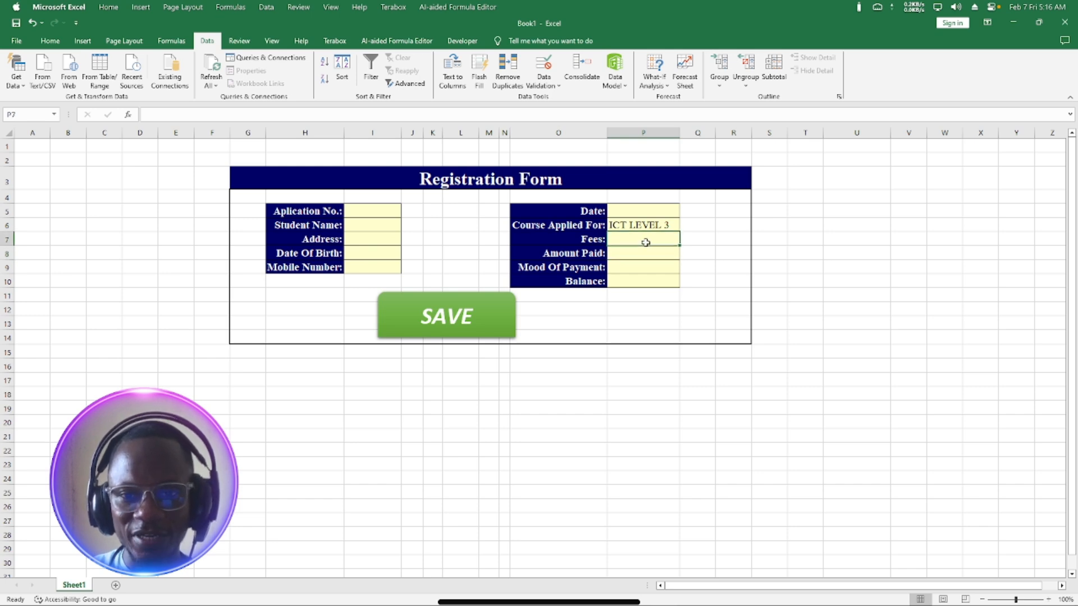
left_click(645, 246)
left_click(647, 250)
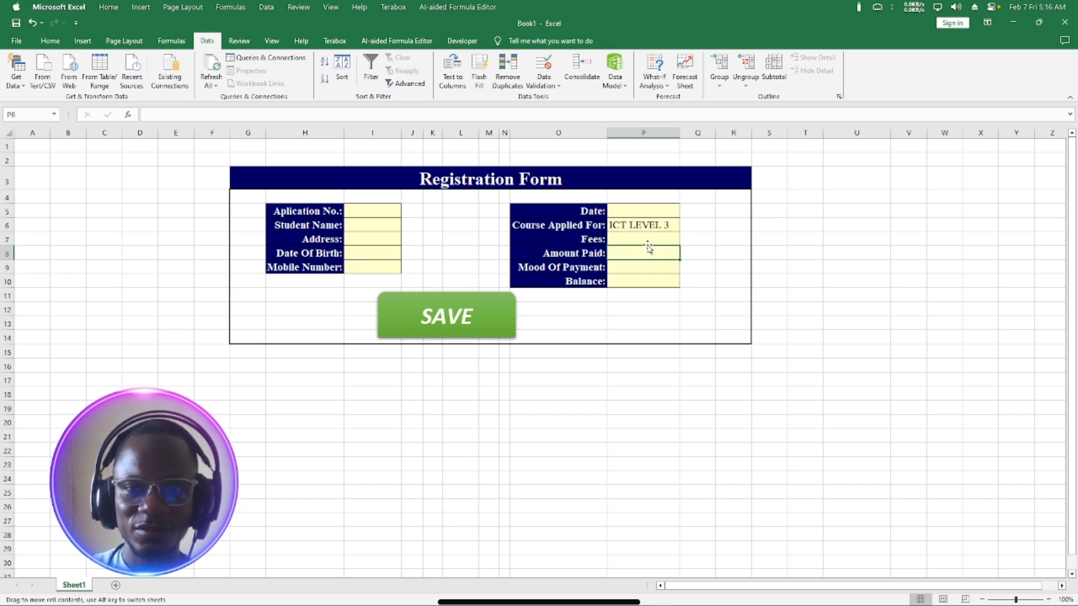
left_click(646, 238)
left_click(645, 252)
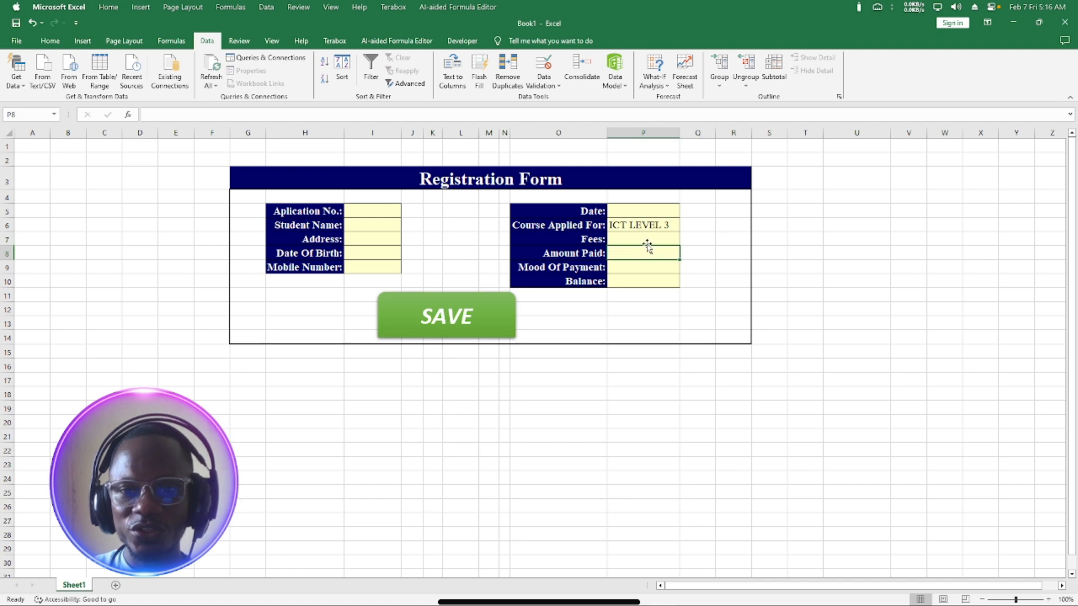
left_click(648, 242)
left_click(649, 253)
left_click_drag(649, 238, 651, 253)
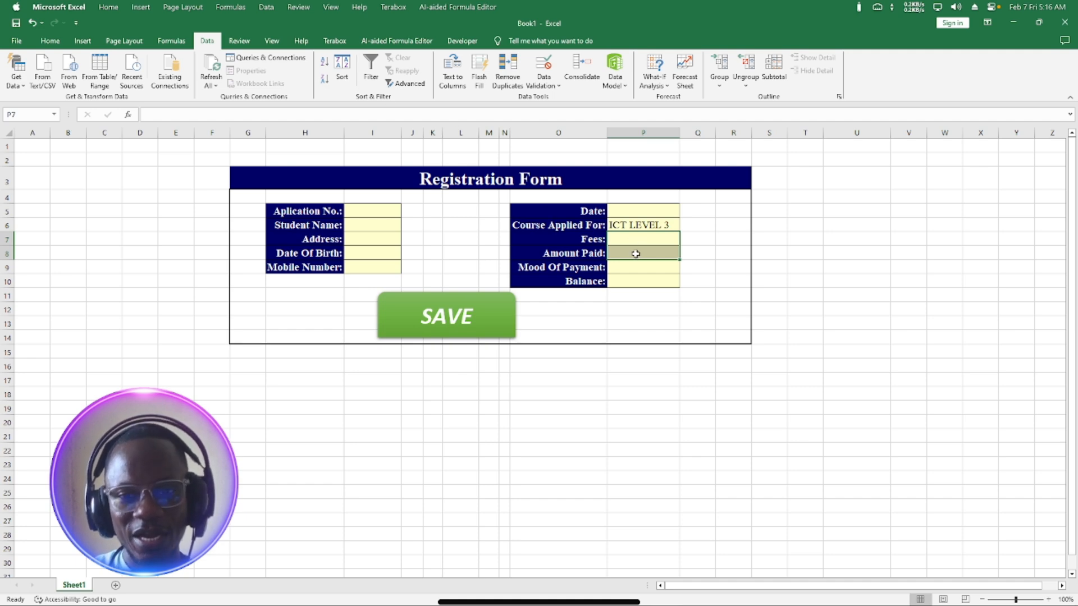
Format the Fees and Amount Paid cells as Currency with the GHC symbol.
left_click(51, 42)
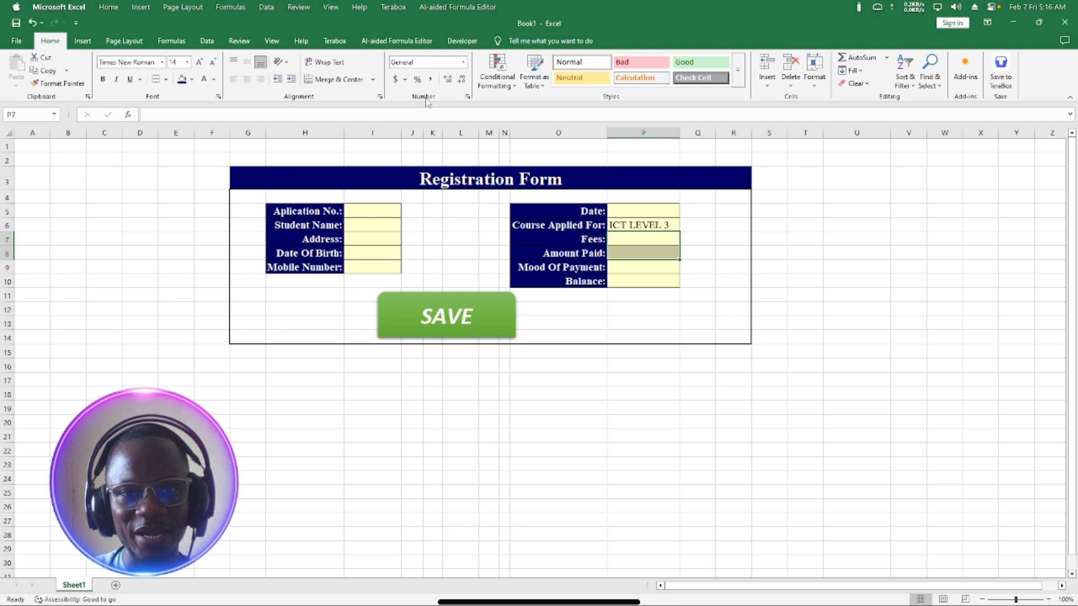
left_click(463, 61)
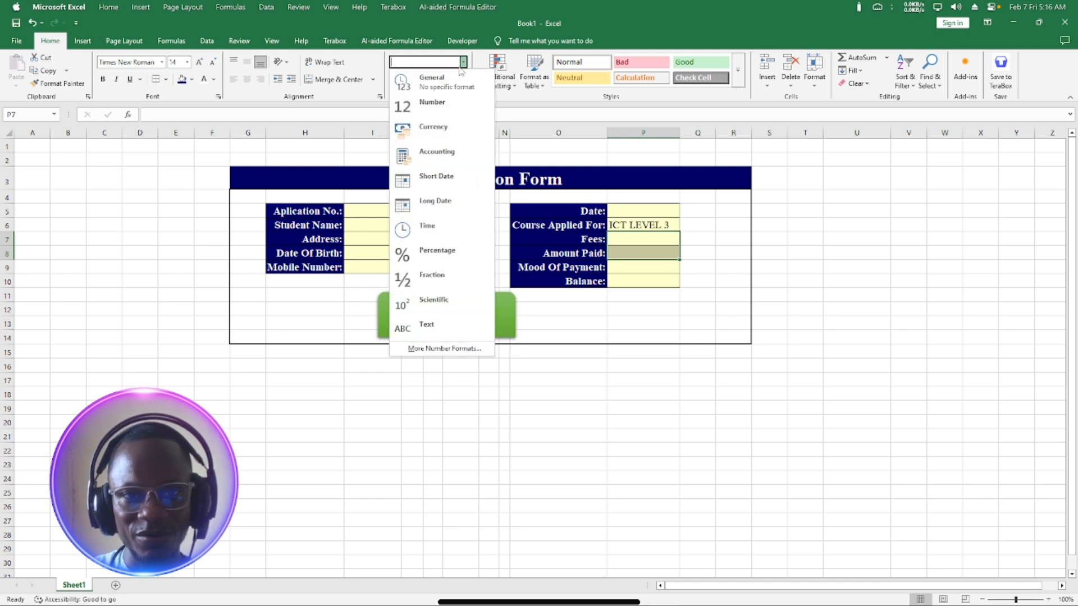
left_click(446, 349)
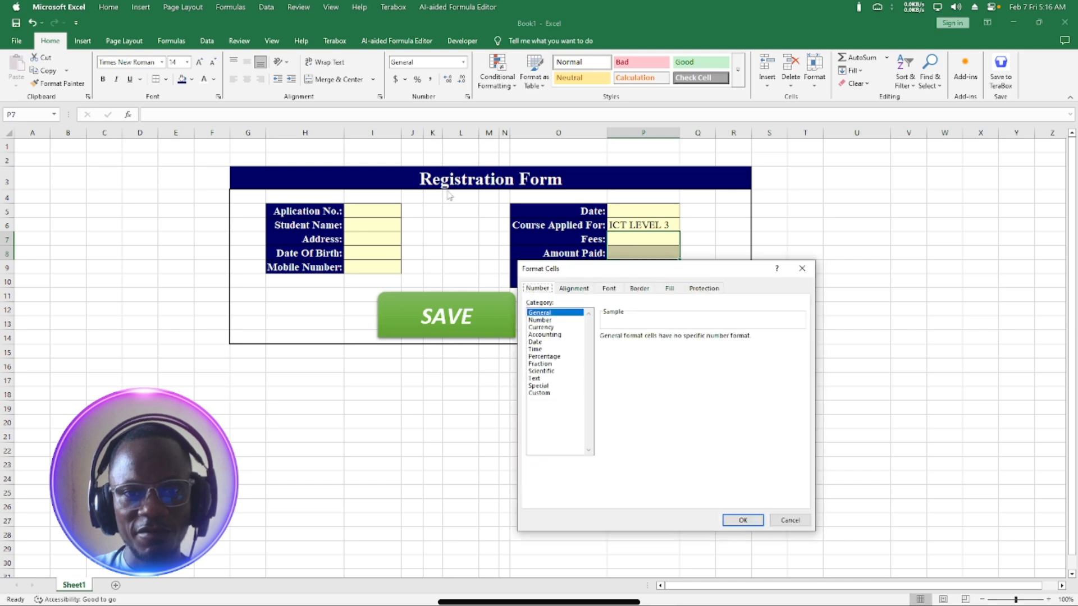
left_click(547, 328)
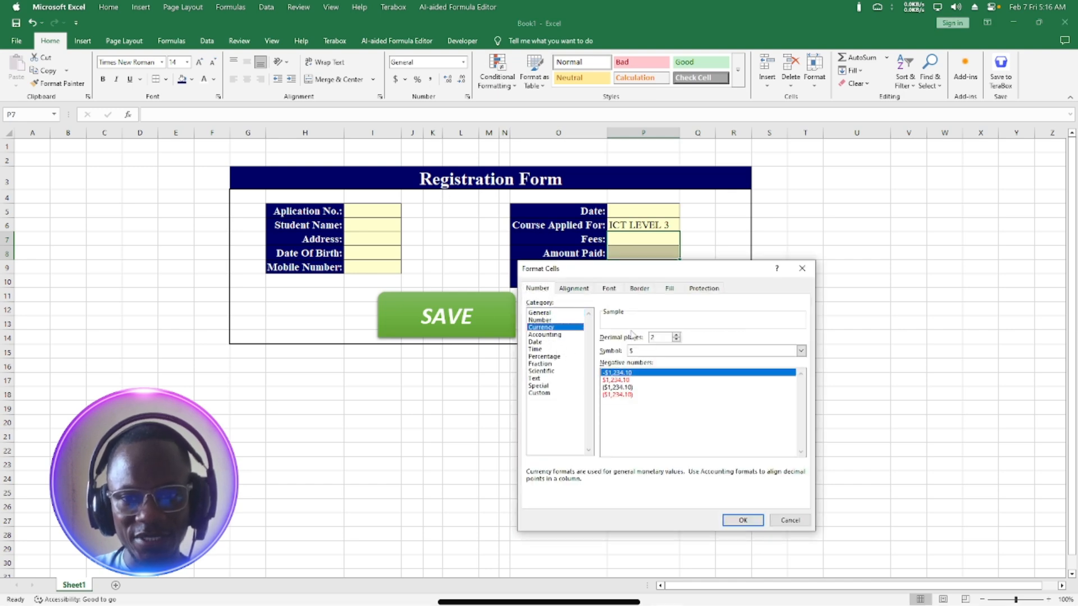
left_click(656, 352)
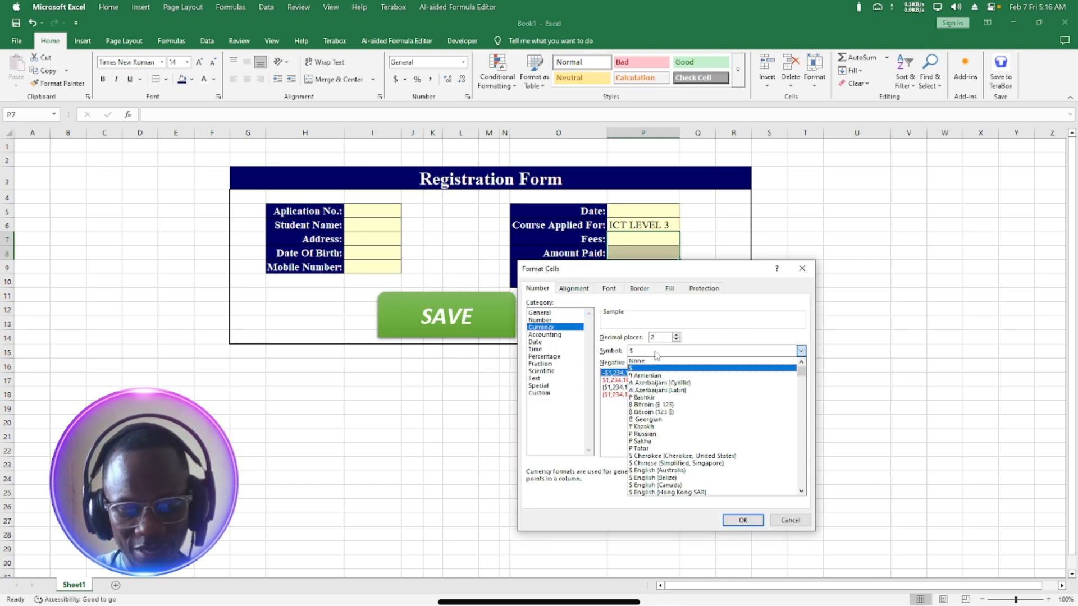
type("ghc")
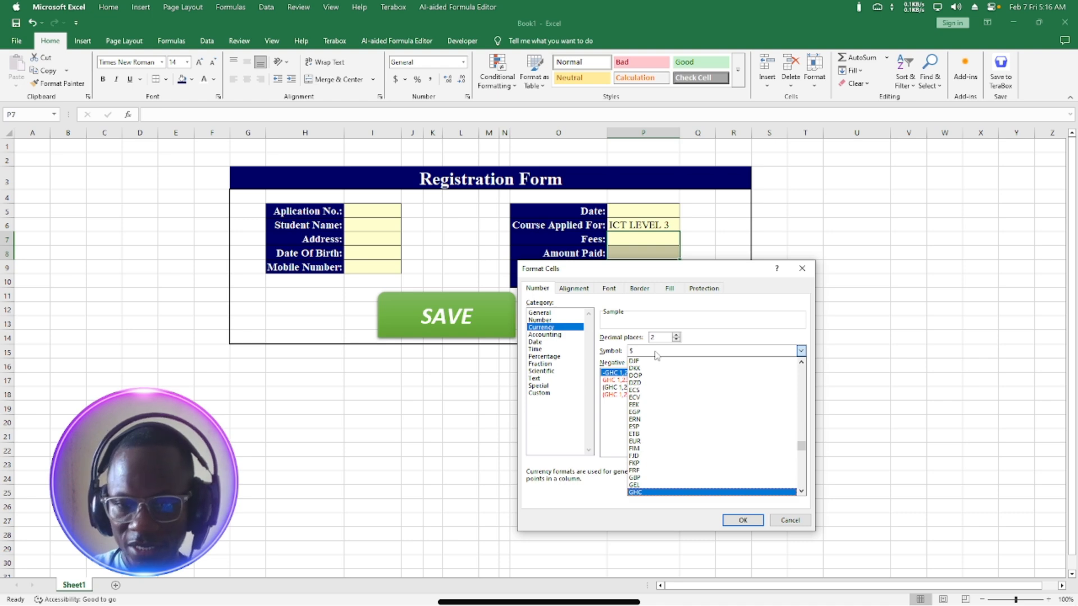
left_click(645, 492)
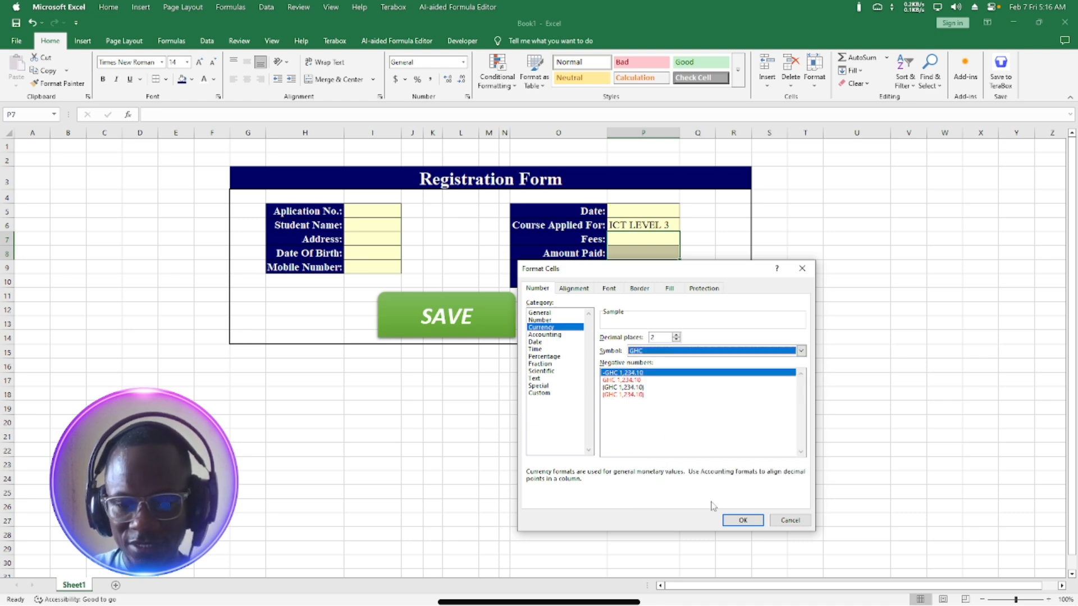
left_click(742, 520)
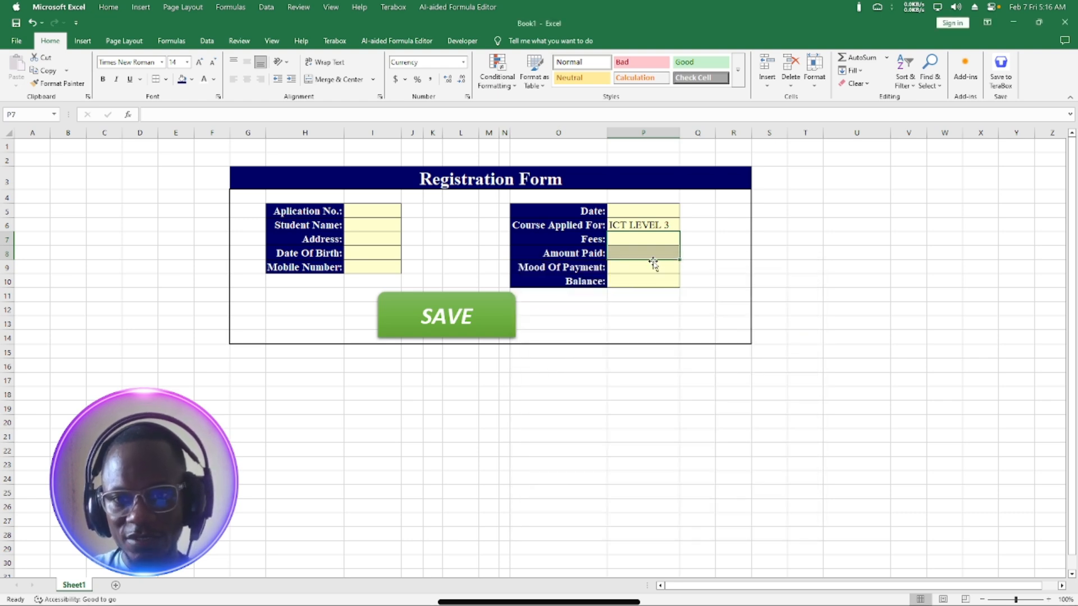
left_click(642, 280)
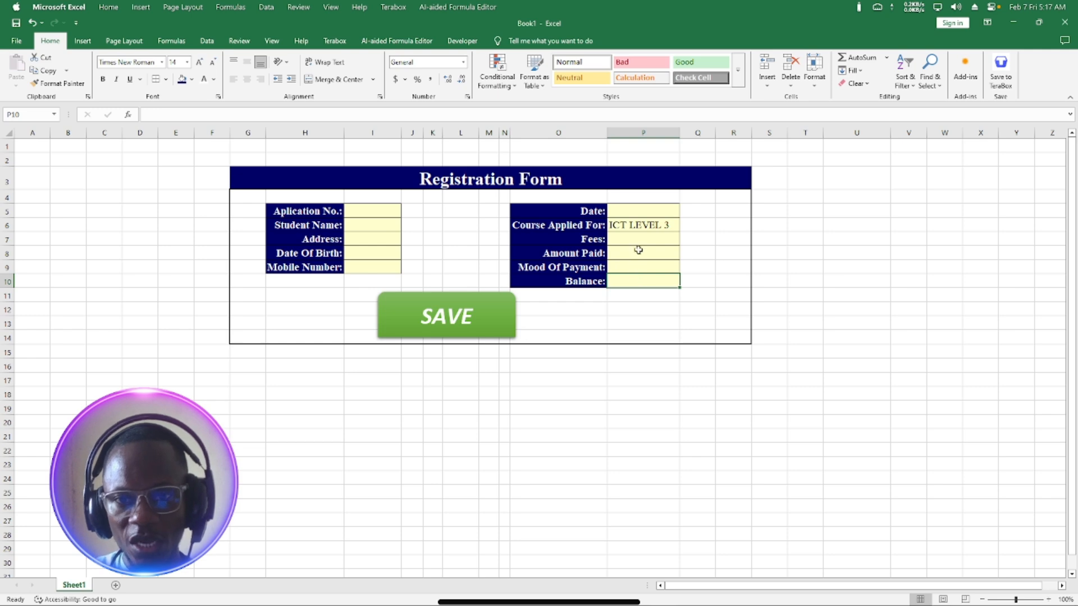
Enter =P7-P8 in the Balance cell so it shows GHC 0.00.
type("=")
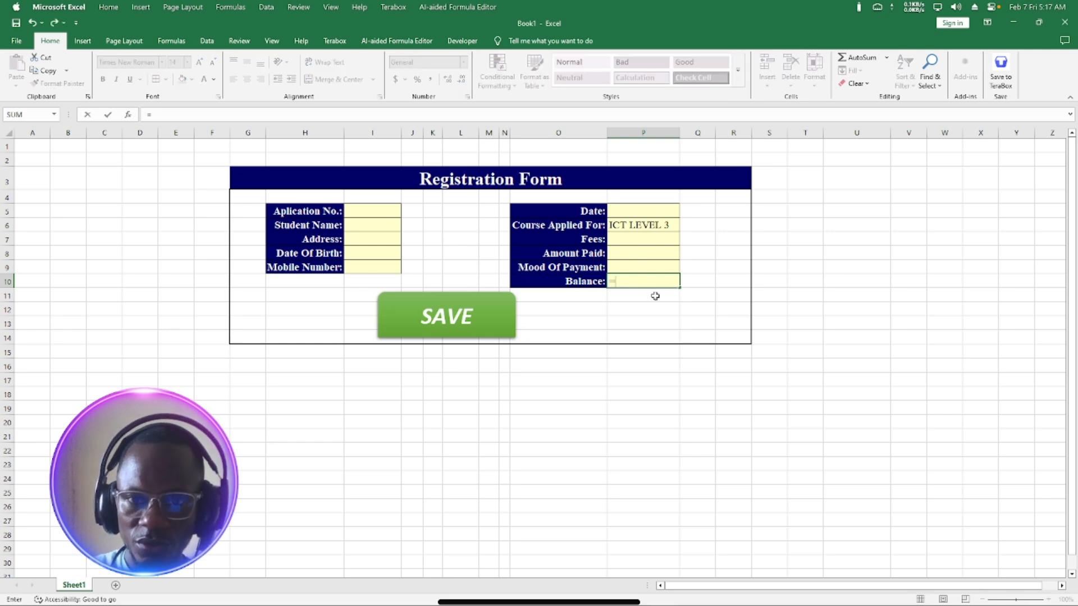
left_click(631, 236)
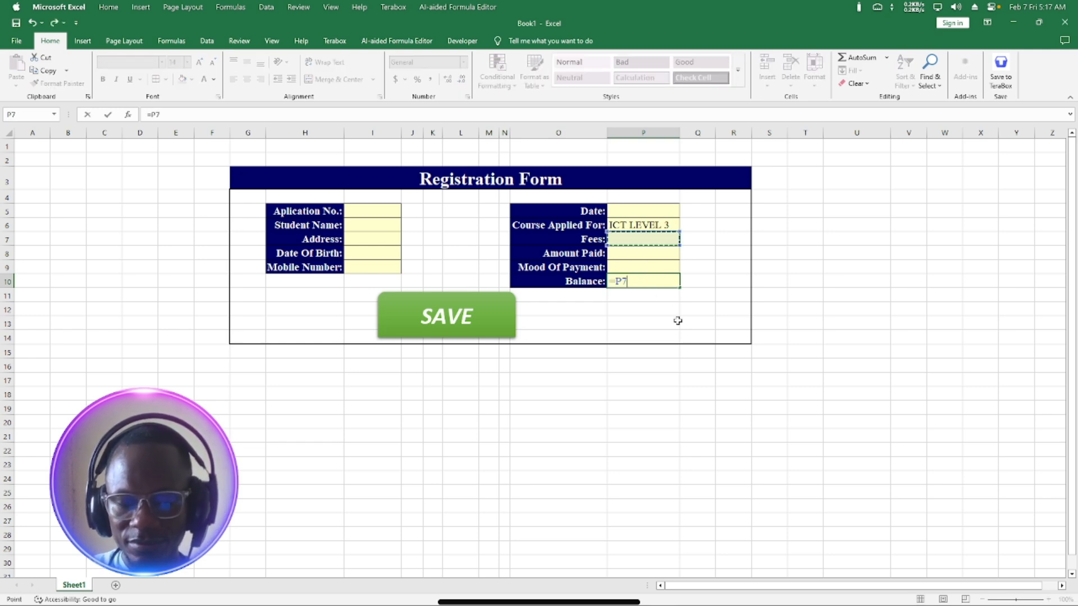
type("-")
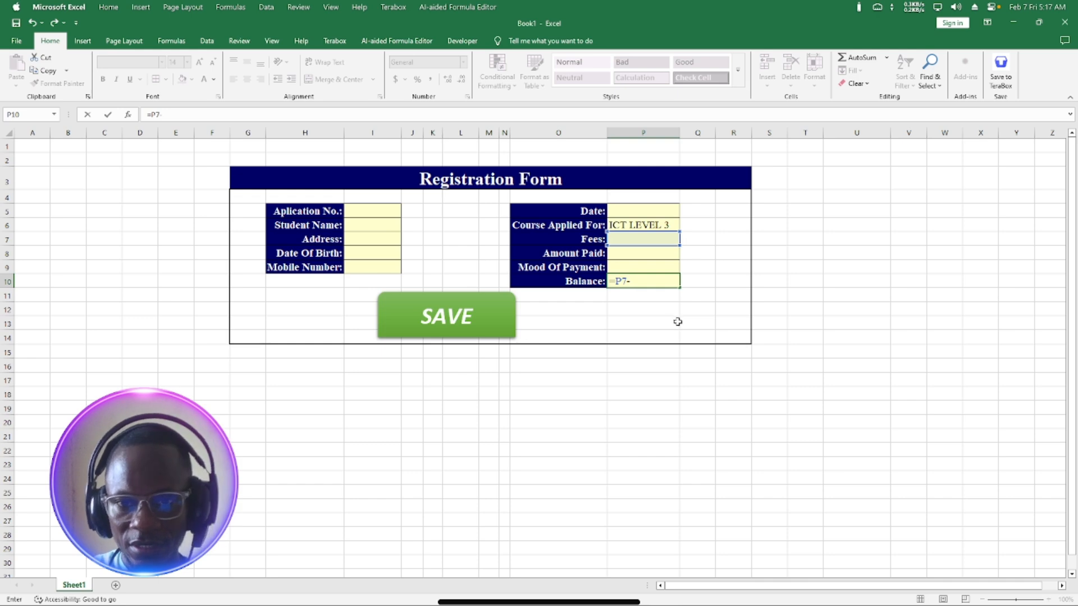
left_click(634, 253)
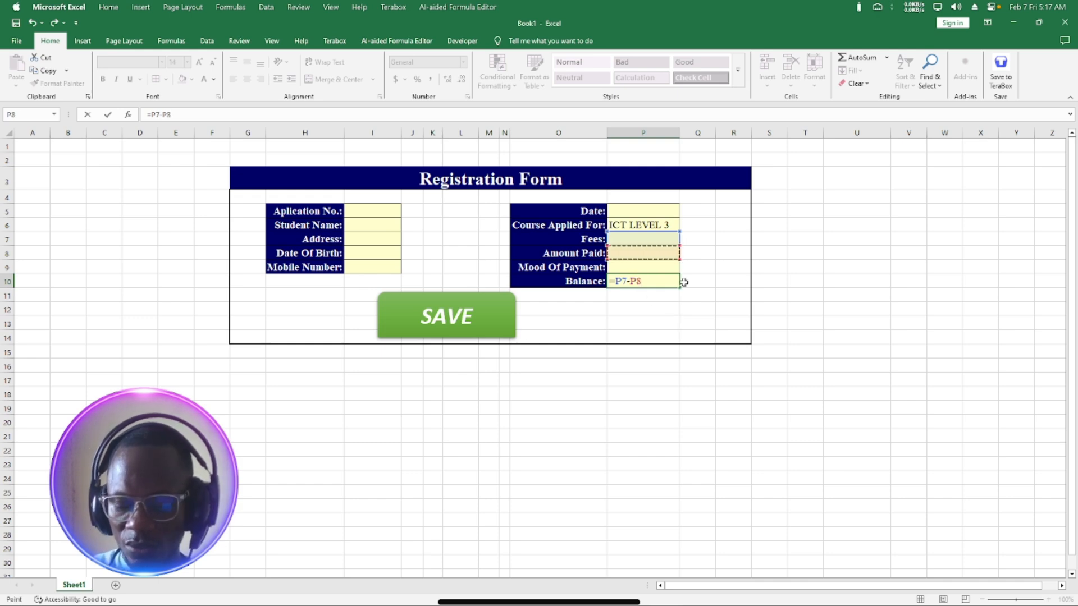
key("Return")
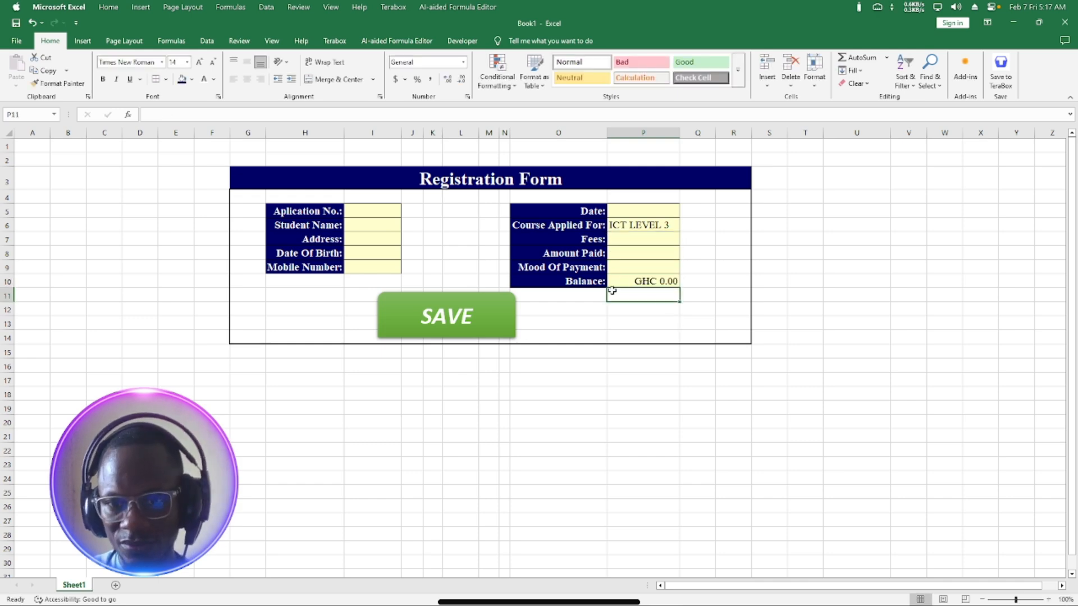
left_click(638, 269)
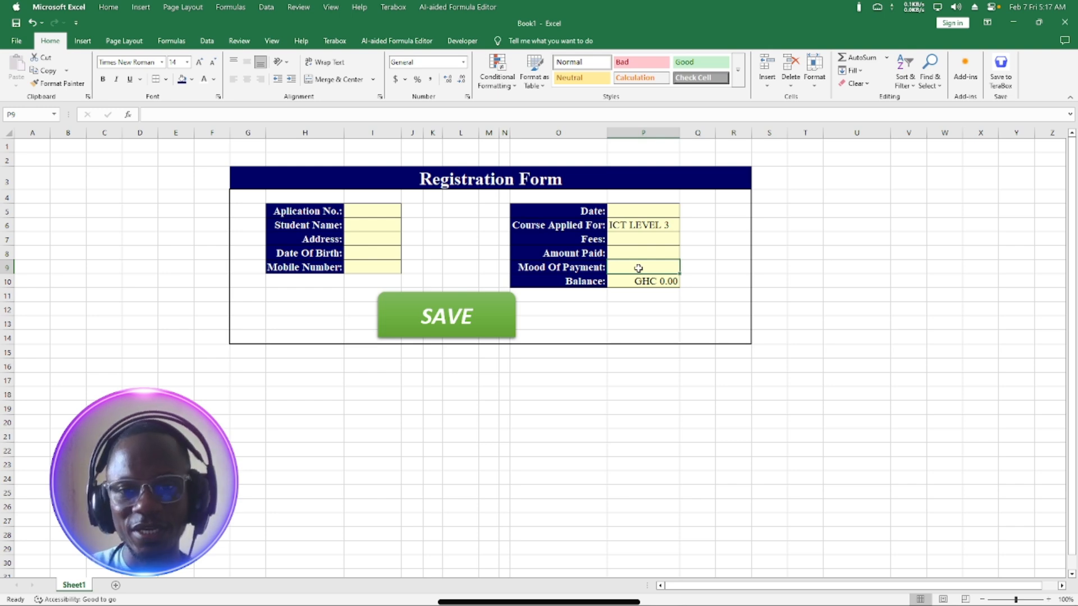
Select the Mood Of Payment cell P9 and bring up the Data ribbon tools.
left_click(669, 224)
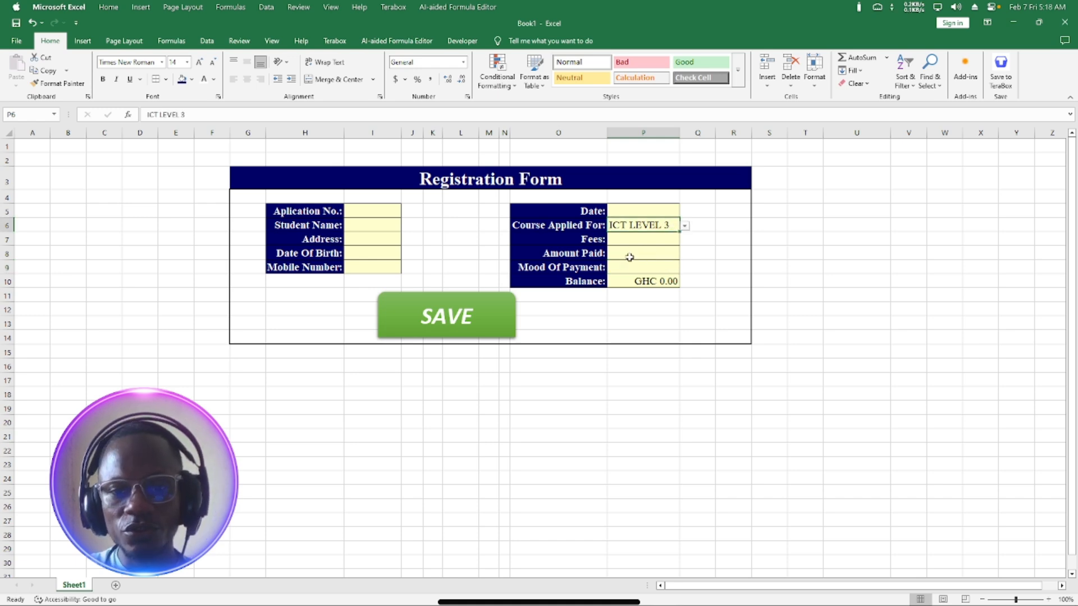
left_click(646, 266)
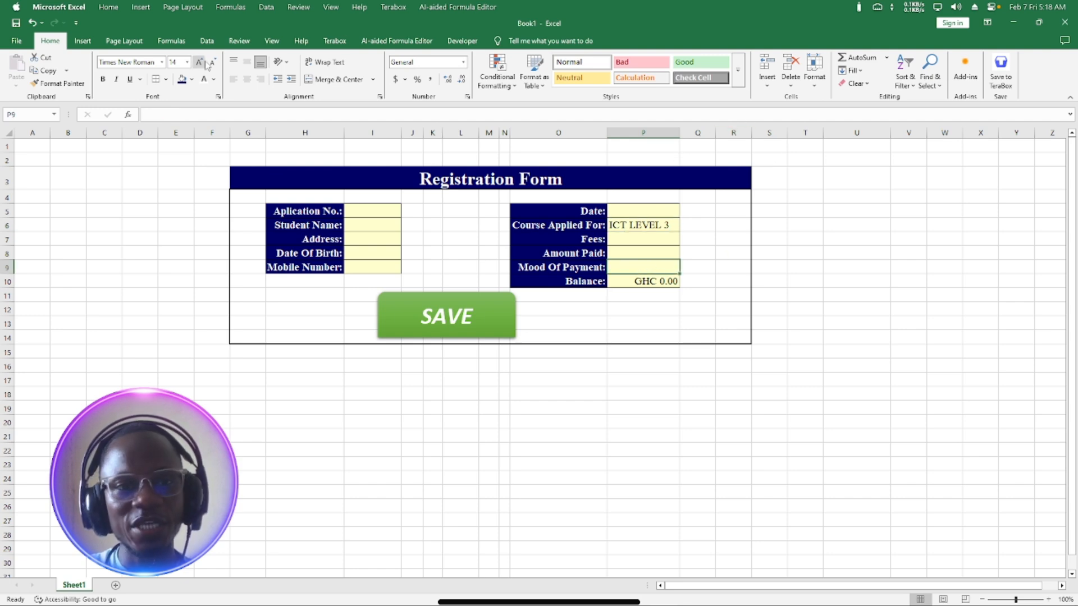
left_click(206, 43)
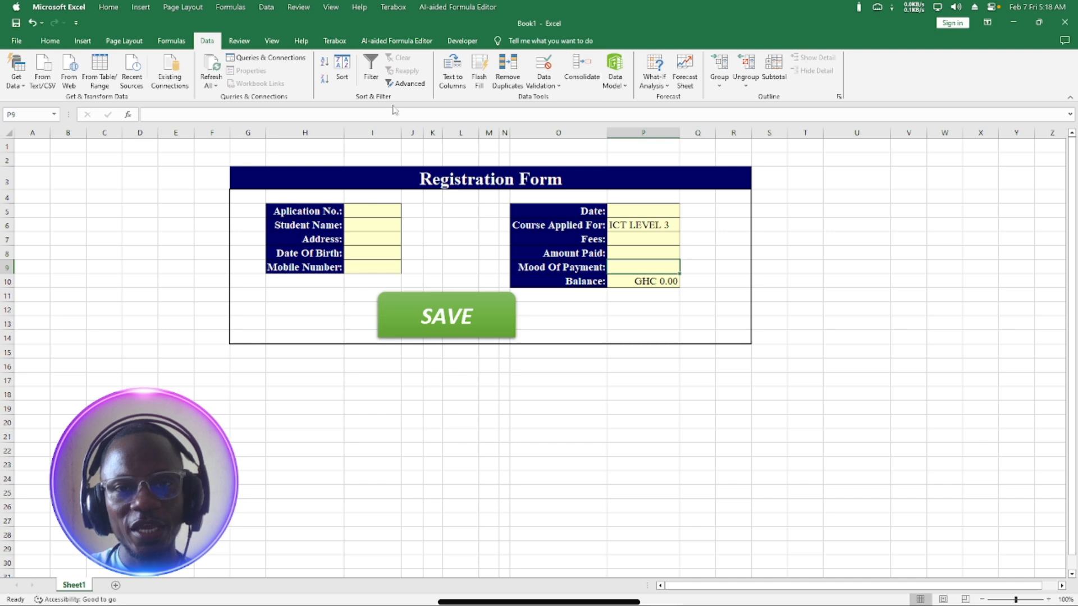
Give P9 a List validation with source Momo, Cash, Check.
left_click(552, 85)
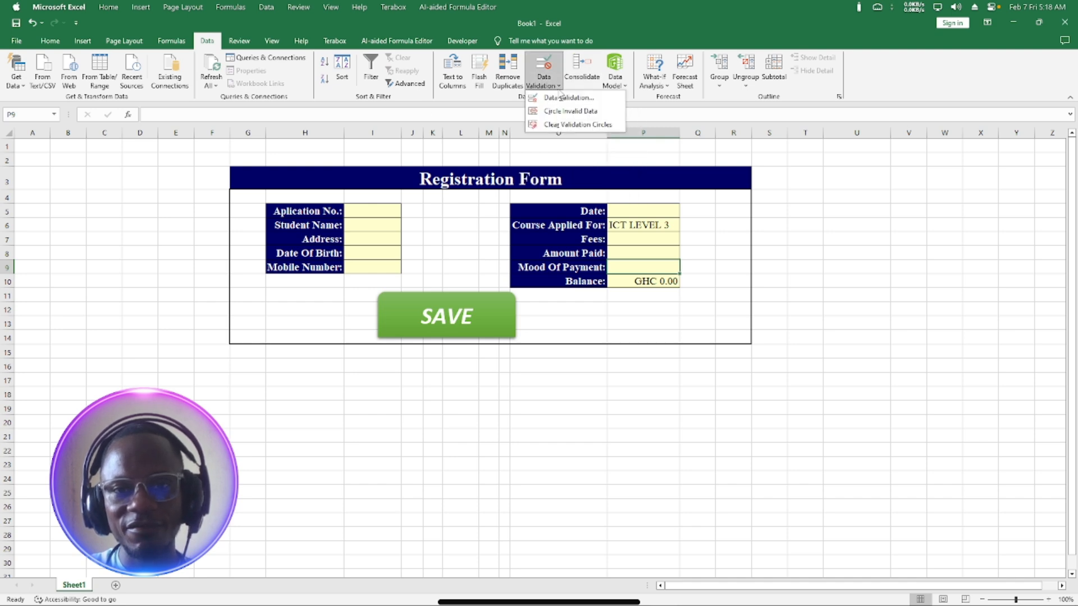
left_click(568, 99)
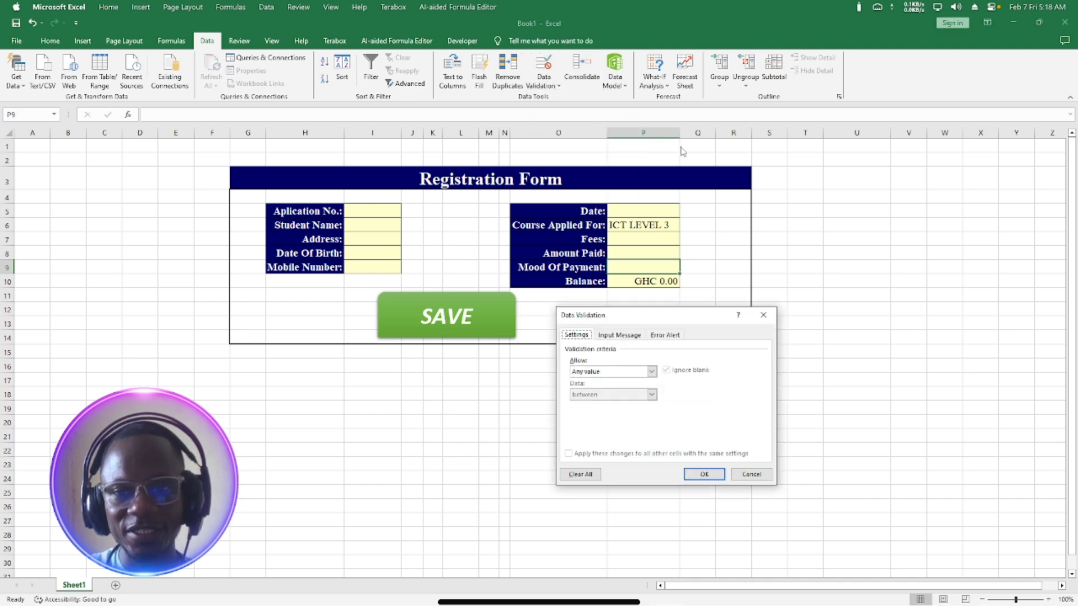
left_click(618, 372)
left_click(598, 403)
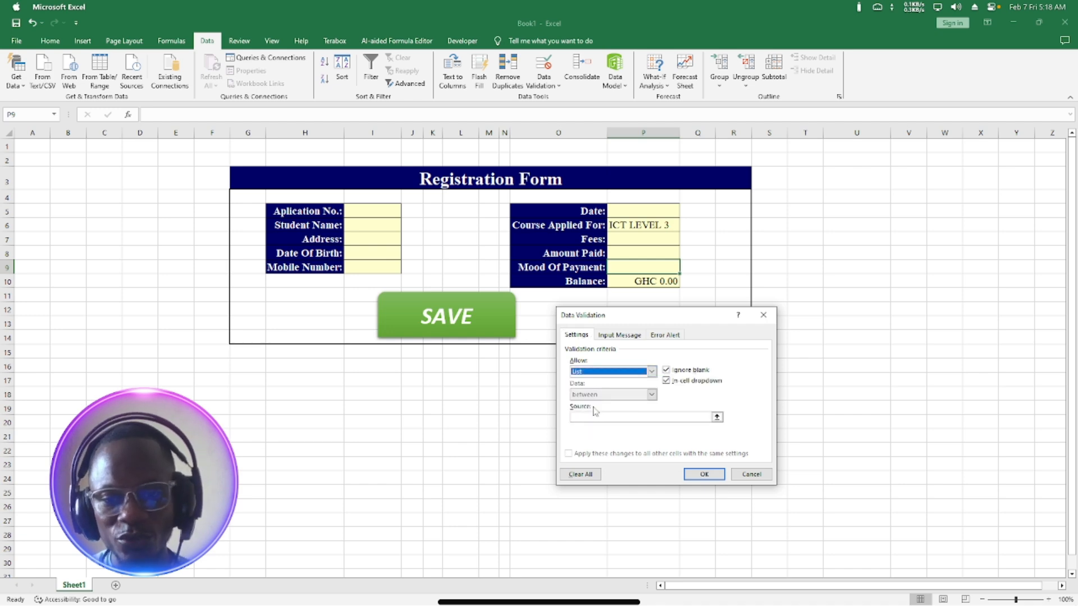
left_click(581, 417)
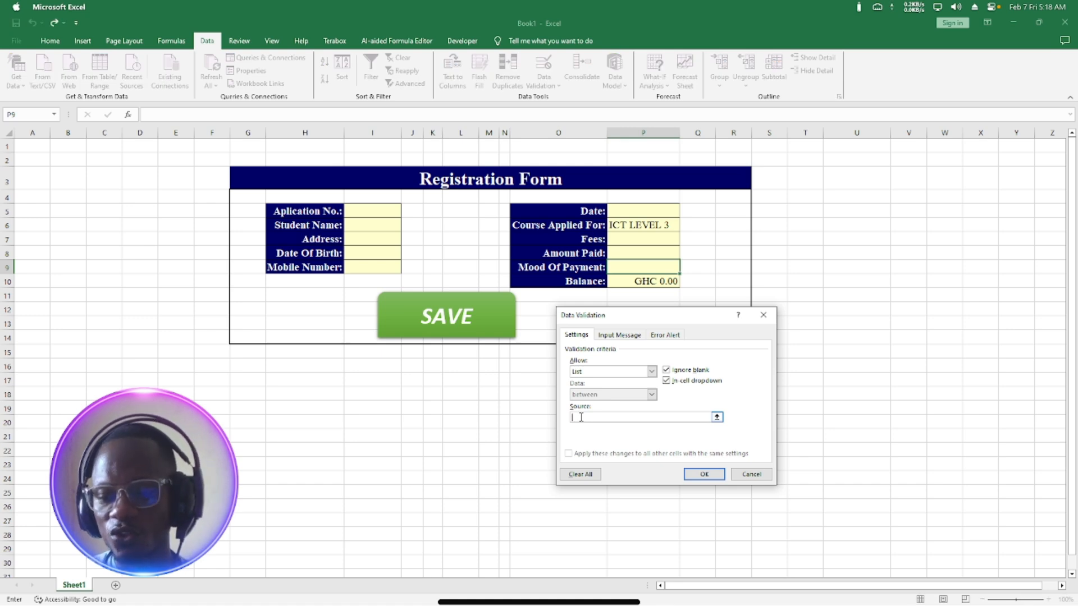
type("m")
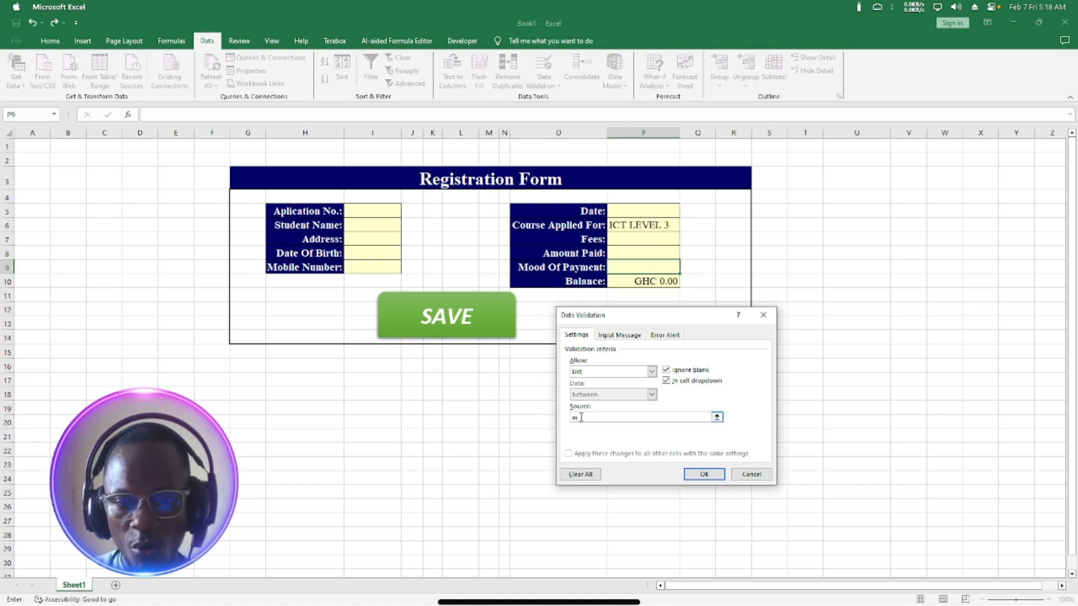
key("BackSpace")
type("M")
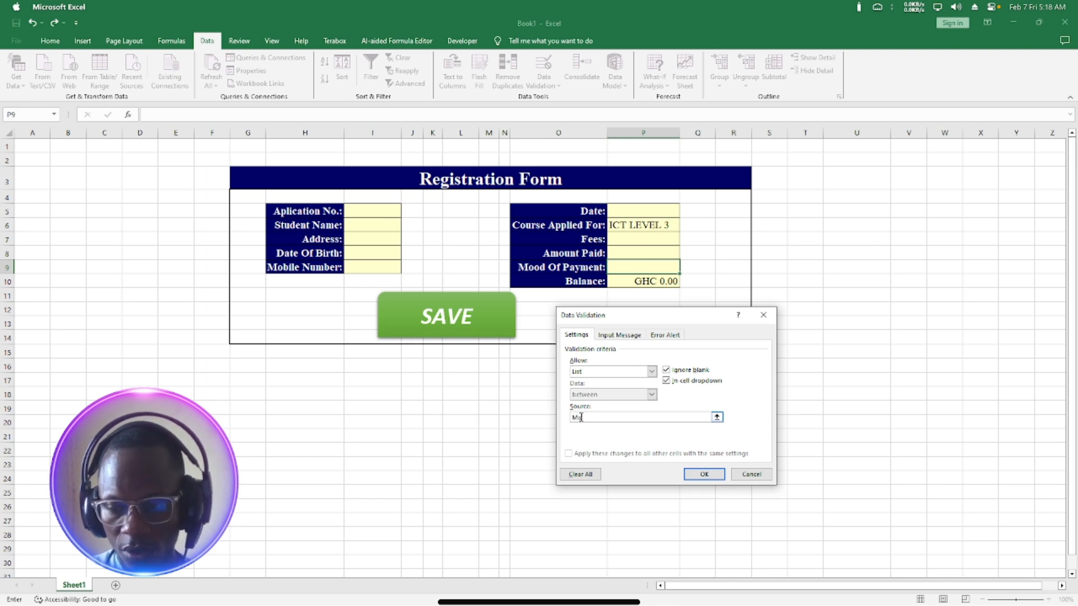
type("omo")
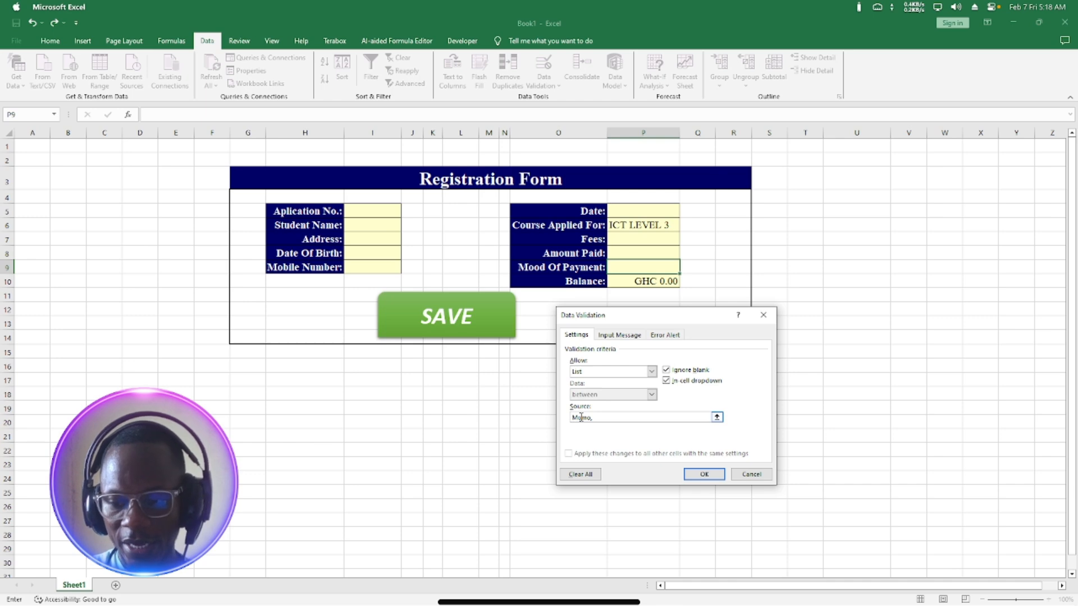
type(", C")
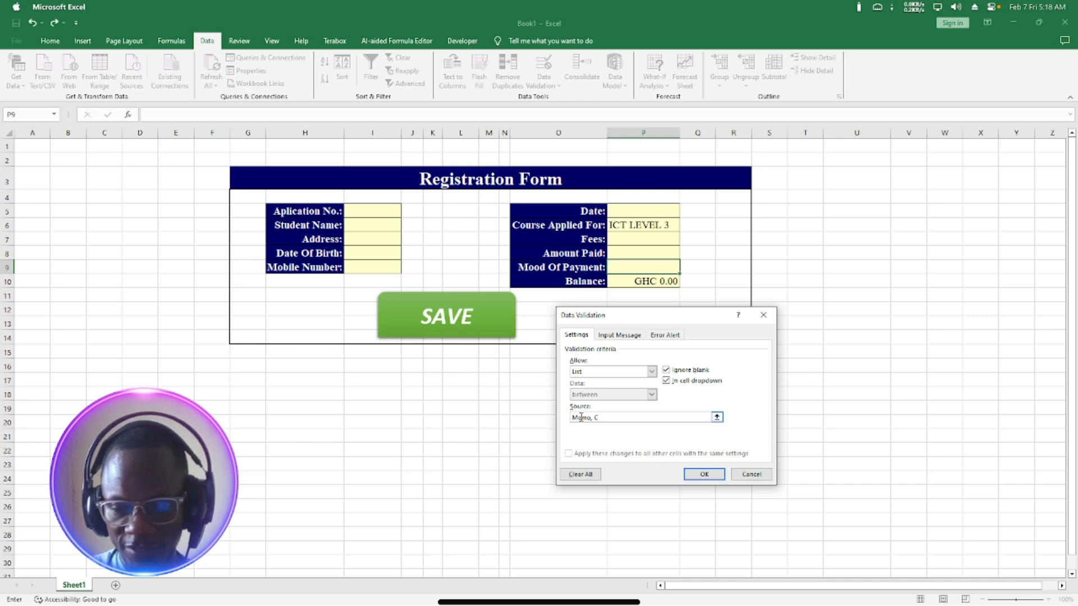
type("ash")
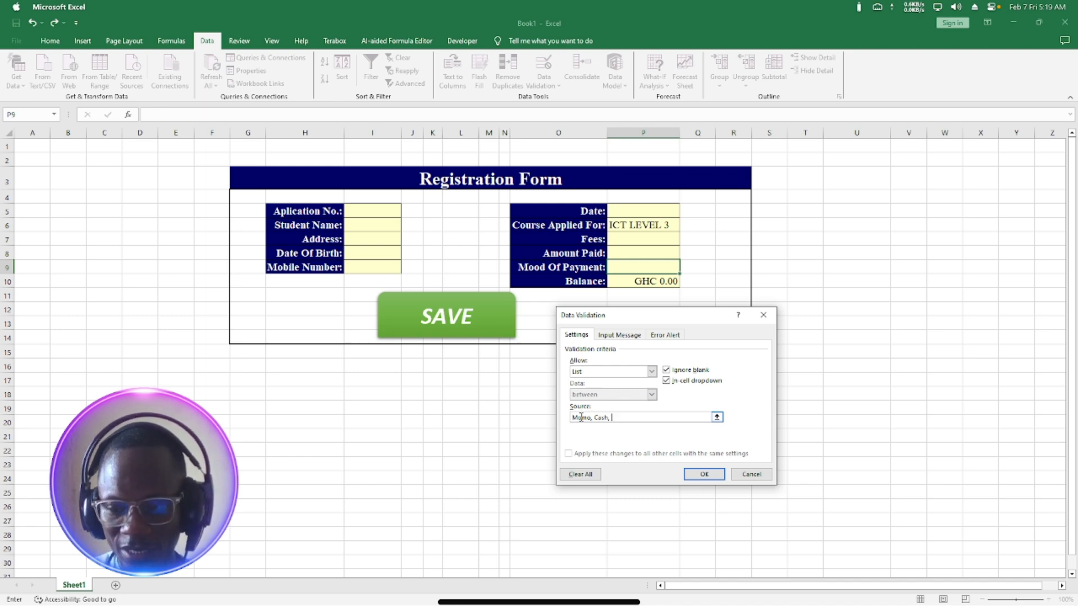
type(", C")
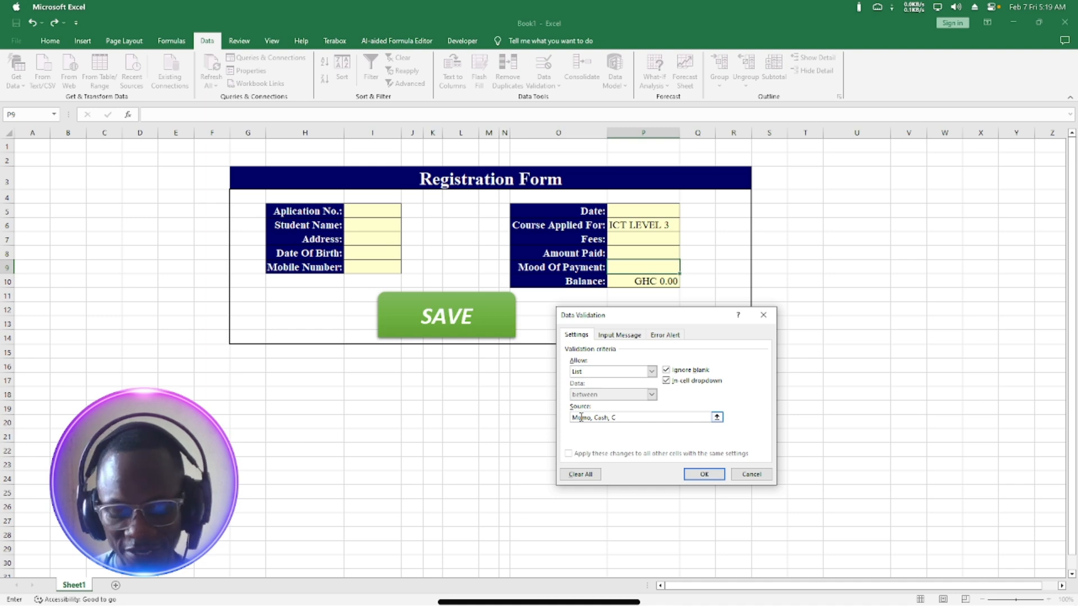
type("he")
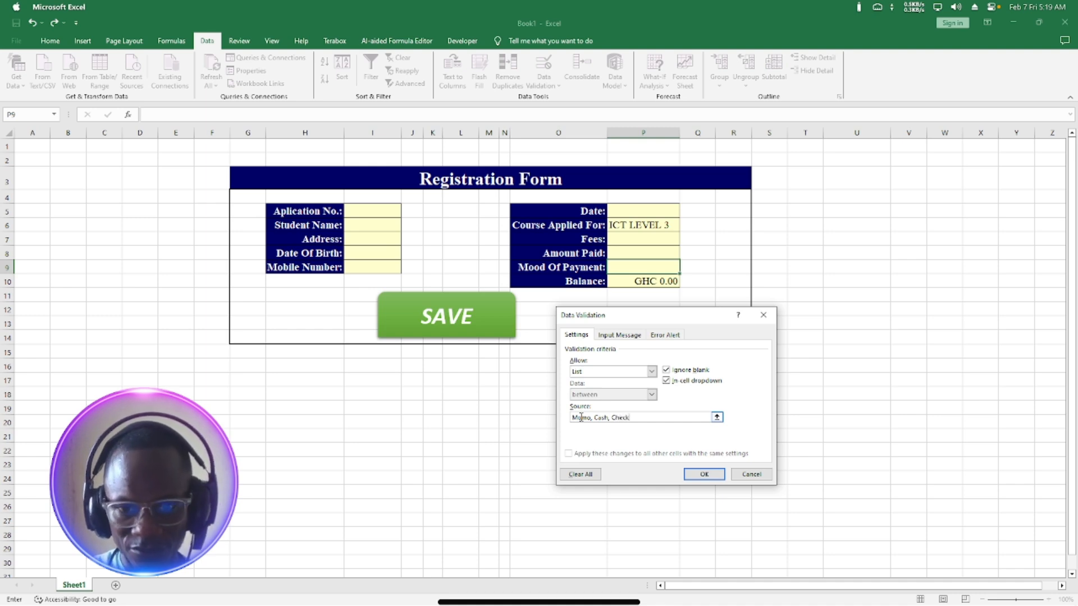
type("ck")
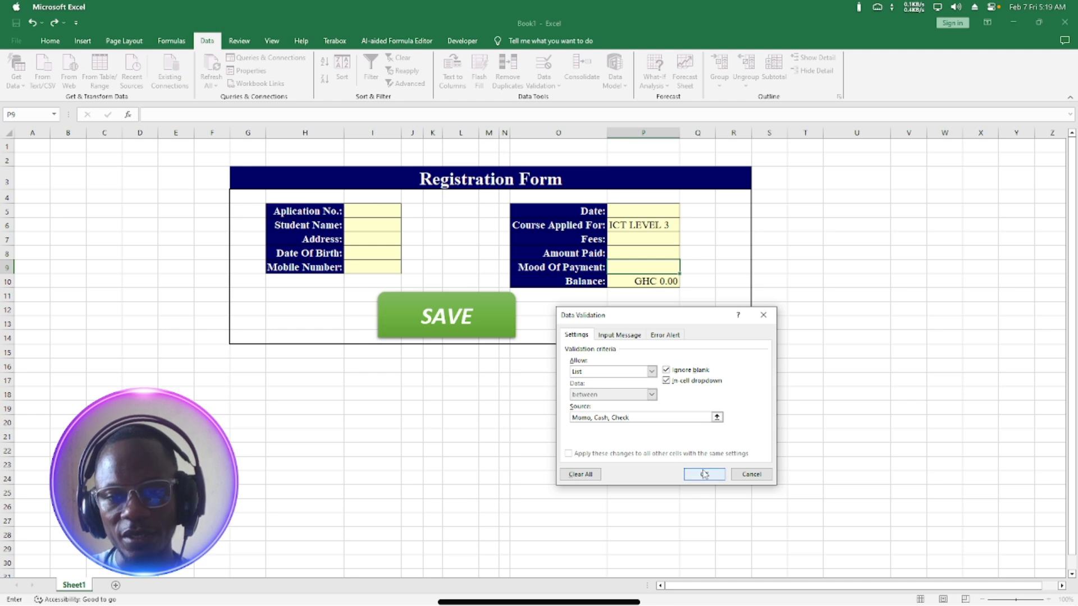
Confirm the payment list and test P9's dropdown with Momo, Cash, then Check.
left_click(702, 475)
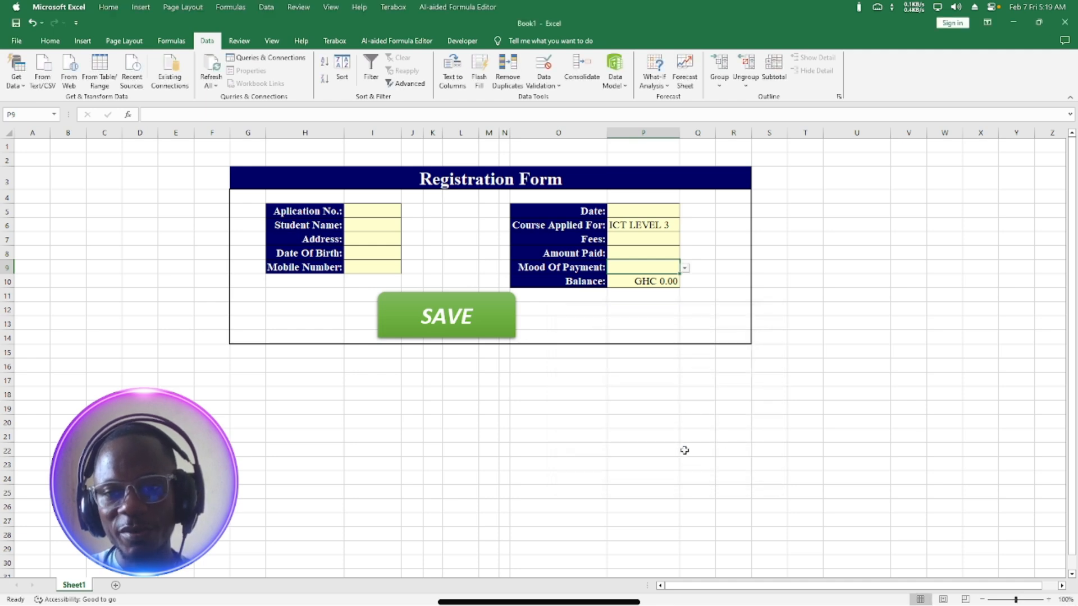
left_click(685, 269)
left_click(634, 275)
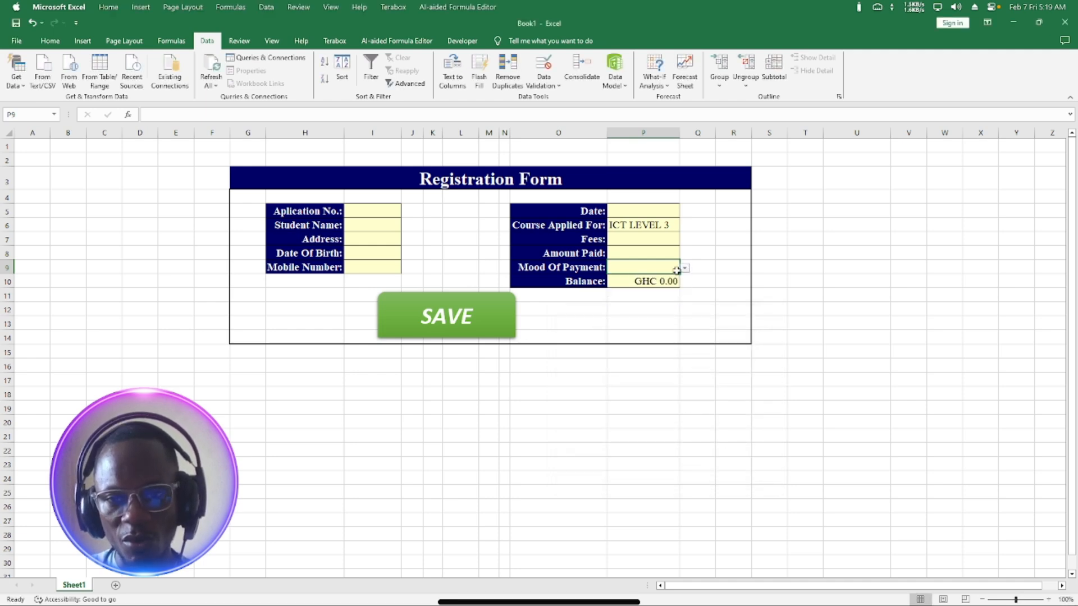
left_click(685, 268)
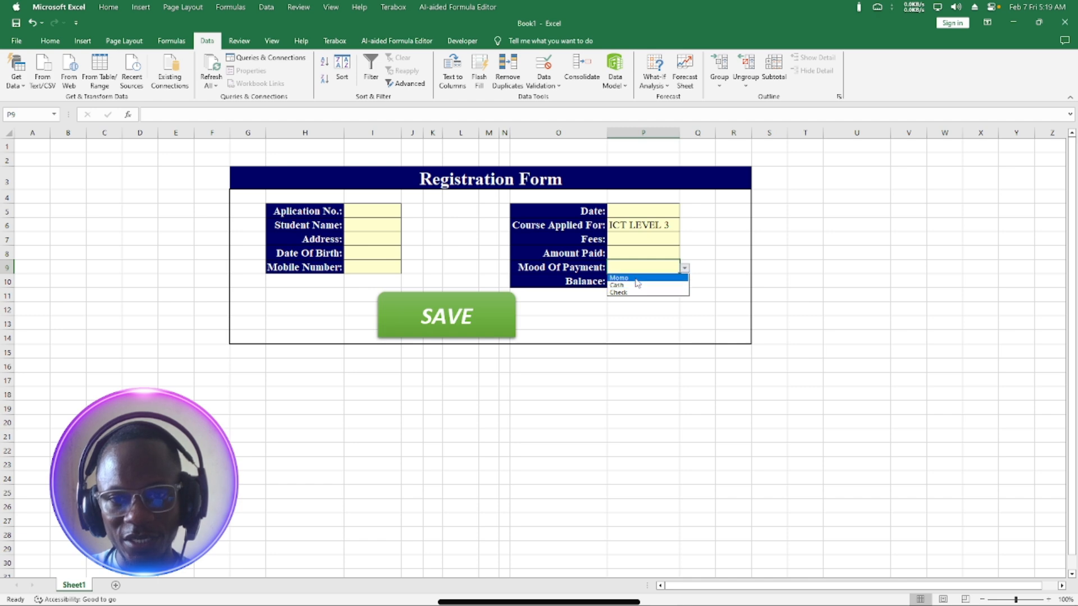
left_click(658, 275)
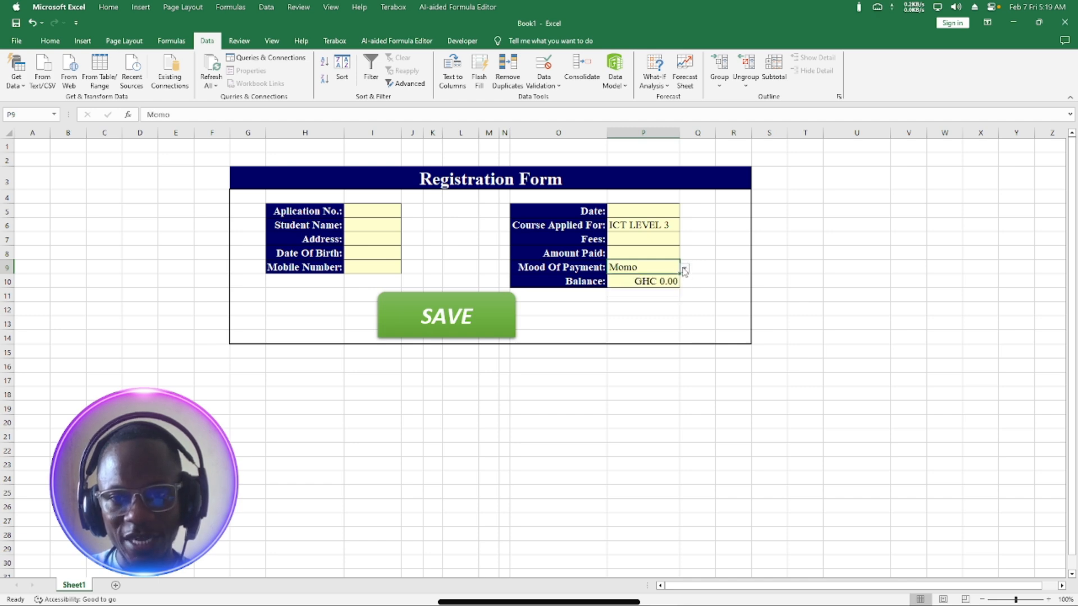
left_click(683, 269)
left_click(651, 284)
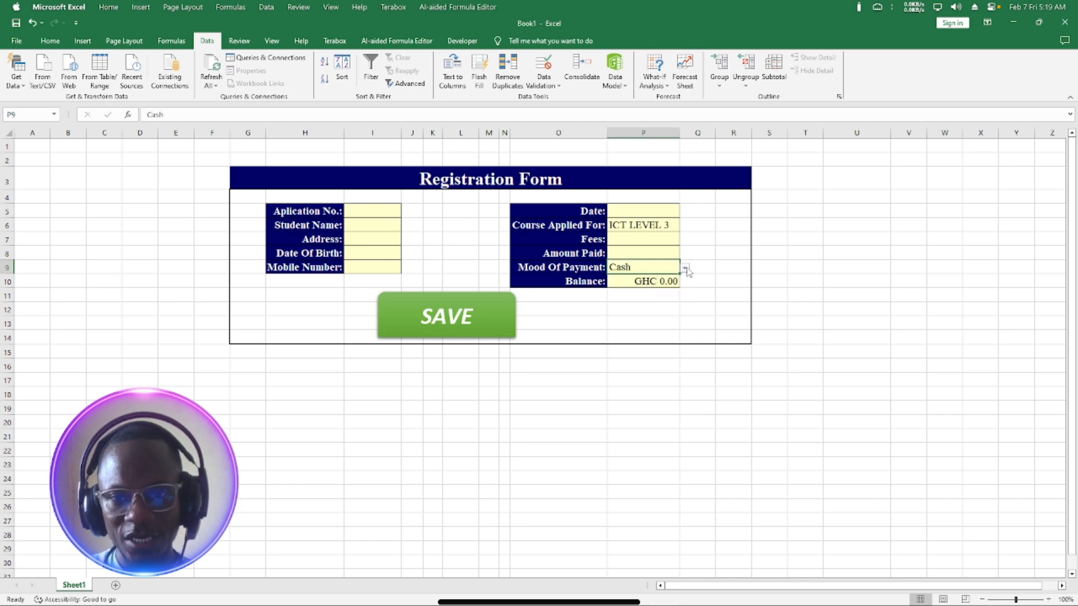
left_click(685, 270)
left_click(634, 292)
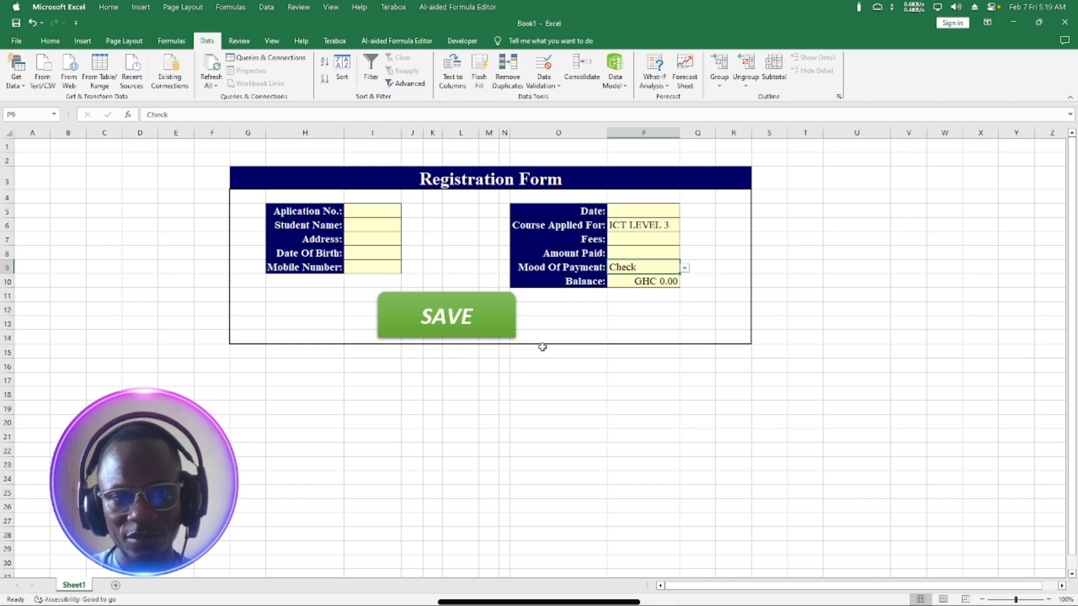
left_click(480, 386)
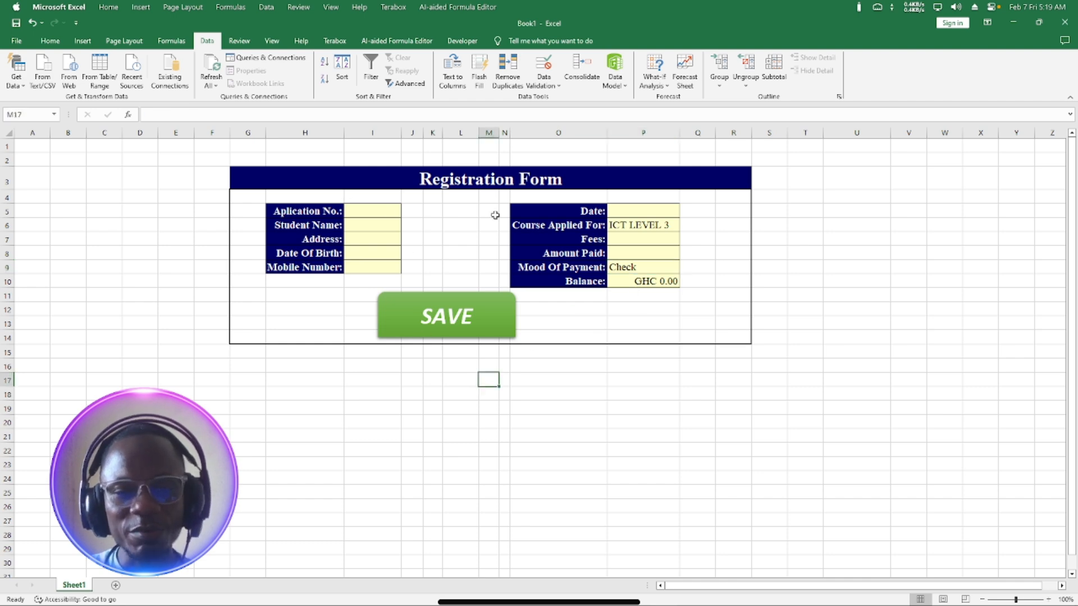
Nudge the SAVE button slightly right and copy the Registration Form title text.
left_click_drag(490, 305, 498, 304)
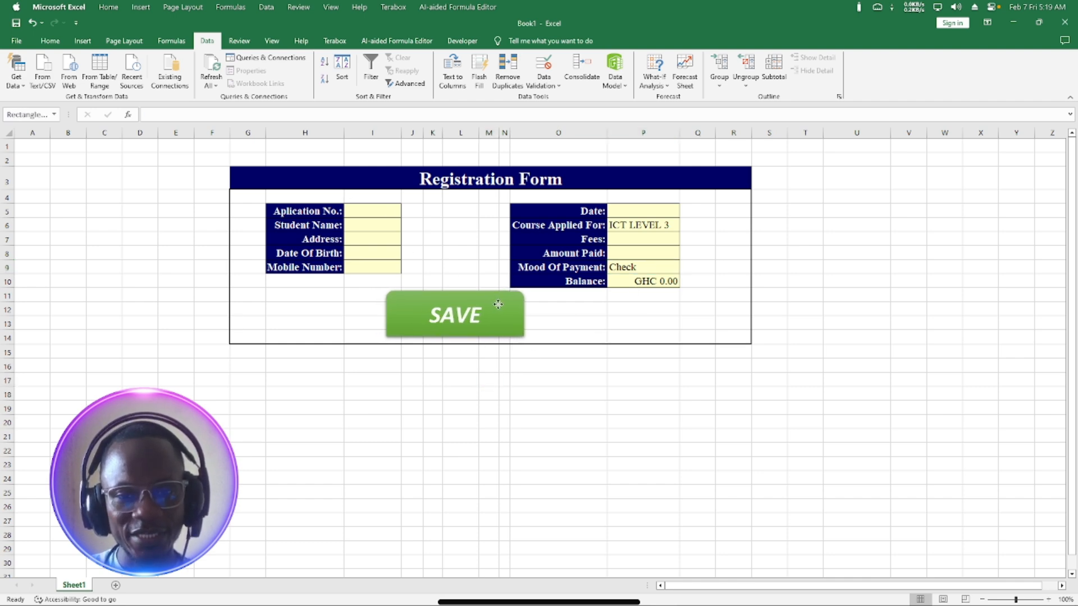
left_click(525, 381)
double_click(423, 179)
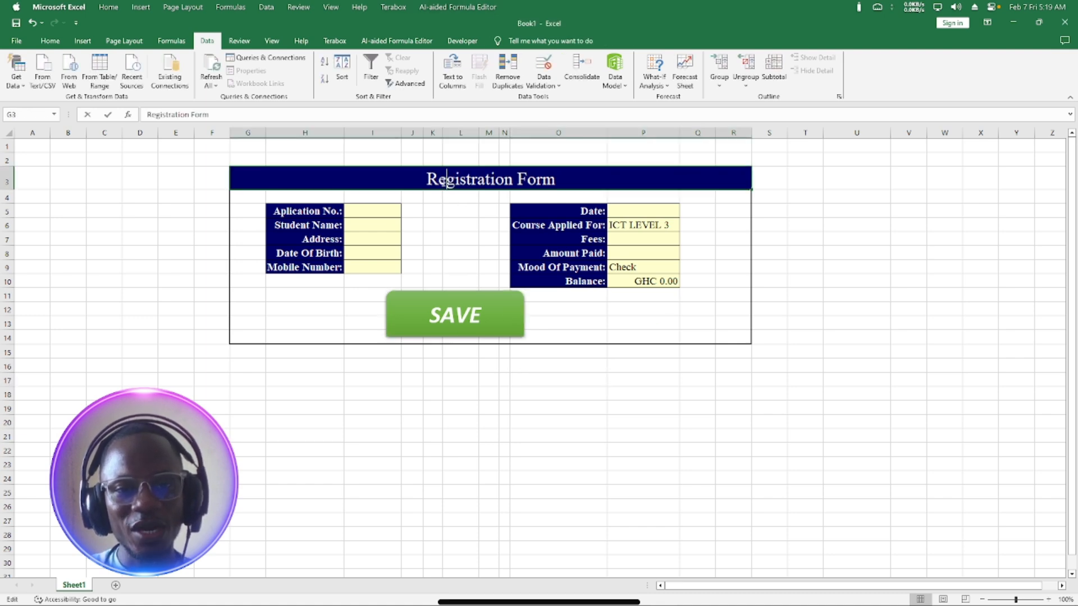
left_click_drag(423, 179, 563, 175)
key("ctrl+c")
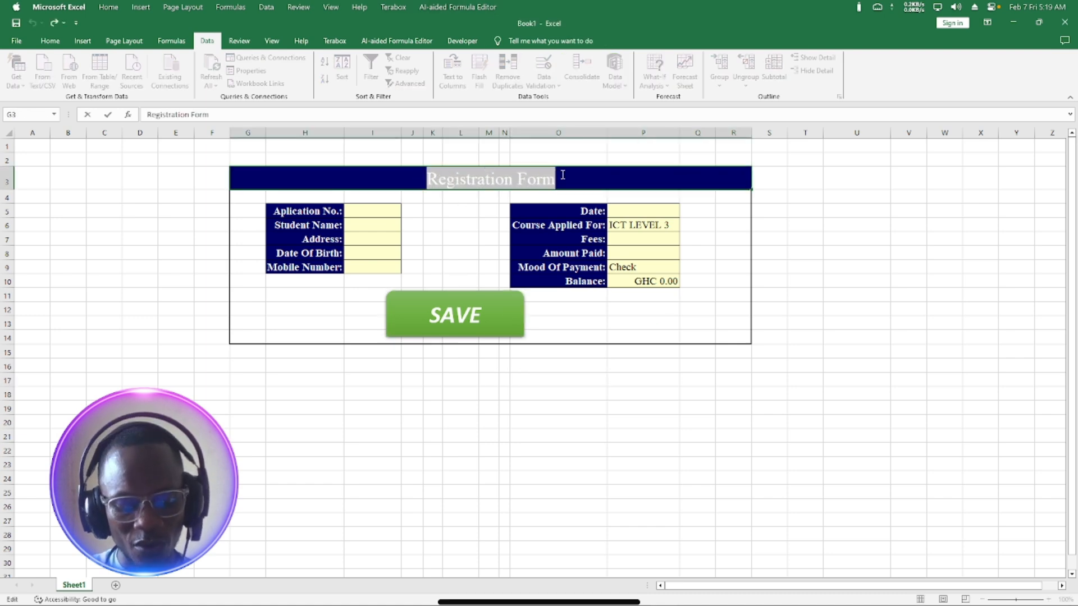
Rename the Sheet1 tab to Registration Form by pasting the copied title.
double_click(80, 587)
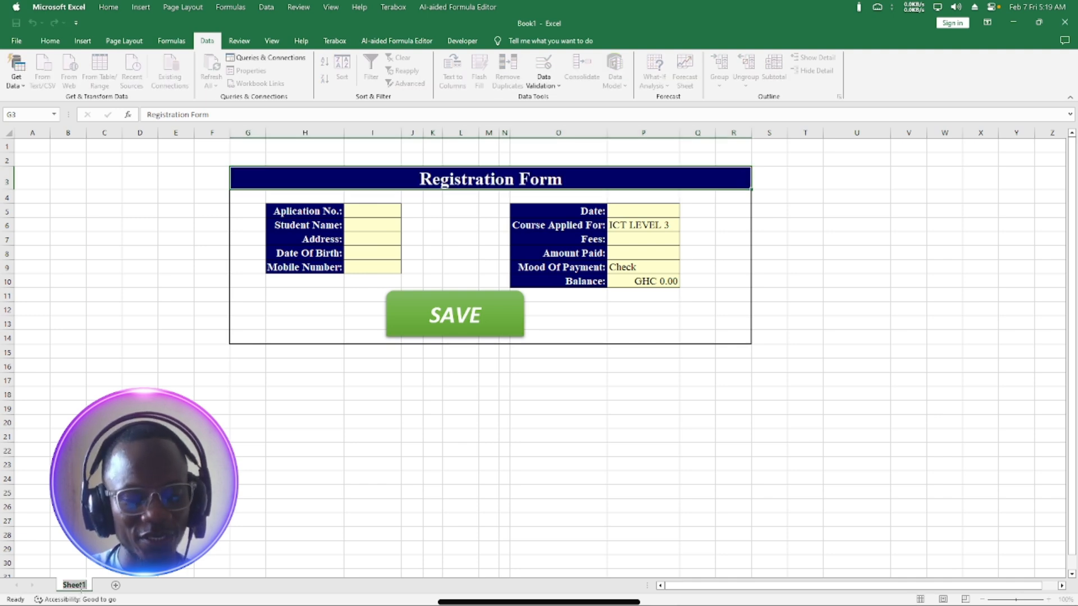
key("ctrl+v")
key("Return")
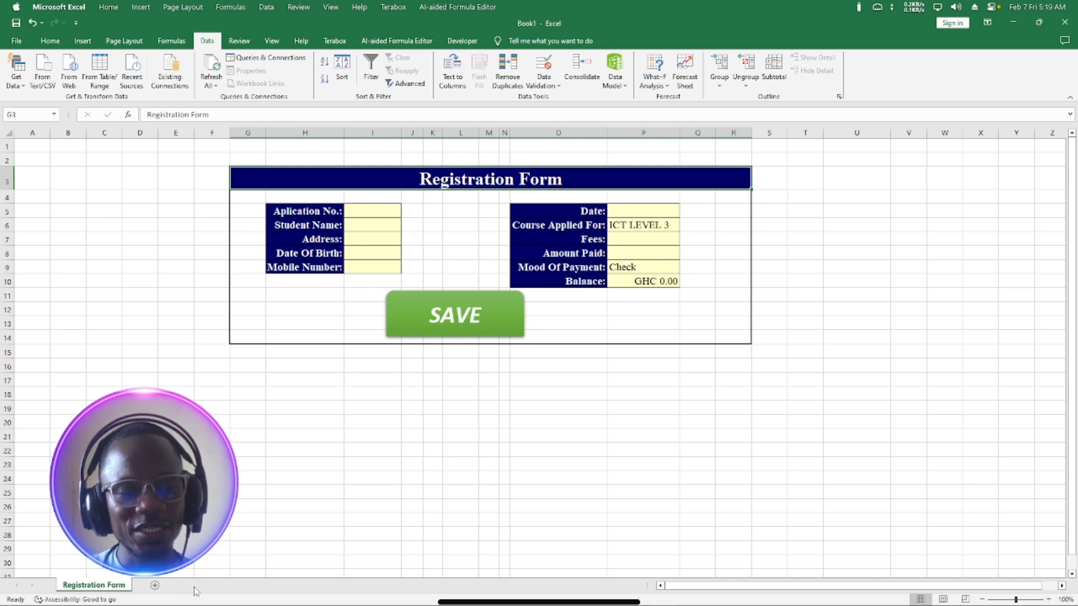
Add a blank Sheet2, then return to Registration Form and select the Application No. cell.
left_click(155, 587)
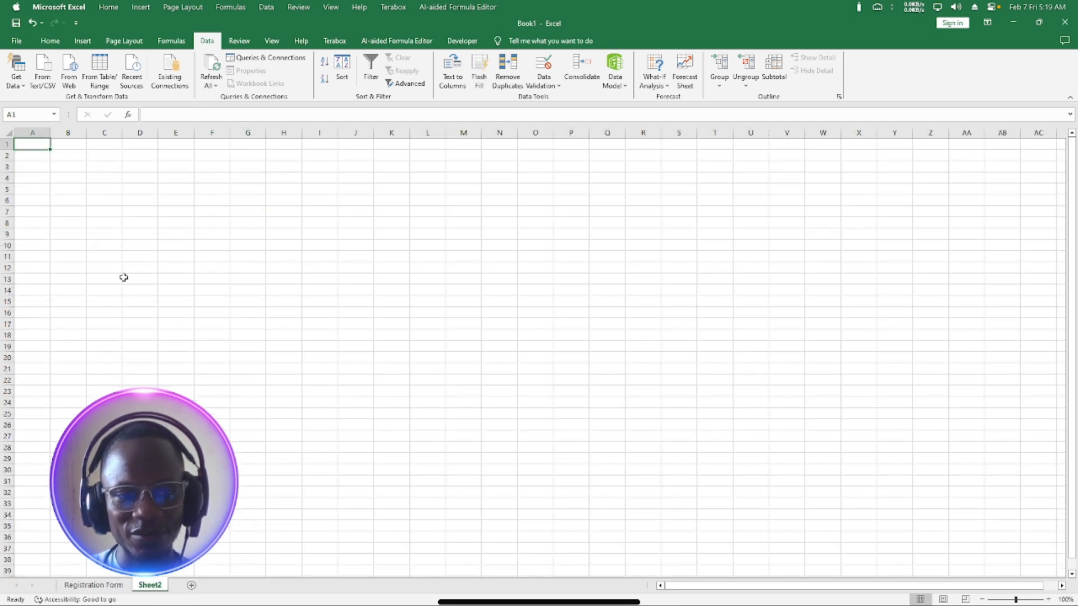
left_click(104, 590)
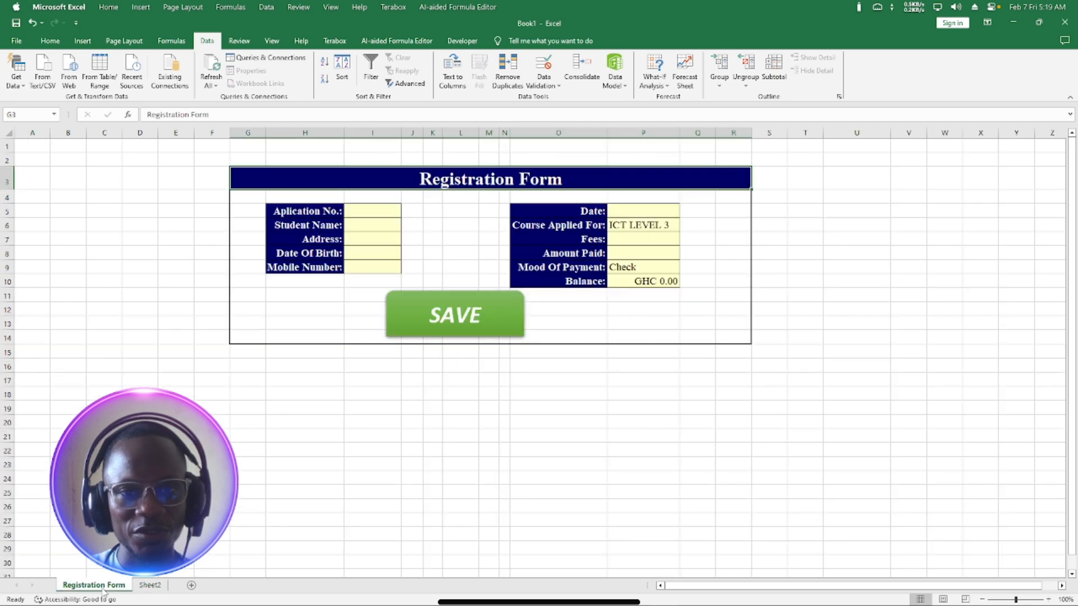
left_click(367, 214)
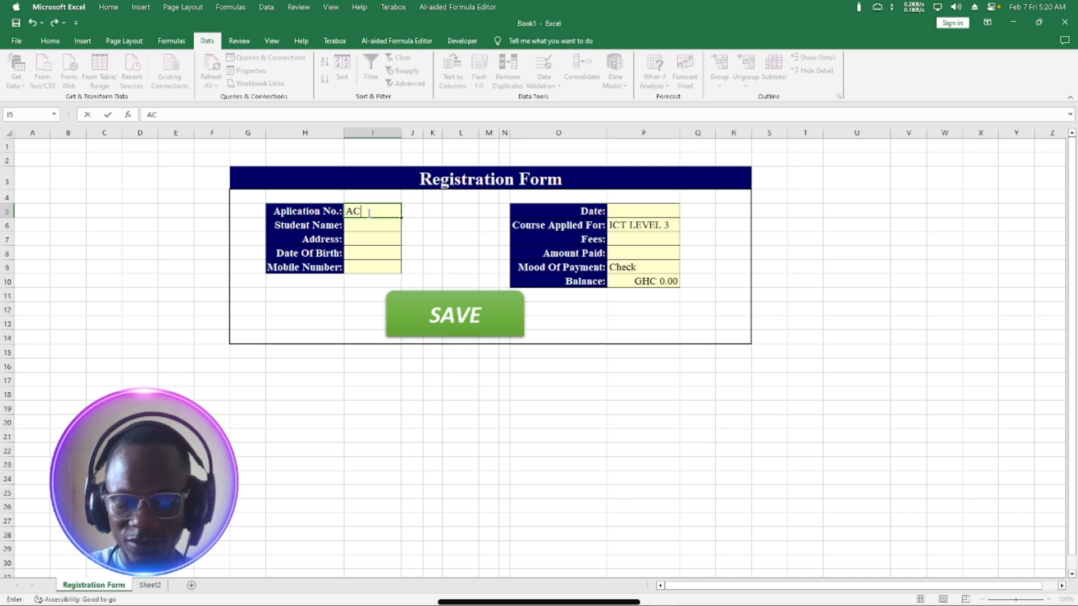
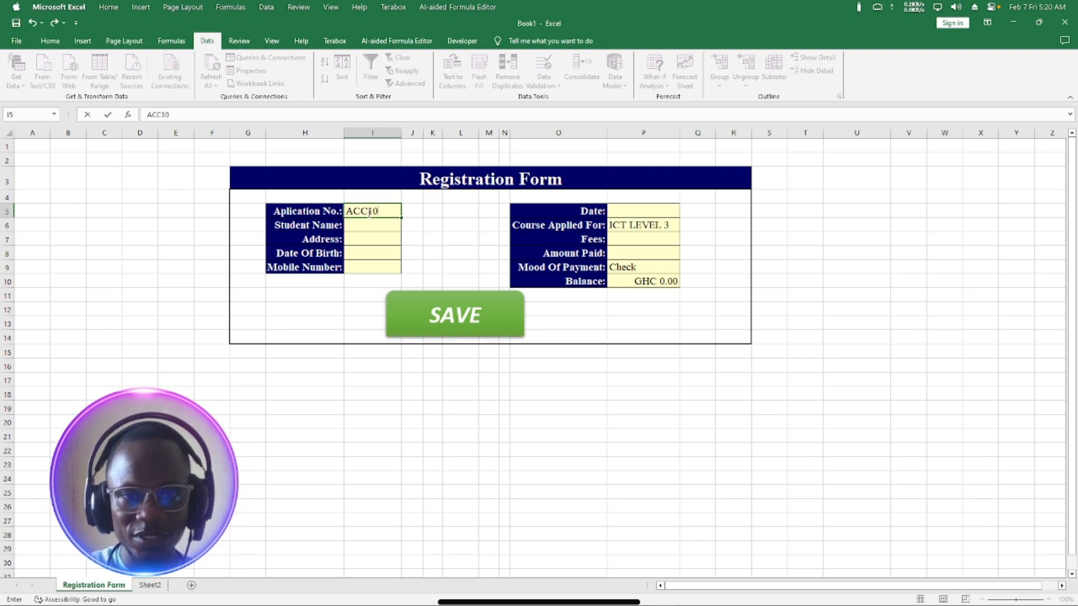
Enter the application number and the student's full name in the form.
left_click(372, 227)
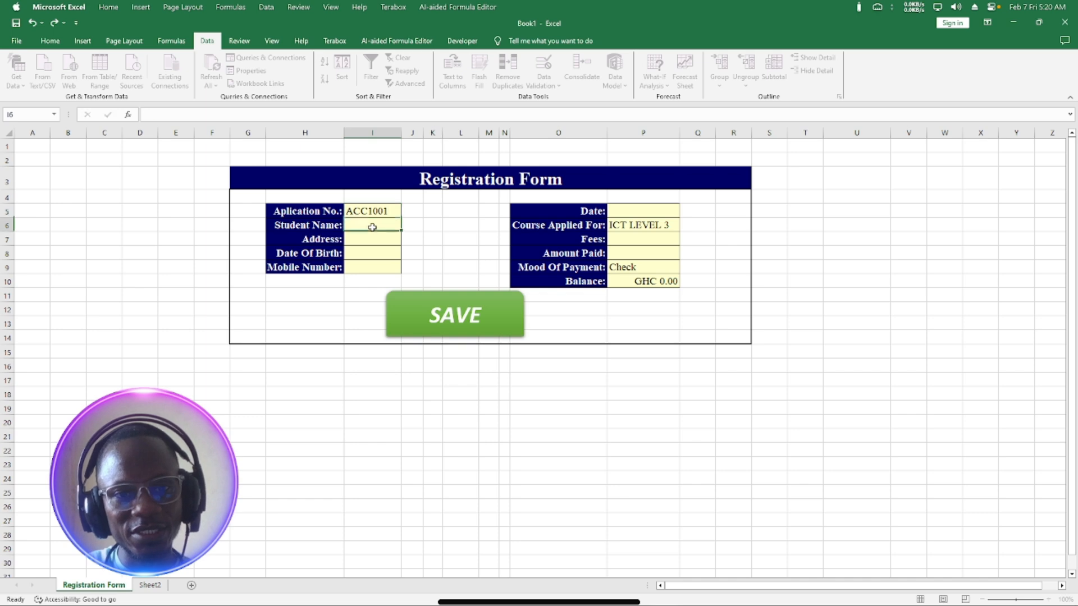
type("p")
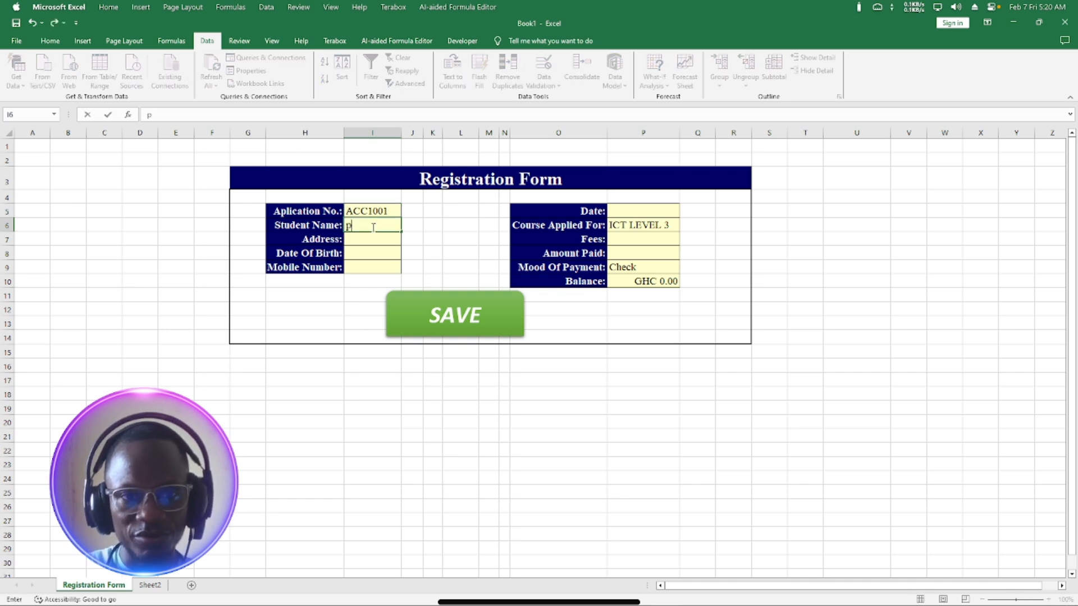
key("BackSpace")
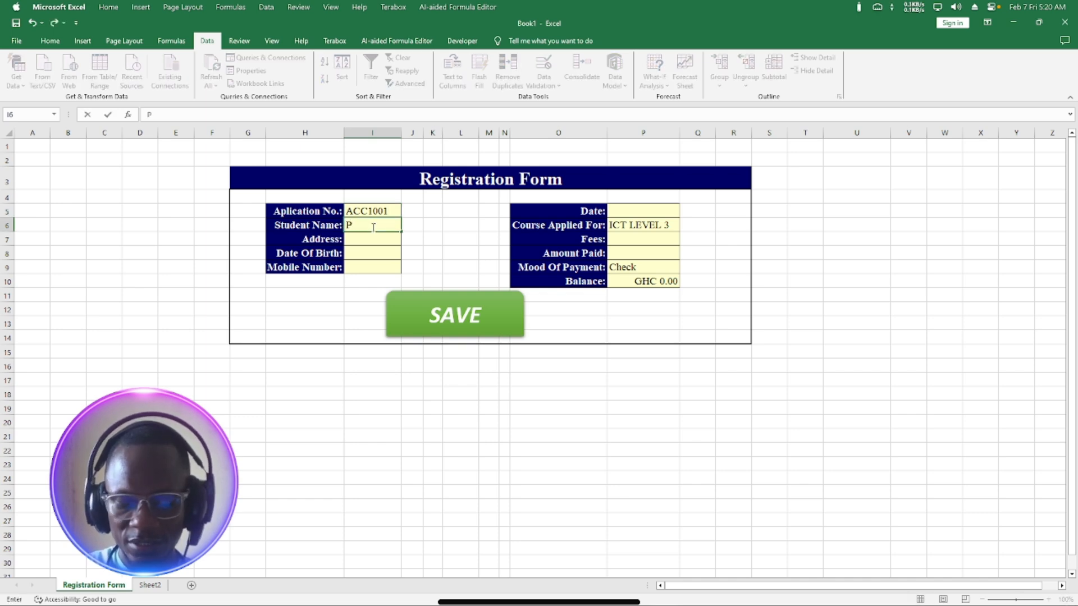
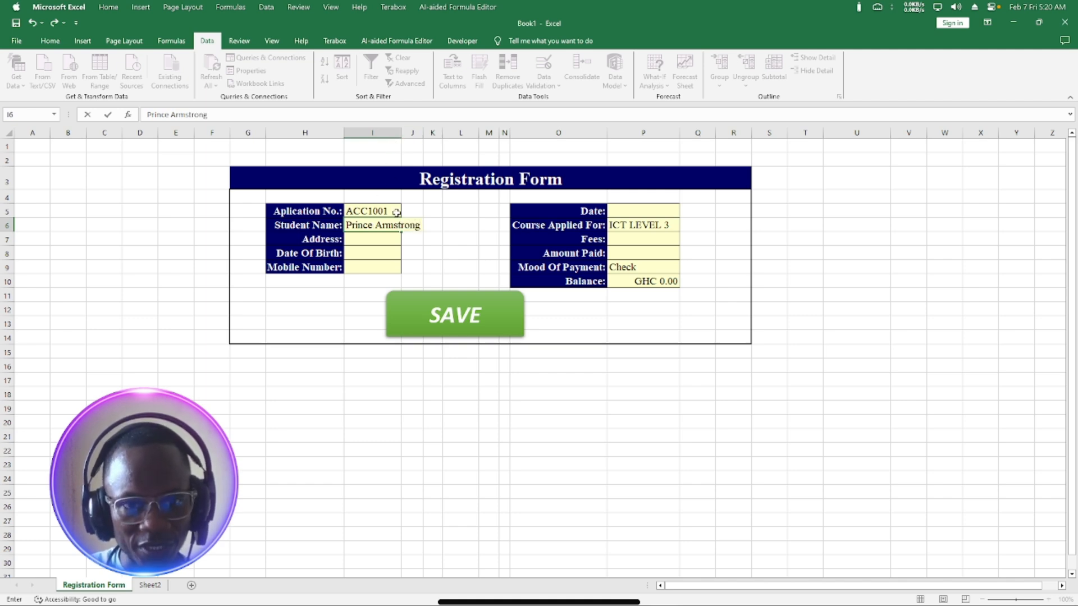
left_click(385, 227)
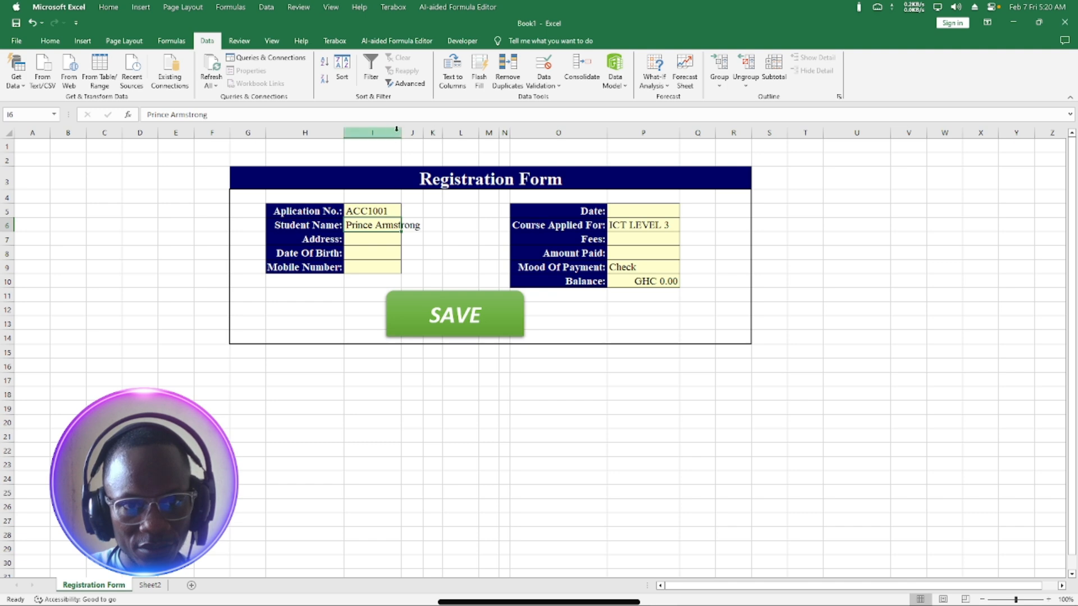
Widen column I so the name fits, then enter the student's postal address.
left_click_drag(401, 133, 423, 133)
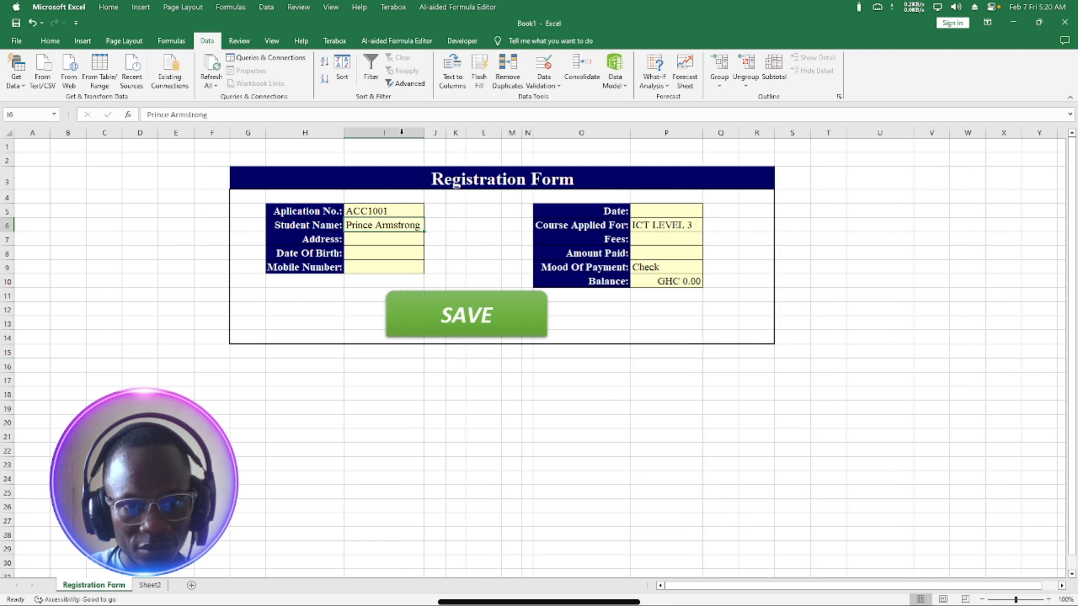
left_click(401, 242)
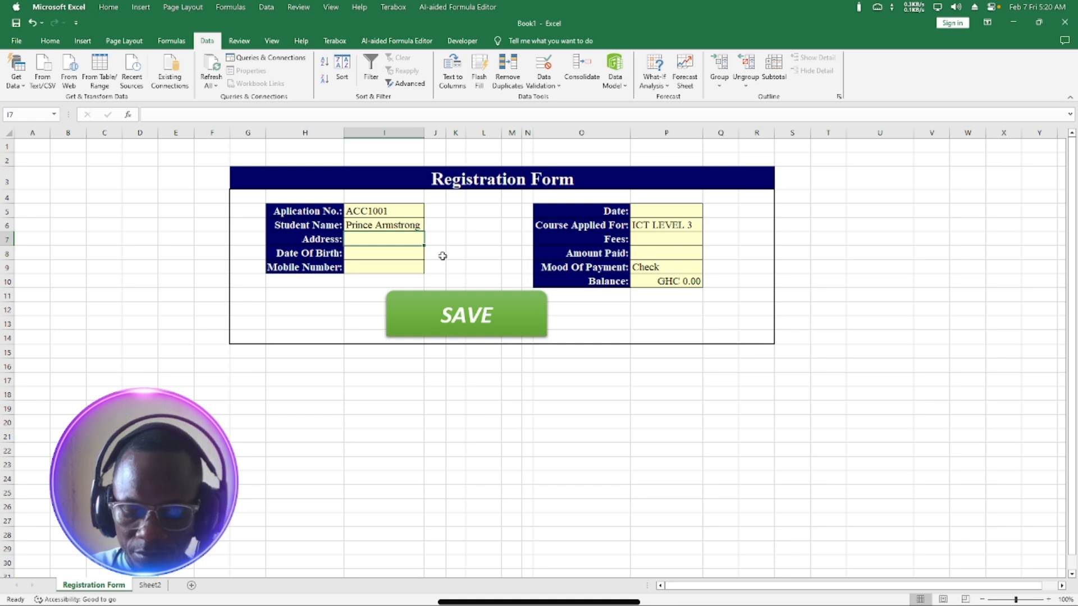
type("pm")
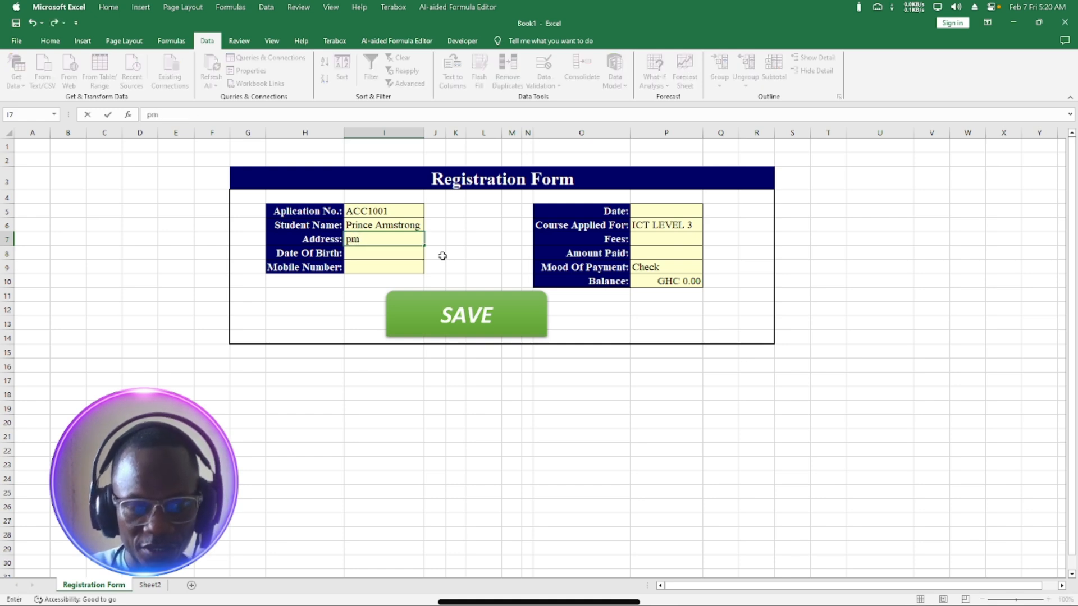
key("BackSpace")
key("BackSpace")
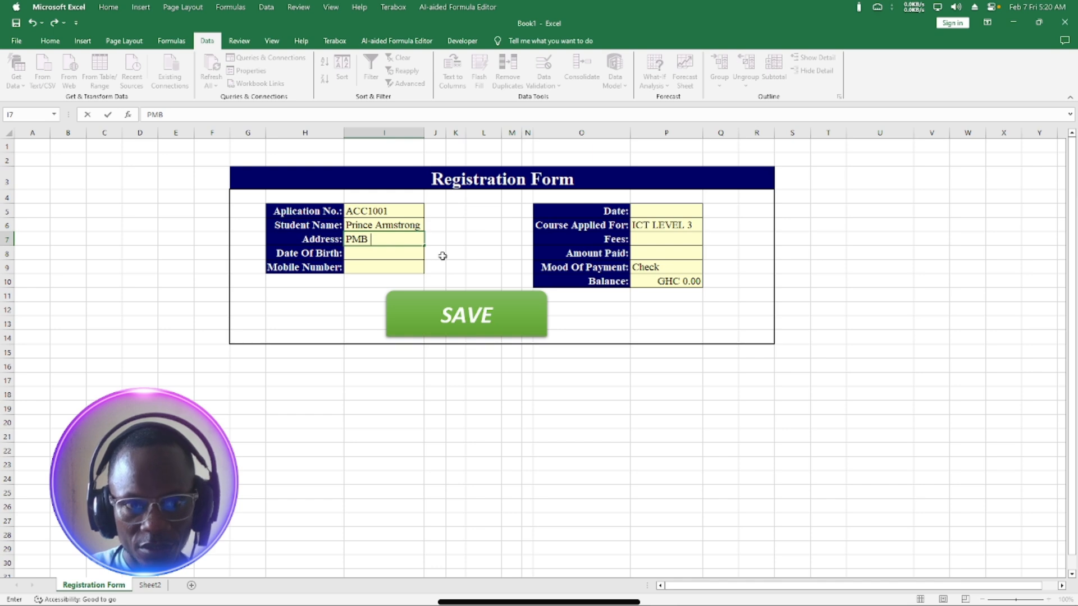
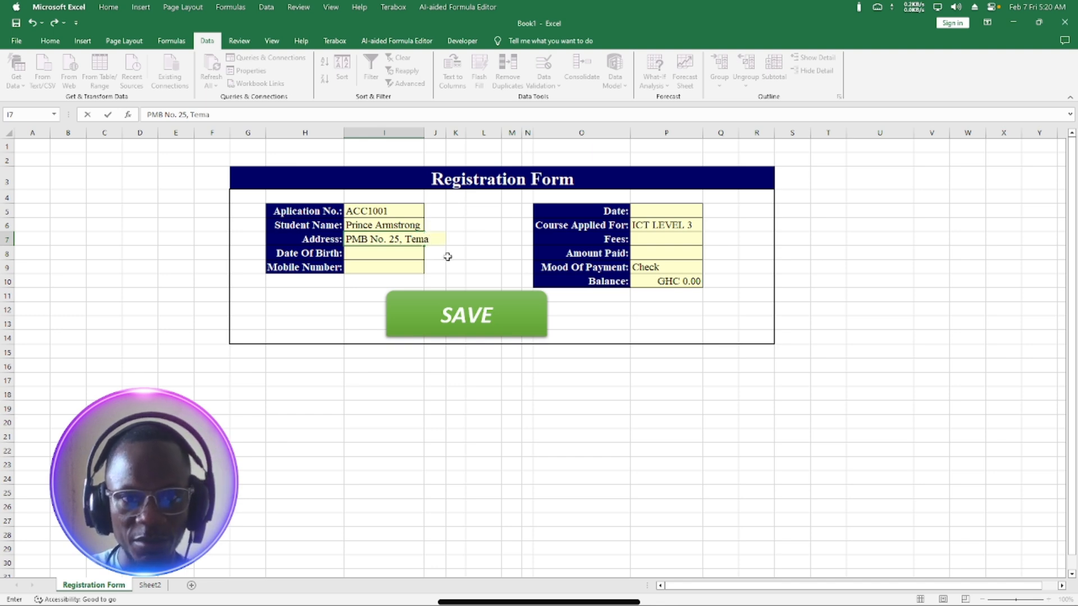
left_click(371, 267)
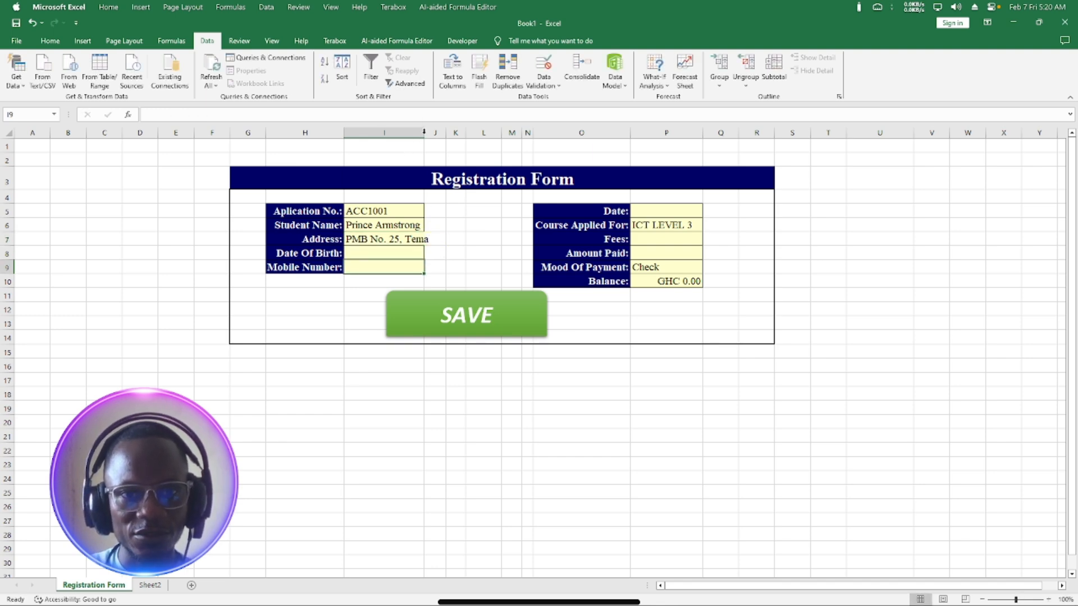
Widen column I a little more and enter Date of Birth 24/4/2001.
left_click_drag(422, 133, 433, 133)
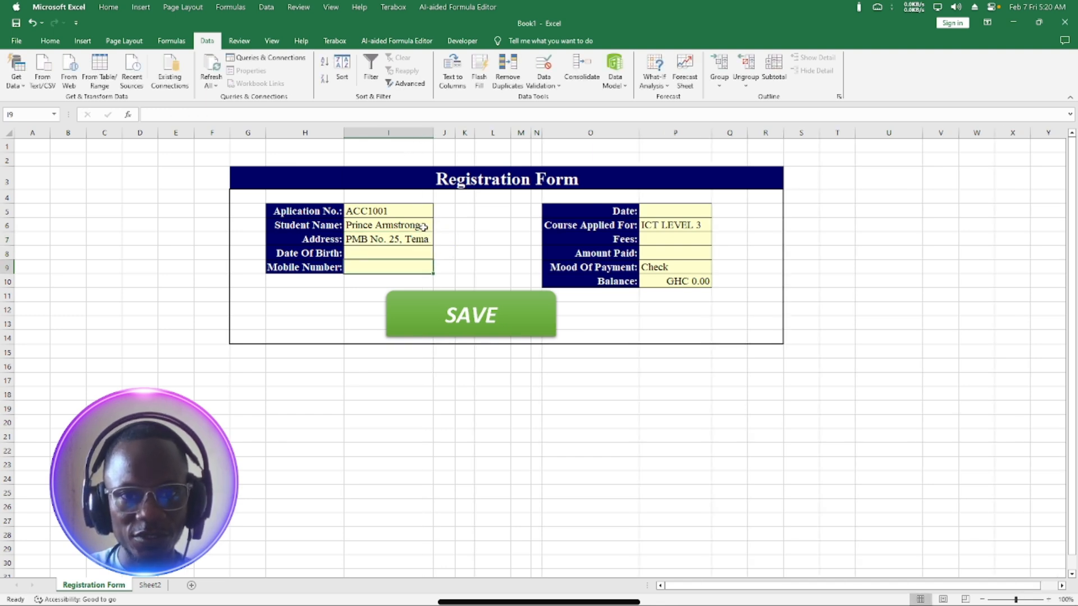
left_click(390, 253)
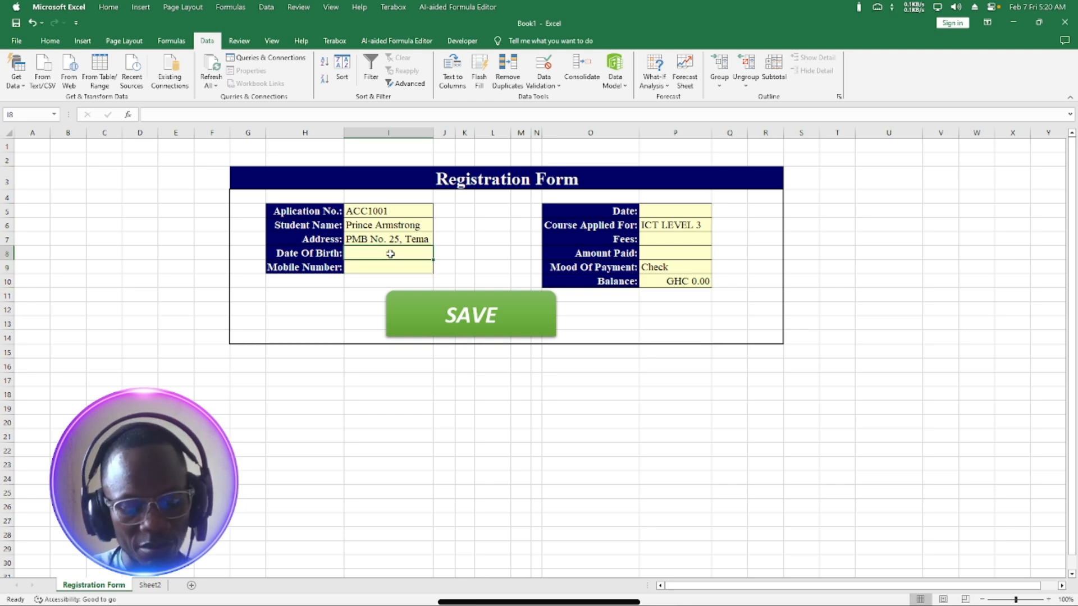
type("24")
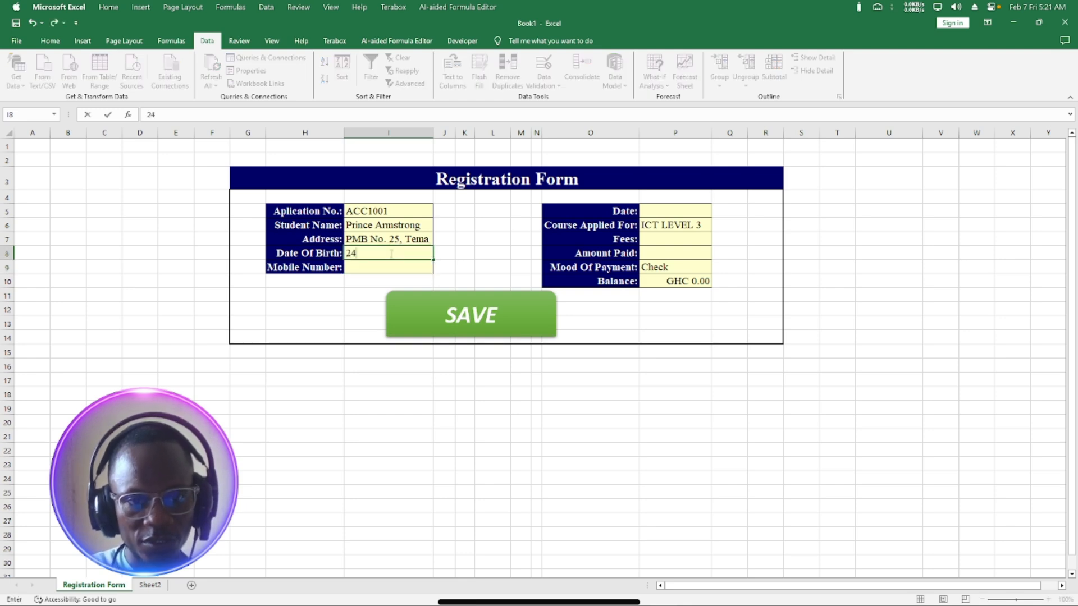
type("/")
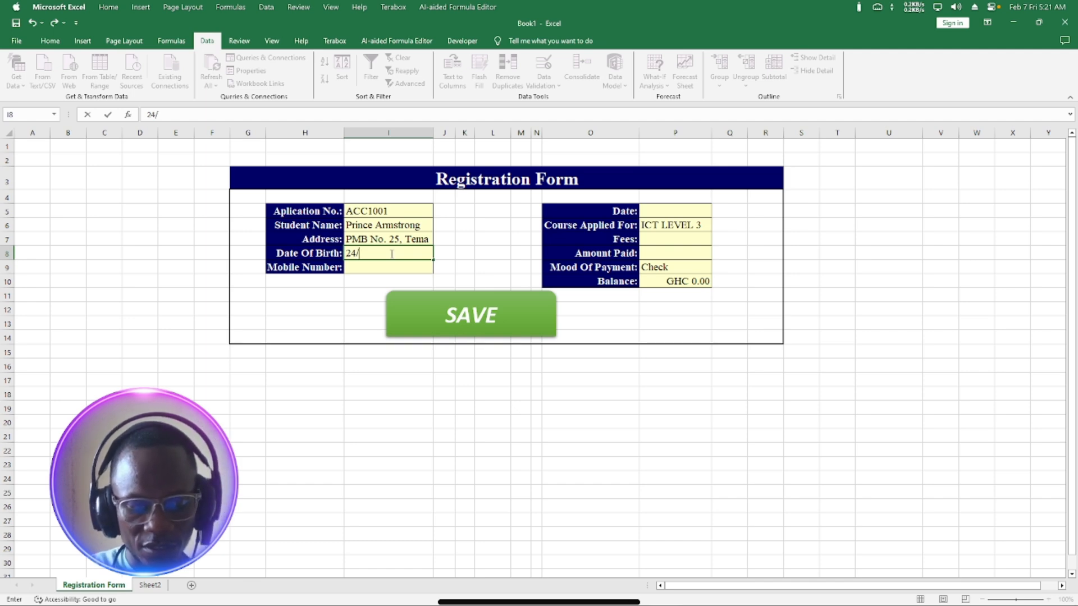
type("4")
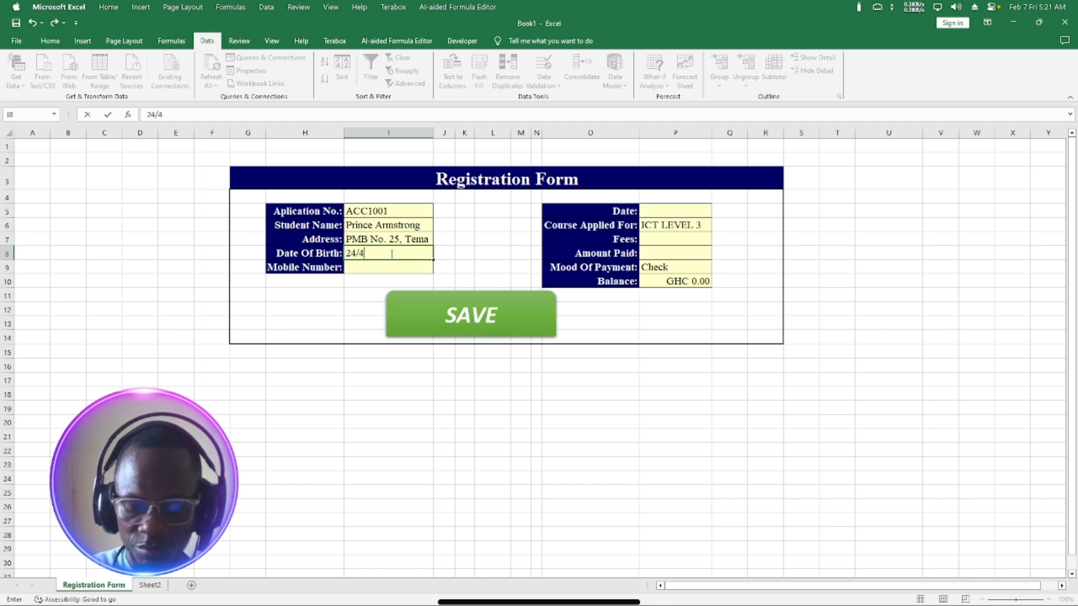
type("/20")
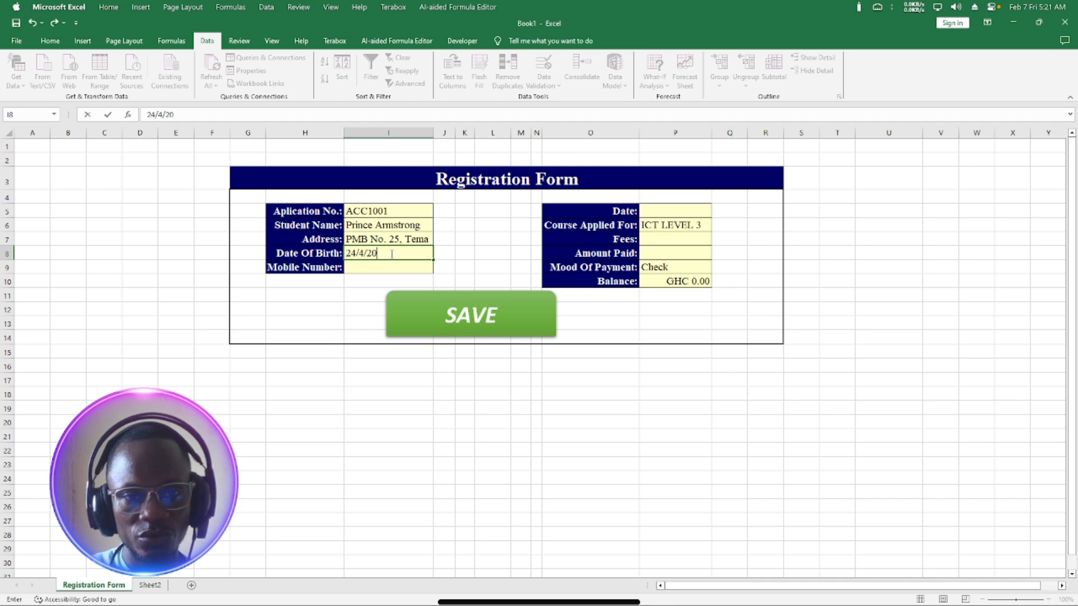
type("01")
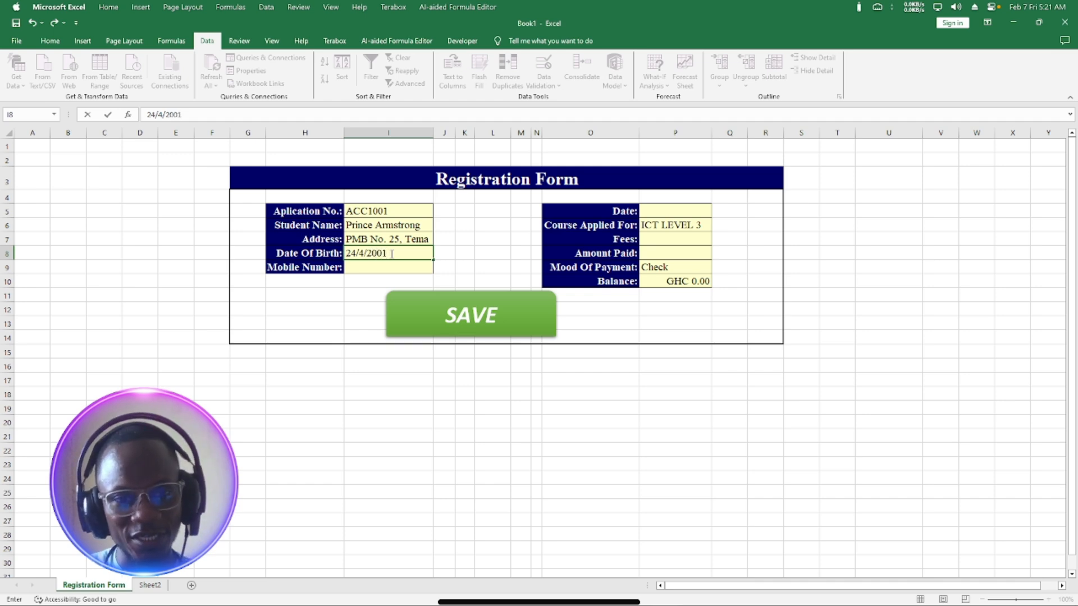
key("Return")
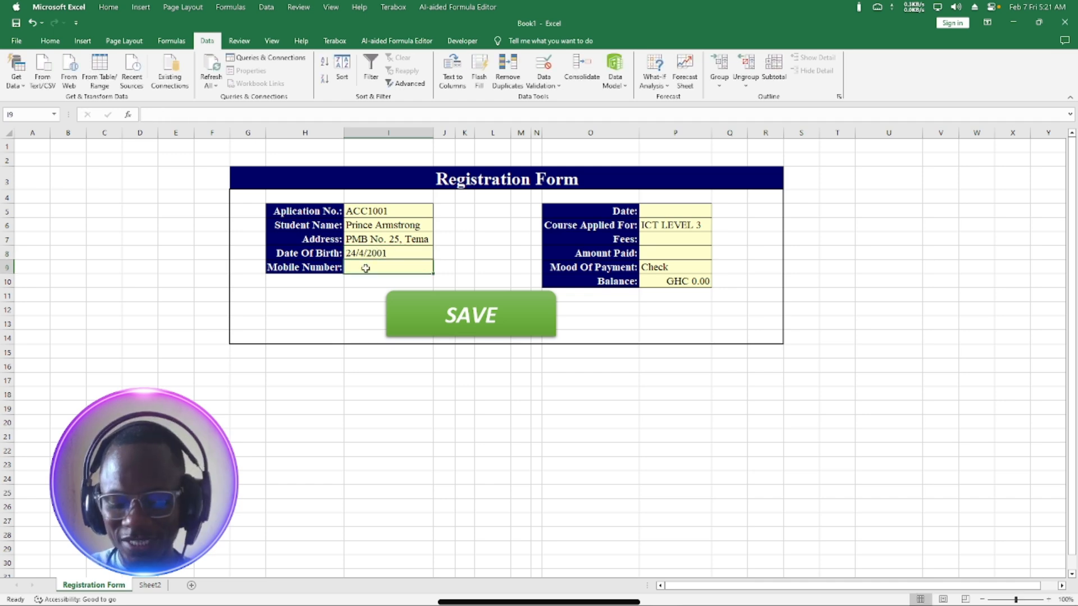
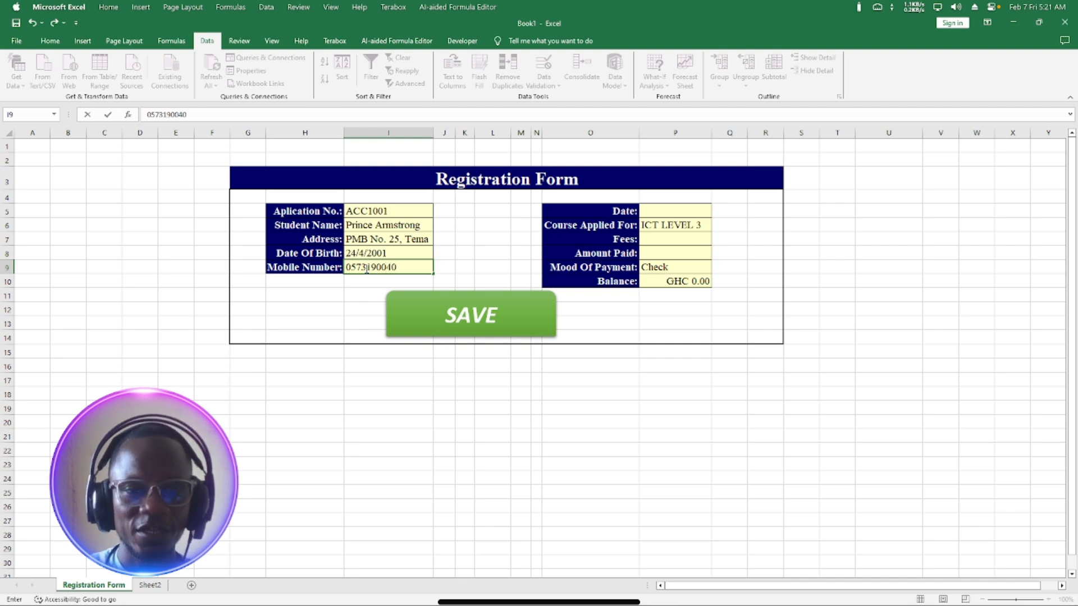
Enter the student's mobile number in the Mobile No. field.
left_click(664, 216)
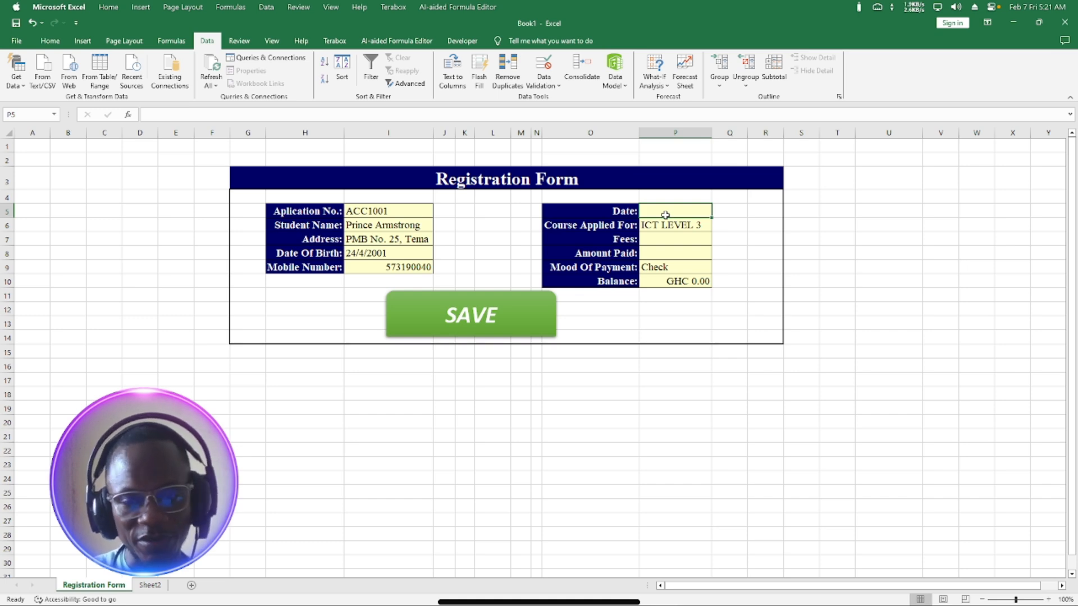
Enter Date 1/2/2025 and choose ICT LEVEL 1 from the course dropdown.
type("1")
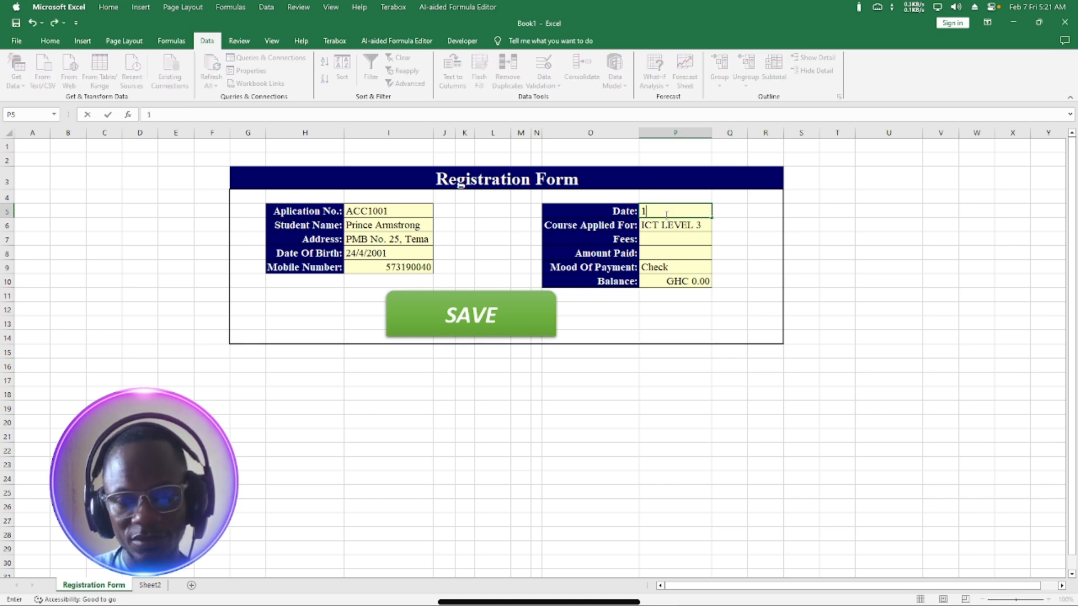
type("/2/")
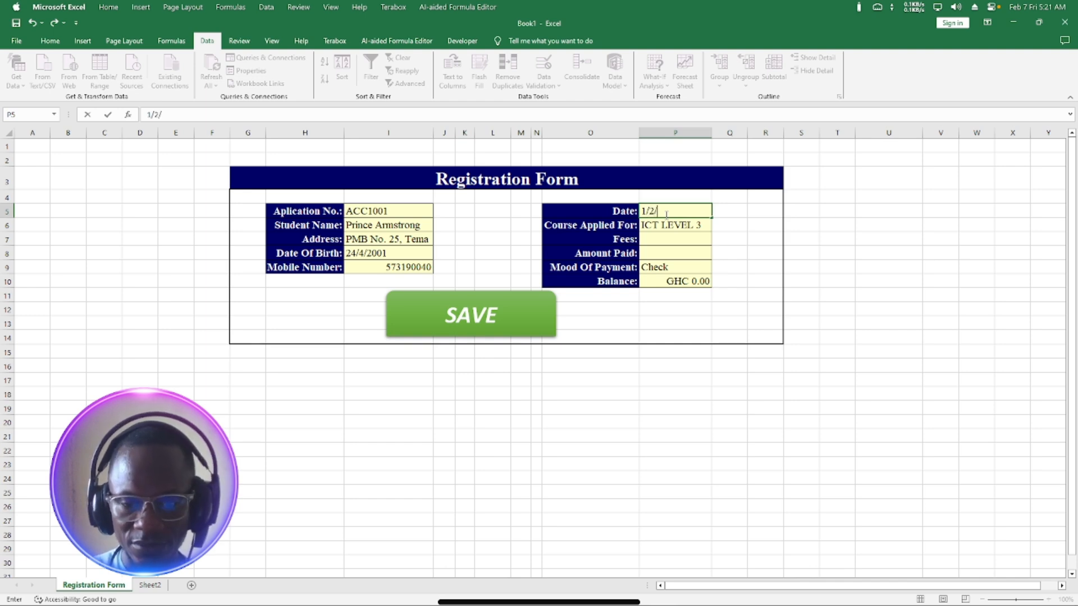
type("2025")
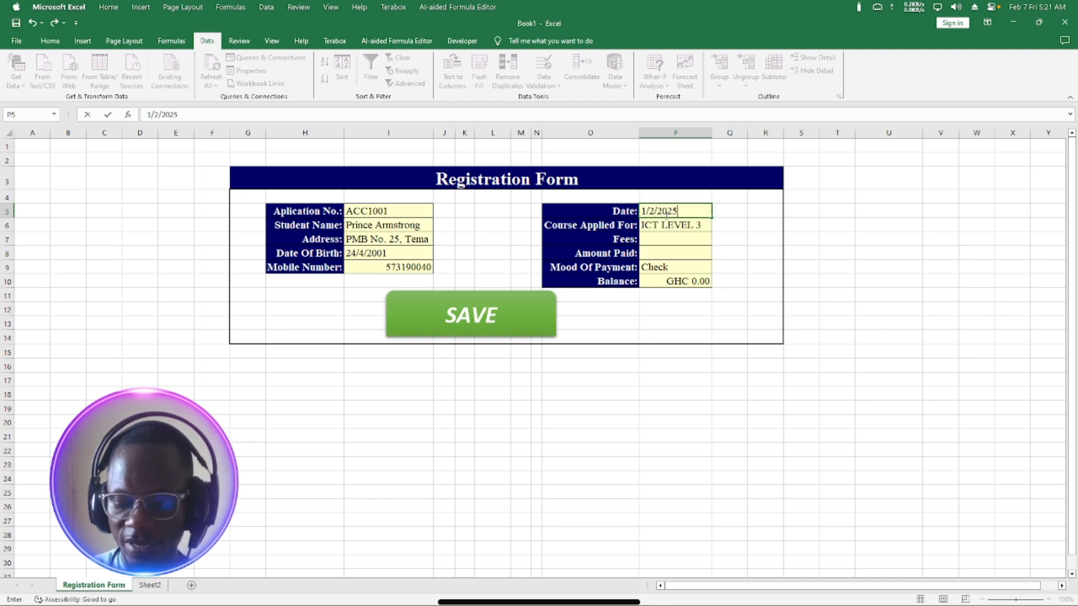
key("Return")
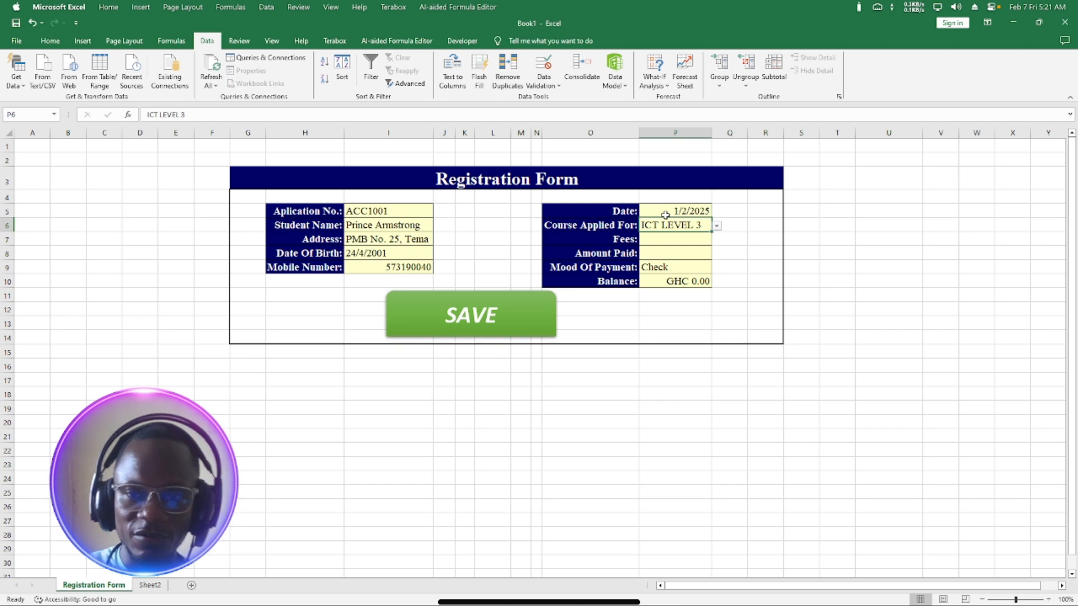
left_click(717, 225)
left_click(693, 236)
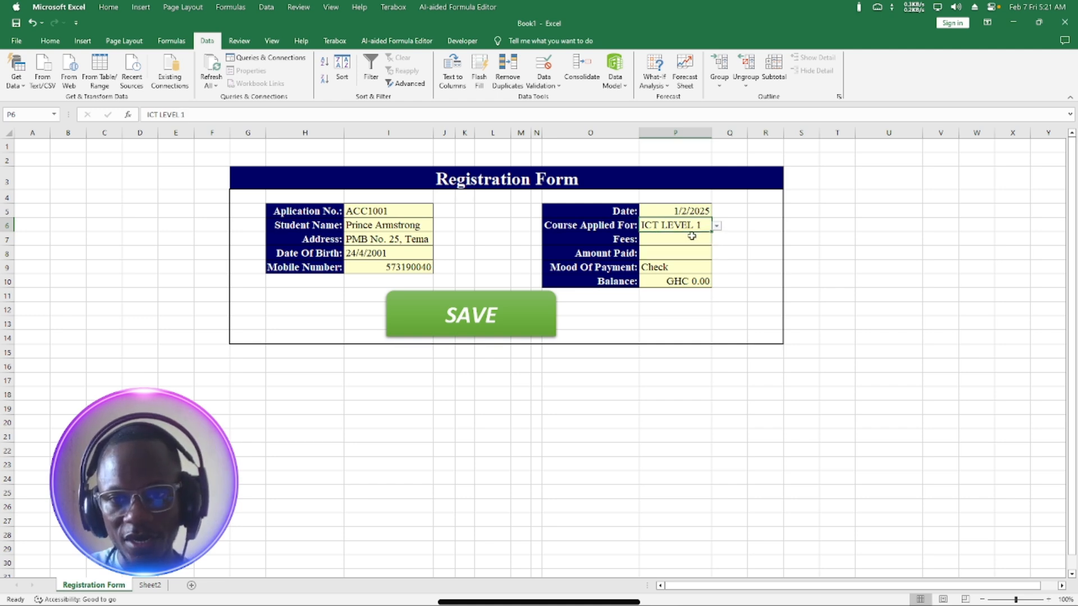
left_click(691, 238)
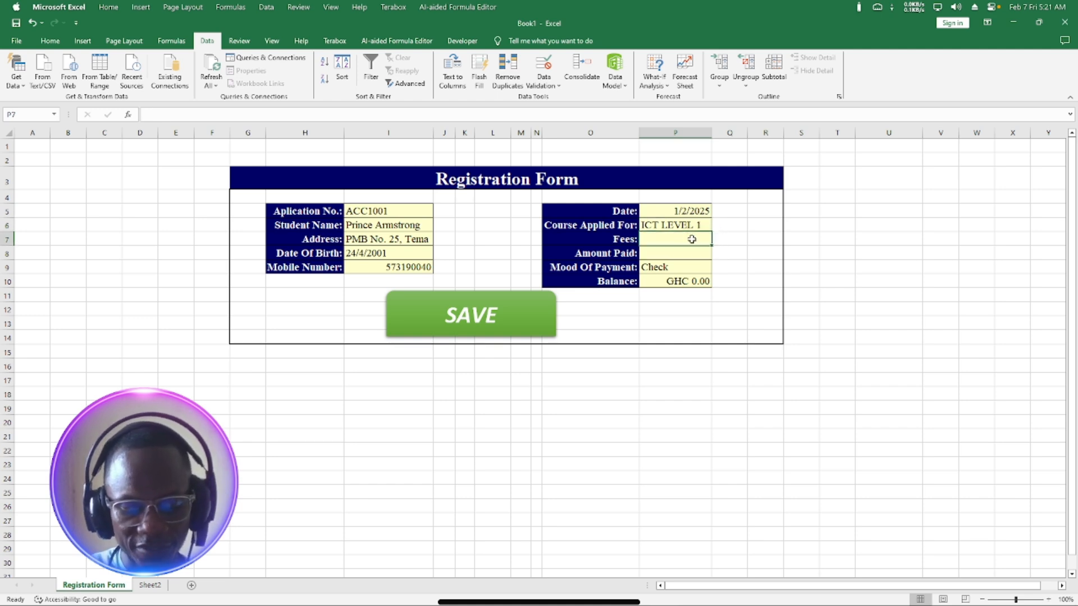
Enter Fees 100 and Amount Paid 50, and choose Momo as payment method.
type("100")
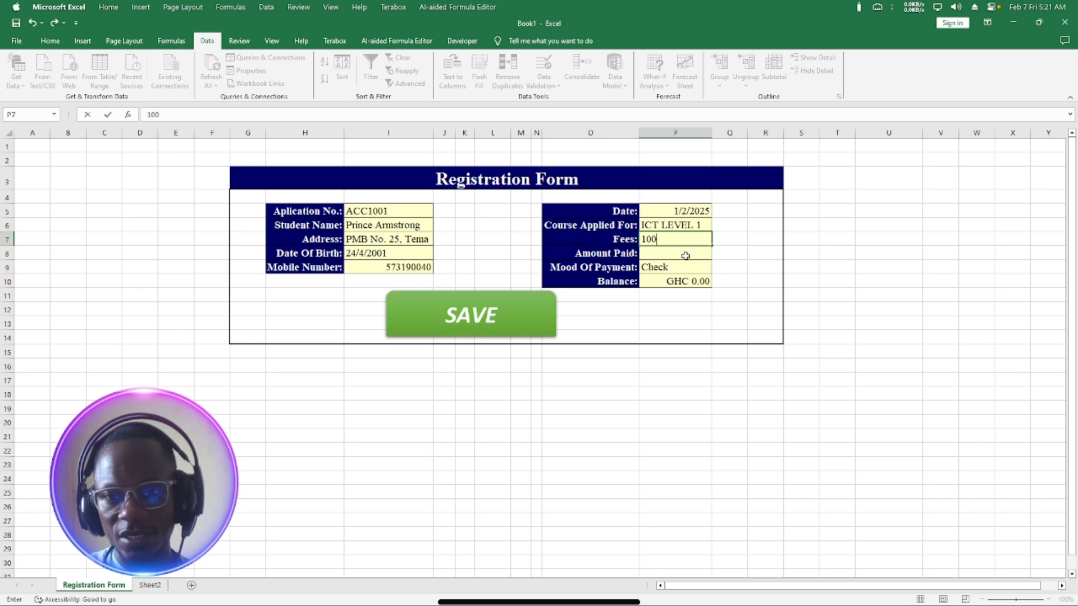
left_click(685, 256)
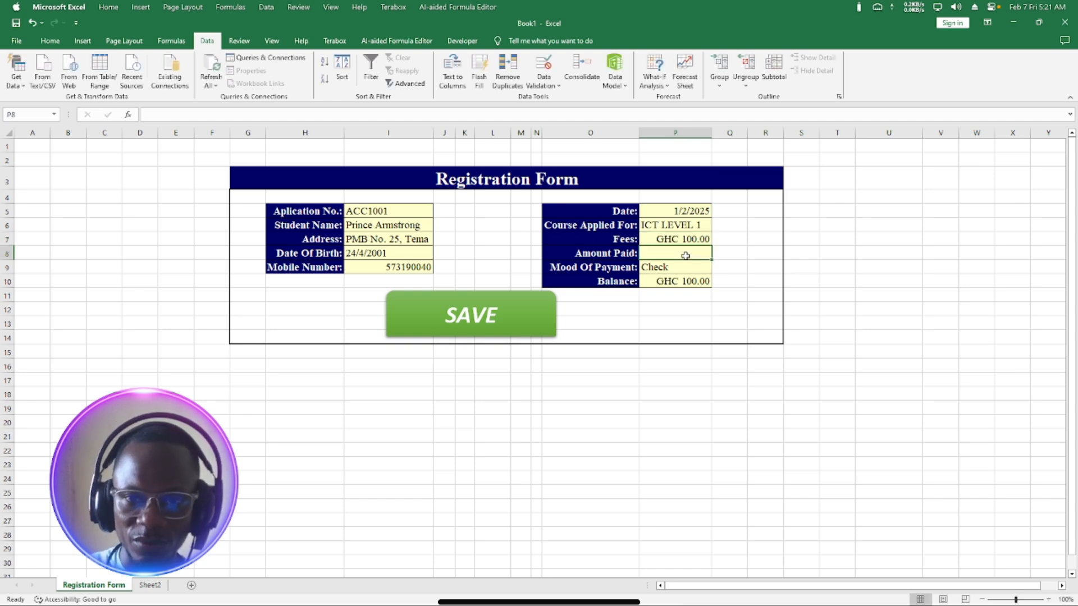
type("50")
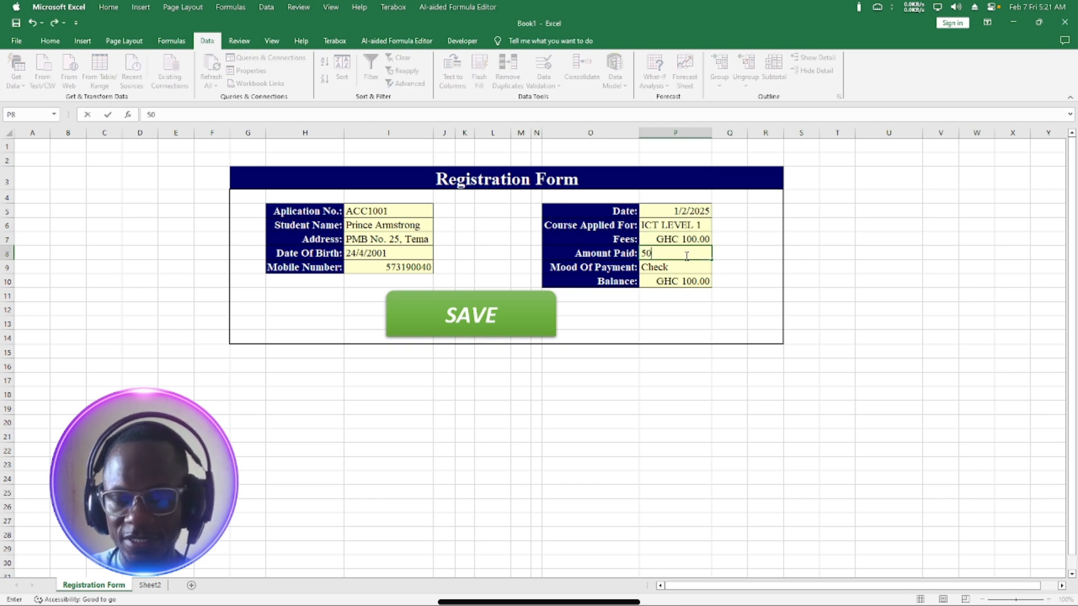
key("Return")
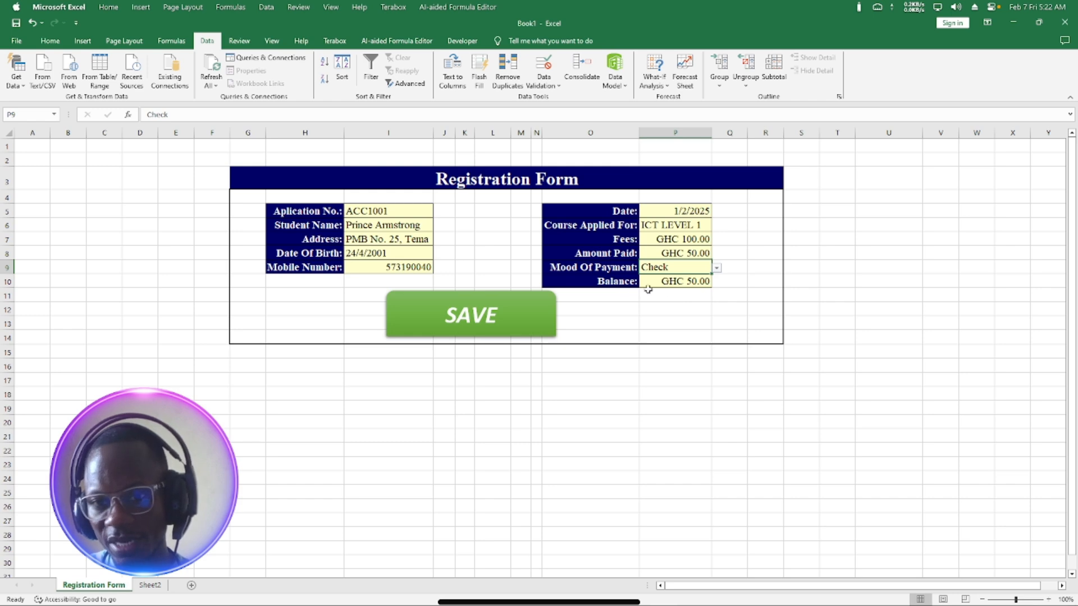
left_click(716, 268)
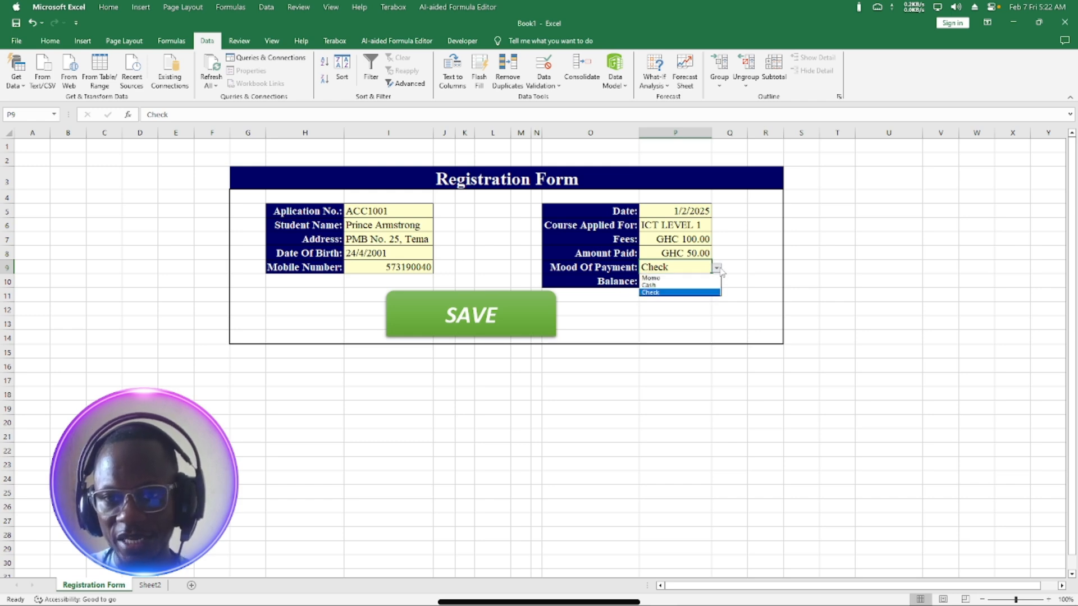
left_click(665, 278)
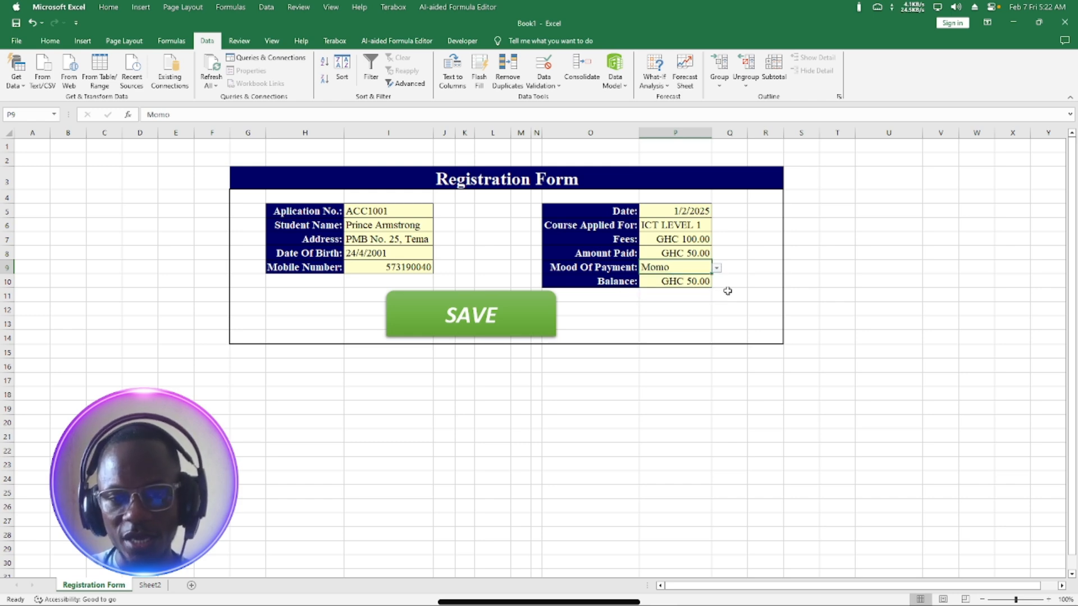
left_click(549, 314)
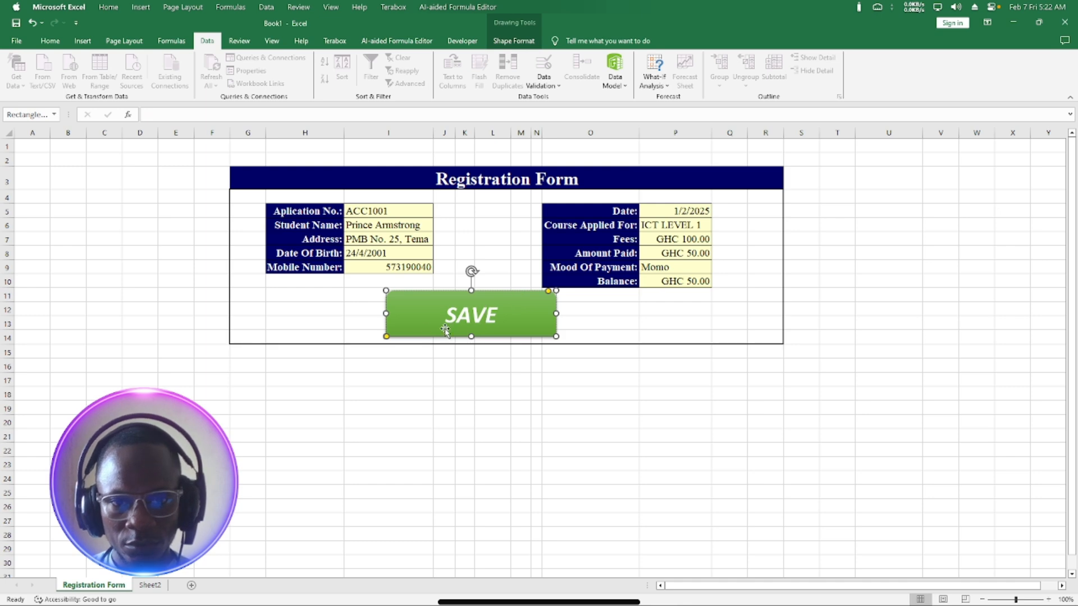
Rename the empty Sheet2 tab to Summary.
left_click(147, 585)
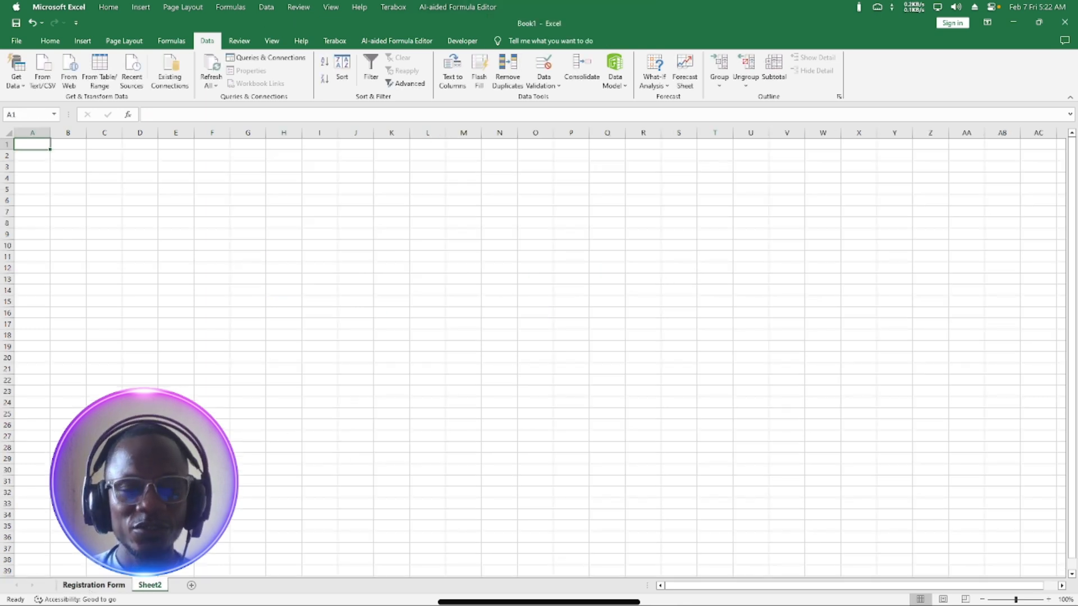
left_click(90, 586)
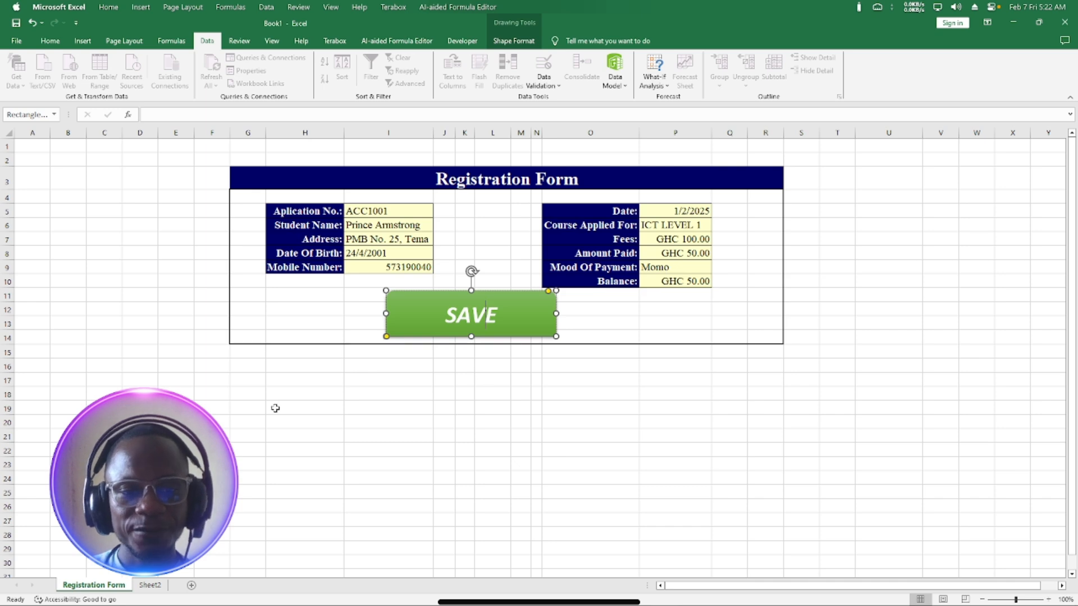
left_click(252, 388)
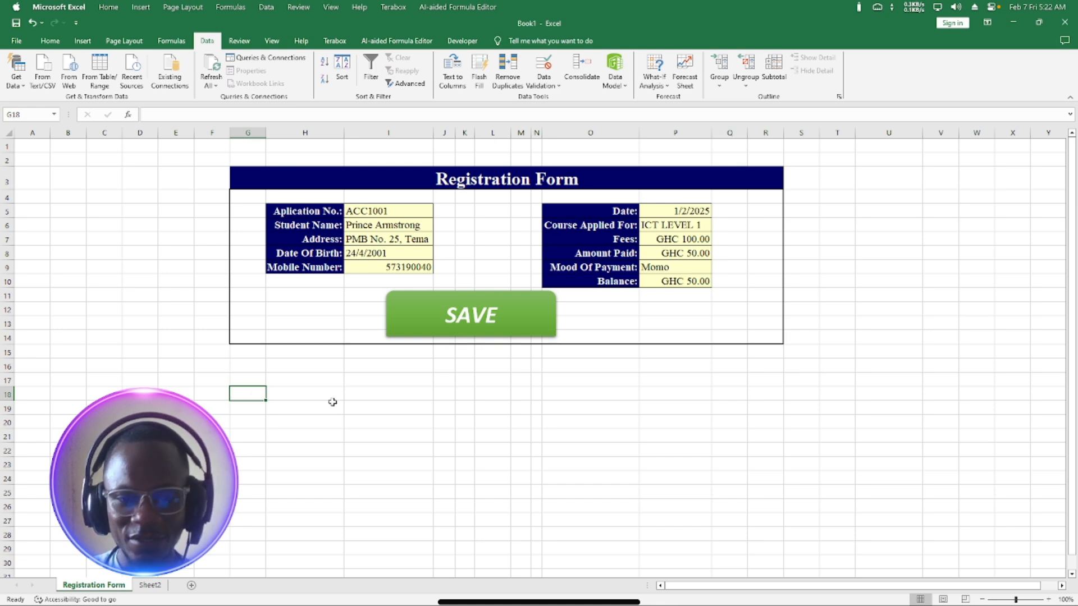
left_click(148, 585)
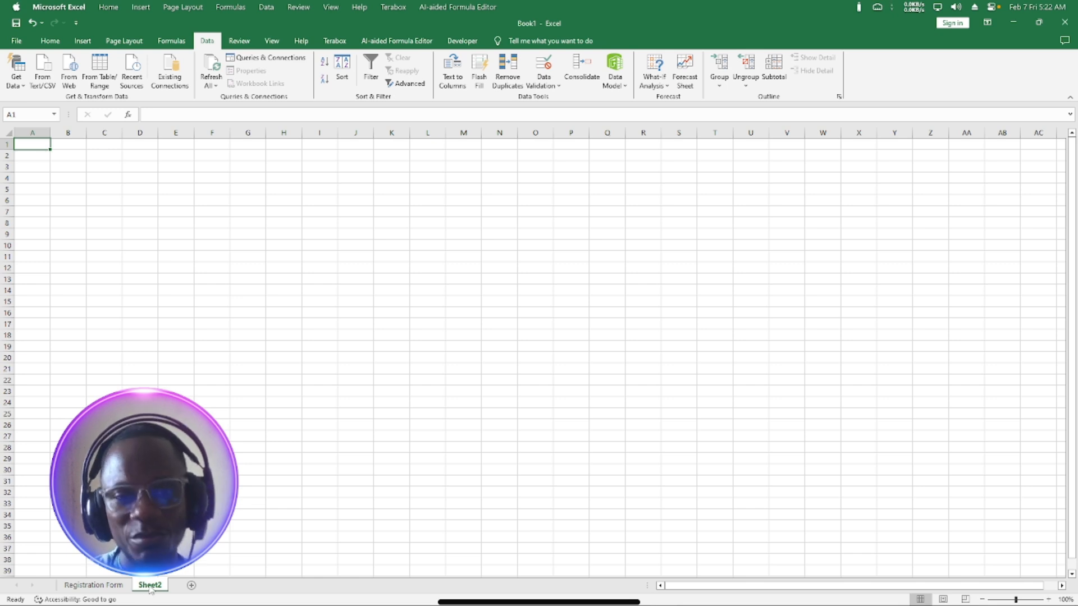
double_click(151, 585)
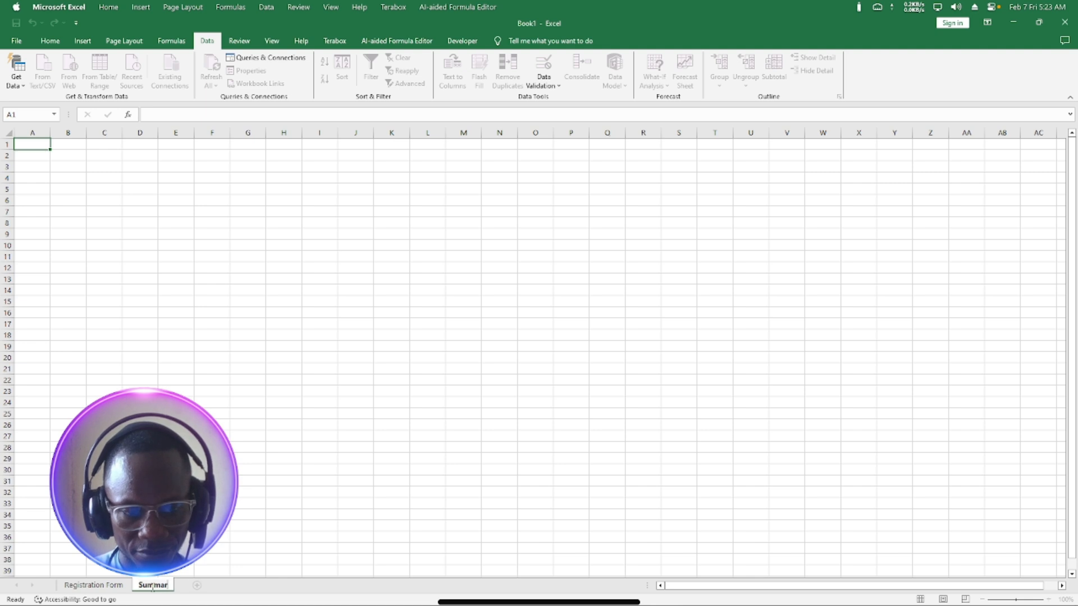
key("Return")
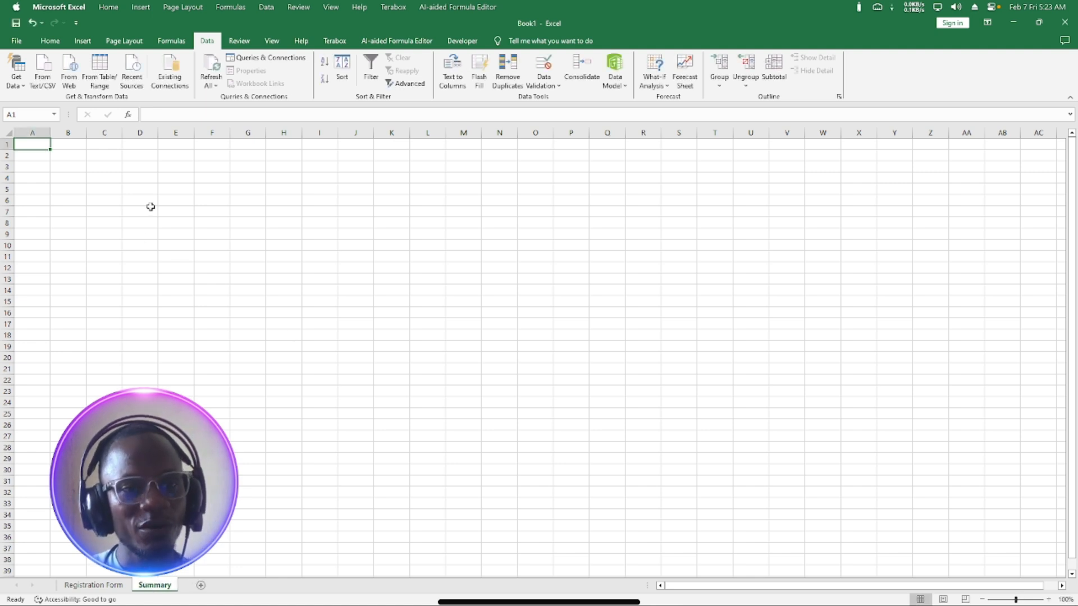
Select the whole Summary sheet and set its font to Times New Roman.
left_click(105, 153)
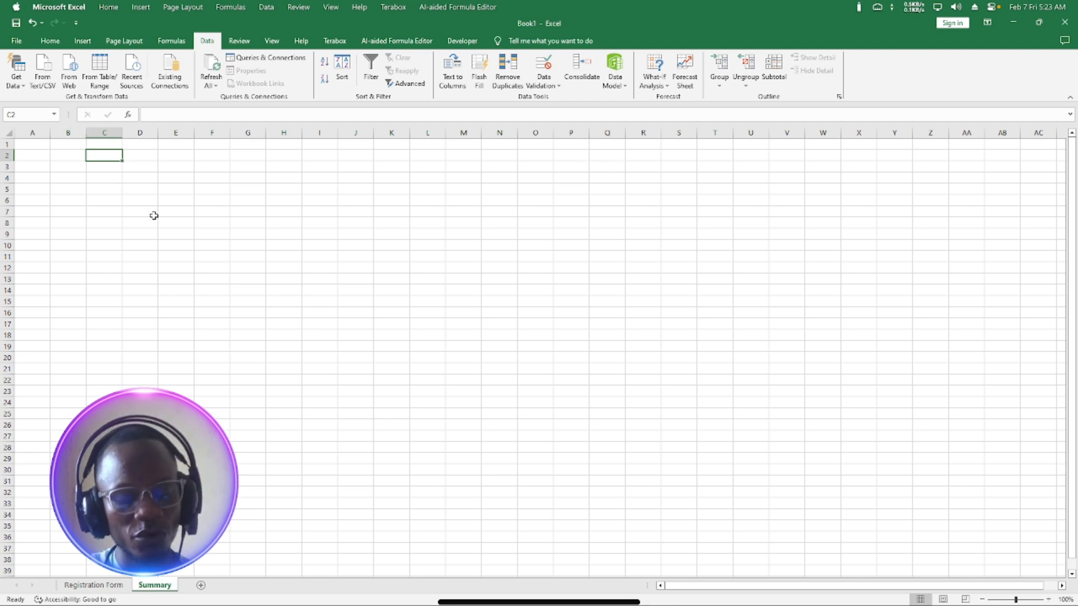
key("ctrl+a")
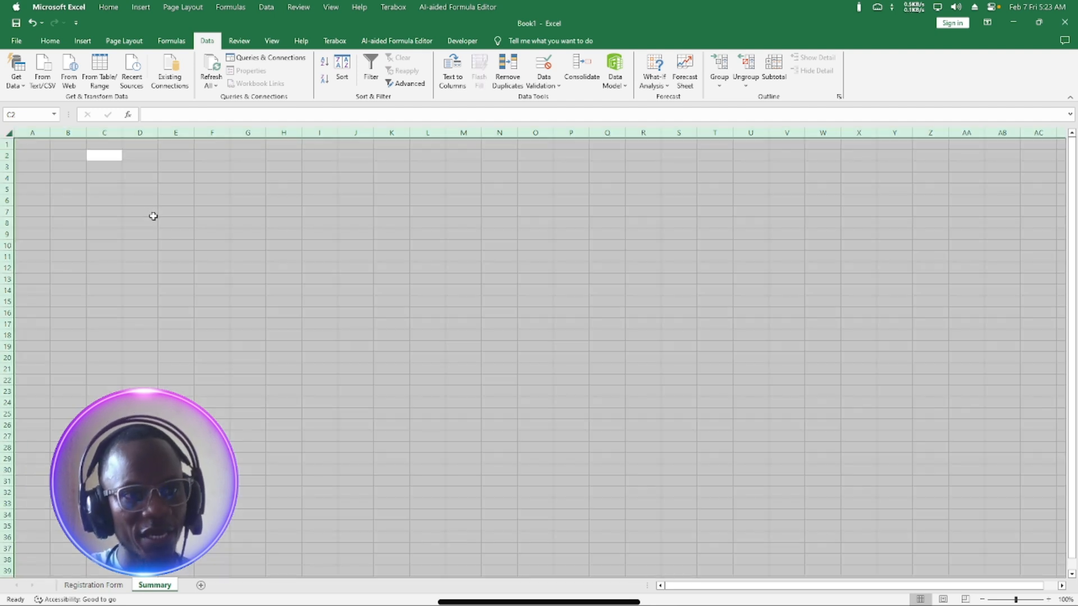
left_click(53, 45)
left_click(126, 63)
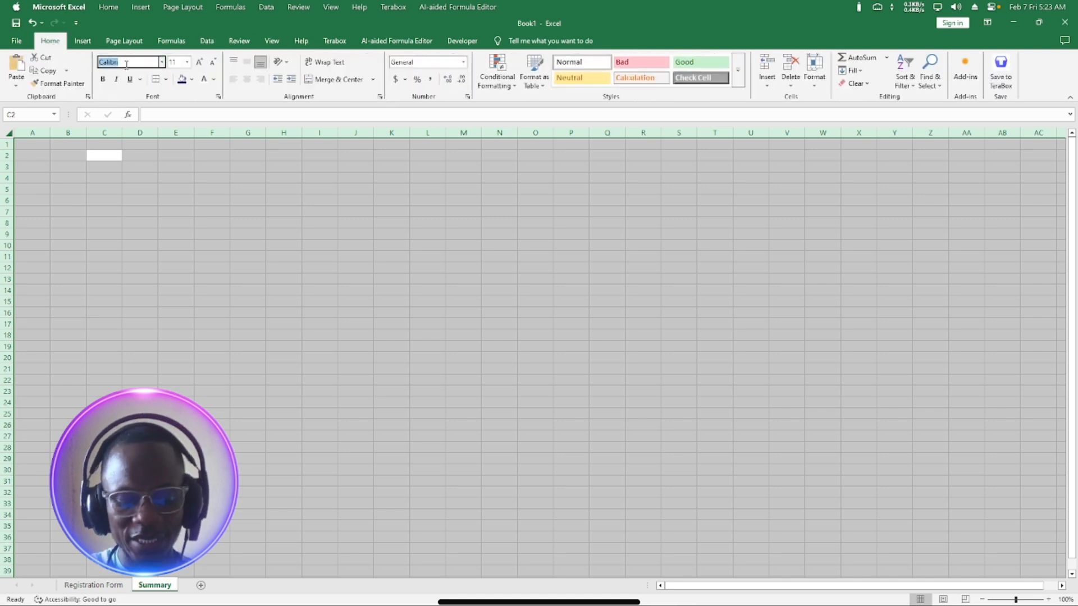
type("Times New Roman")
key("Return")
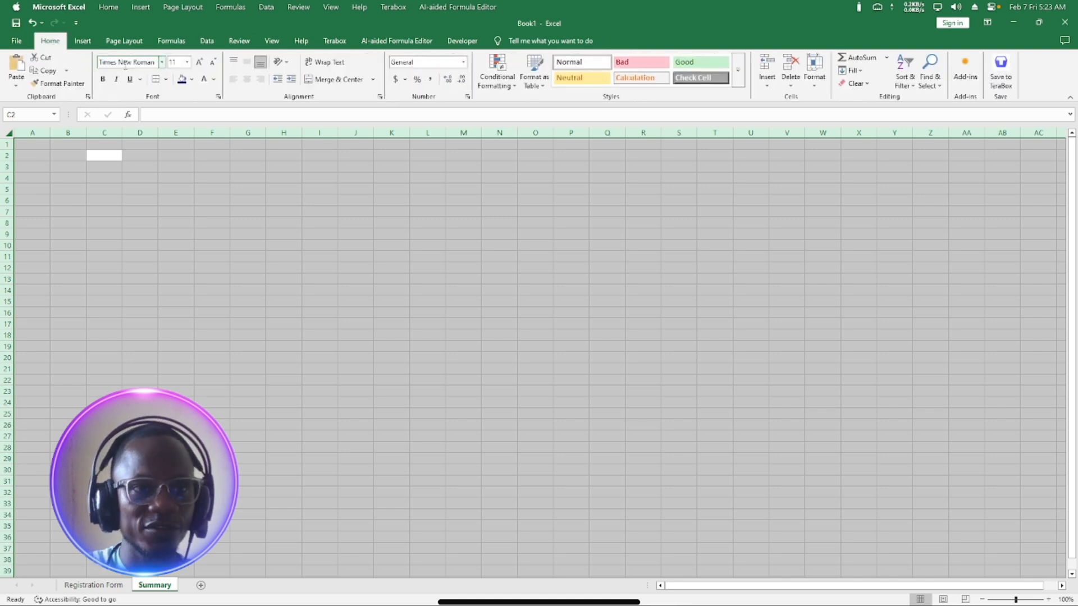
left_click(180, 63)
Apply font size 14 to the sheet and enter the heading Application No. in E2.
type("14")
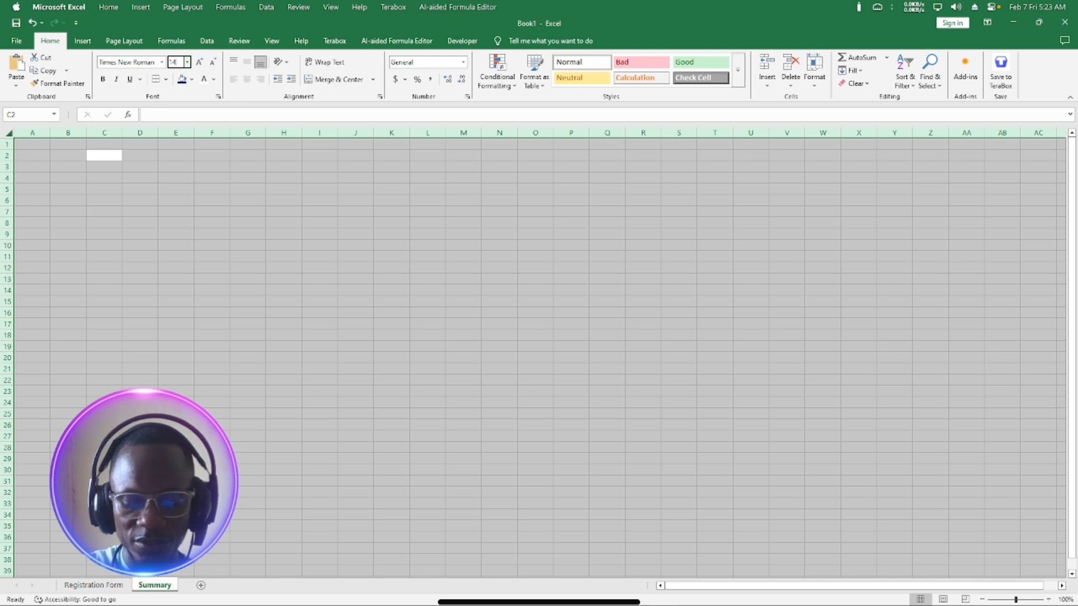
key("Return")
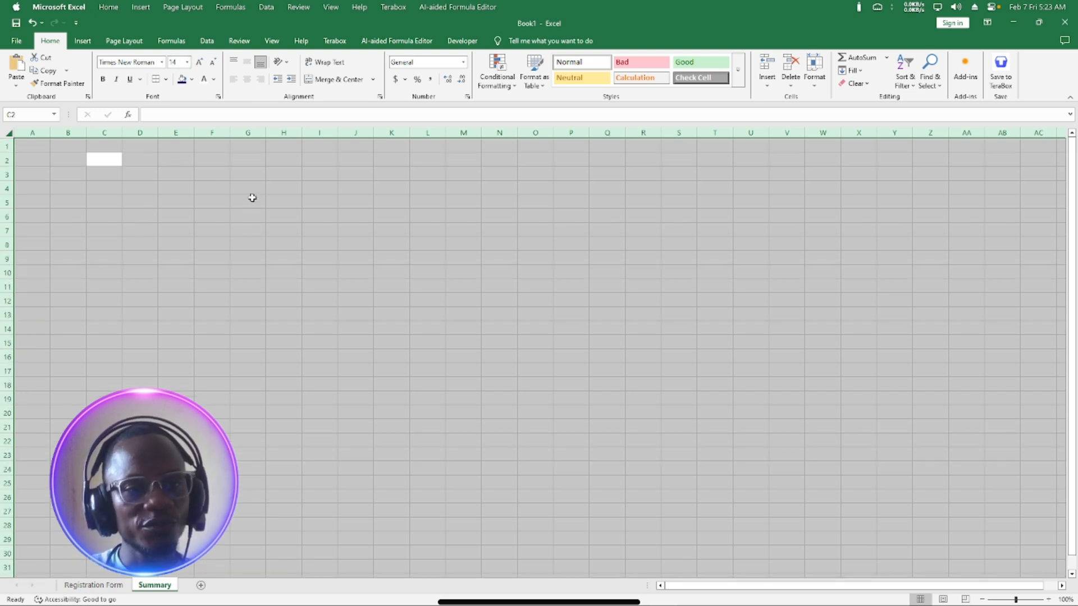
left_click(177, 159)
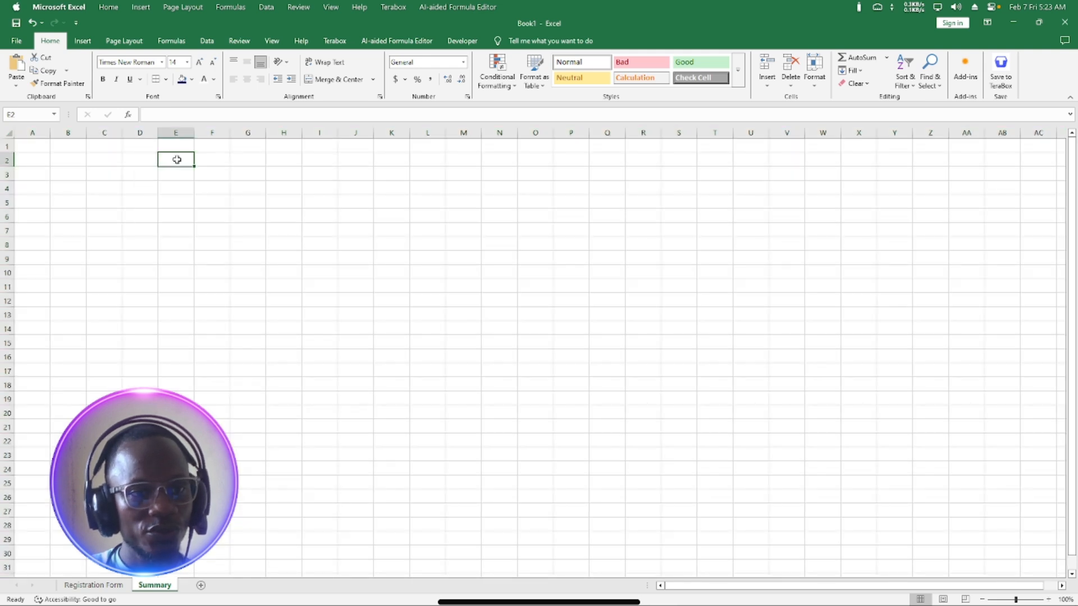
type("A")
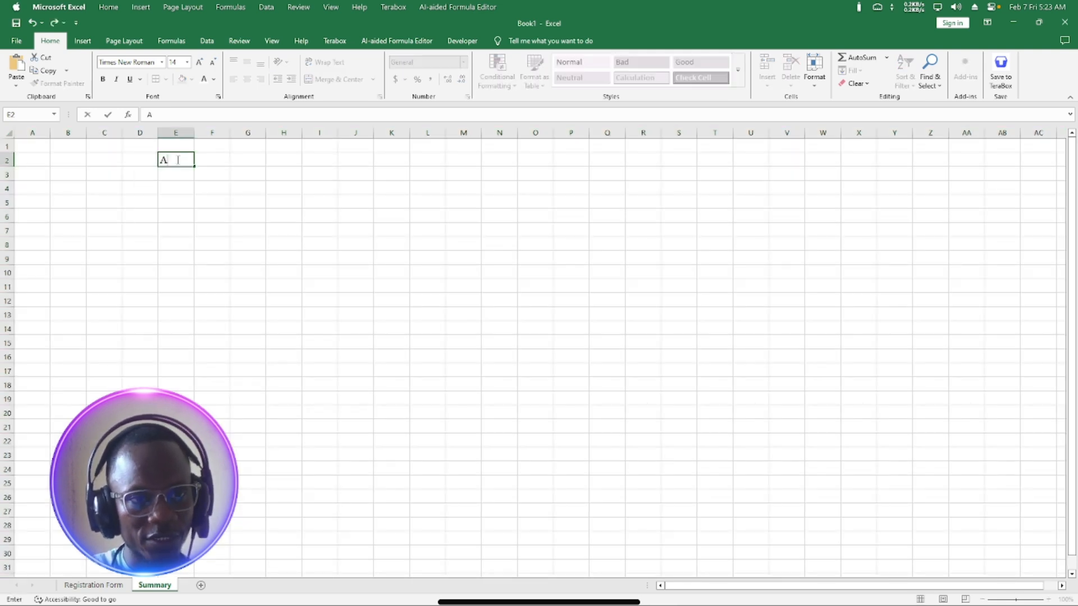
type("pplica")
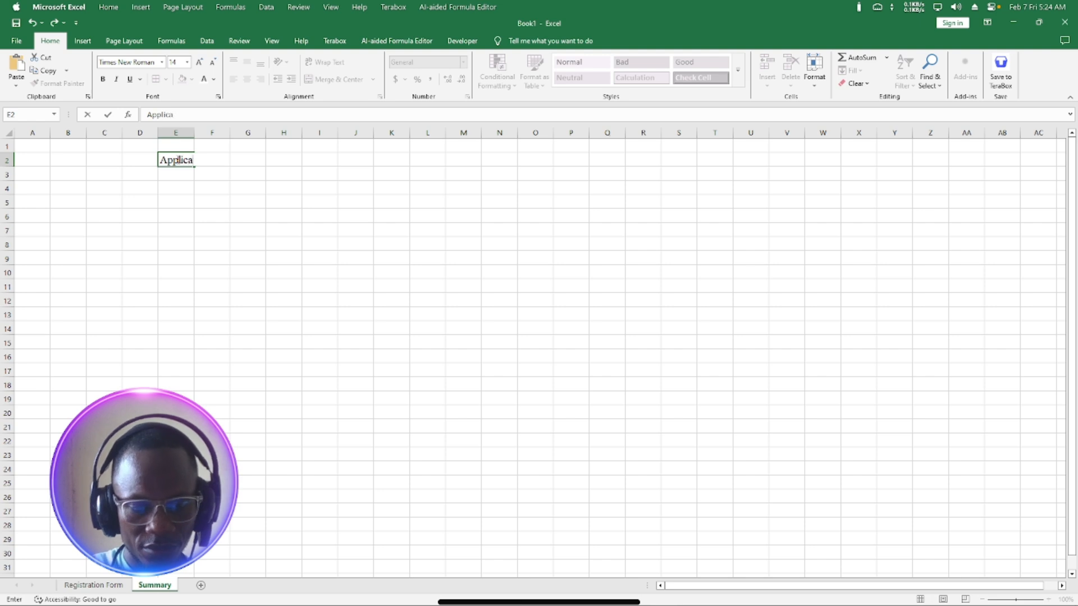
type("tion No.")
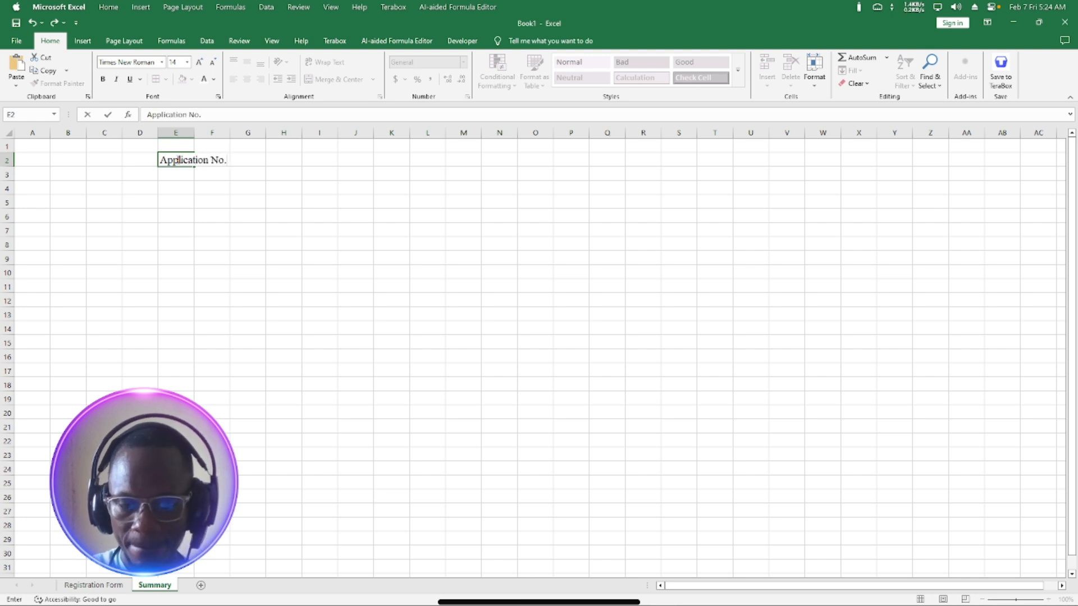
key("Return")
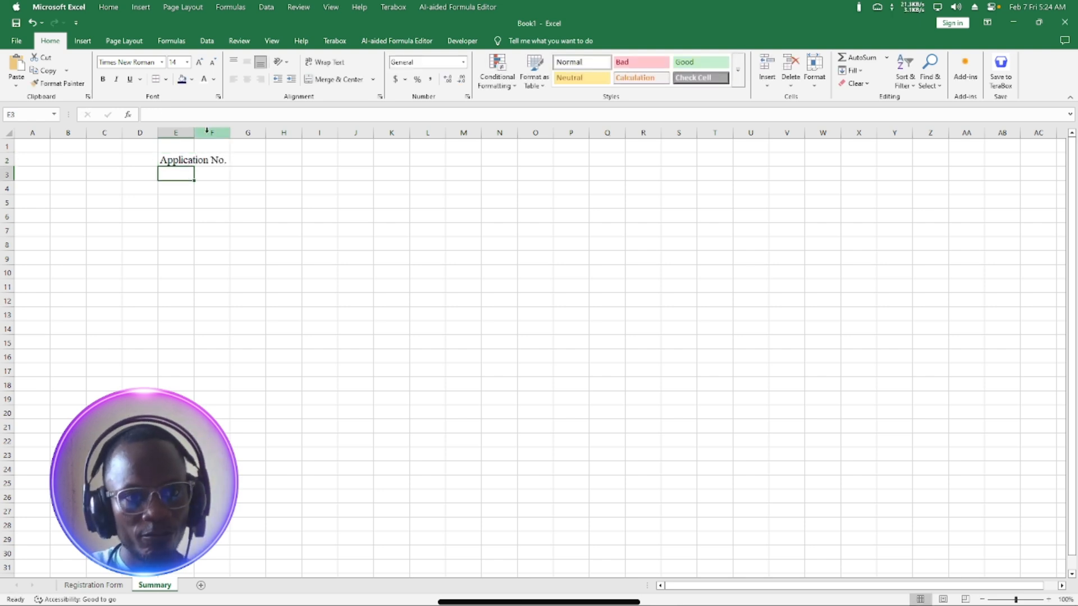
Enter the headings Date in F2 and Student Name in G2.
left_click(213, 159)
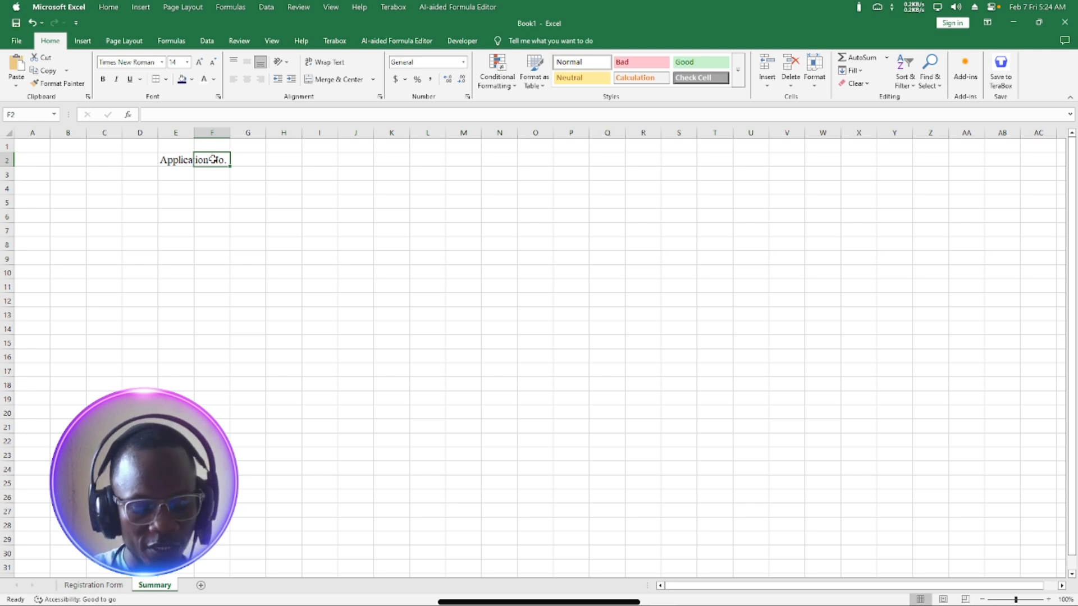
type("Date")
key("Return")
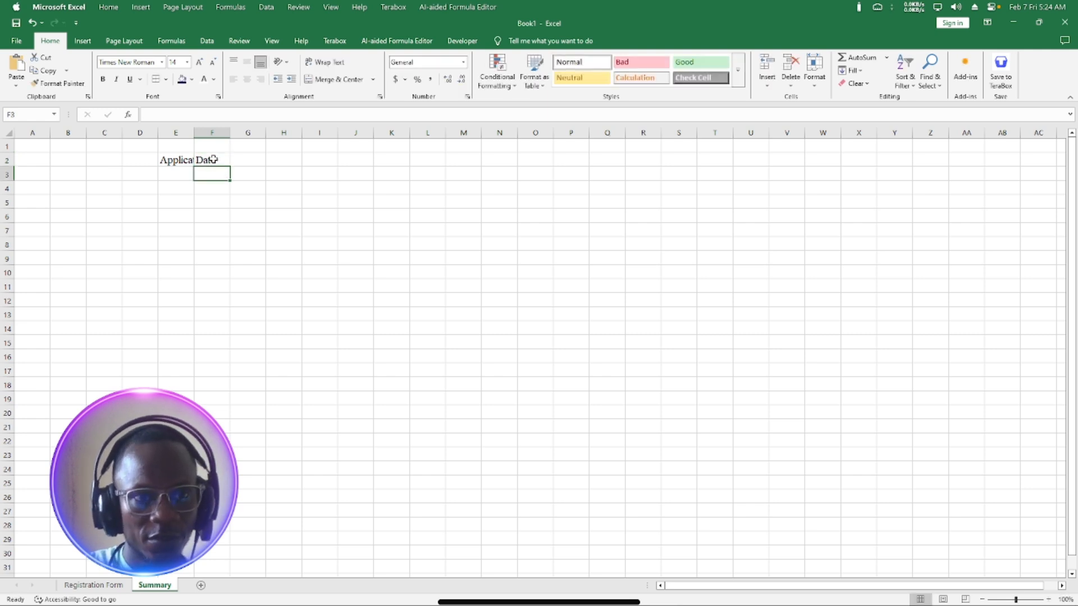
left_click(250, 159)
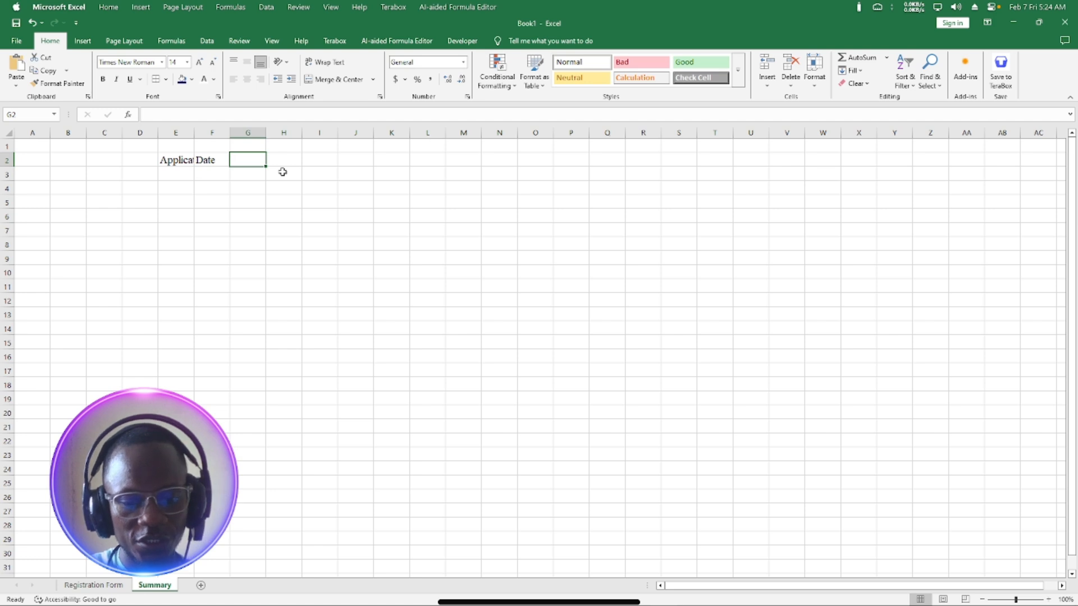
type("S")
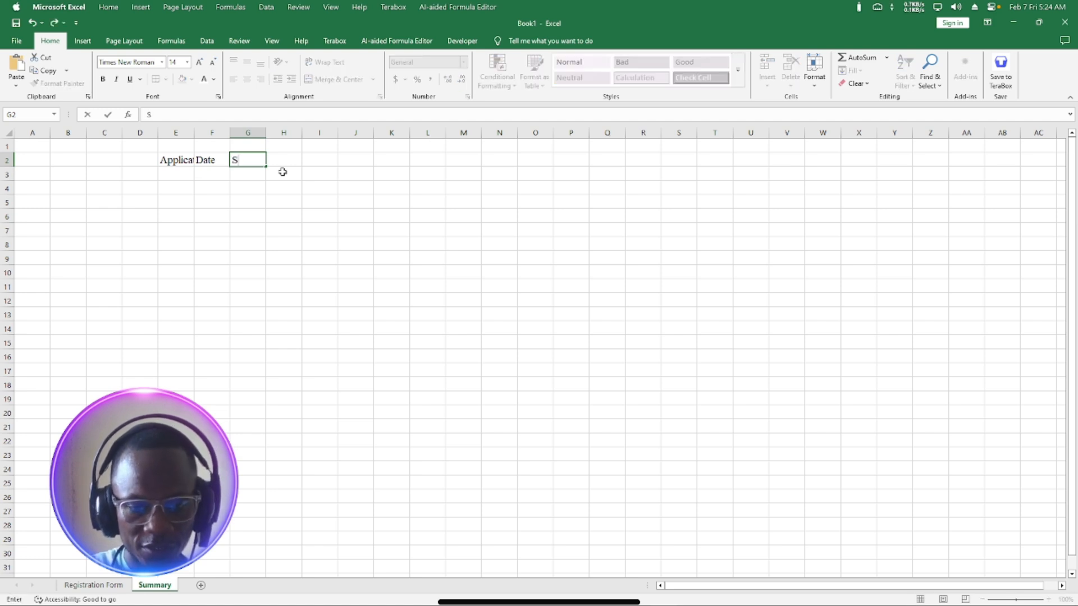
type("tudent Name")
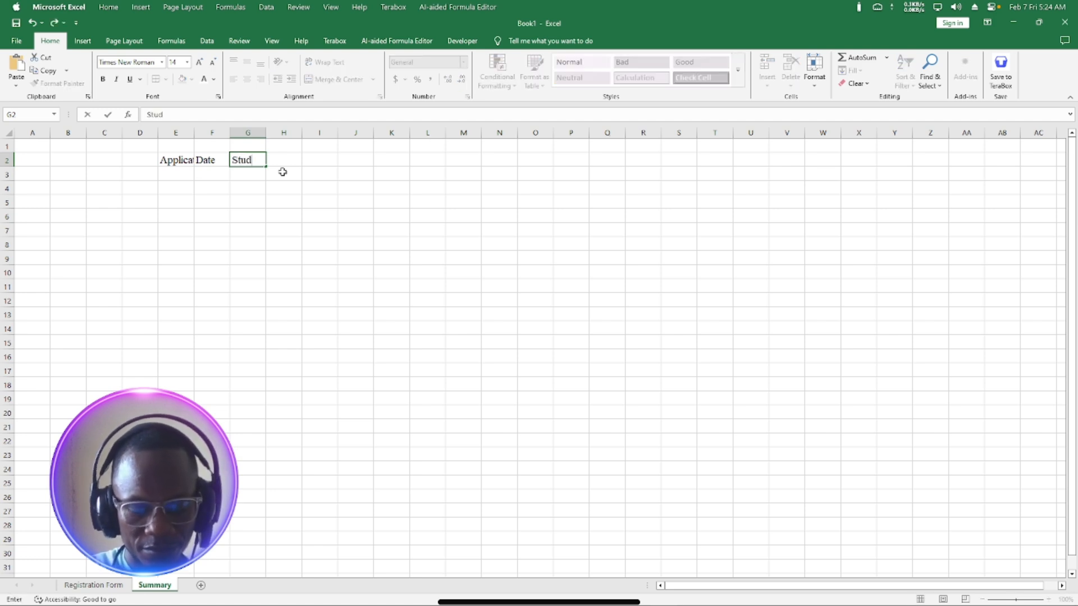
key("Return")
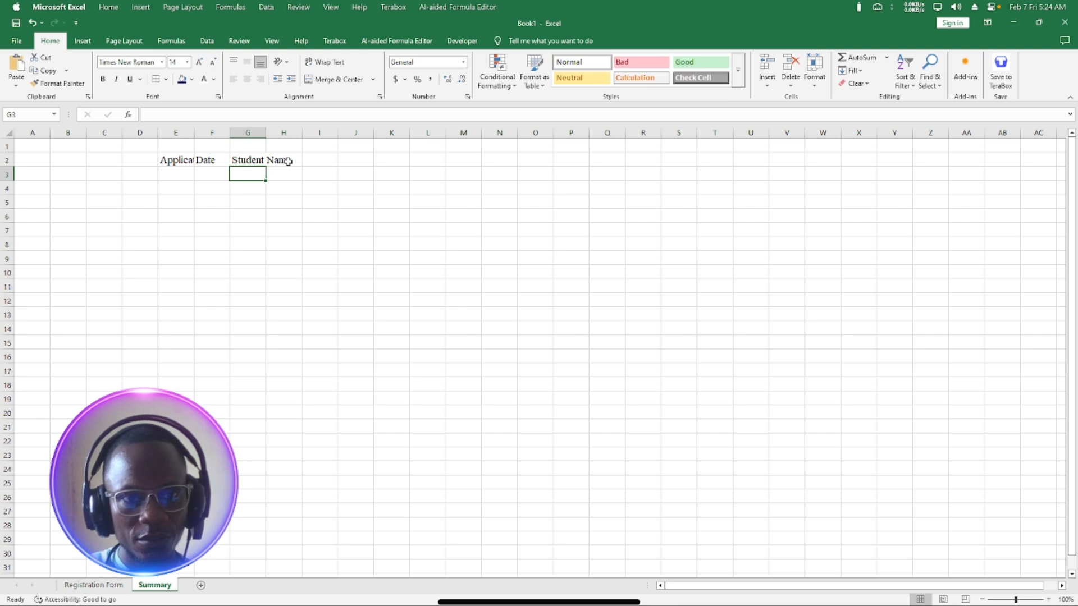
left_click(288, 161)
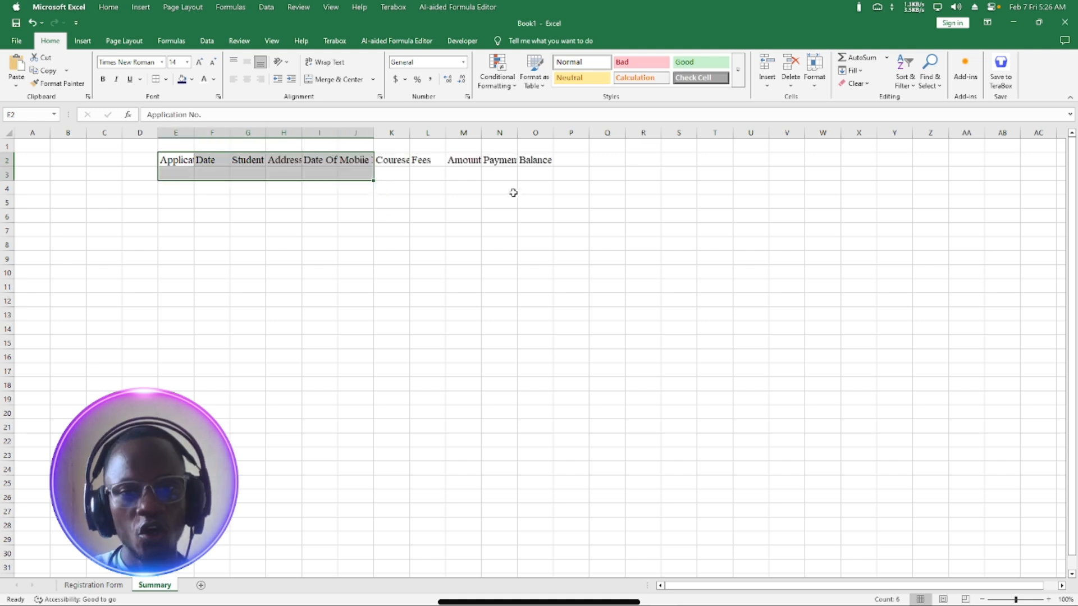
AutoFit columns E to O to their headings, then select the heading row E2:O2.
mouse_move(178, 133)
left_mouse_down()
mouse_move(510, 145)
mouse_move(553, 130)
left_mouse_up()
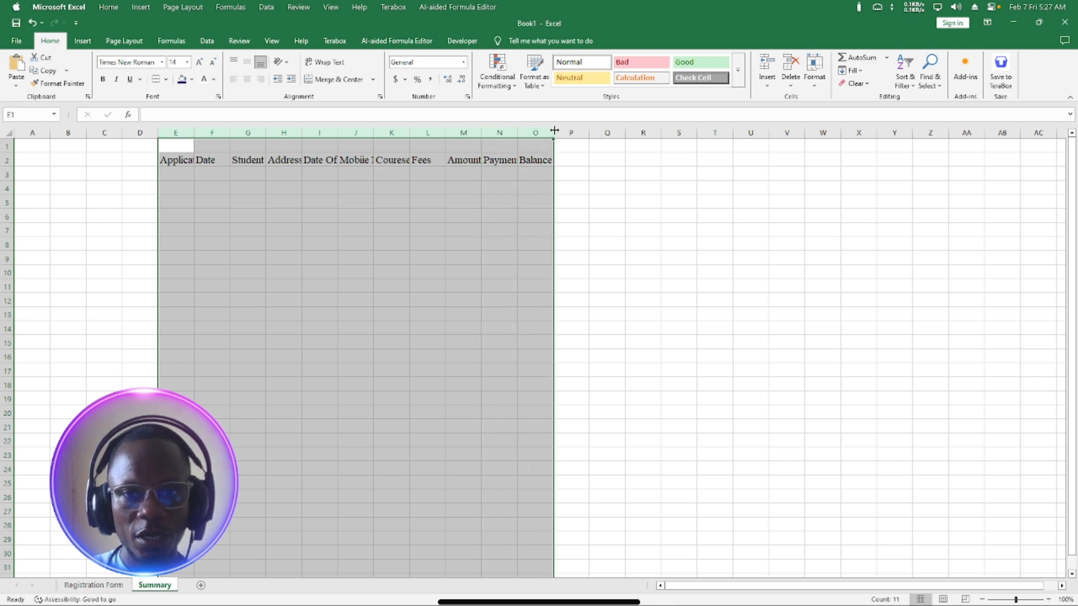
double_click(554, 129)
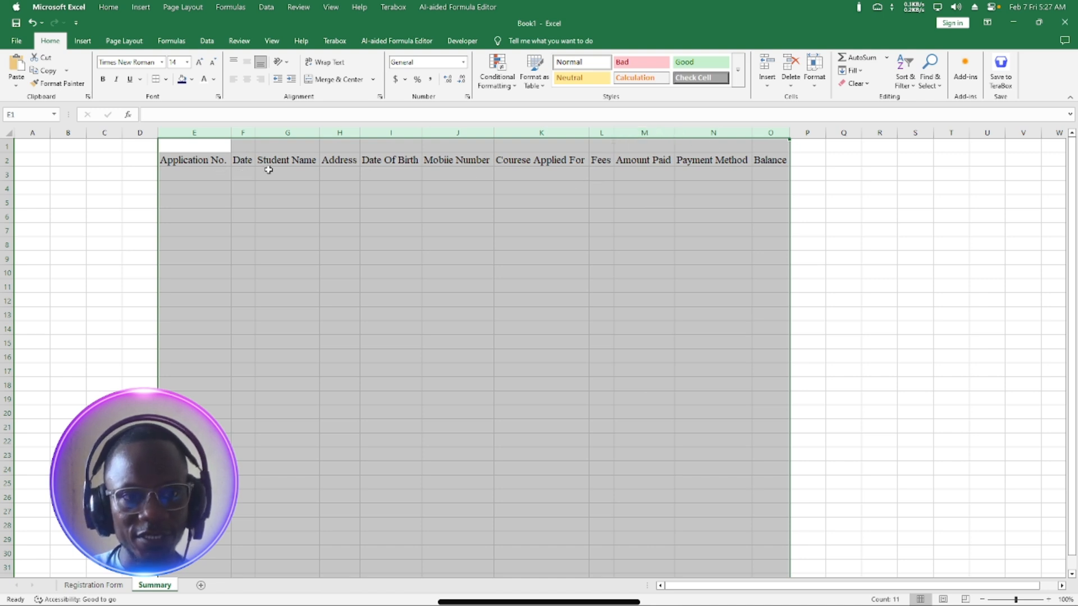
left_click(274, 213)
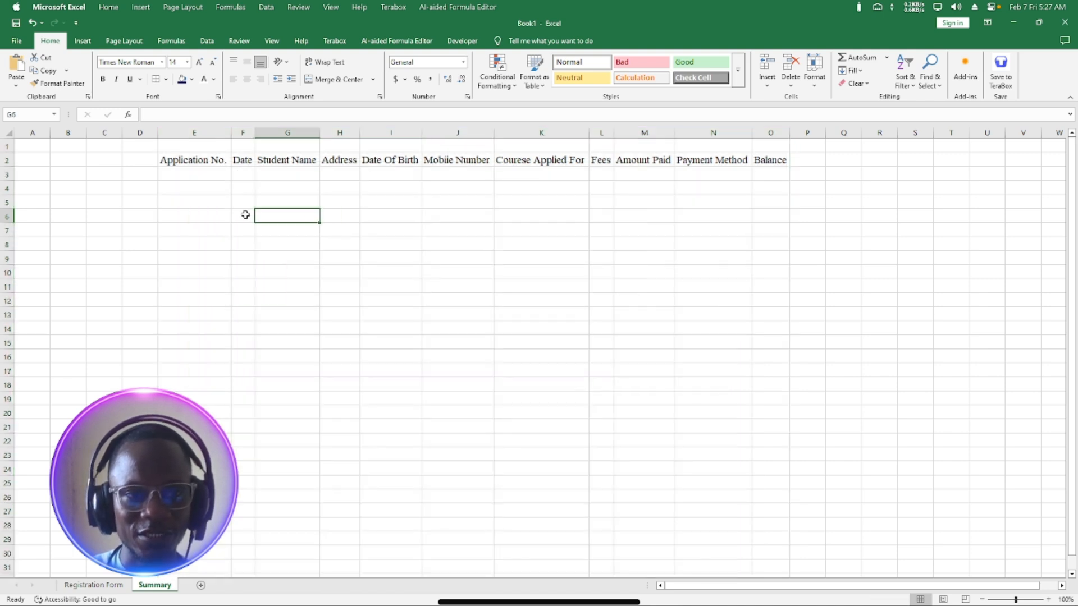
left_click(174, 162)
left_click_drag(174, 162, 769, 161)
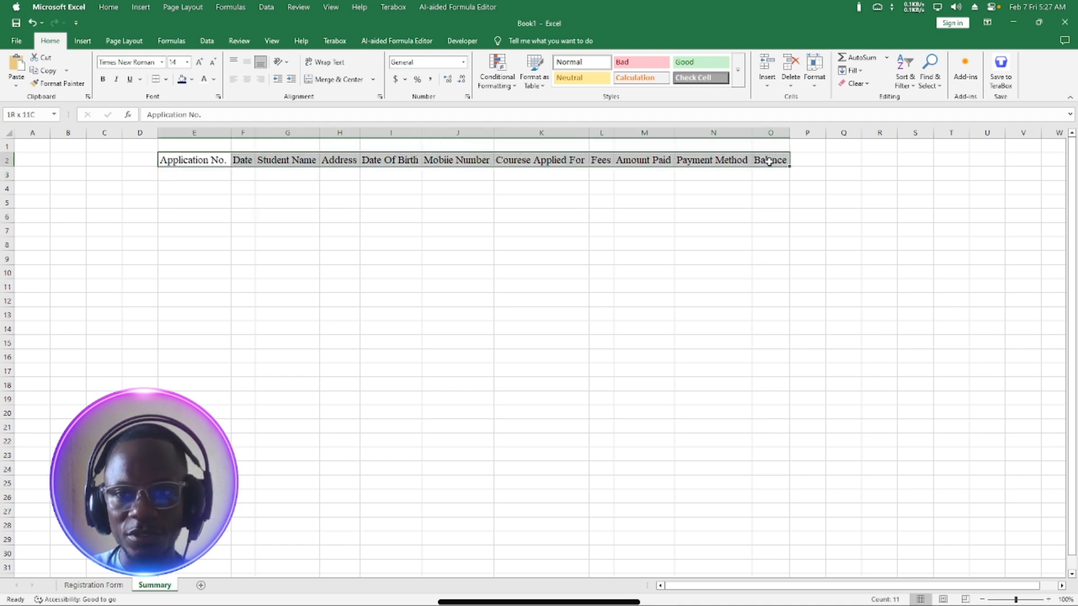
Give headings E2:O2 a dark navy fill with white text, then reselect the row to copy.
left_click(181, 78)
left_click(204, 80)
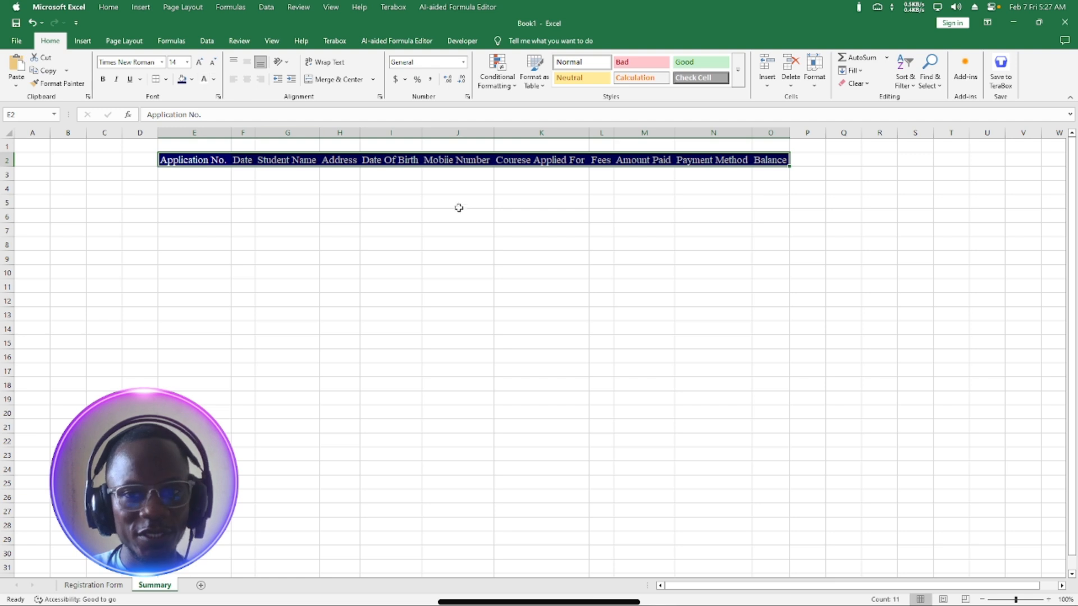
left_click(352, 232)
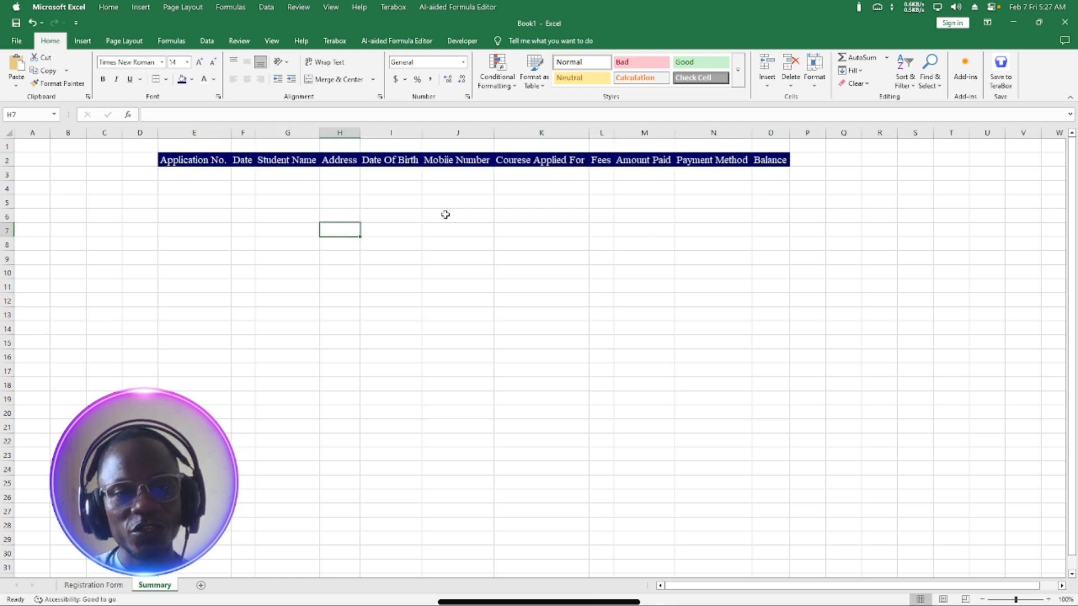
left_click(163, 161)
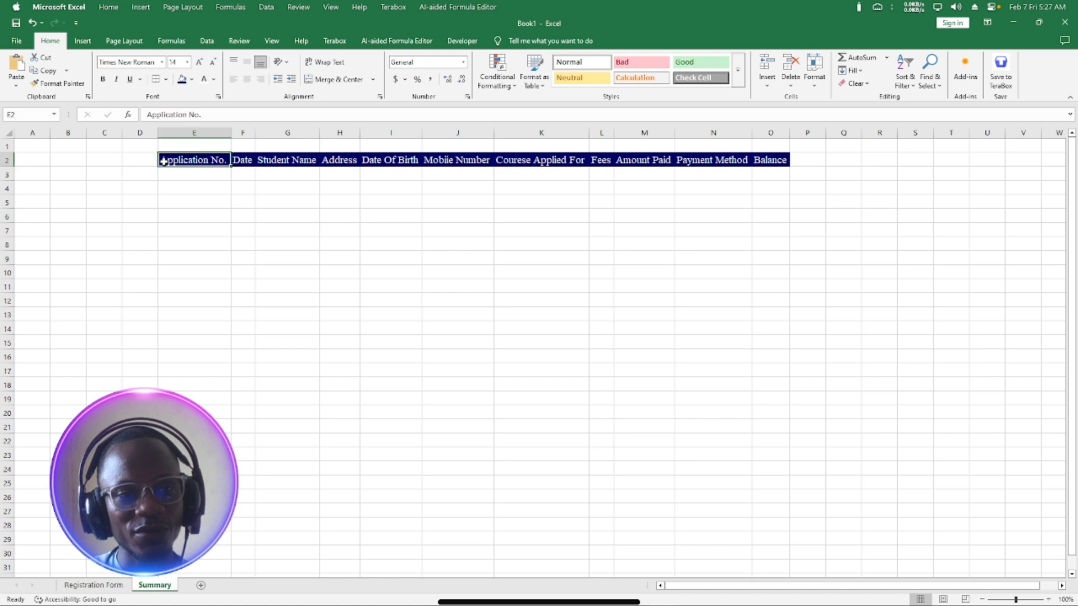
left_click_drag(163, 161, 763, 161)
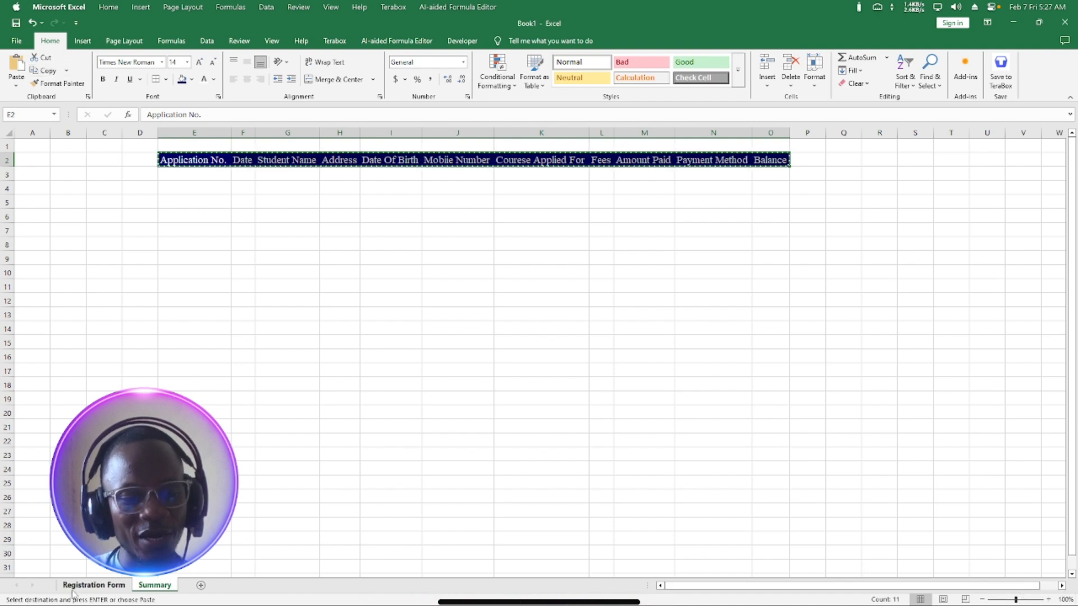
On Registration Form, paste the headings at F17, undo it, and select U3 instead.
left_click(111, 585)
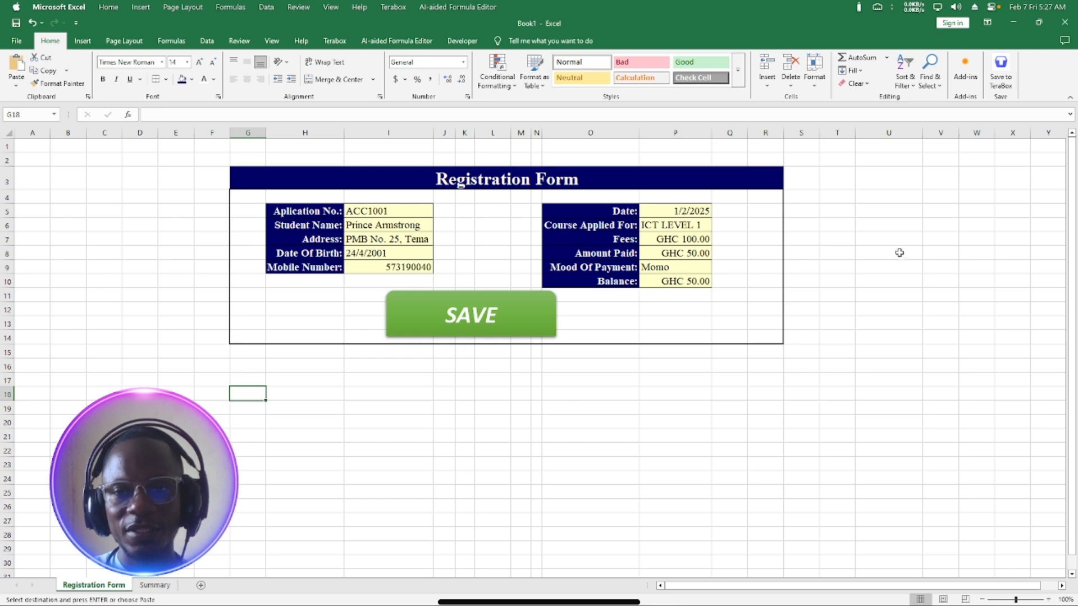
left_click(208, 381)
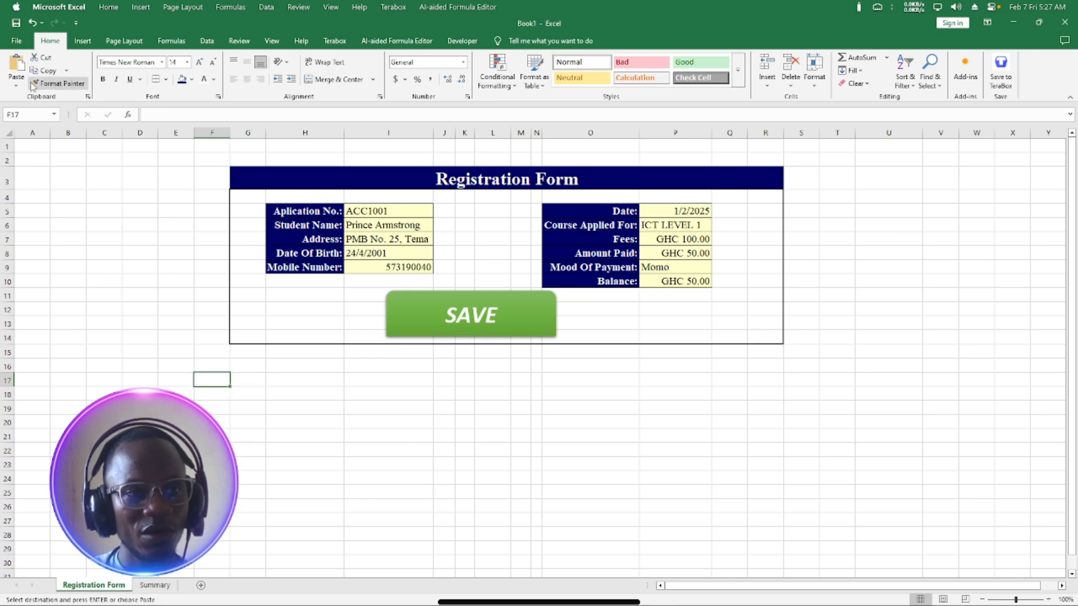
left_click(16, 63)
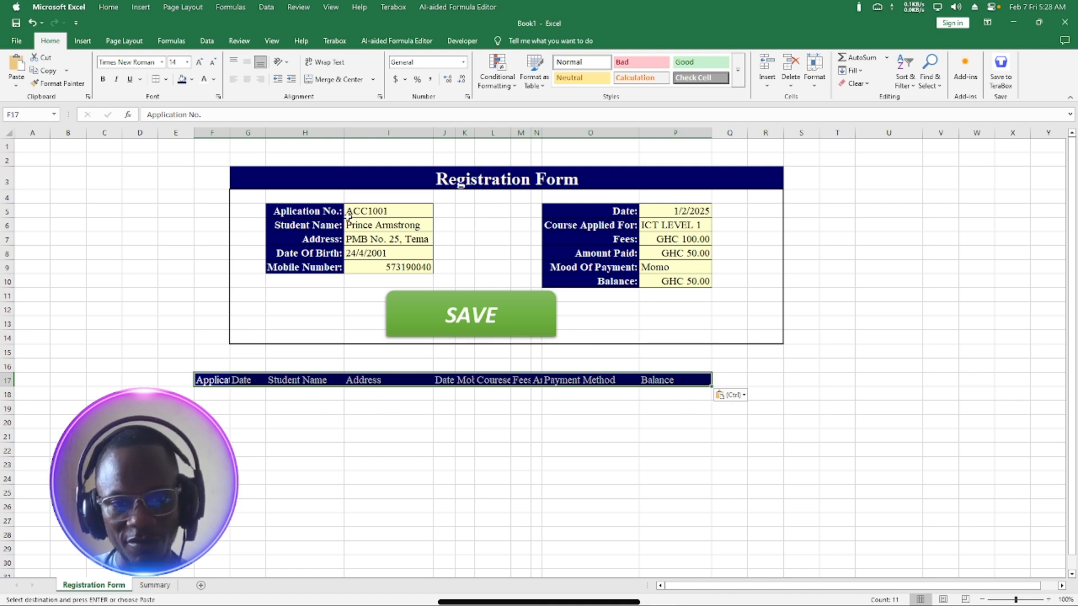
key("ctrl+z")
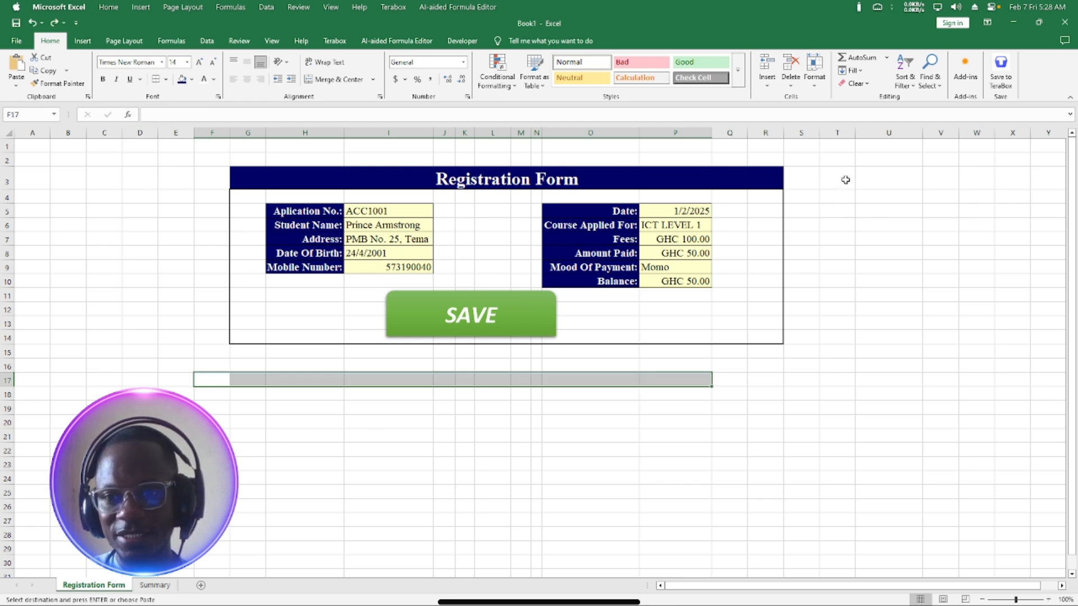
left_click(877, 180)
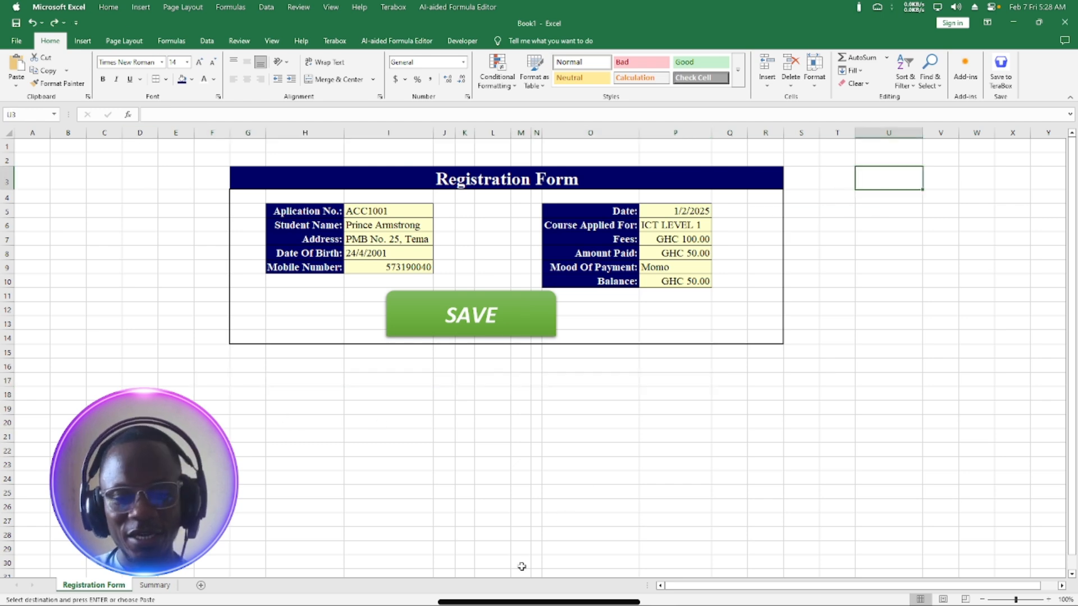
scroll(1067, 589, "right", 6)
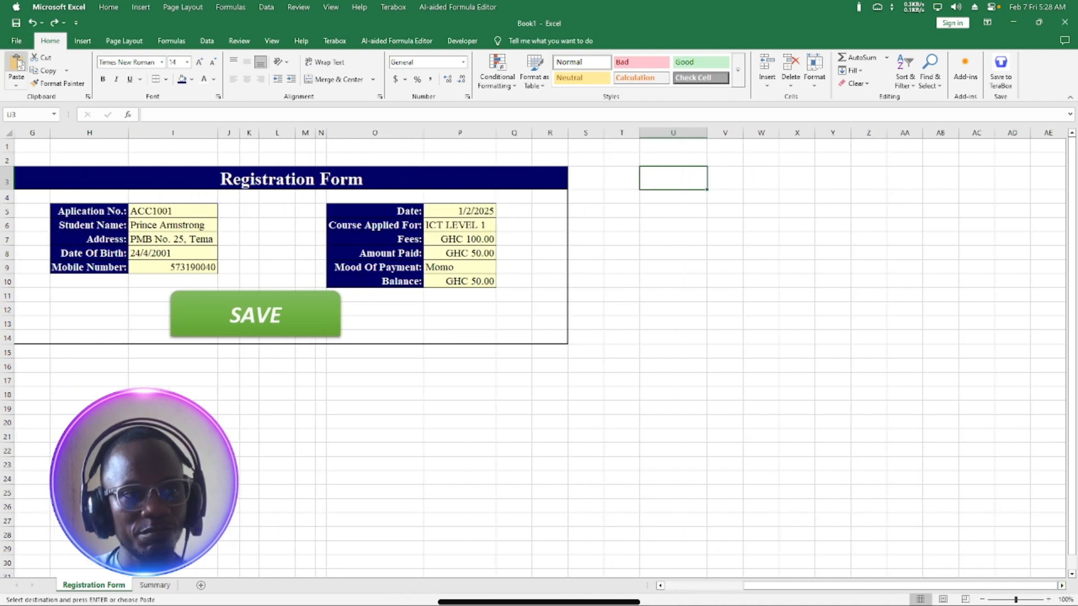
Paste the copied headings into U3 as Values & Number Formatting.
left_click(16, 84)
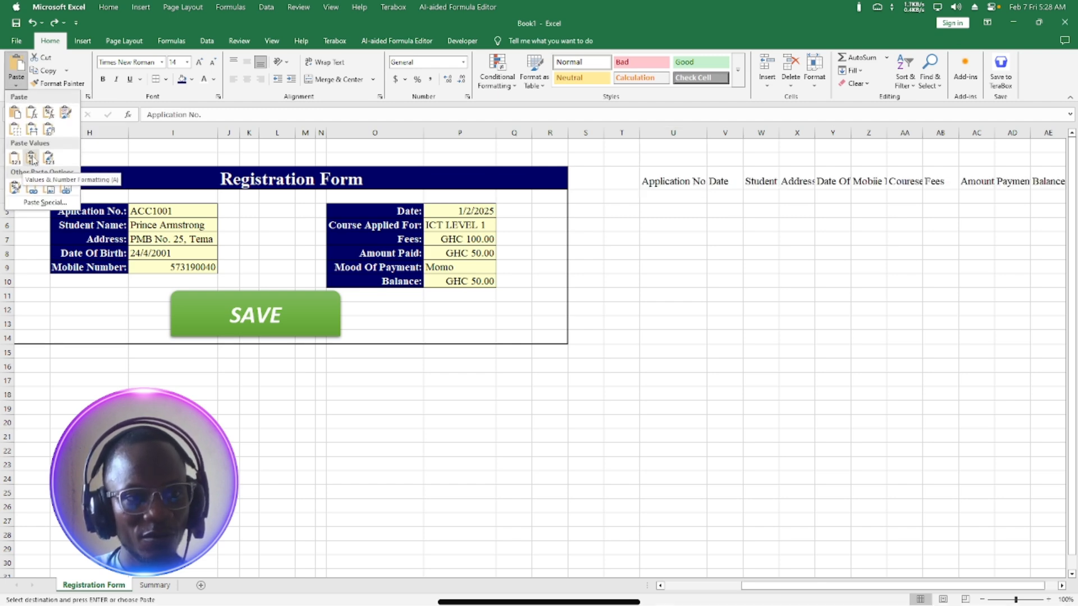
left_click(32, 159)
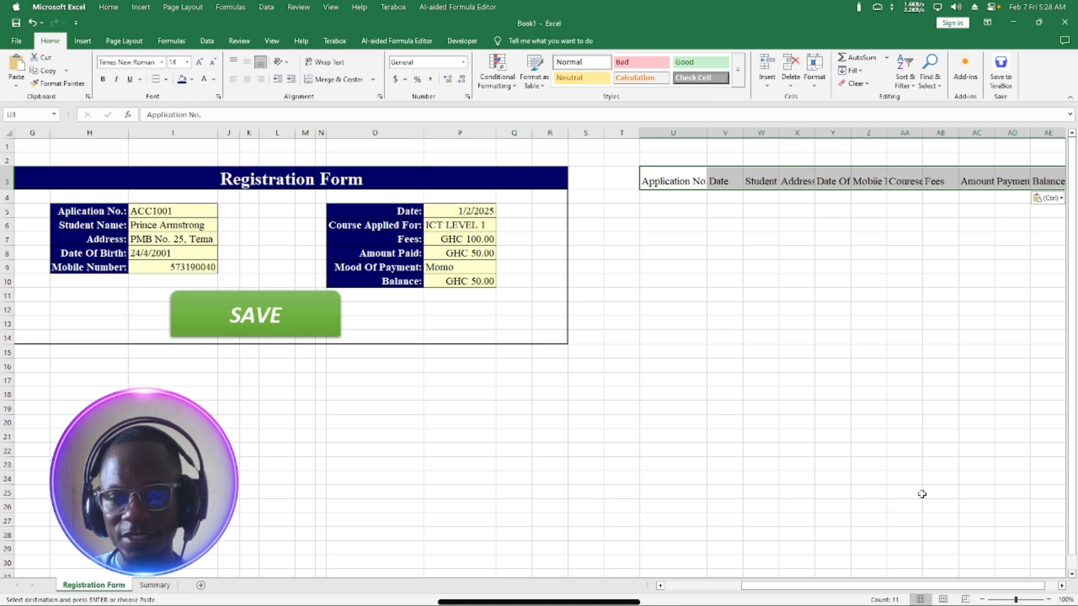
left_click(1062, 586)
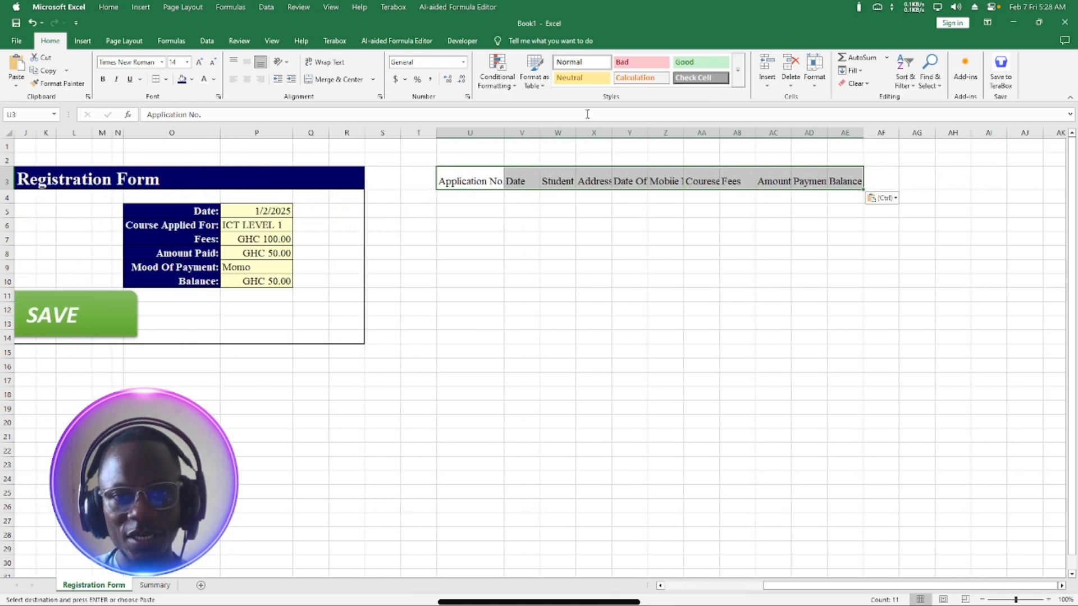
AutoFit columns U to AE so the pasted headings show in full.
left_click(470, 133)
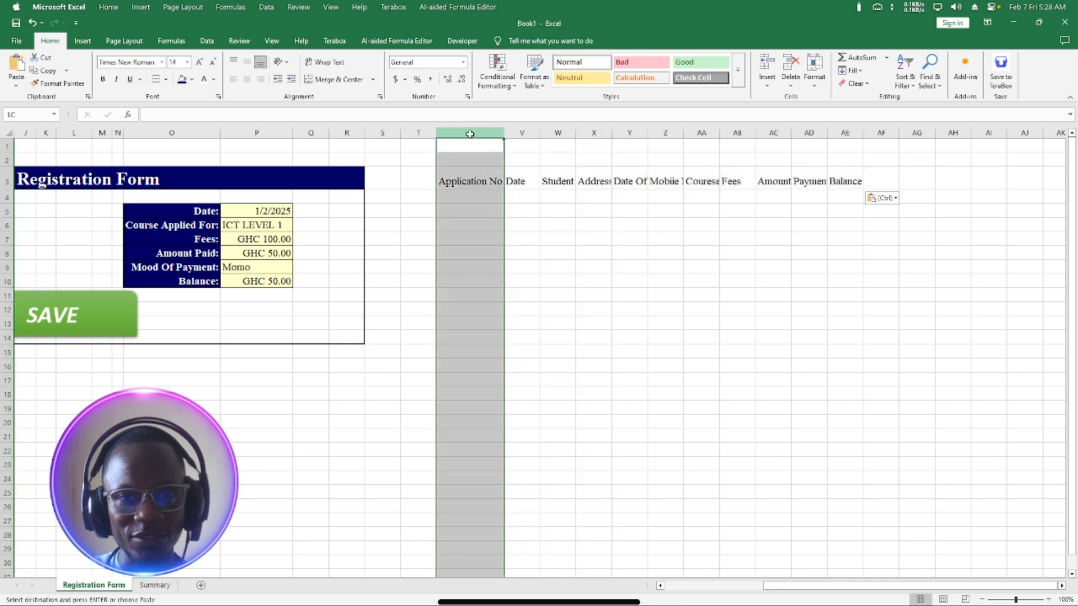
left_click_drag(469, 134, 856, 133)
double_click(862, 132)
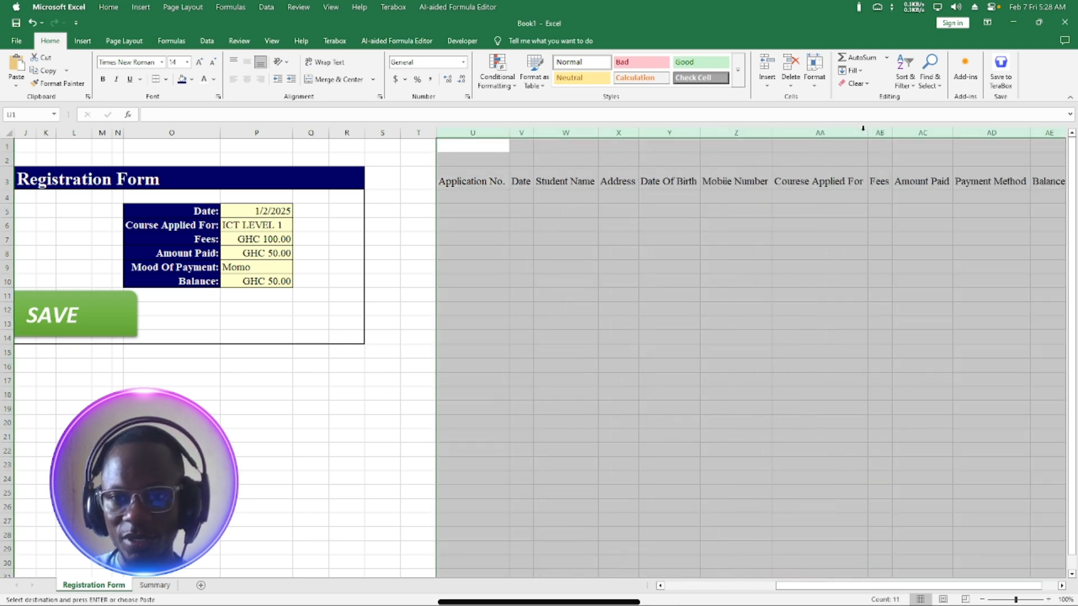
left_click(549, 219)
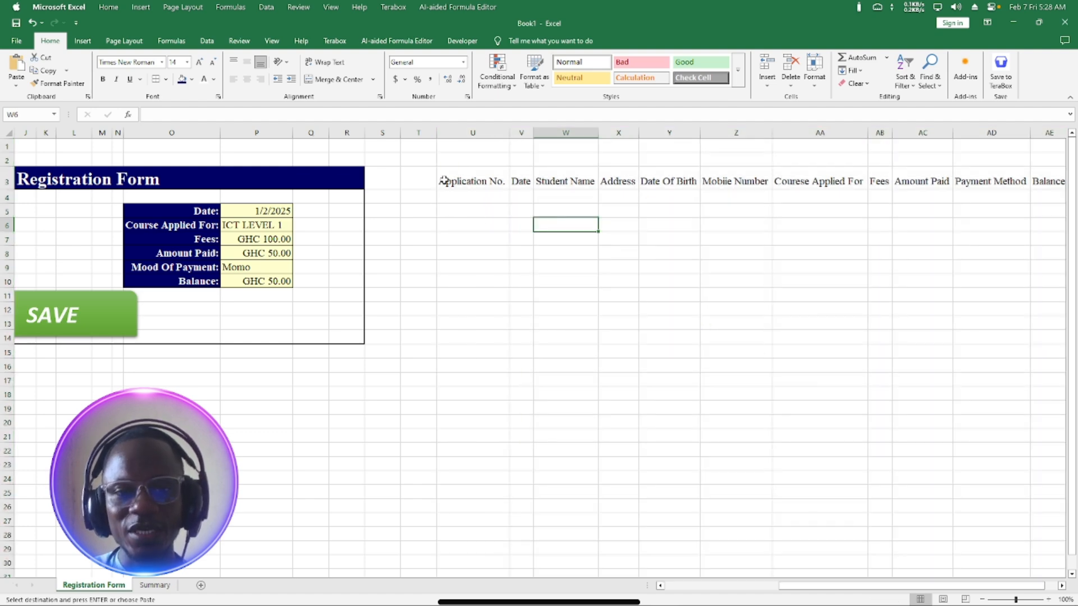
left_click_drag(443, 181, 994, 181)
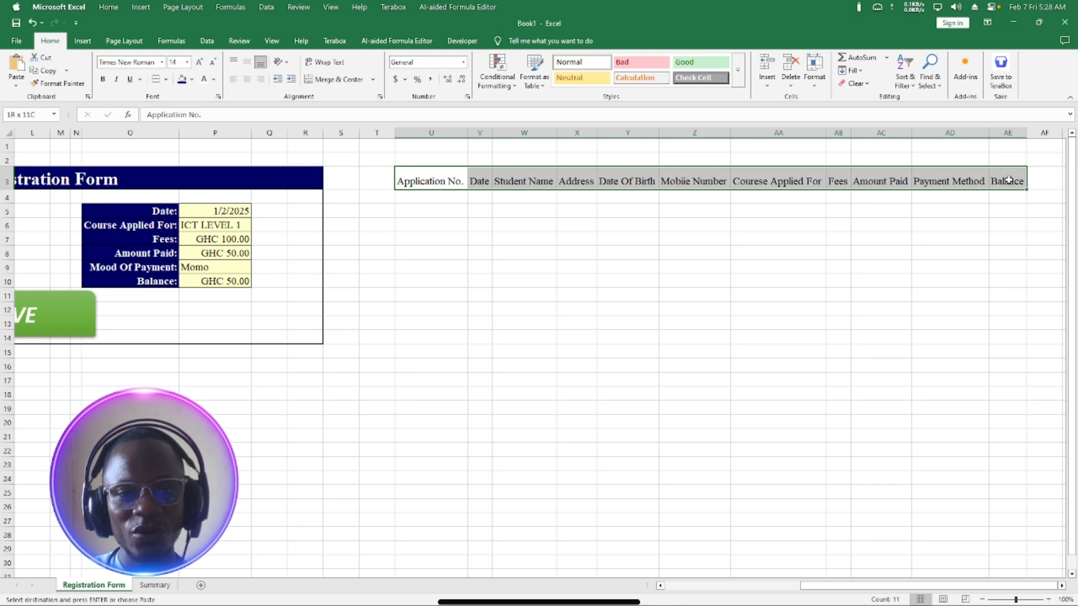
left_click_drag(809, 589, 763, 594)
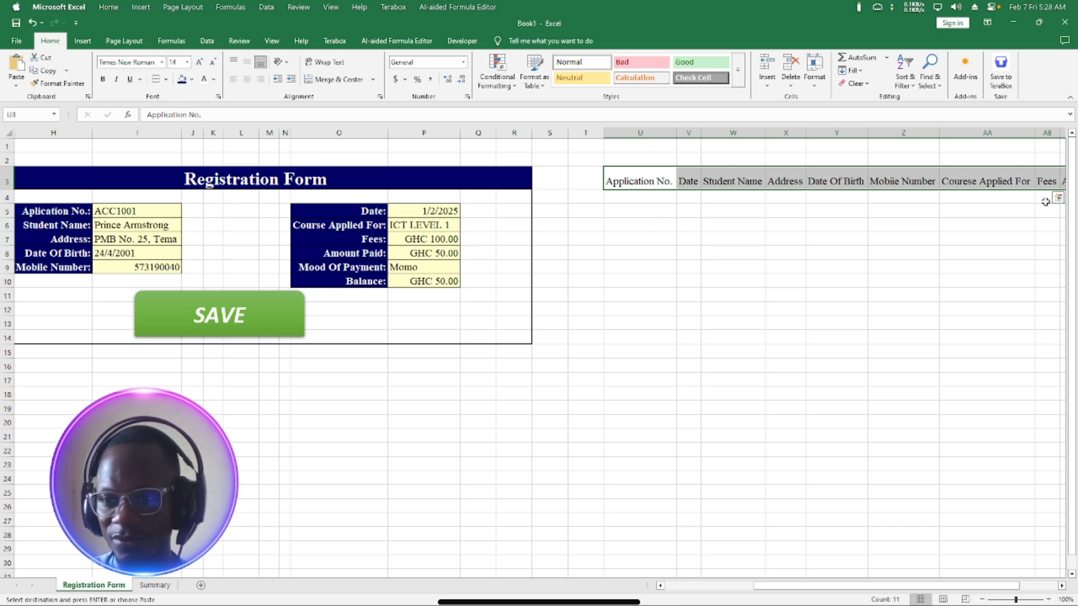
Link U4, V4 and W4 to the form's Application No. (I5), Date (P5) and Student Name (I6).
left_click(629, 222)
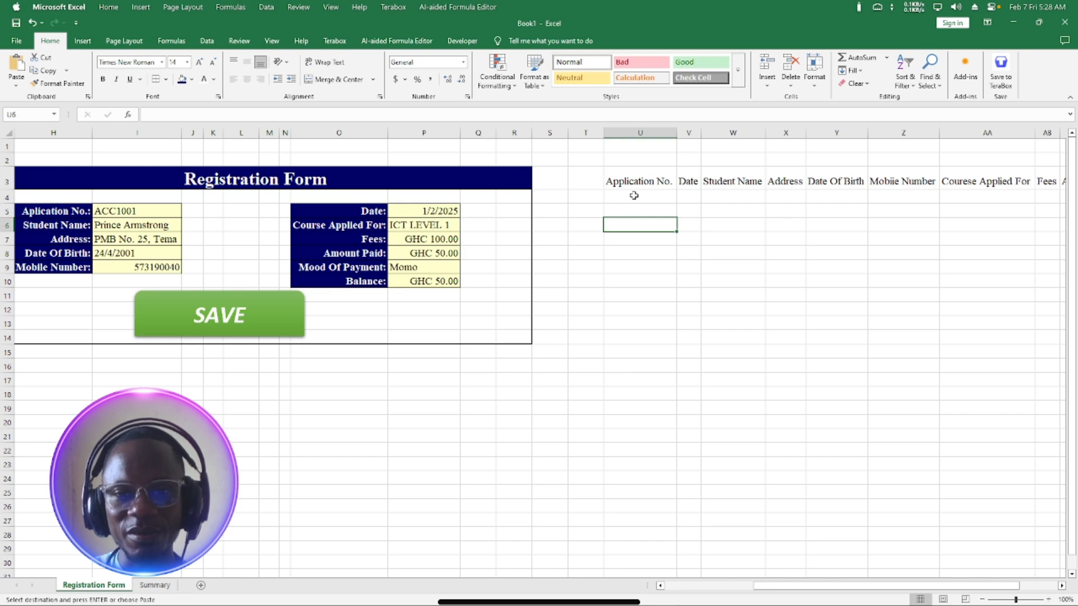
left_click(634, 195)
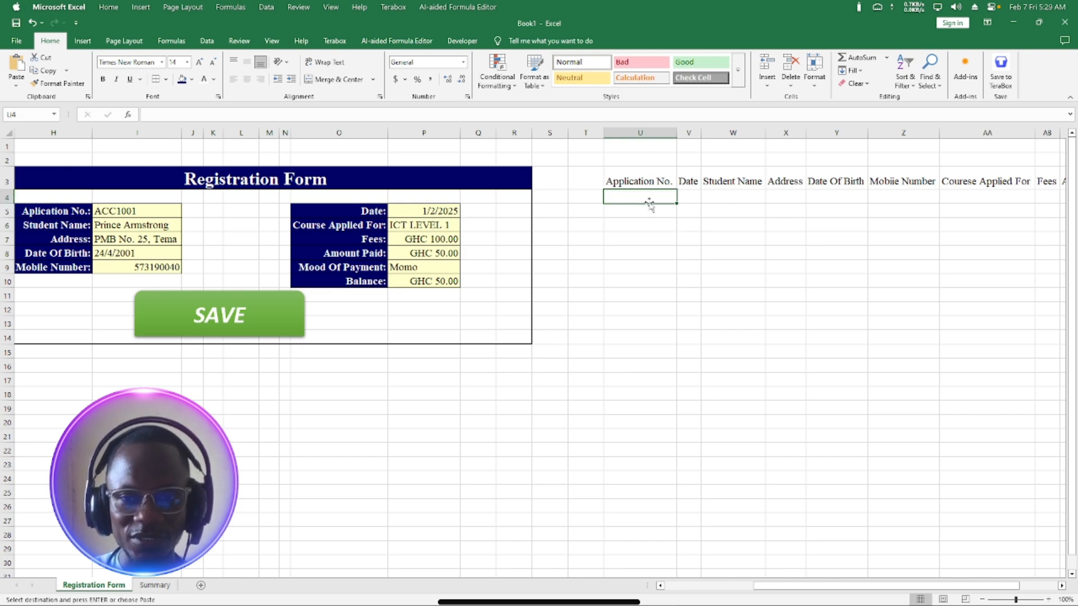
type("=")
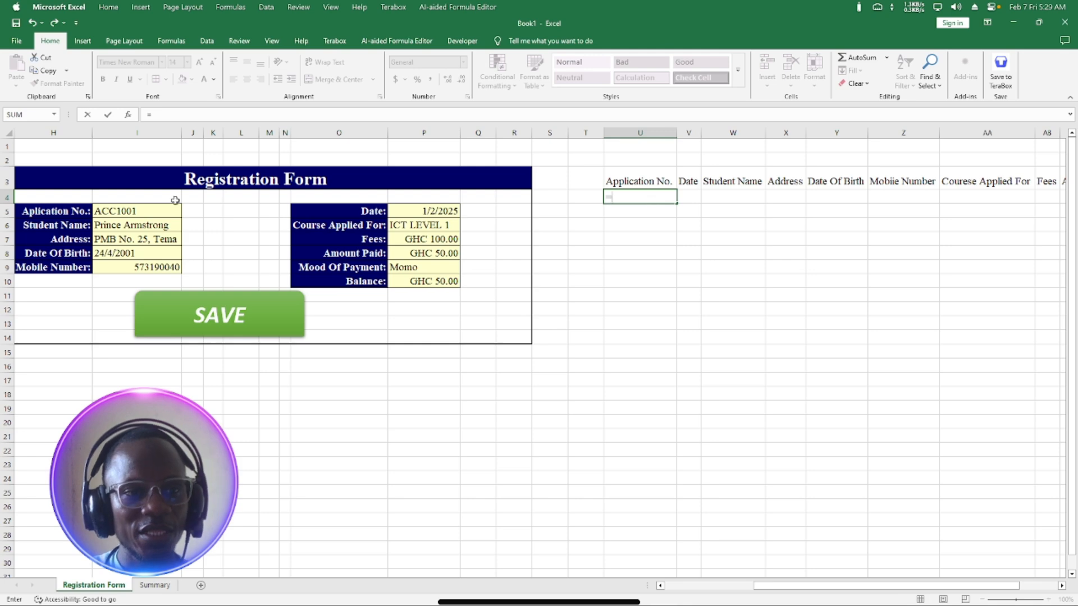
left_click(112, 210)
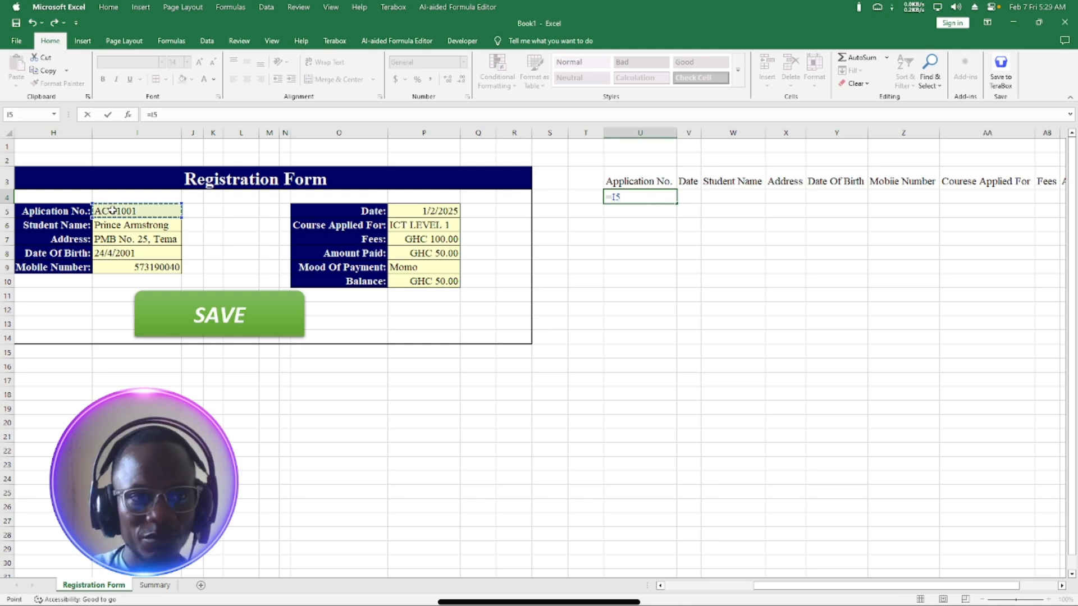
key("Return")
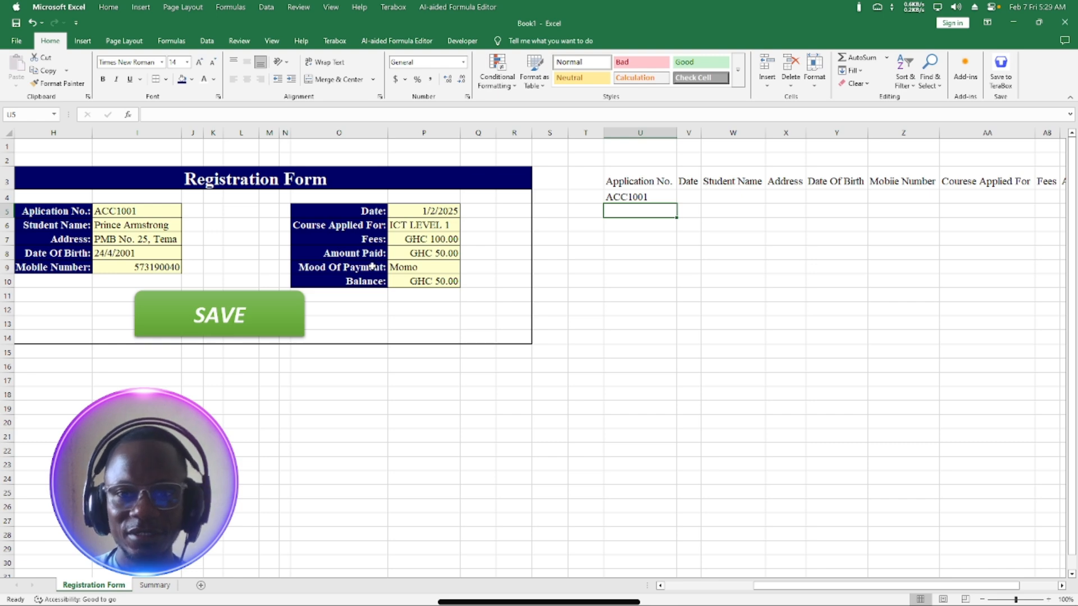
left_click(685, 197)
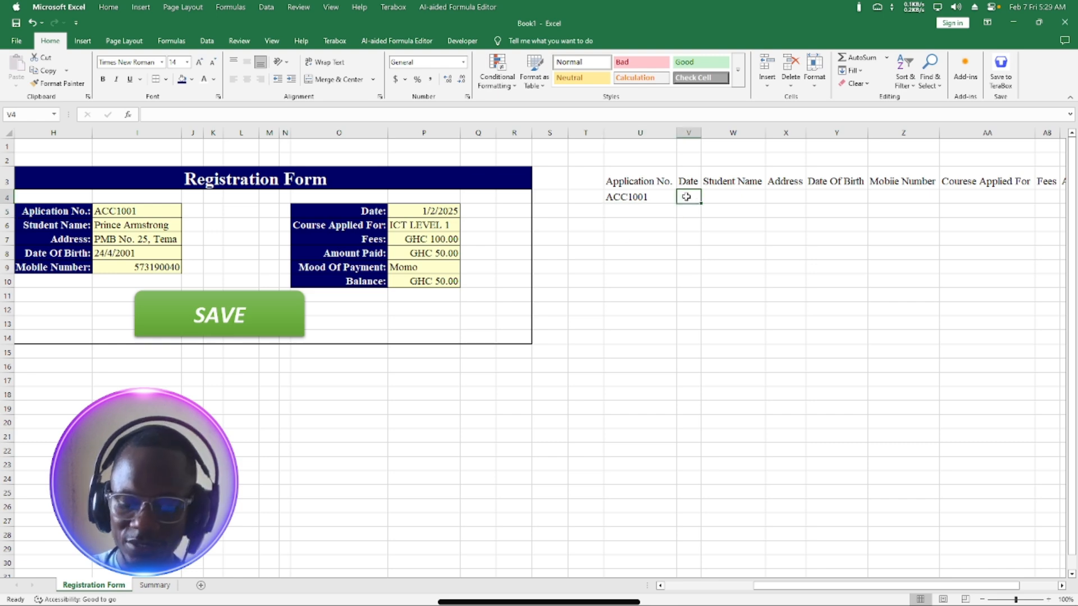
left_click(426, 210)
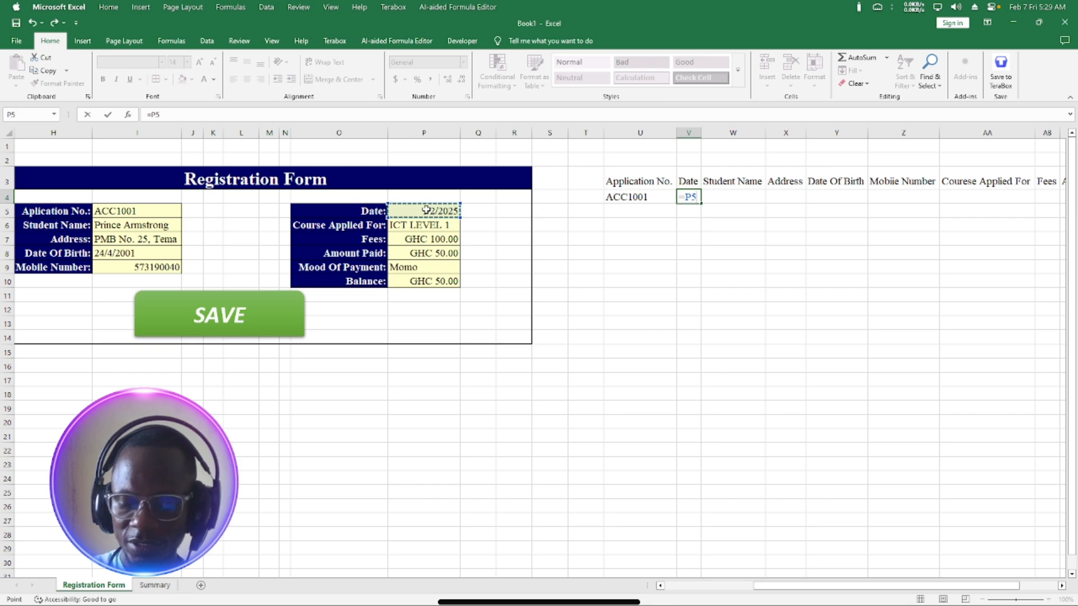
key("Return")
left_click(748, 196)
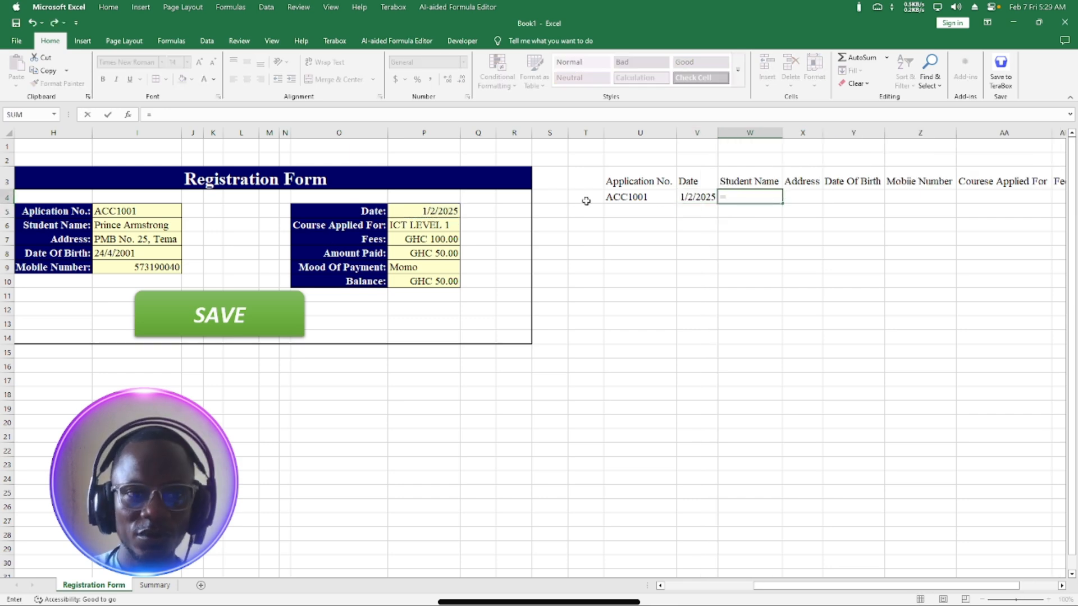
left_click(161, 224)
key("Return")
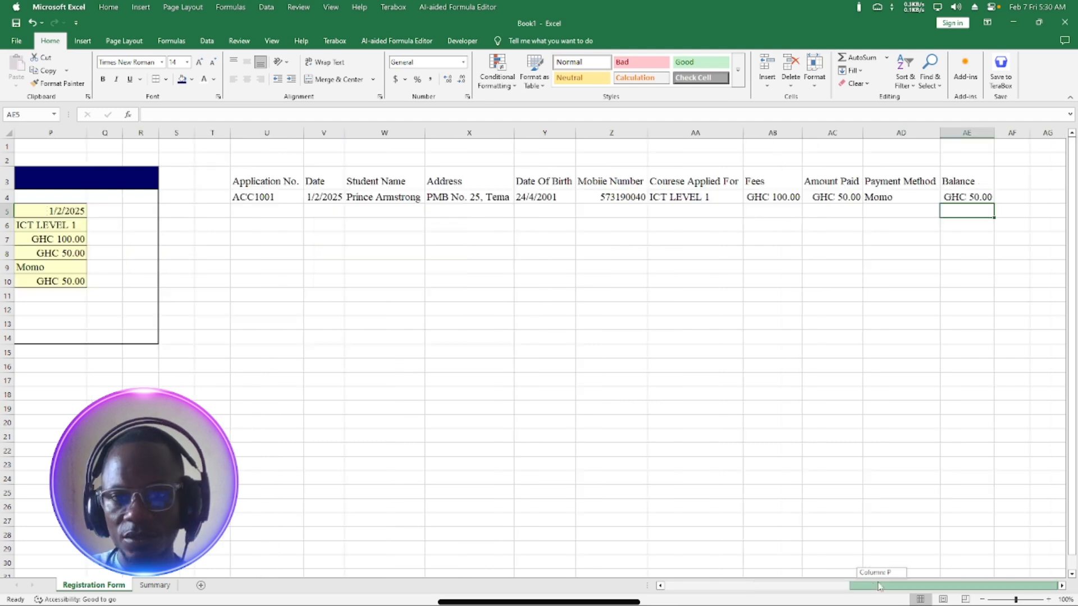
Switch to the Summary sheet.
left_click_drag(853, 586, 769, 568)
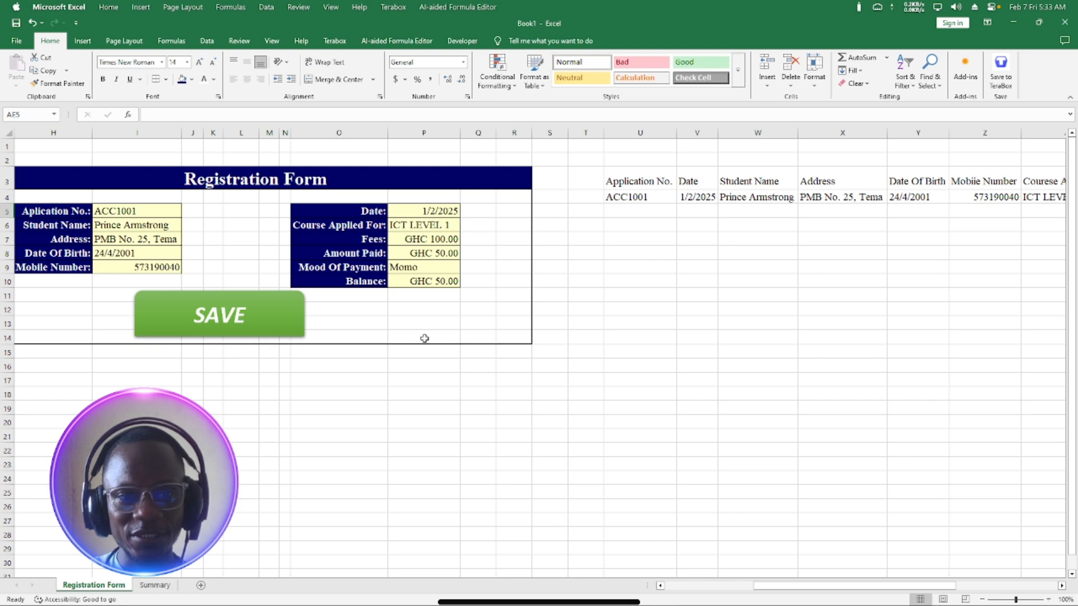
left_click(156, 585)
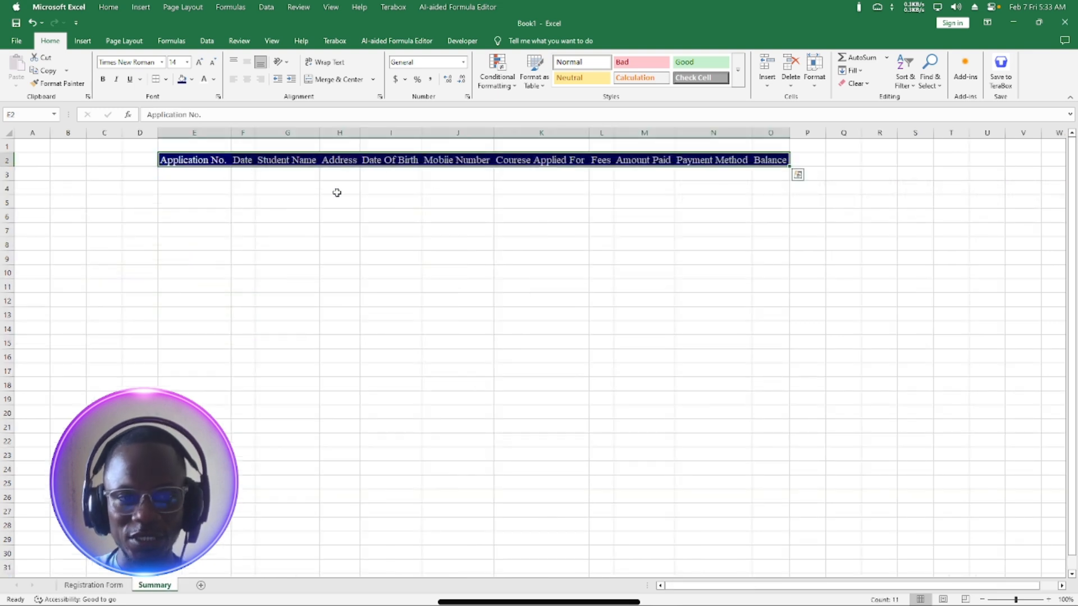
left_click(93, 588)
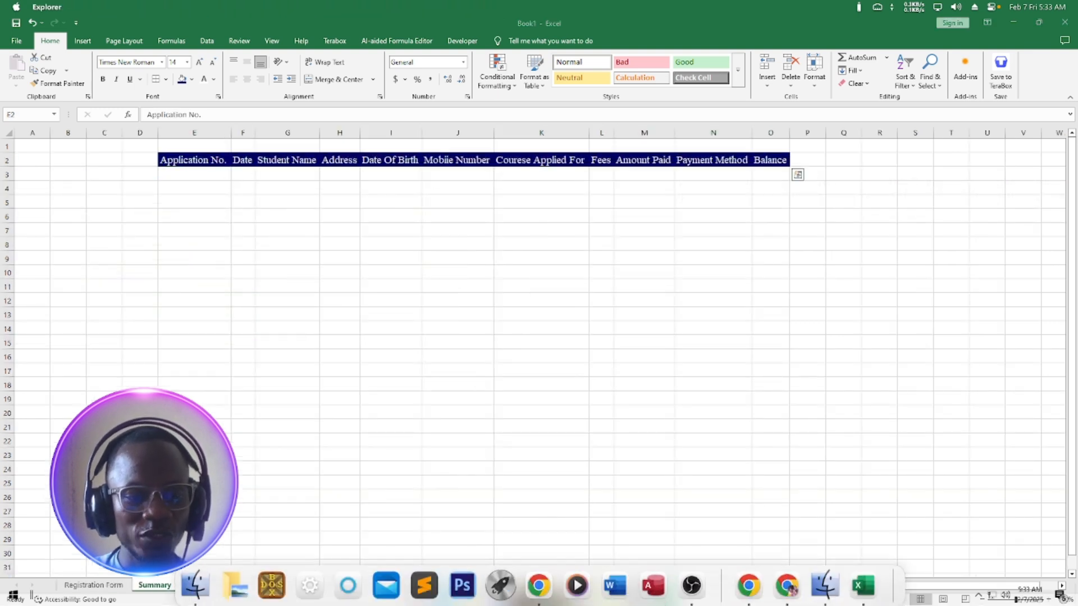
left_click(97, 591)
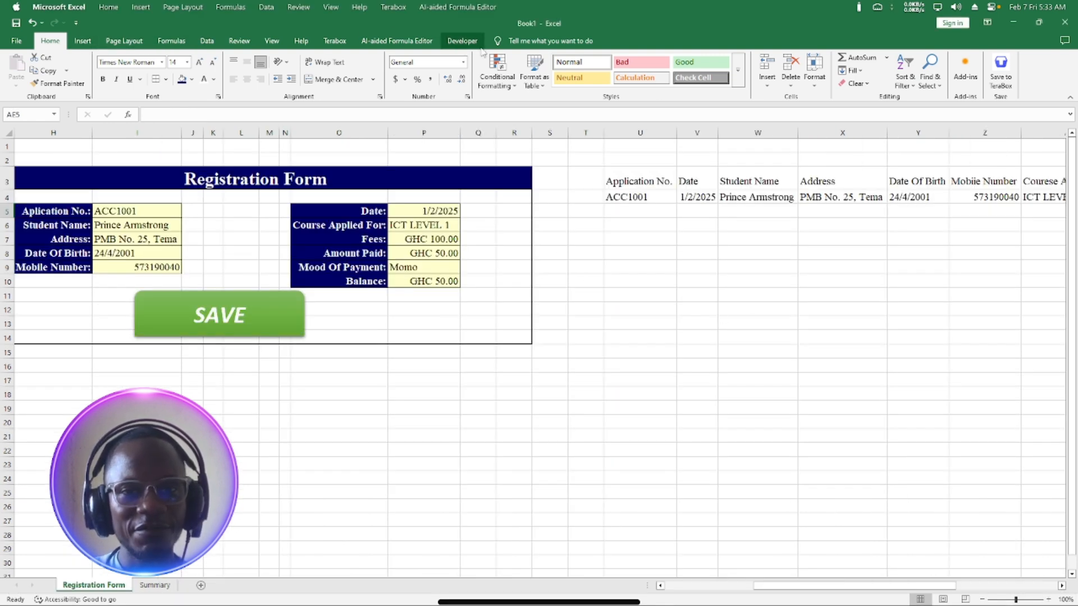
Open Excel Options at the Customize Ribbon settings.
left_click(460, 41)
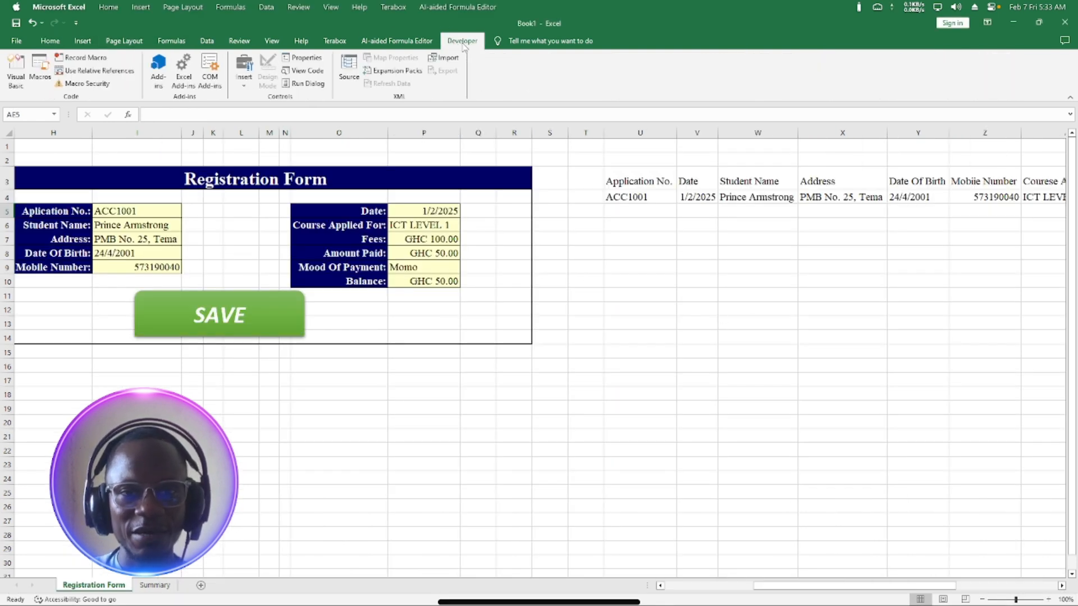
left_click(50, 41)
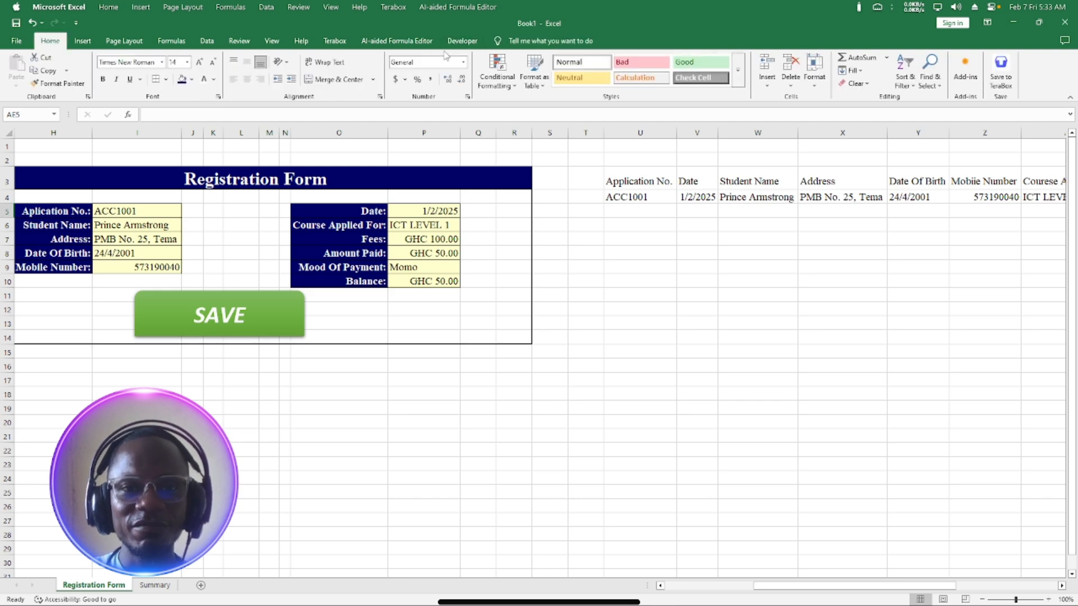
left_click(16, 41)
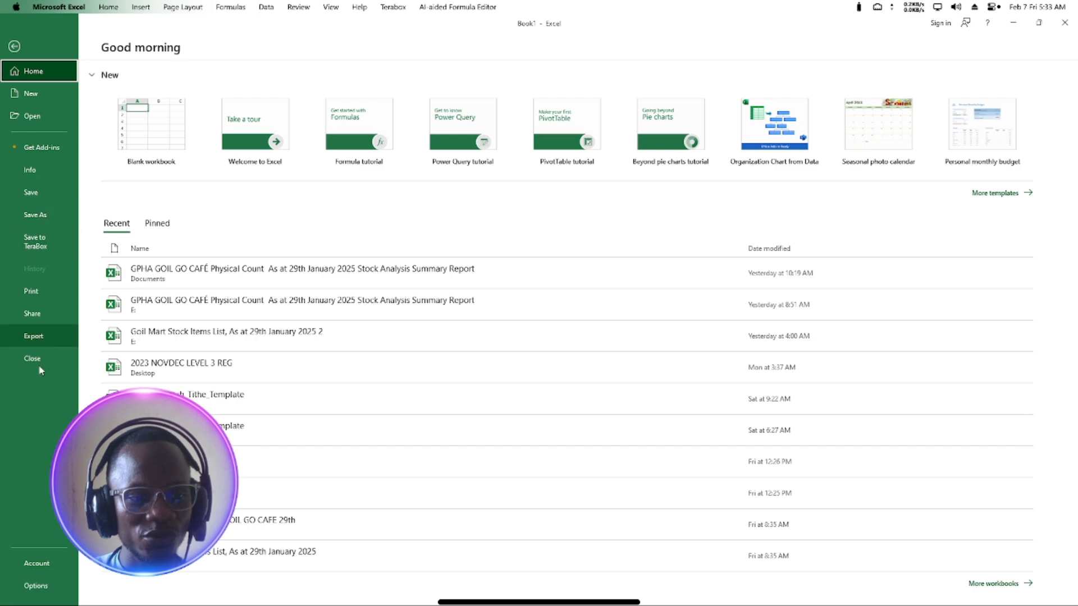
left_click(35, 585)
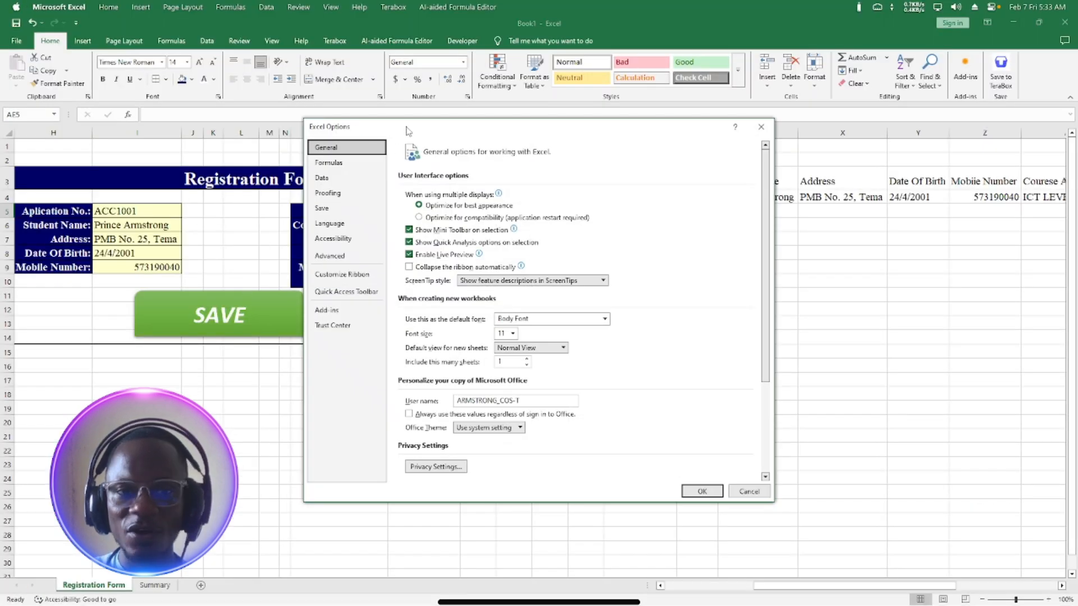
left_click_drag(408, 131, 355, 123)
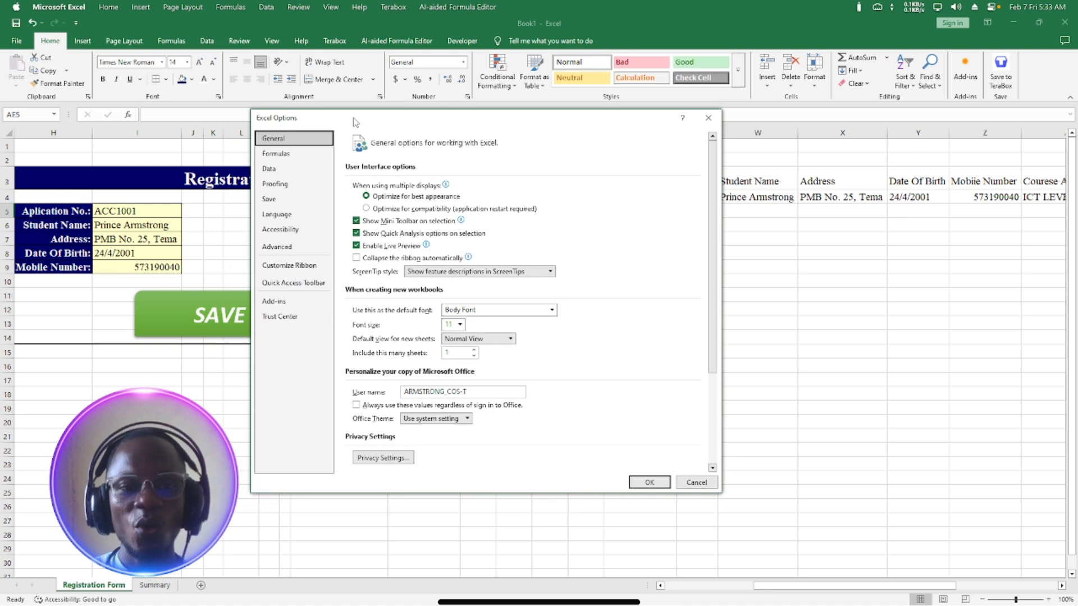
left_click(287, 267)
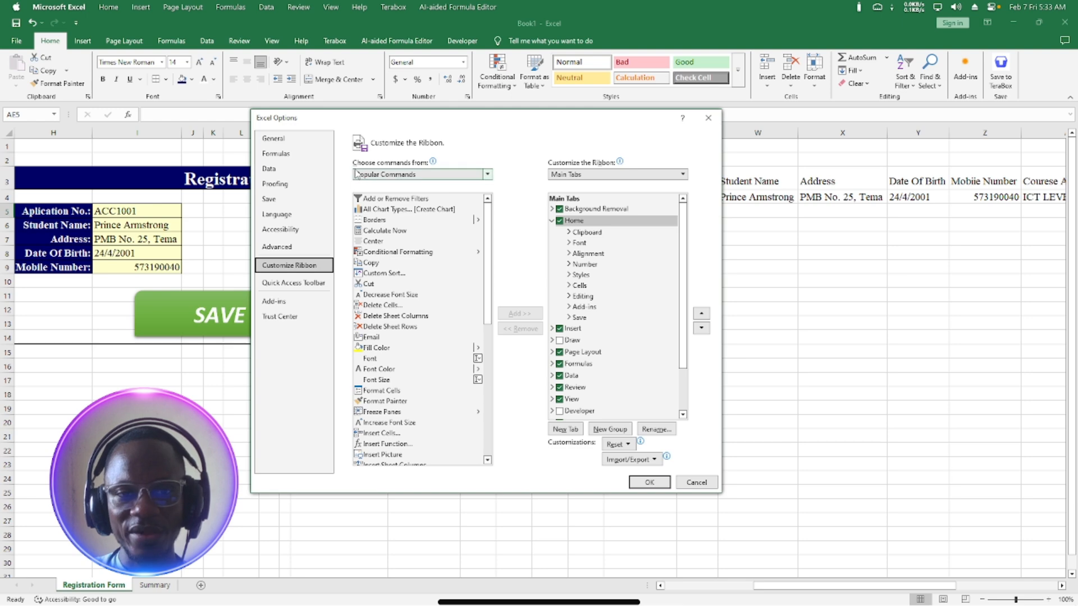
Add then remove a Developer (Custom) tab, cancel Options, and show the Developer tools.
left_click(436, 174)
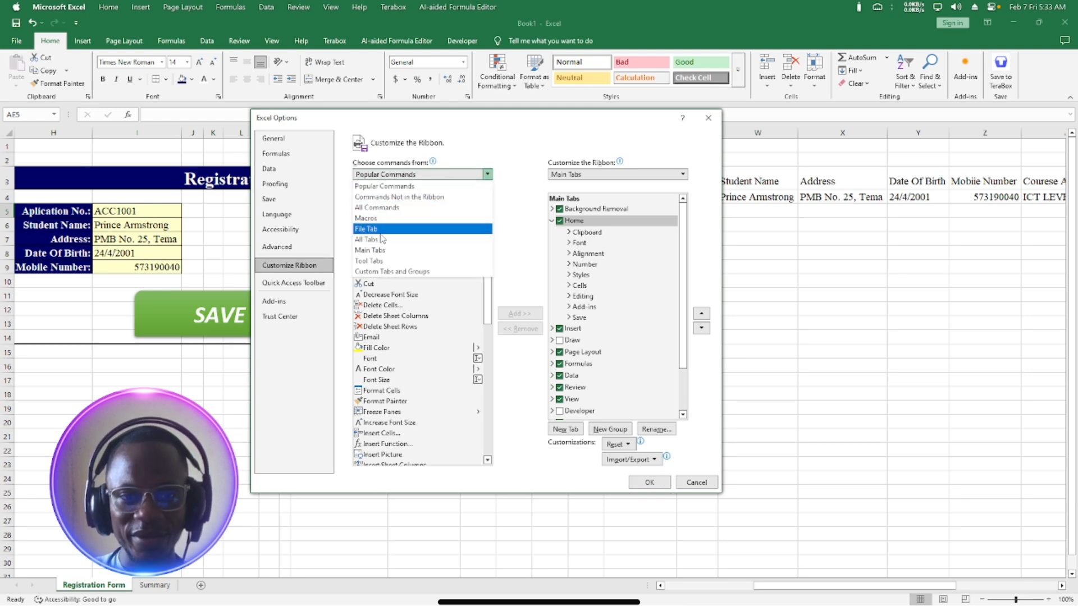
left_click(370, 250)
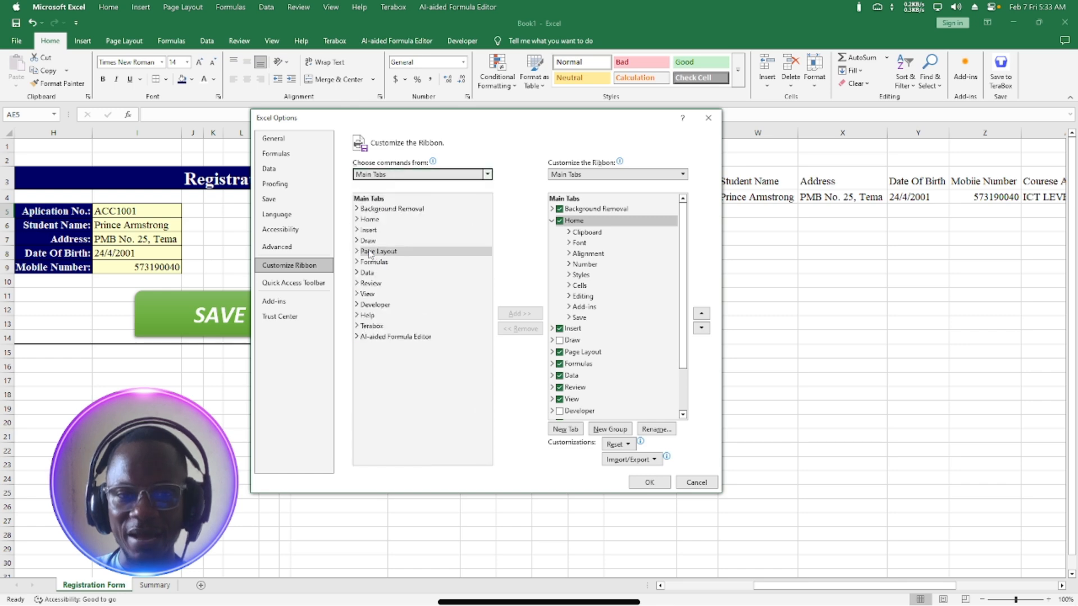
left_click(382, 304)
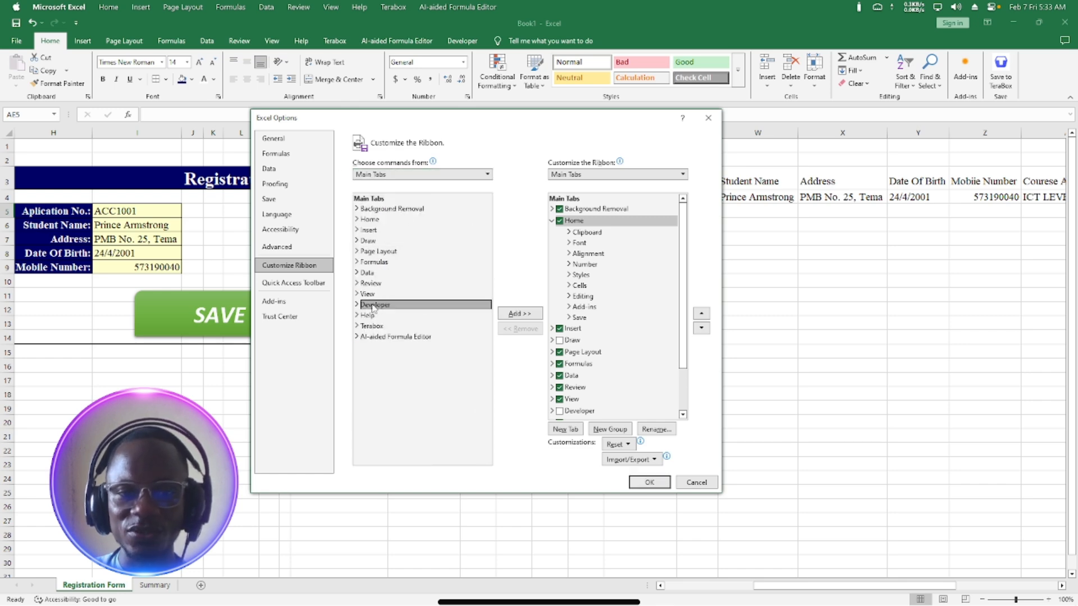
left_click(520, 314)
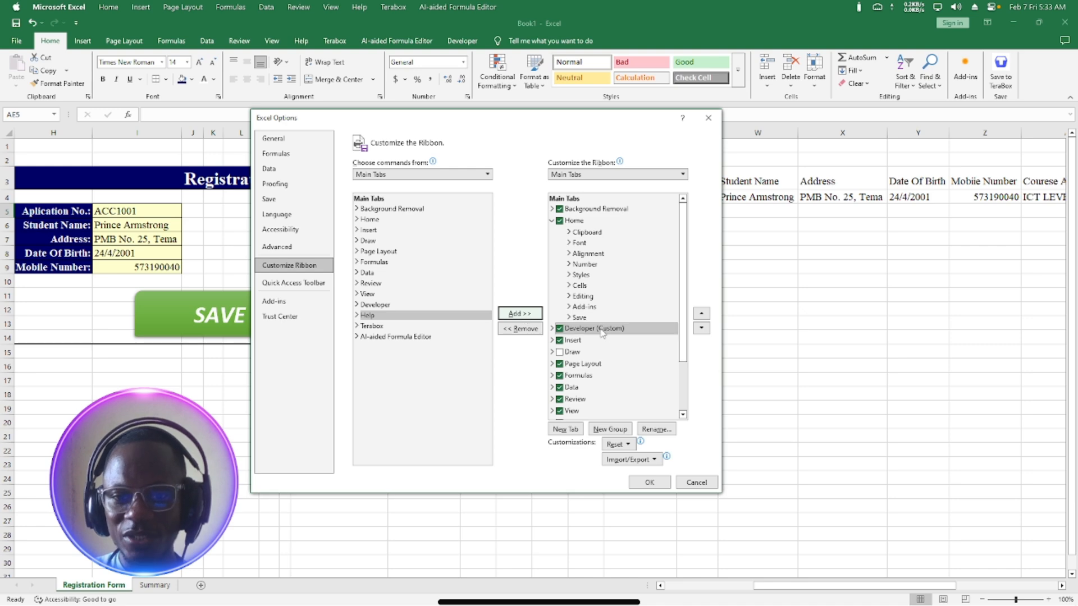
scroll(591, 378, "down", 1)
scroll(592, 373, "down", 1)
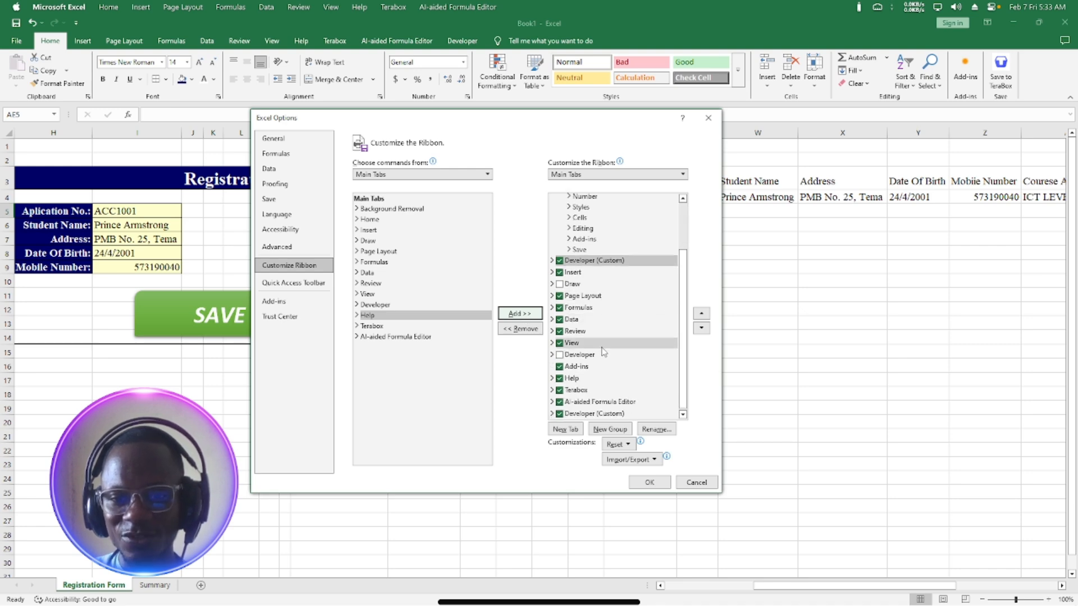
left_click(573, 262)
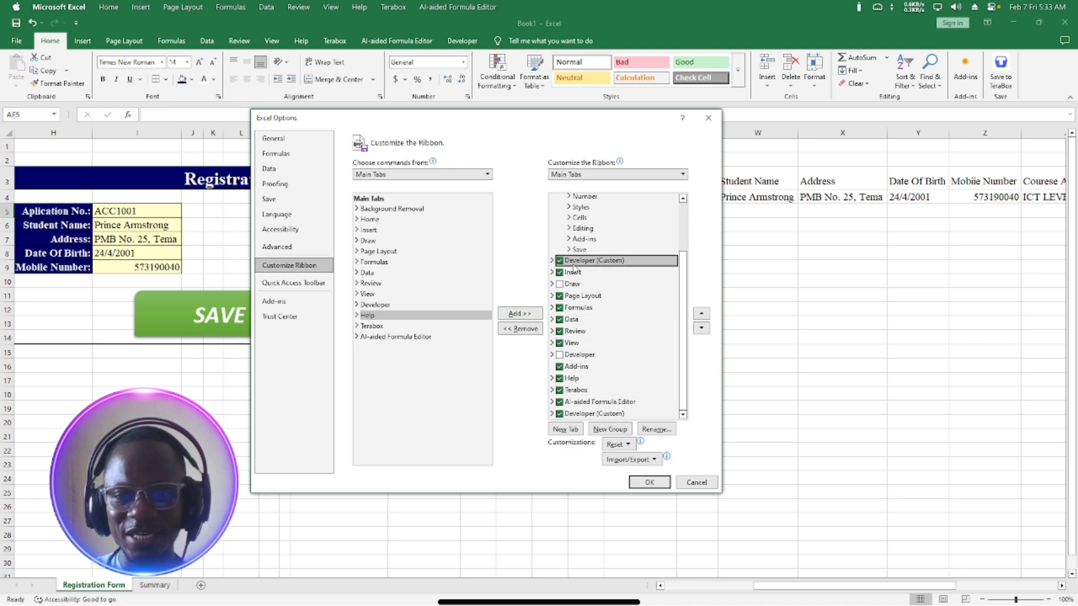
left_click(520, 328)
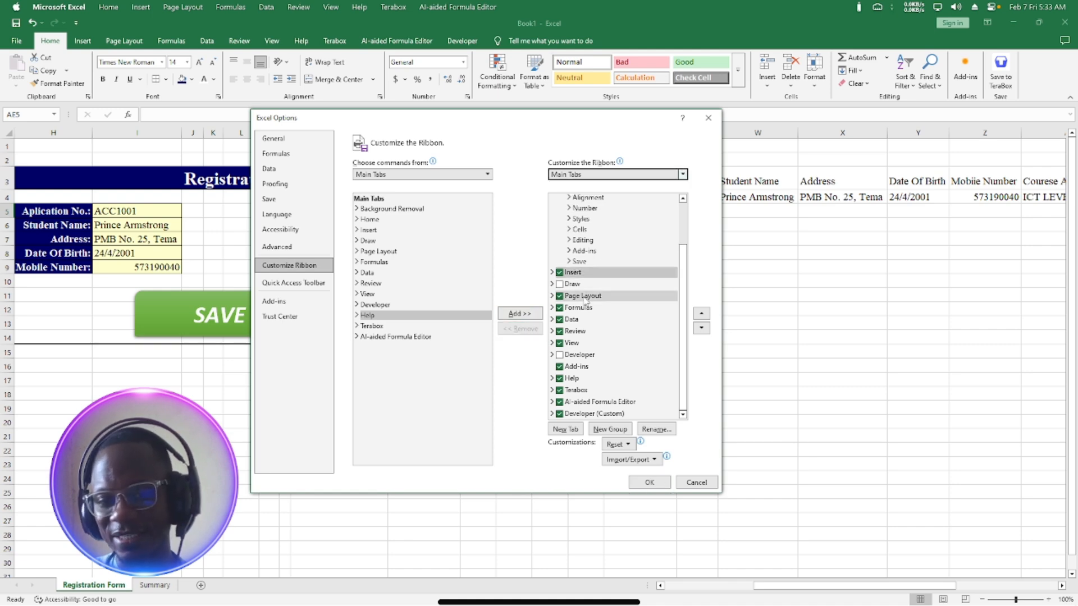
left_click(681, 484)
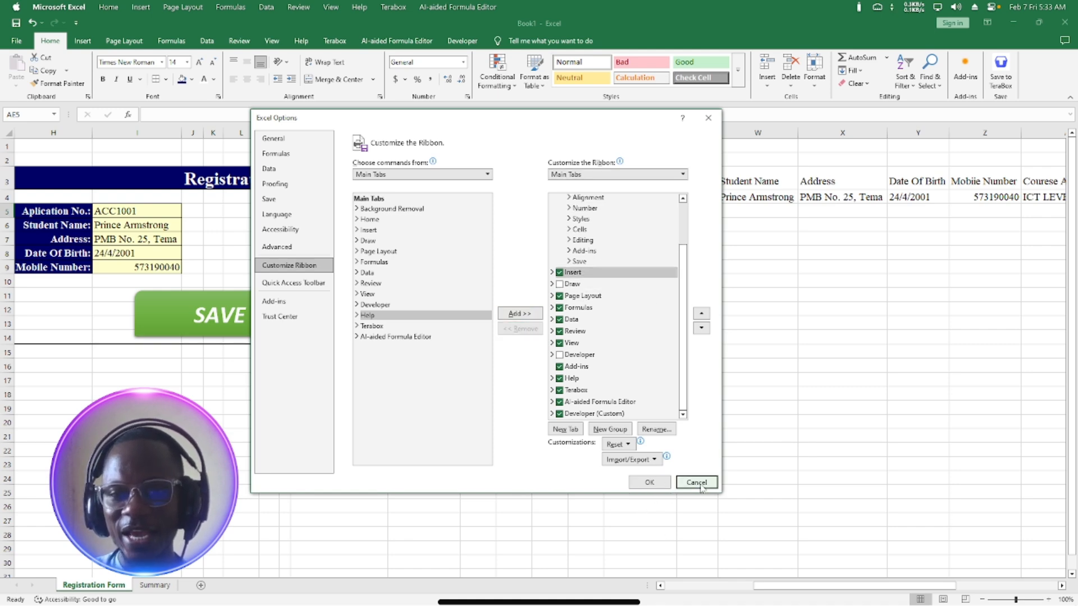
left_click(461, 41)
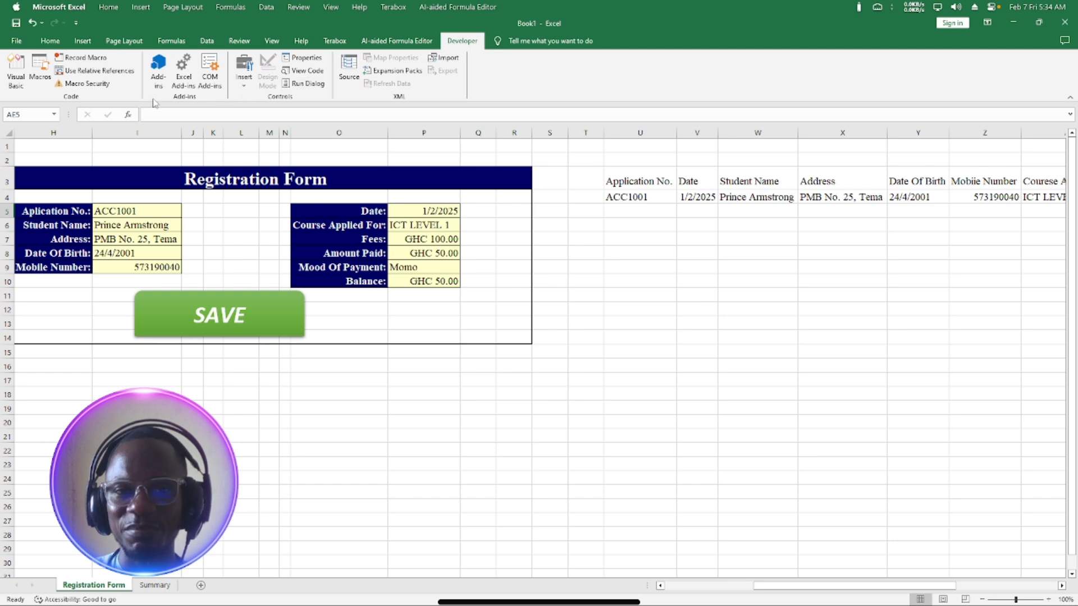
Add a Developer copy from Main Tabs, move it directly below Home, and confirm with OK.
left_click(17, 42)
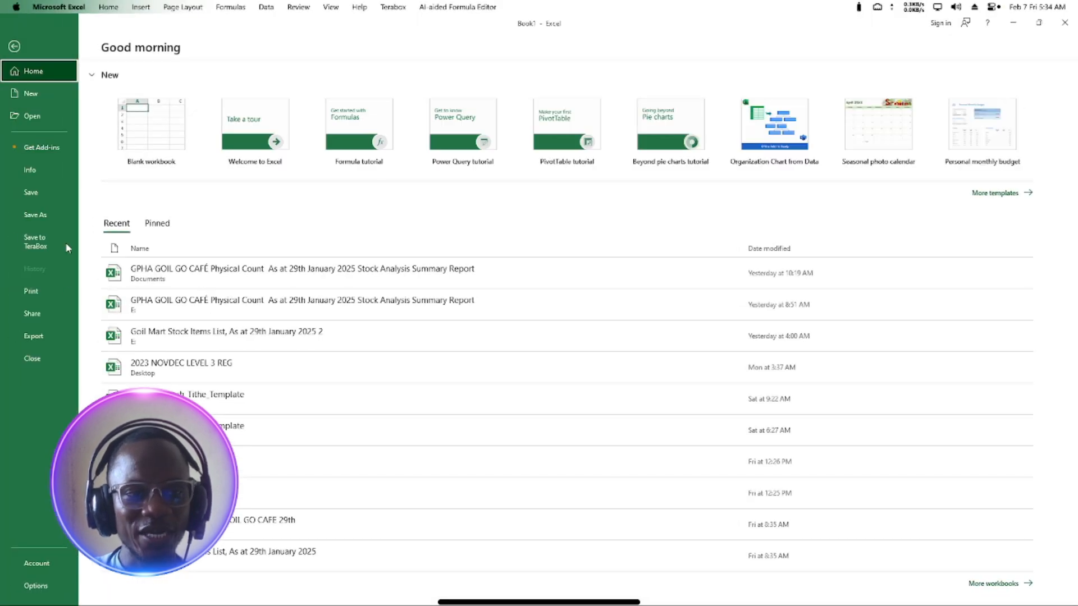
left_click(38, 586)
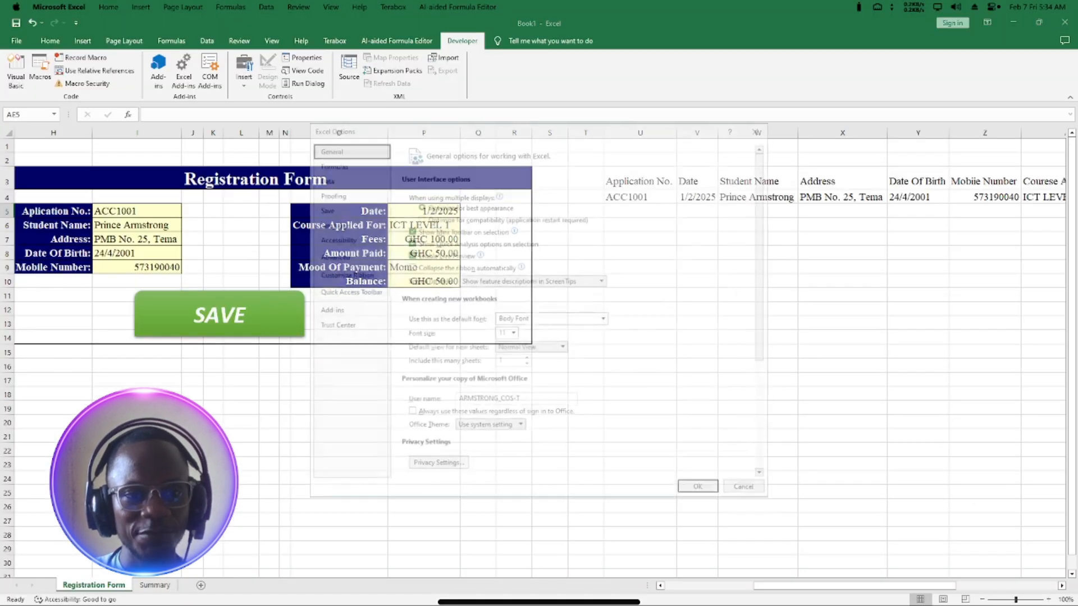
left_click(342, 274)
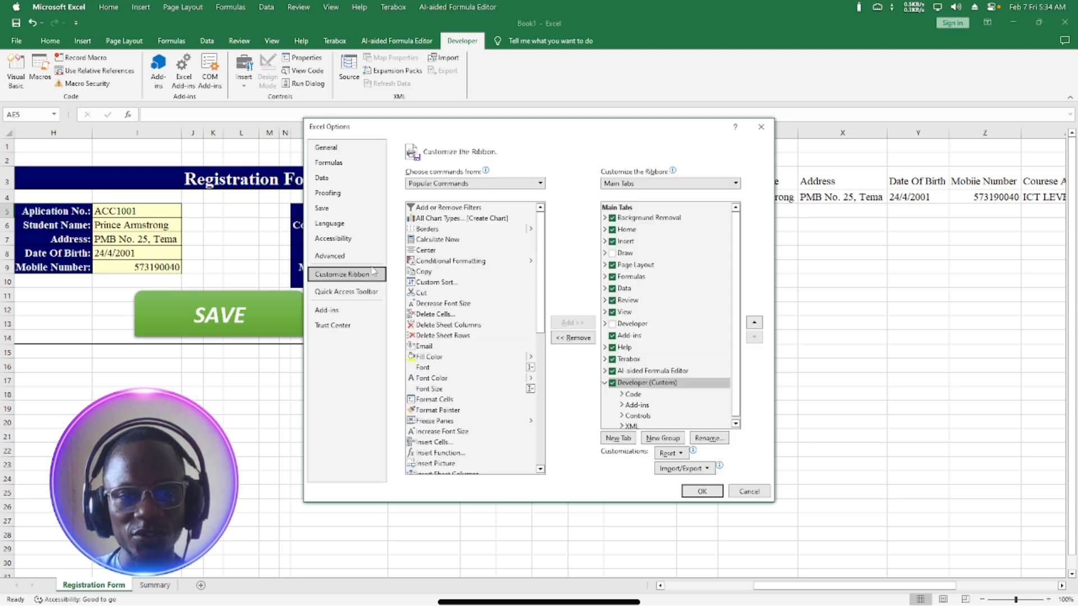
left_click(470, 183)
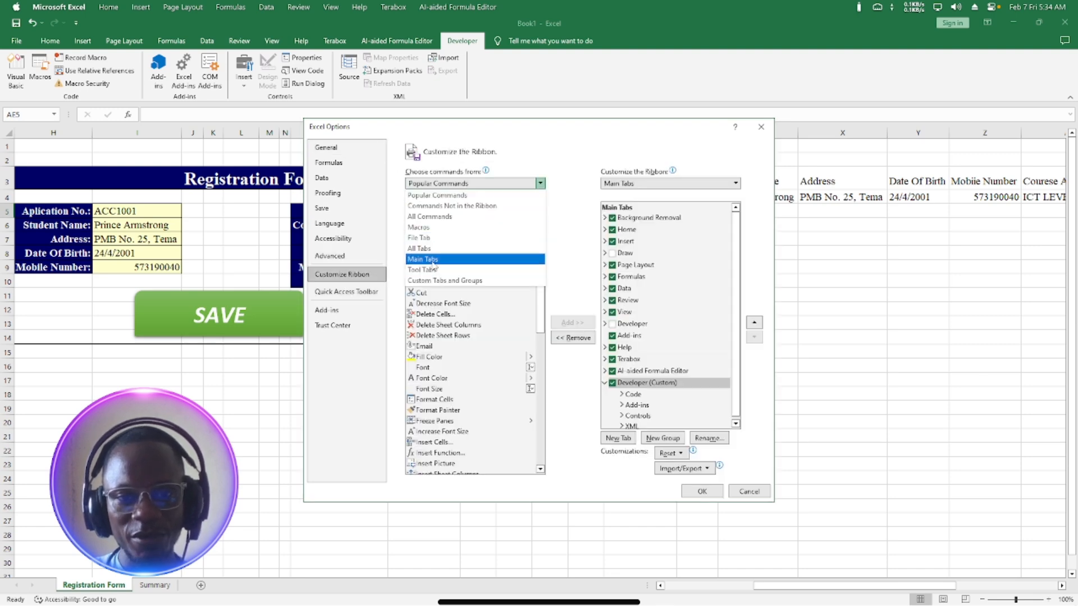
left_click(426, 259)
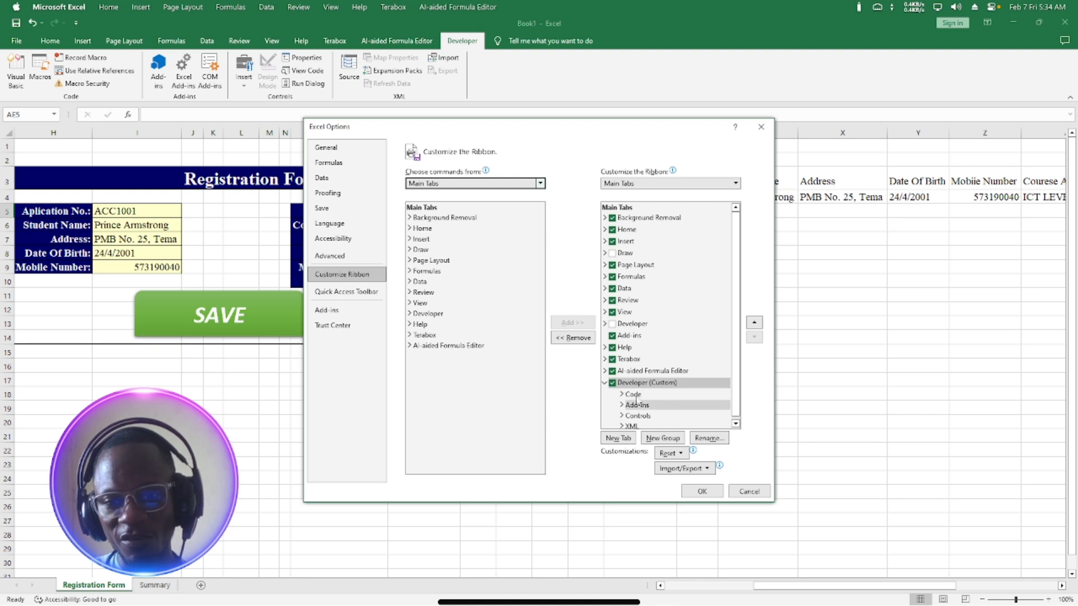
scroll(662, 335, "down", 1)
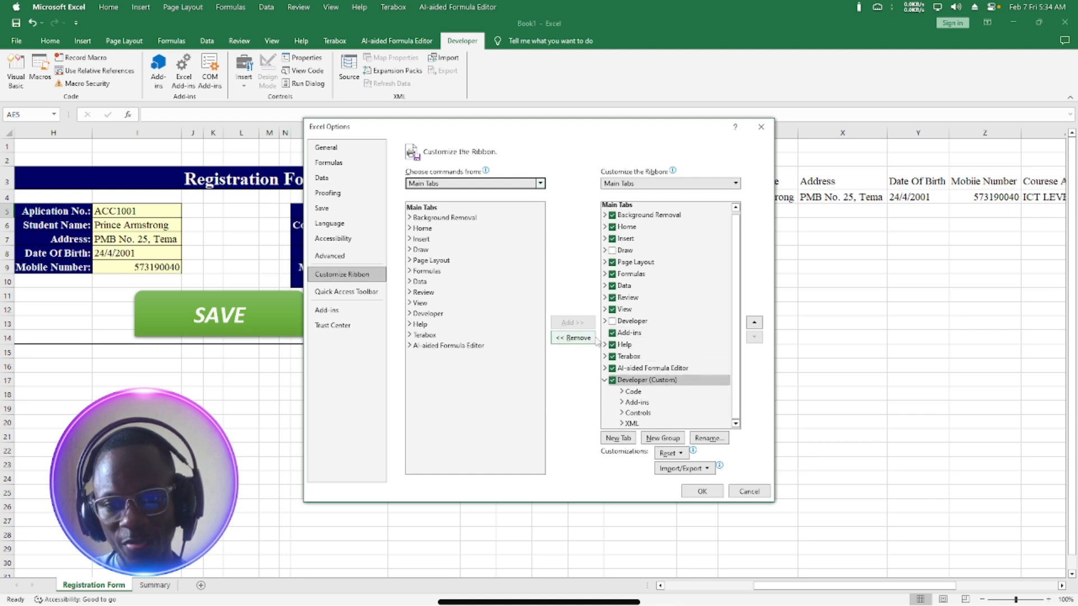
left_click(429, 313)
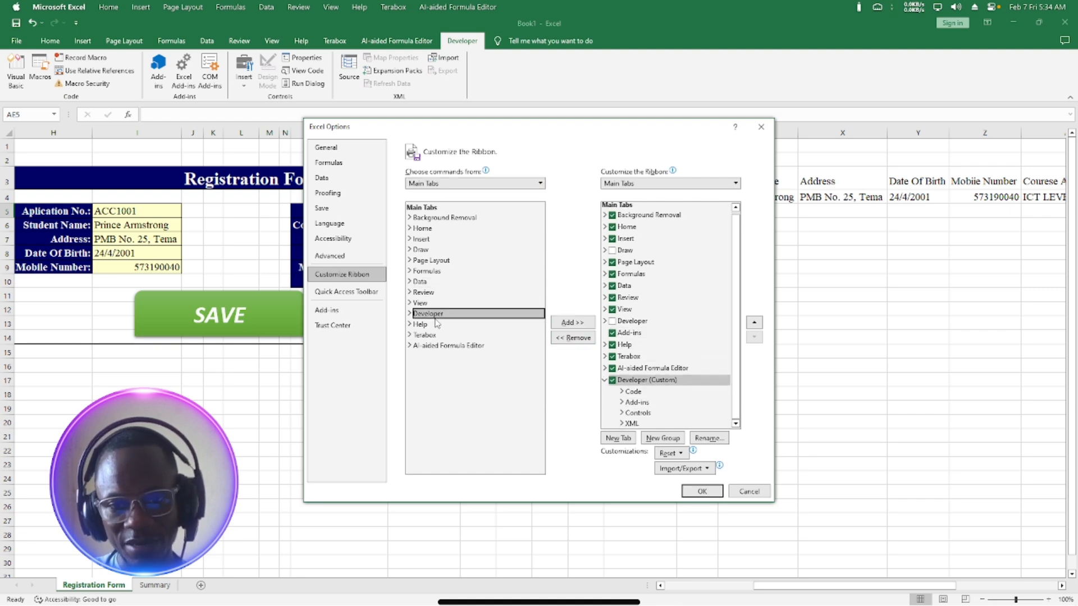
left_click(571, 322)
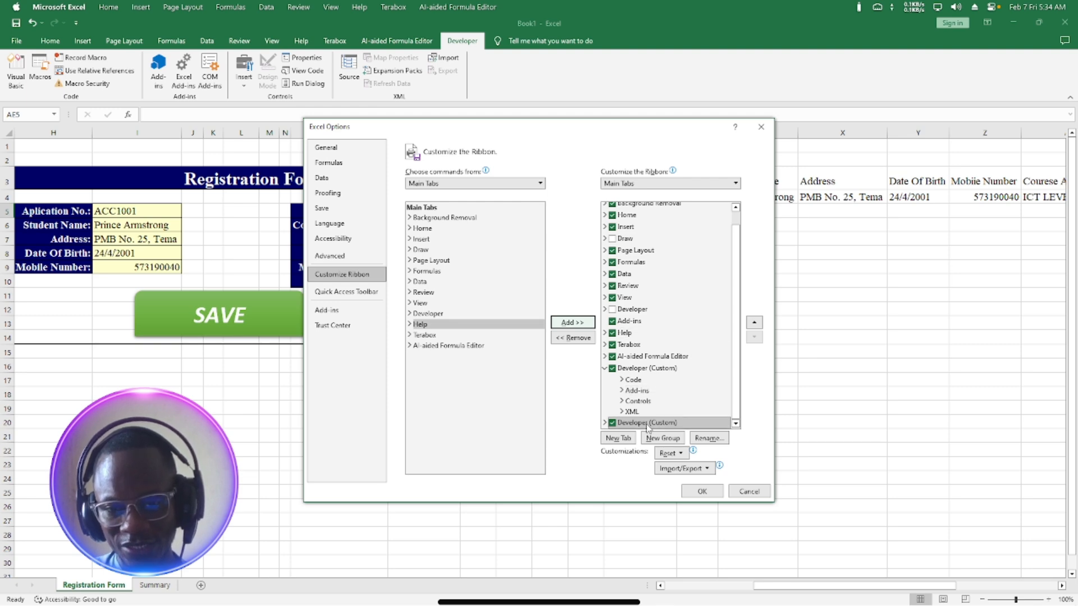
left_click_drag(647, 428, 648, 227)
left_click(696, 492)
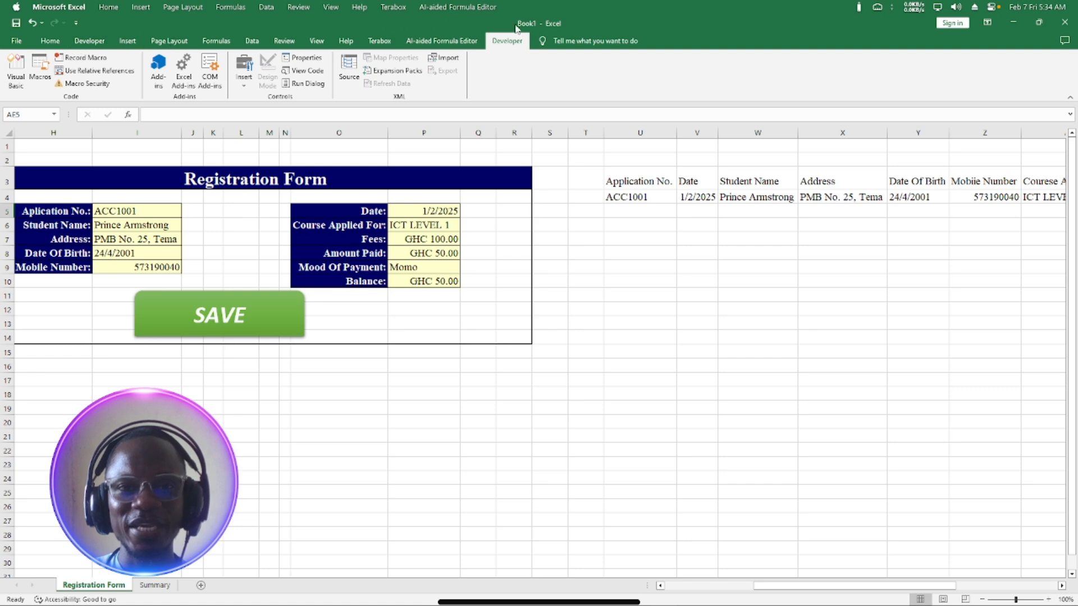
Compare the new Developer tab after Home with the original Developer tab.
left_click(90, 42)
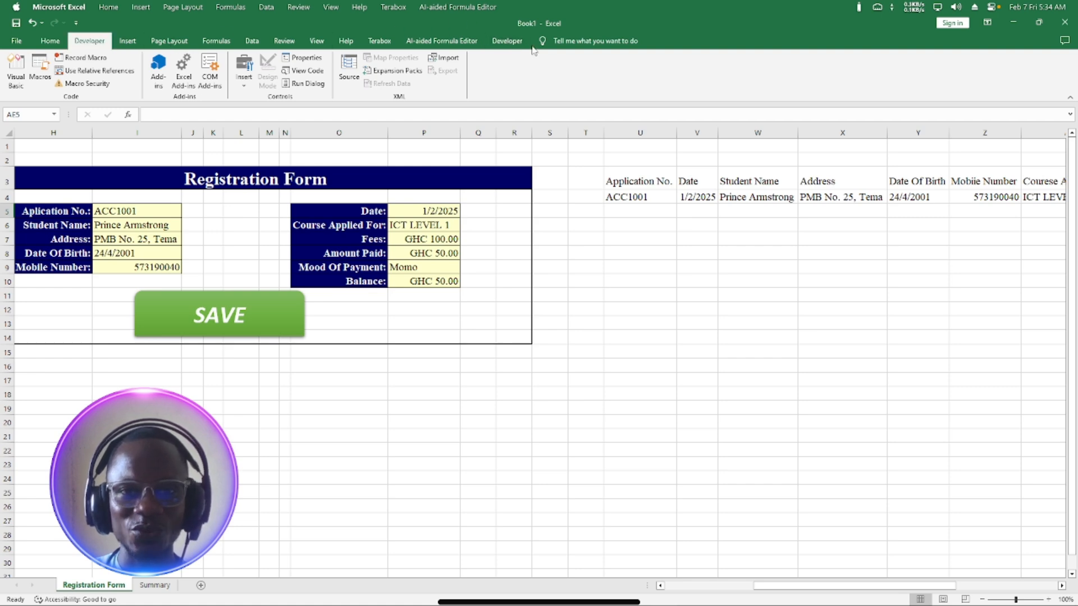
left_click(507, 42)
left_click(79, 41)
left_click(506, 42)
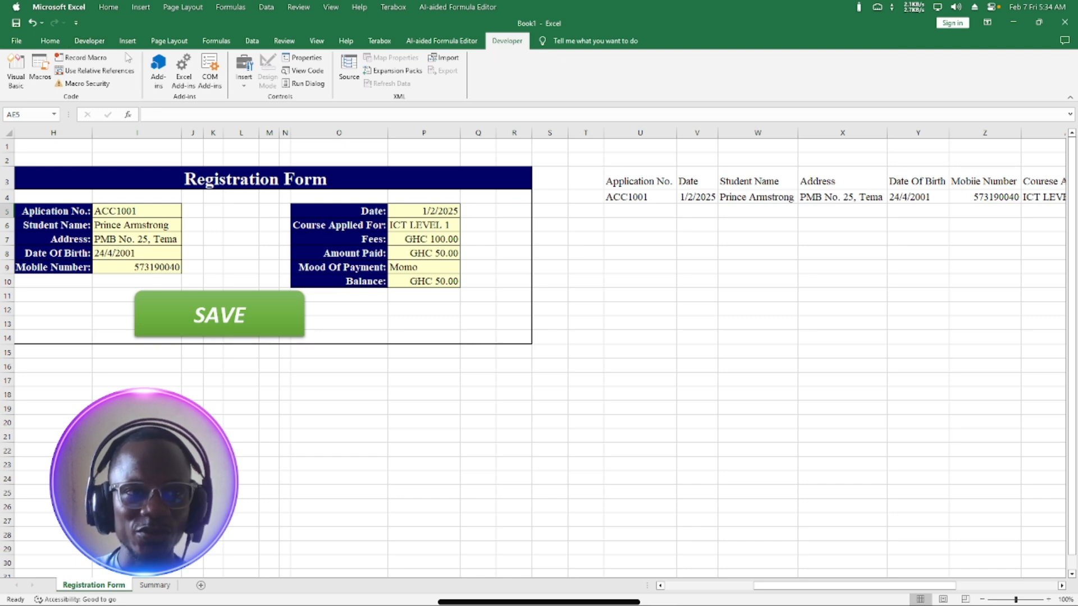
Remove the upper Developer (Custom) tab through Customize the Ribbon and confirm.
right_click(486, 96)
left_click(521, 101)
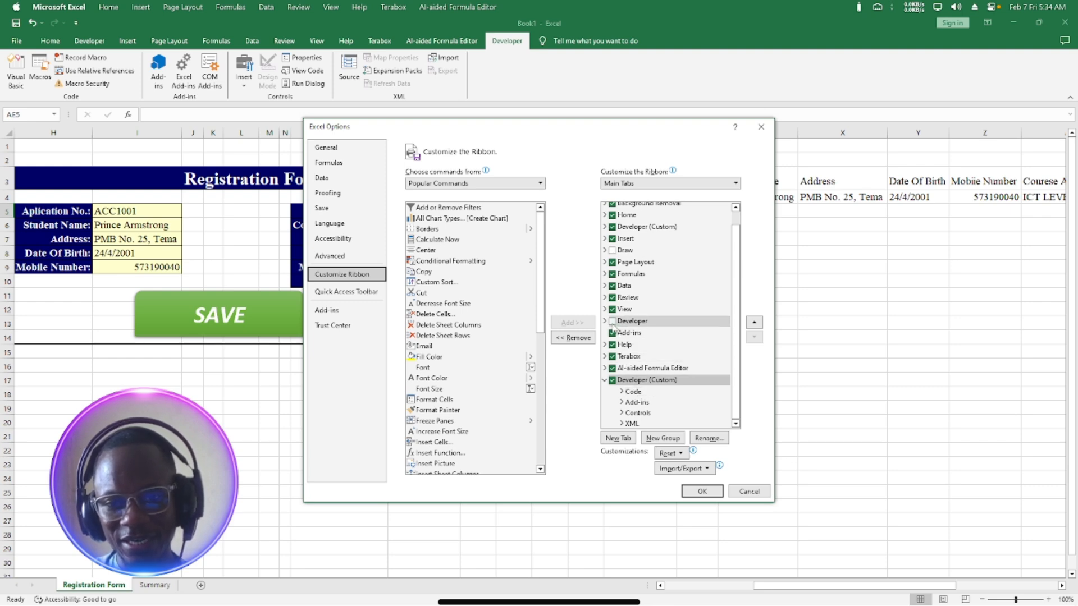
scroll(611, 303, "up", 1)
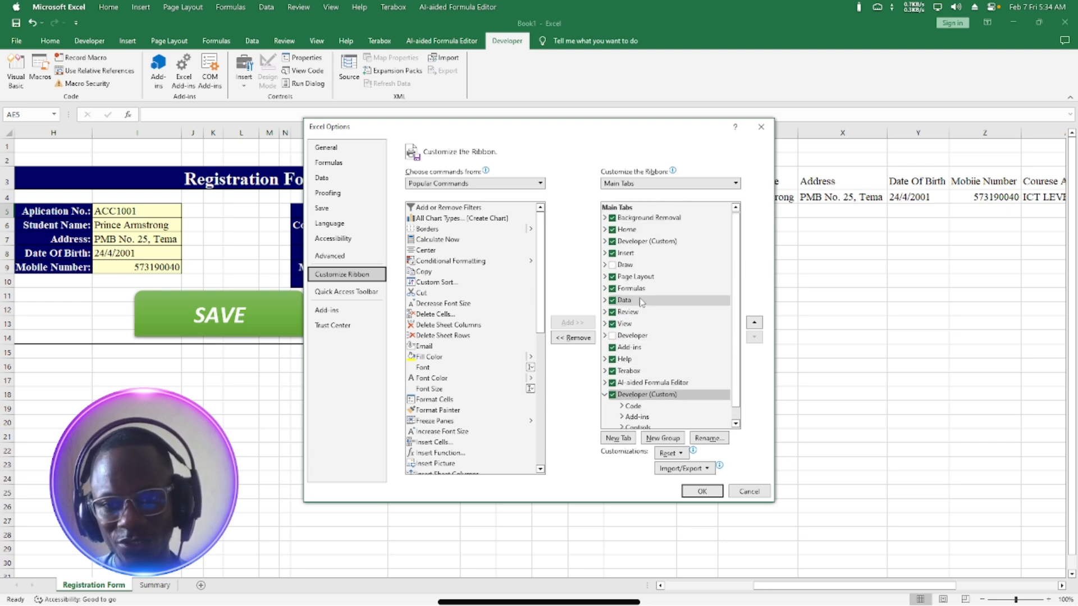
left_click(615, 242)
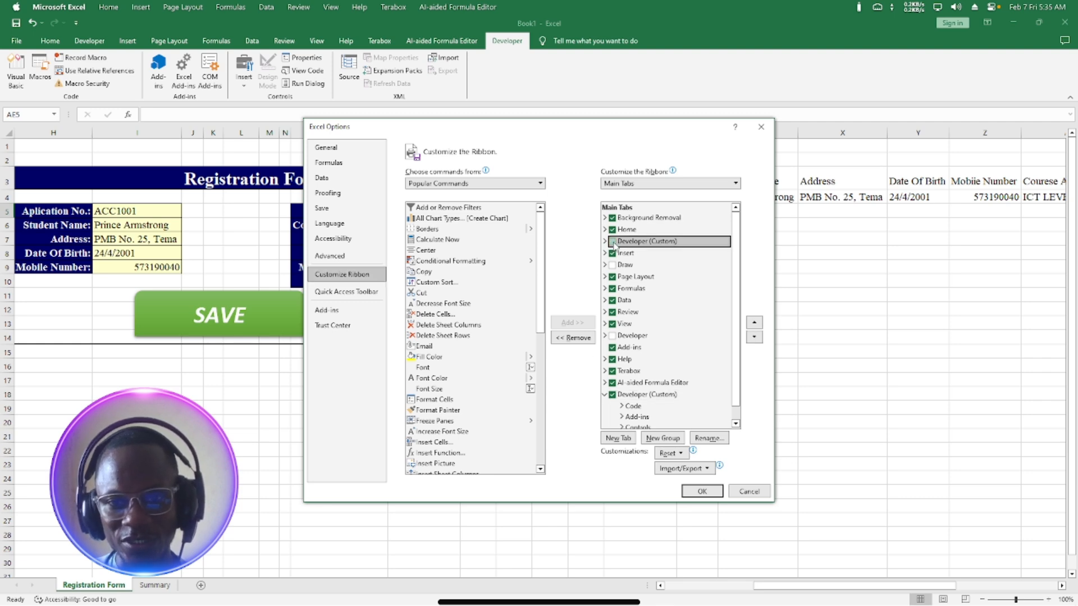
left_click(586, 339)
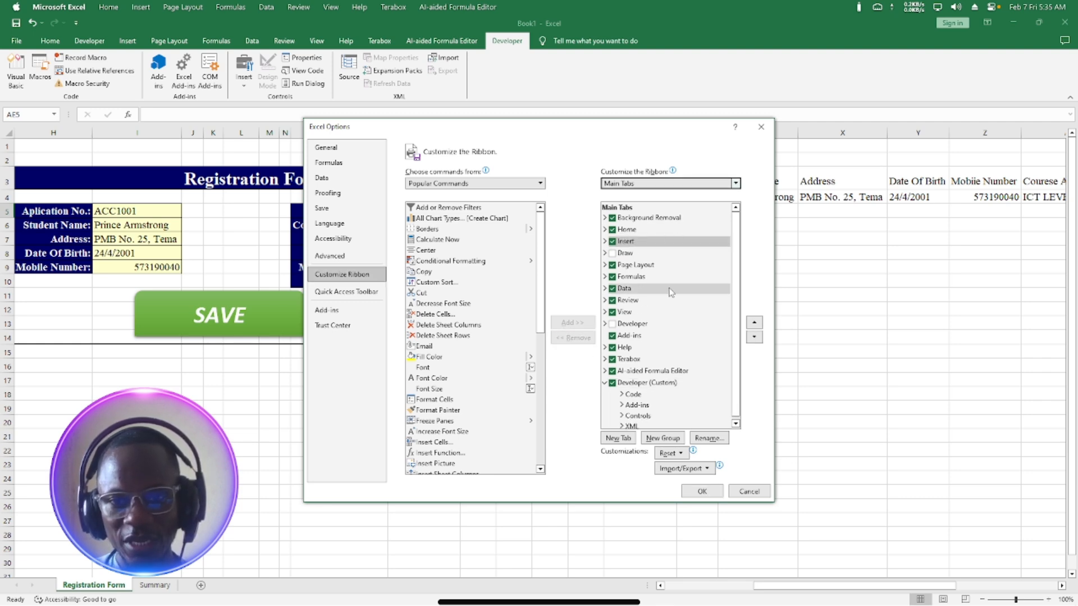
left_click(699, 491)
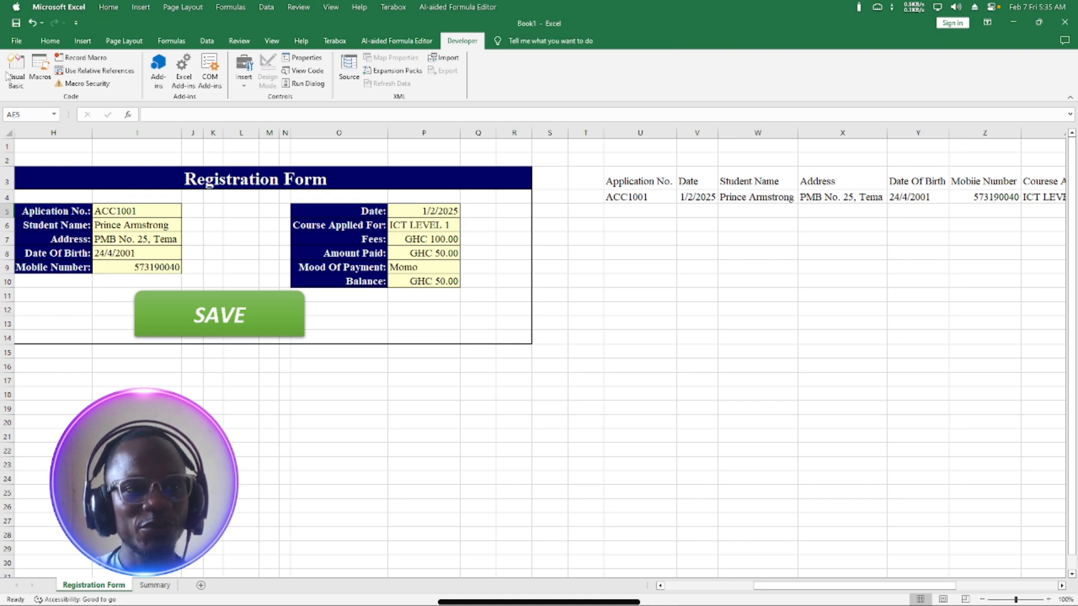
Record a macro named 'Registration' stored in This Workbook.
left_click(71, 62)
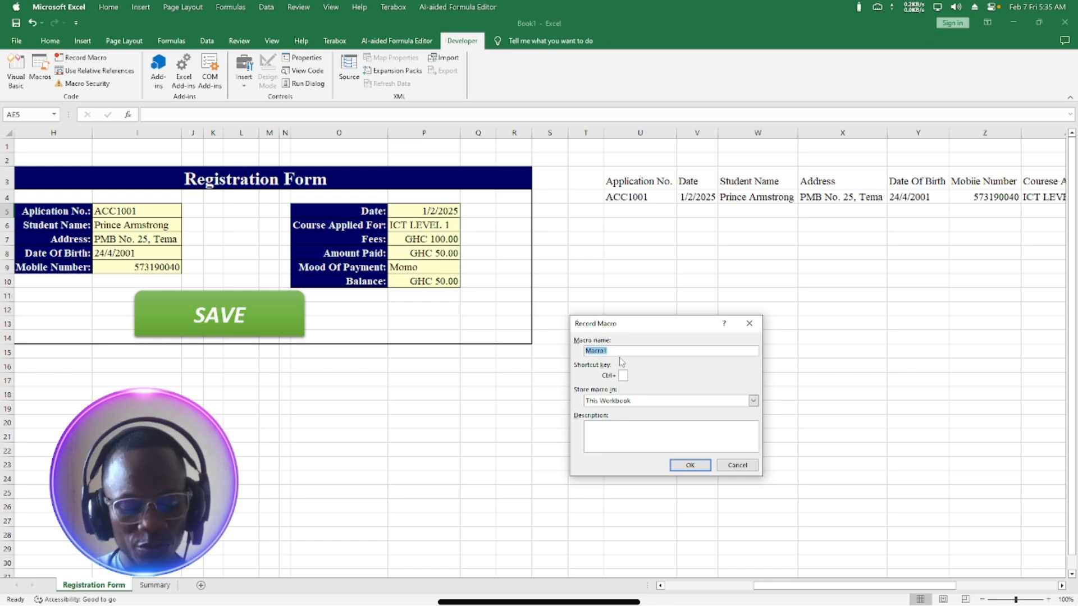
type("Regist")
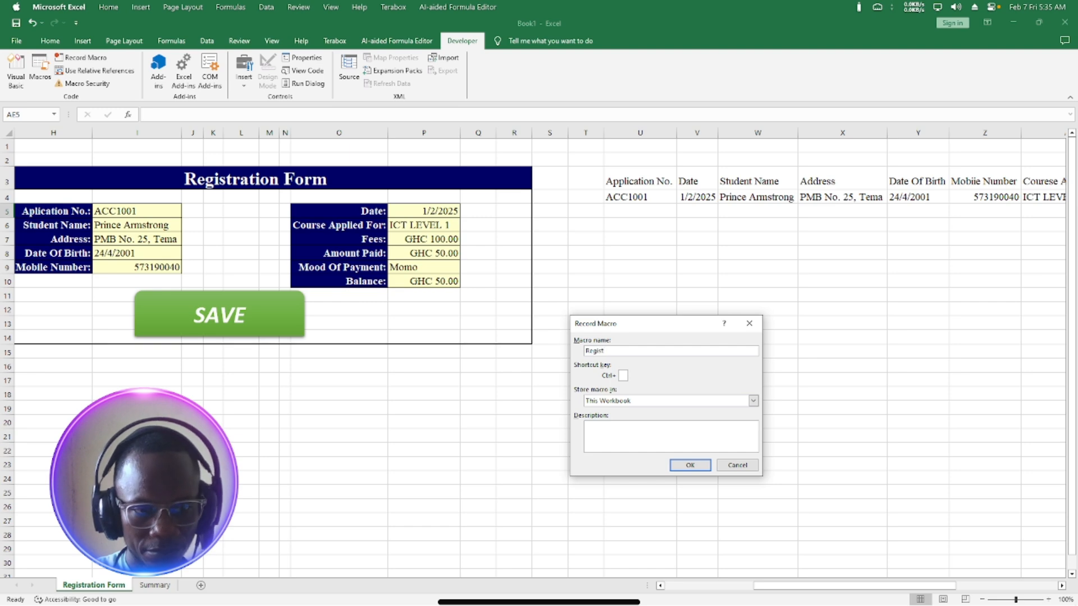
type("ration")
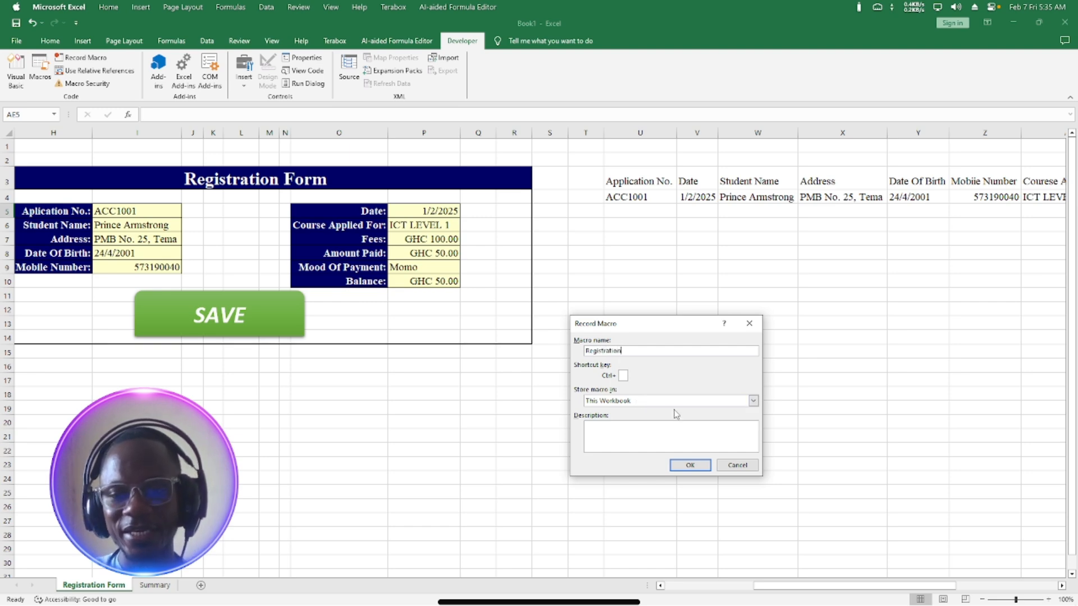
left_click(688, 466)
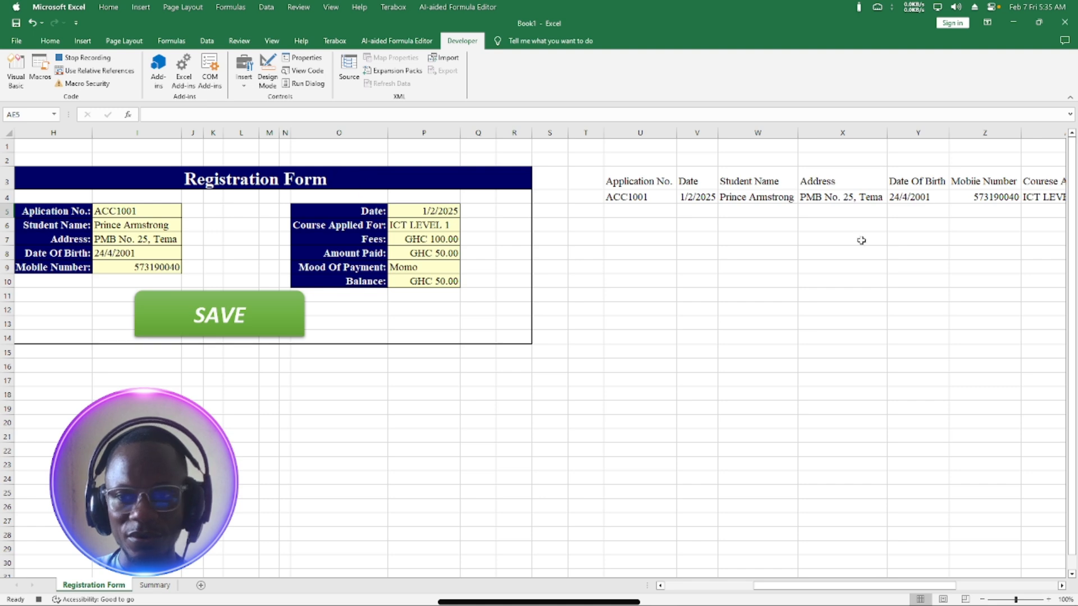
Select the summary row U4:AE4 and copy it.
left_click_drag(1073, 247, 1071, 223)
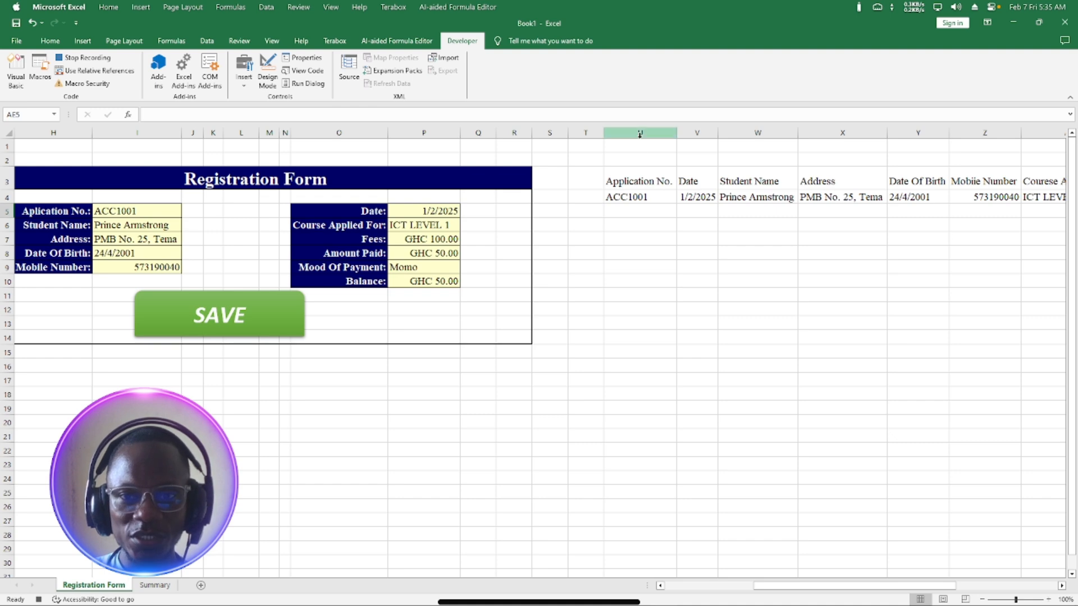
left_click(627, 197)
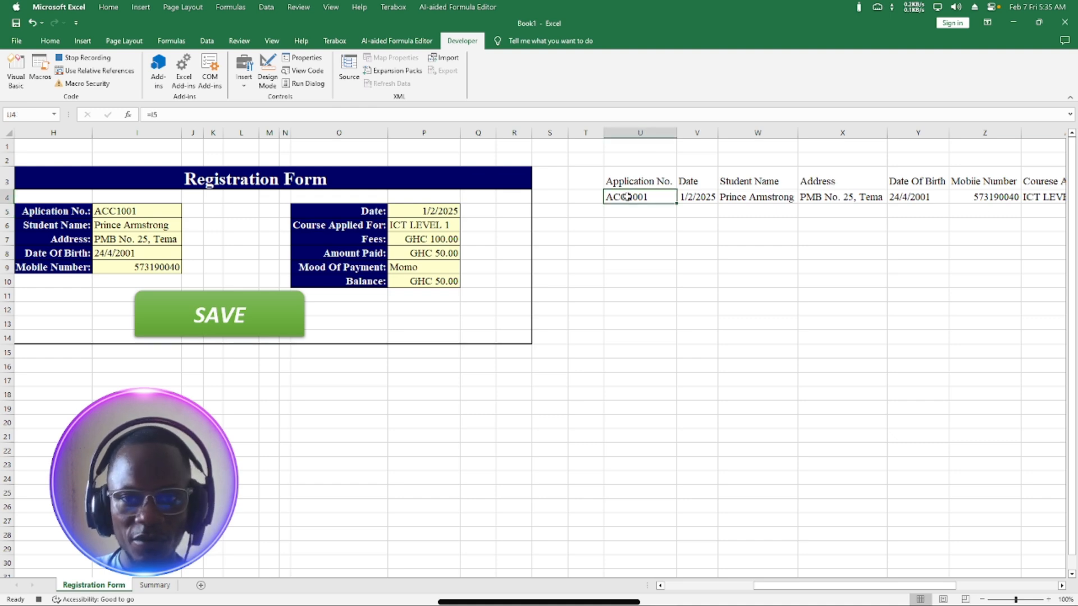
left_click_drag(627, 197, 947, 201)
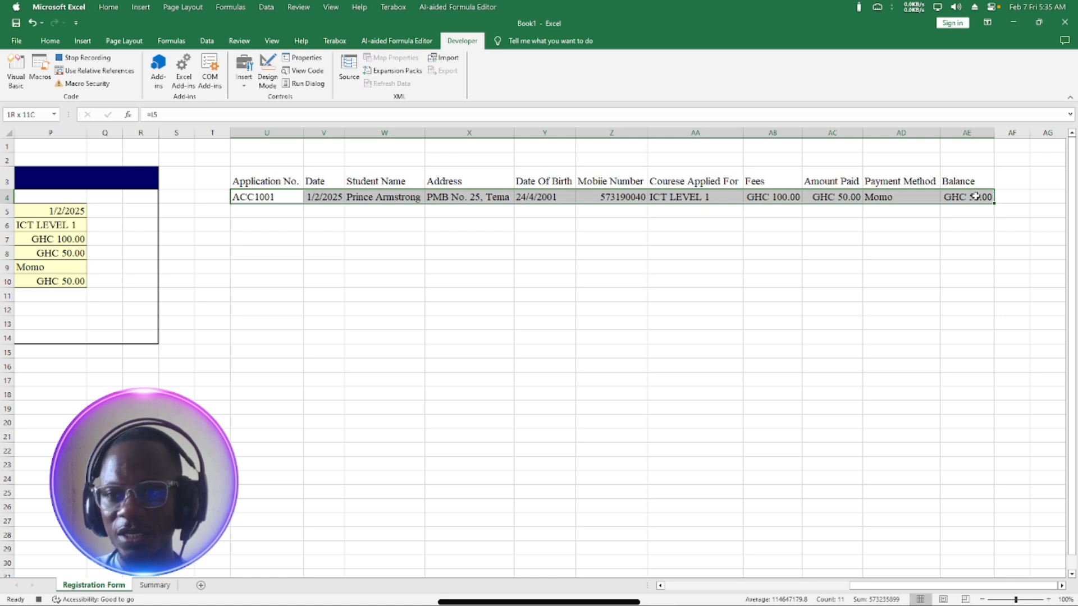
left_click_drag(975, 196, 976, 196)
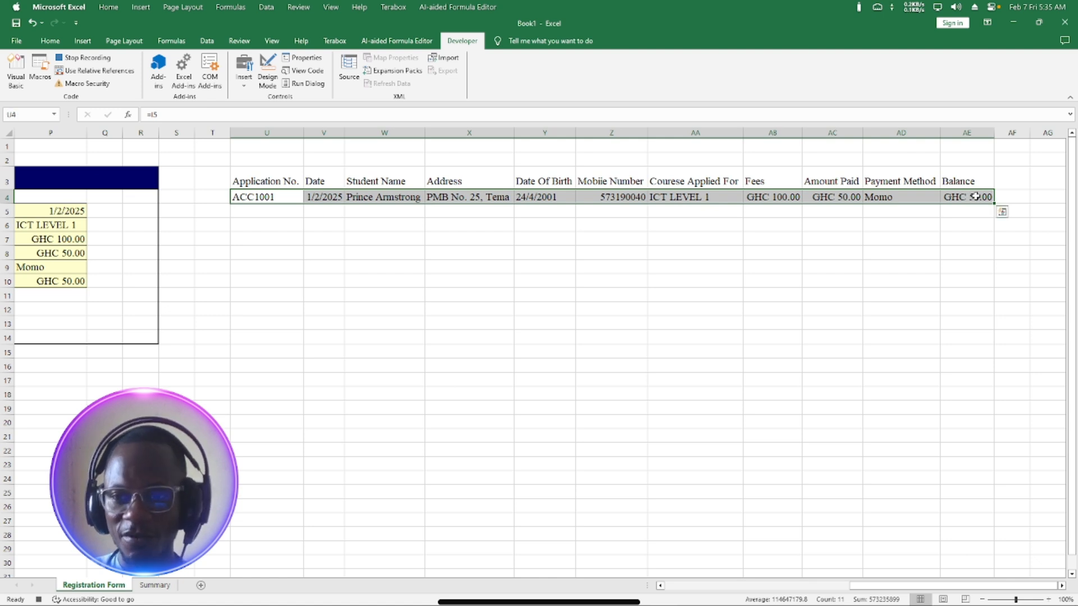
left_click(50, 42)
left_click(47, 71)
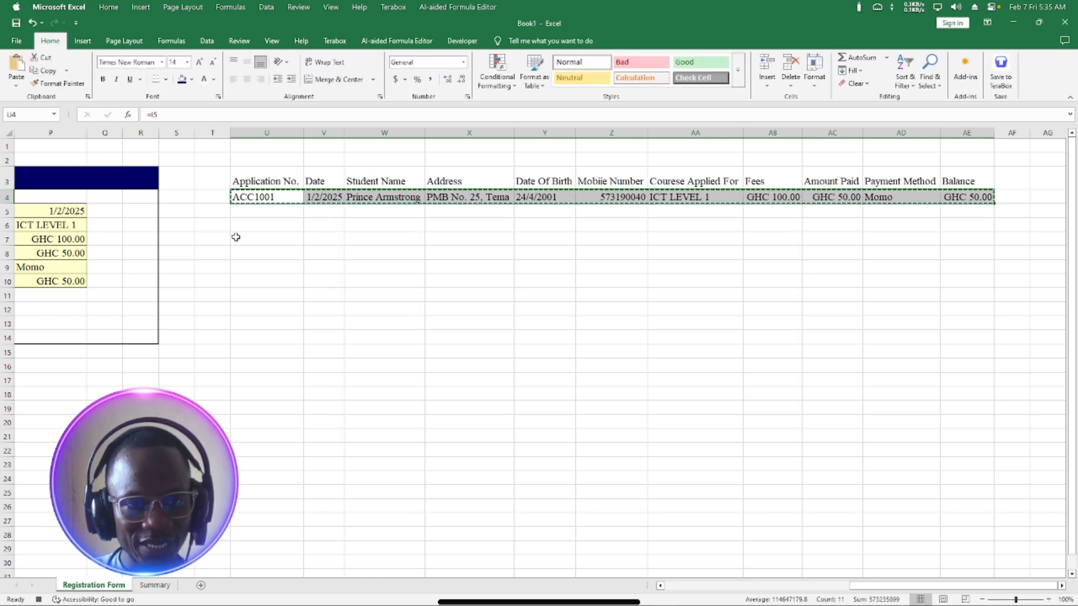
Paste the row as values into U7, leaving the date shown as 45659.
left_click(254, 235)
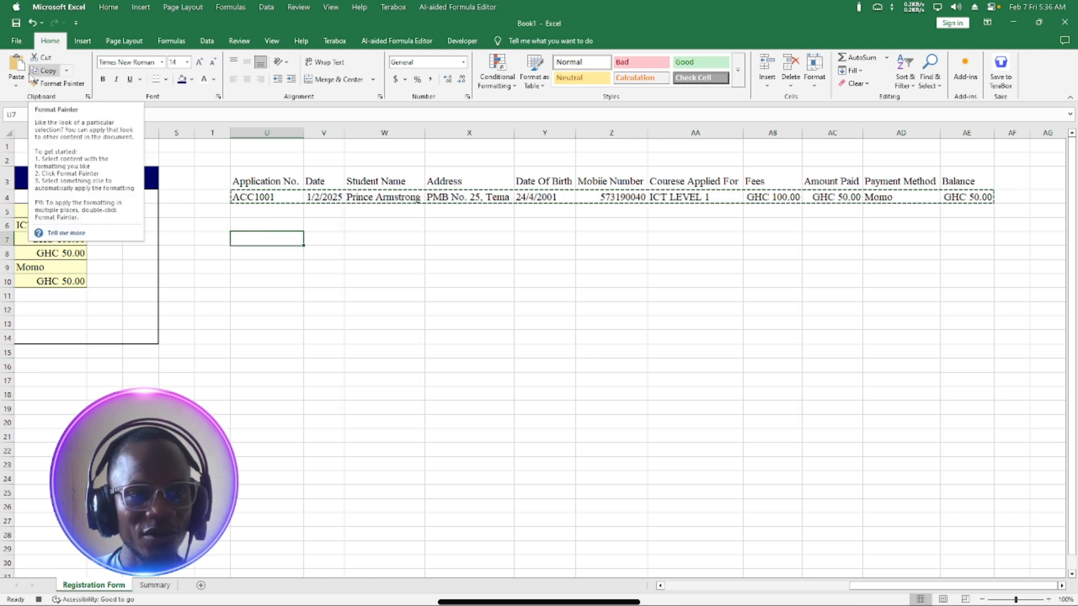
left_click(66, 71)
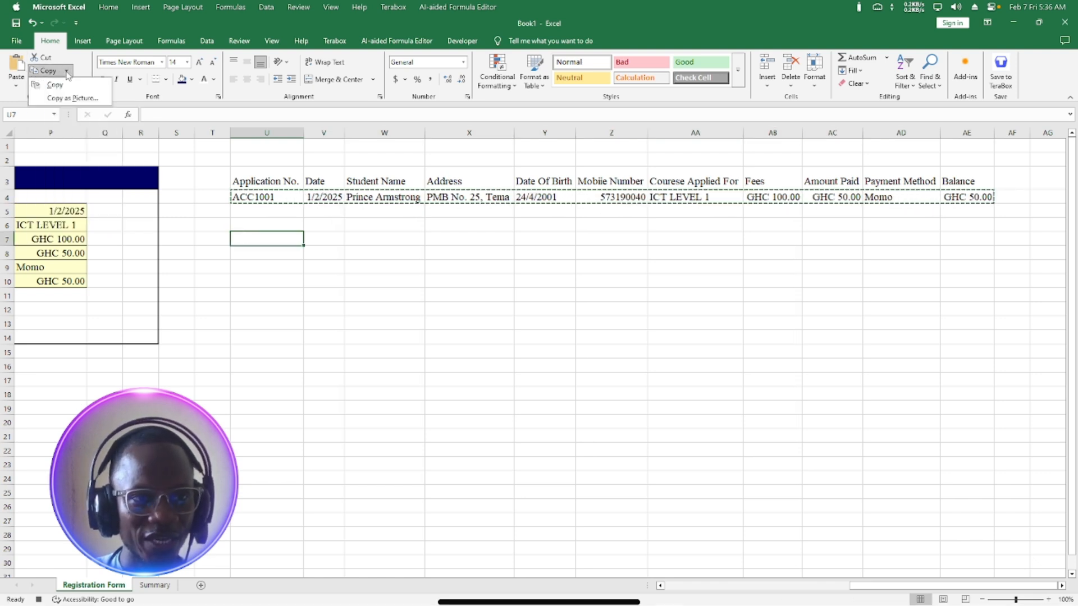
left_click(66, 72)
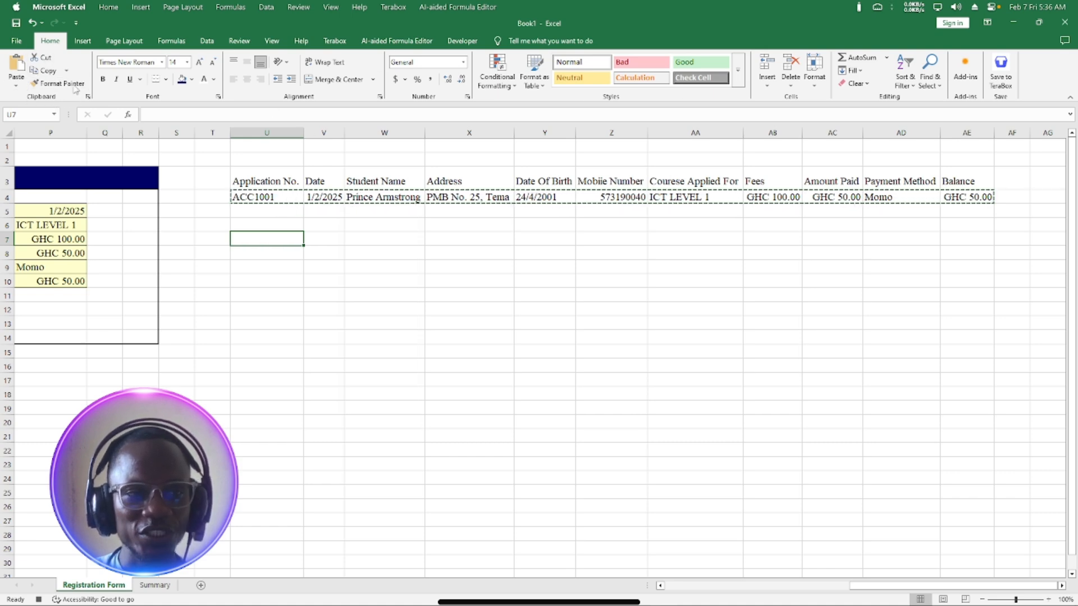
left_click(15, 84)
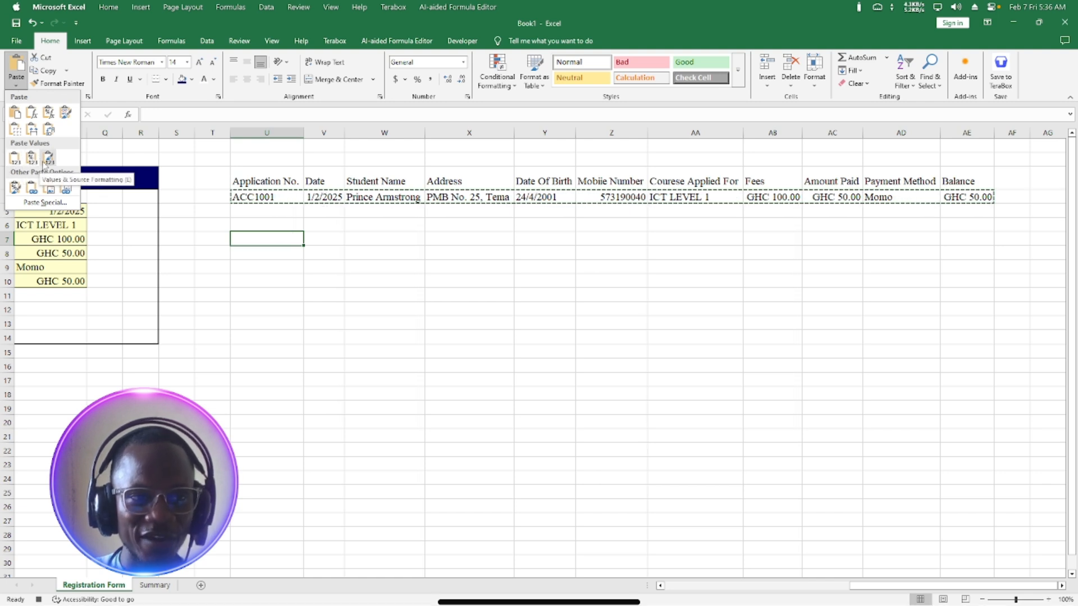
left_click(15, 159)
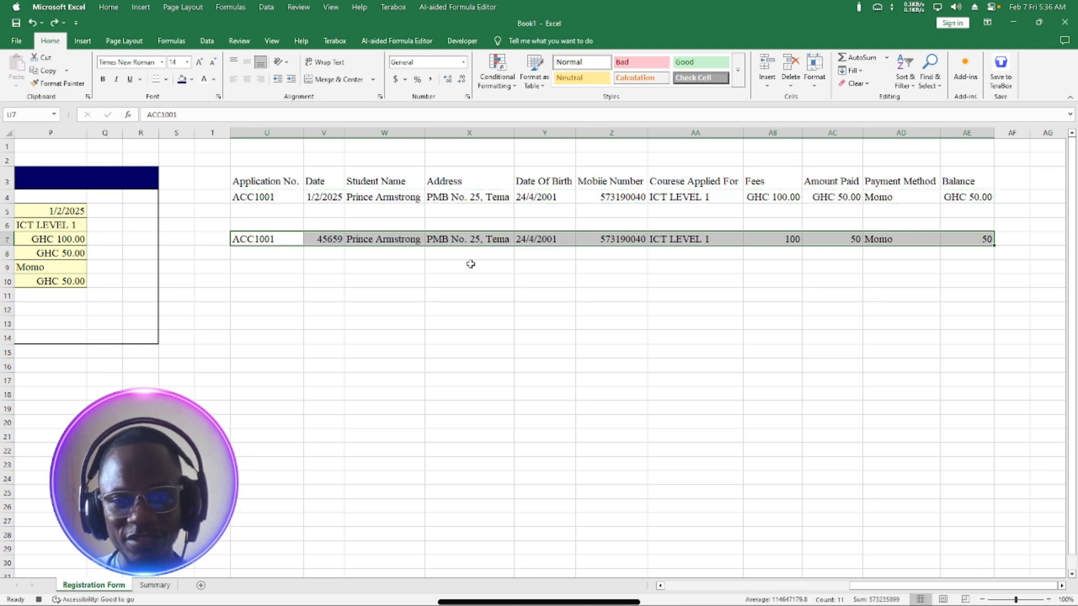
left_click(330, 240)
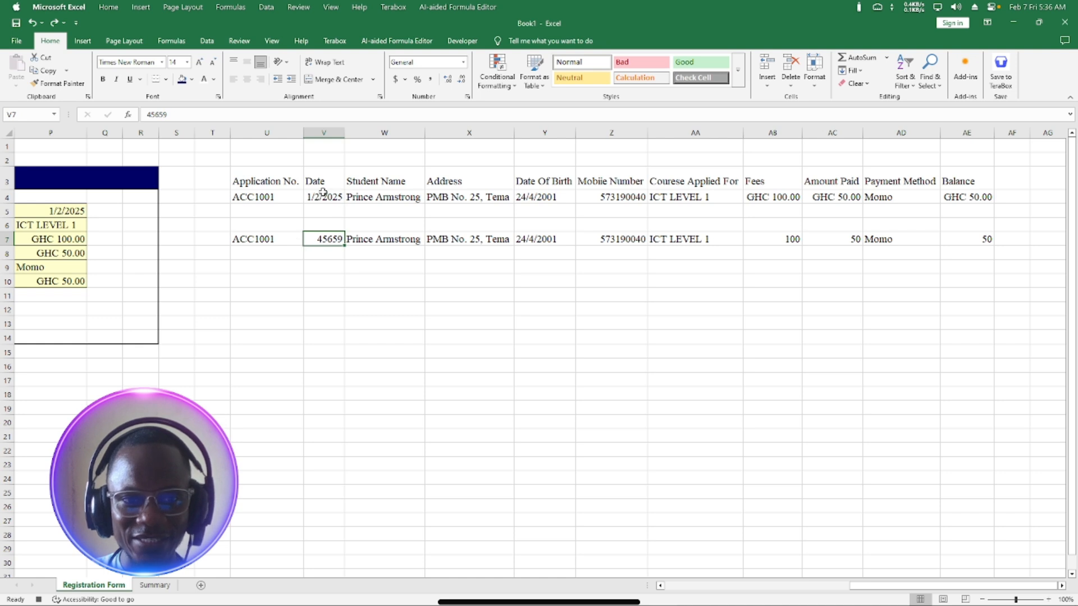
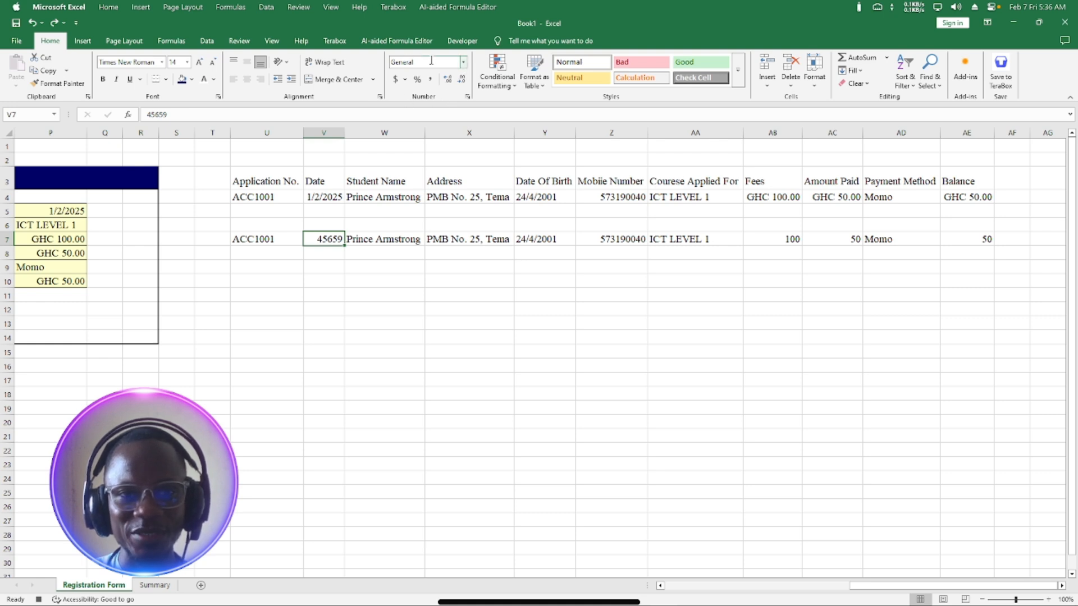
Format V7 as Short Date so it reads 1/2/2025, then check the Date Of Birth and Fees cells in row 7.
left_click(463, 62)
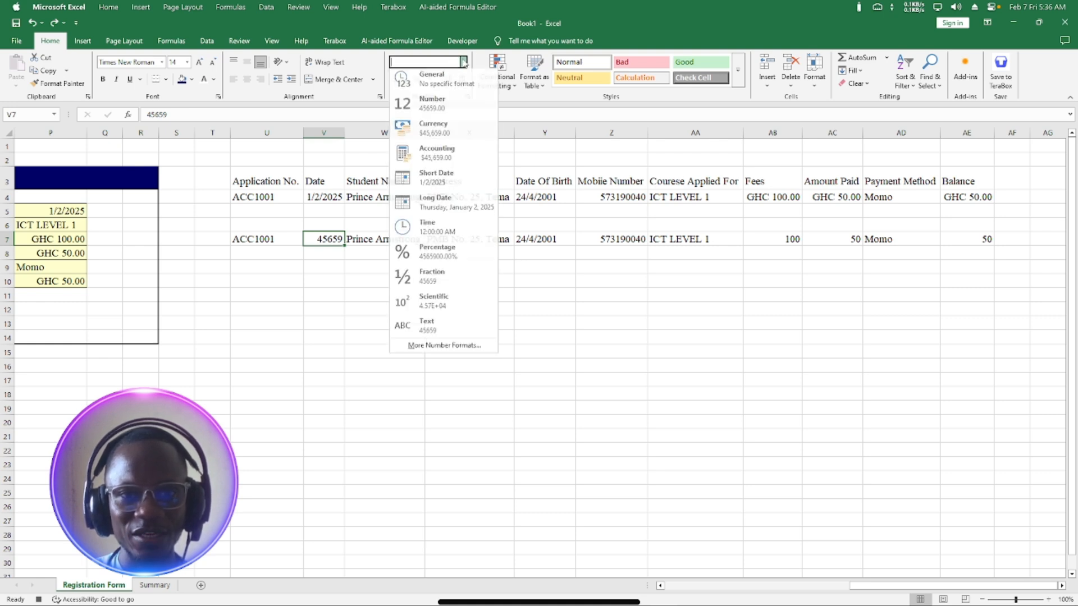
left_click(435, 179)
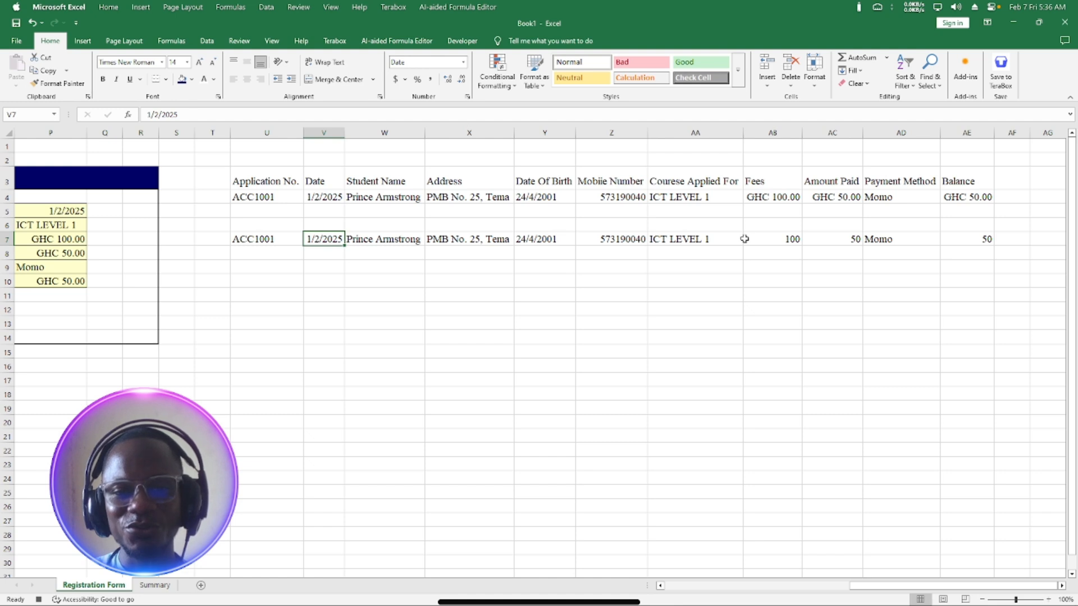
left_click(525, 240)
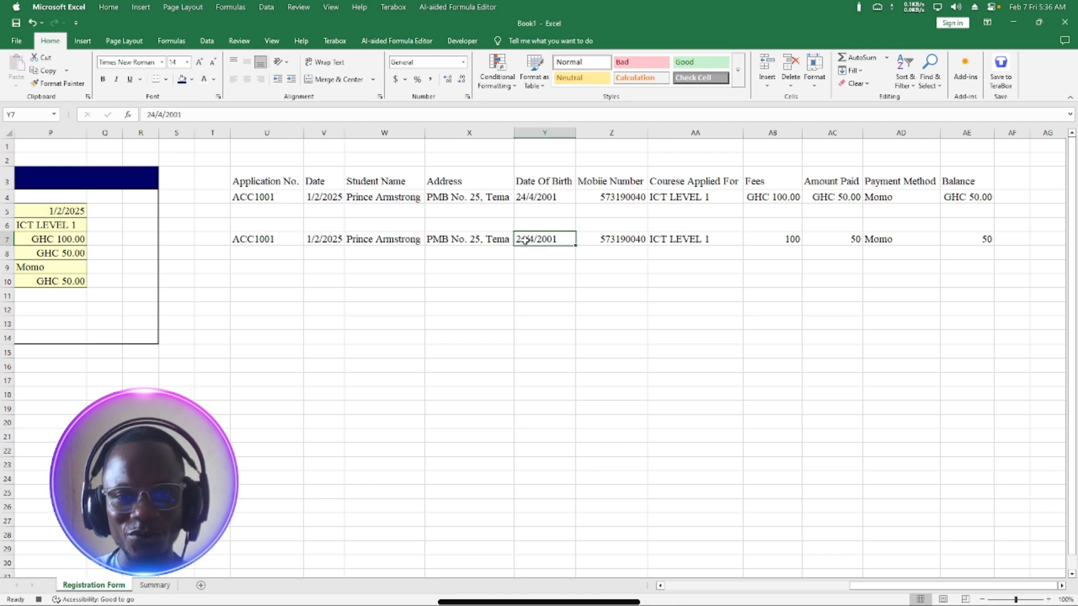
left_click(769, 239)
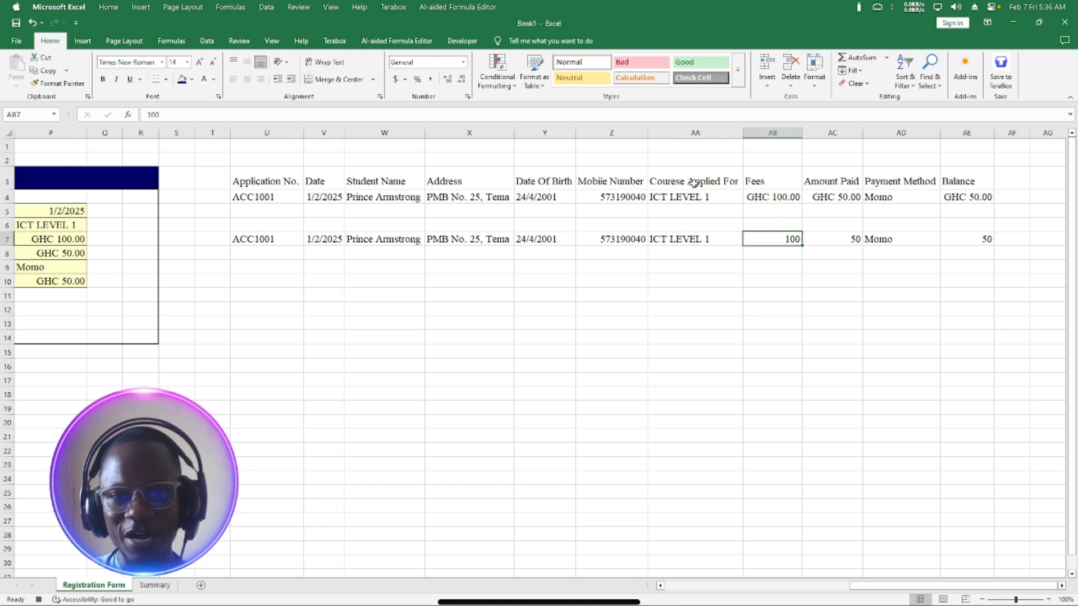
Format the Fees cell AB7 as Currency with the GHC symbol.
left_click(463, 62)
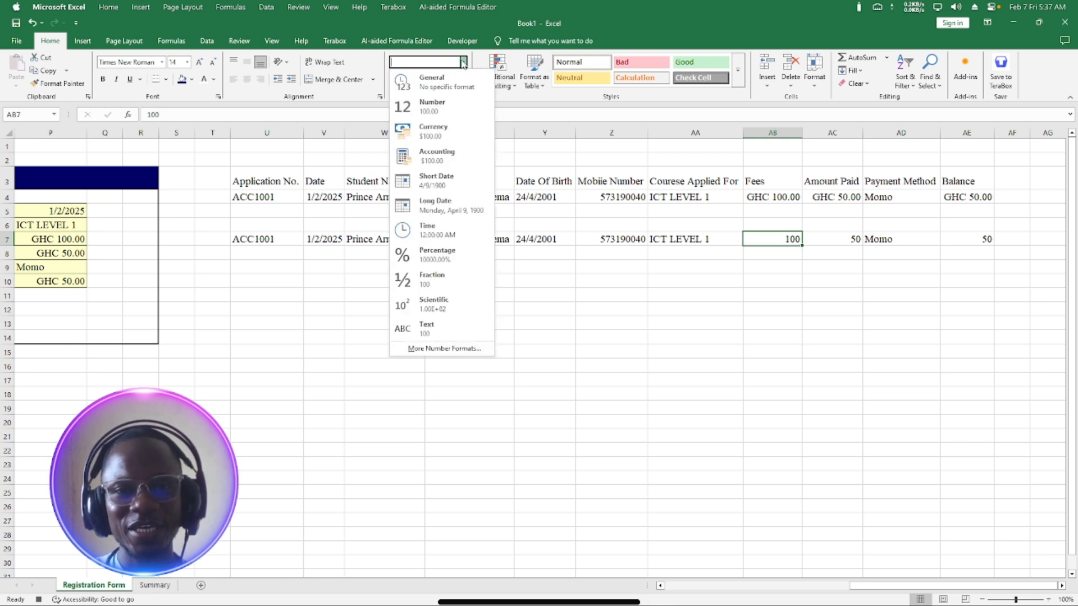
left_click(435, 349)
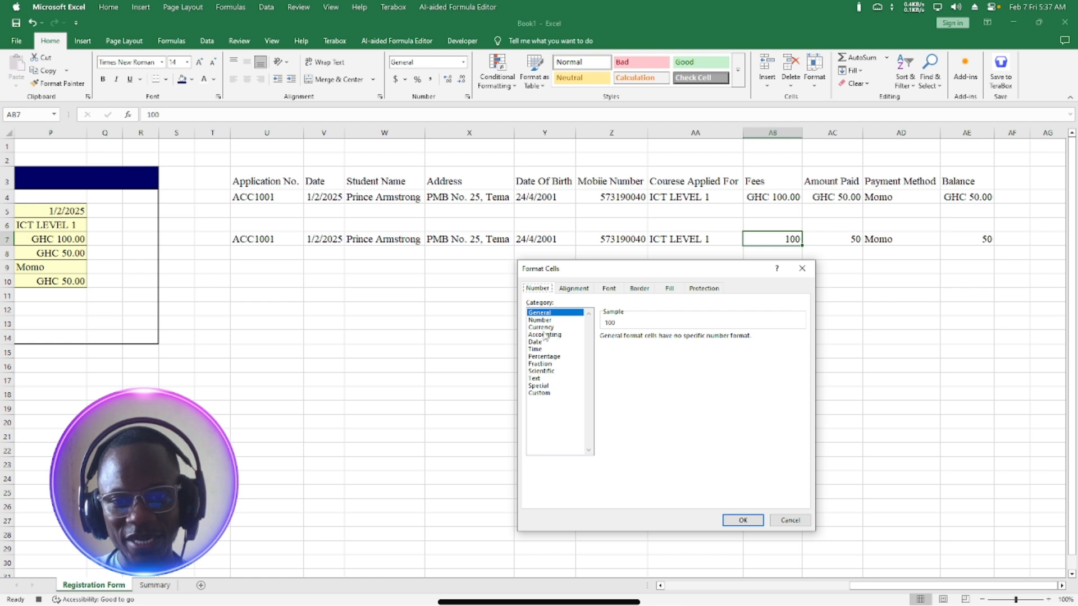
left_click(543, 328)
left_click(663, 351)
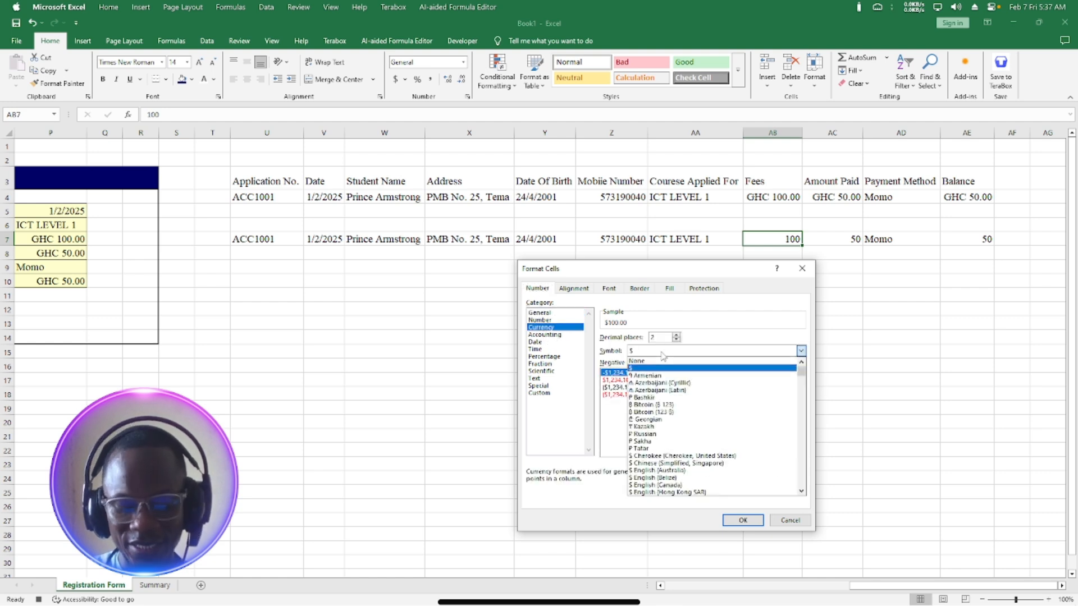
type("GHC")
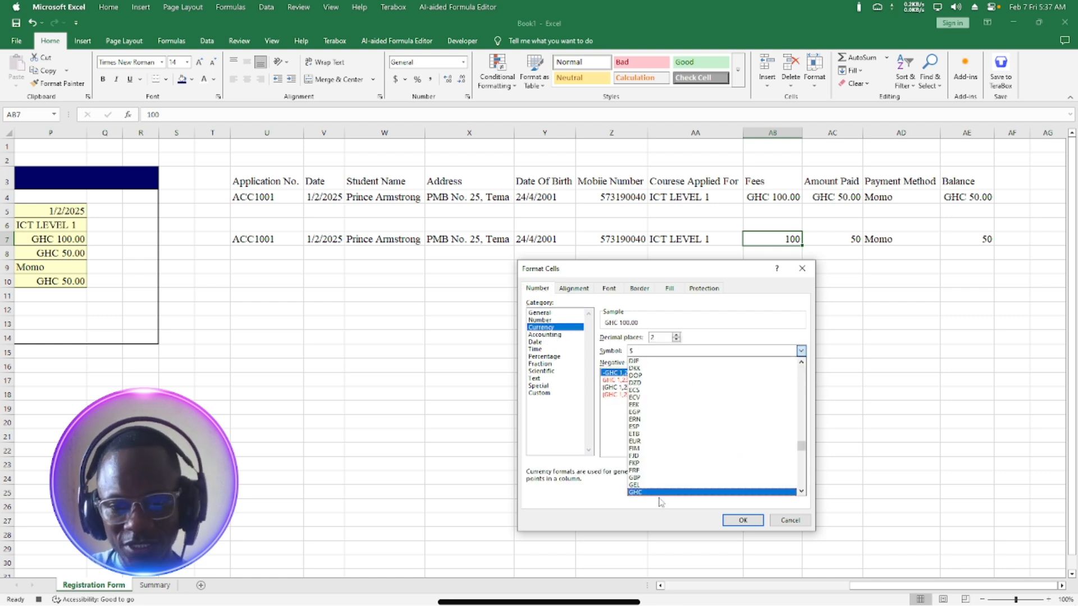
left_click(653, 493)
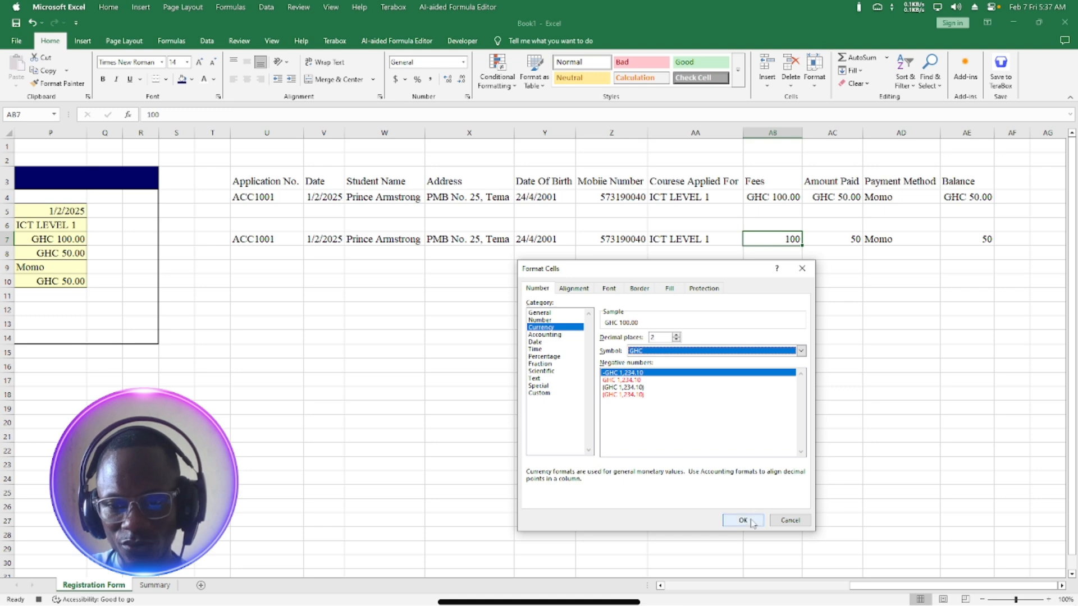
left_click(742, 520)
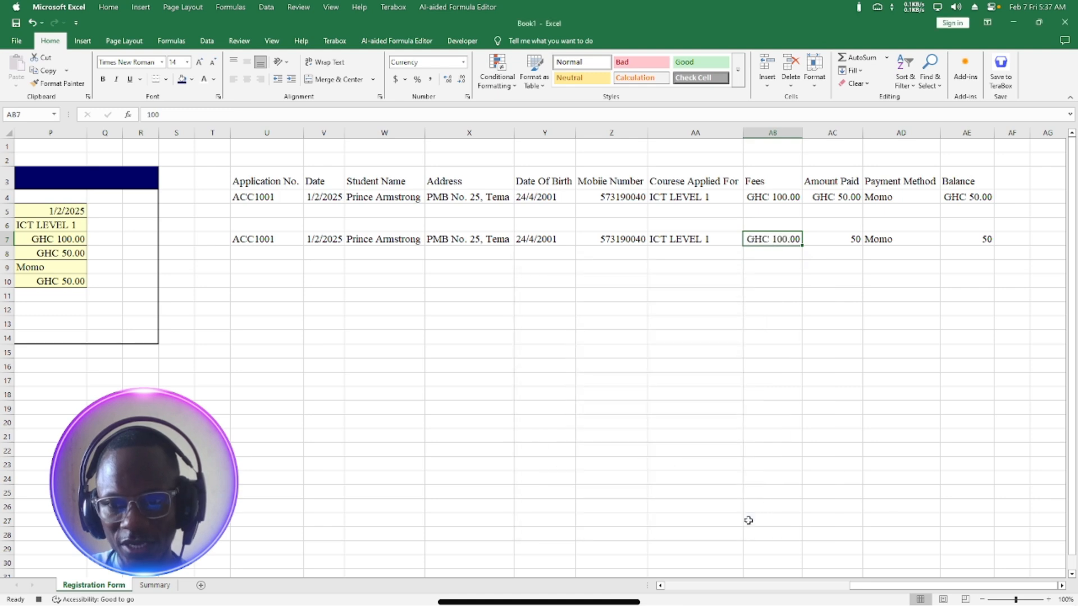
Apply the same GHC Currency format to Amount Paid AC7 and Balance AE7 together.
left_click(846, 239)
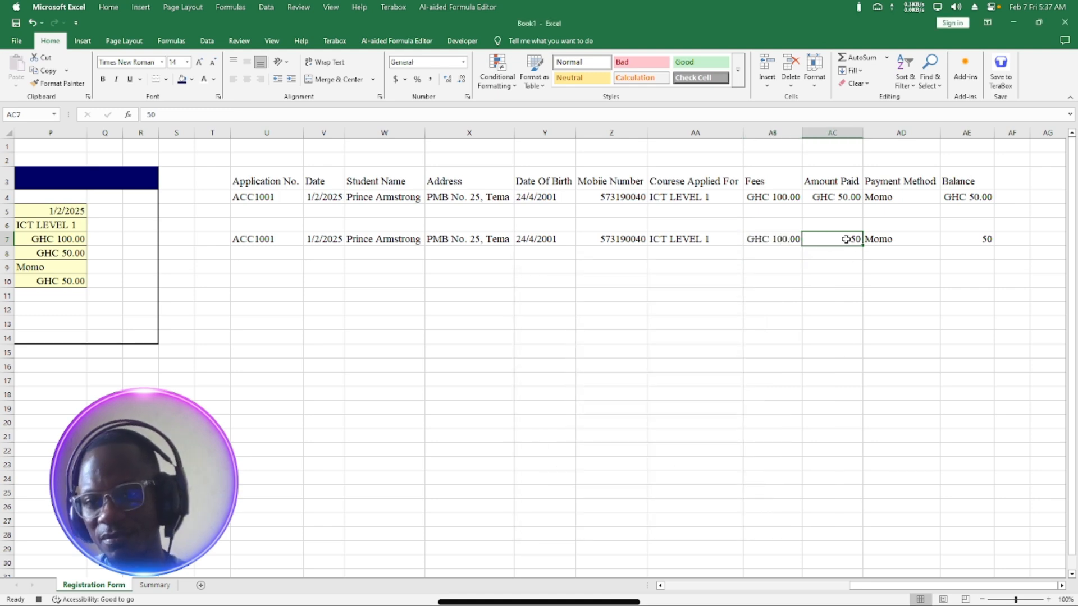
left_click(977, 238, "ctrl")
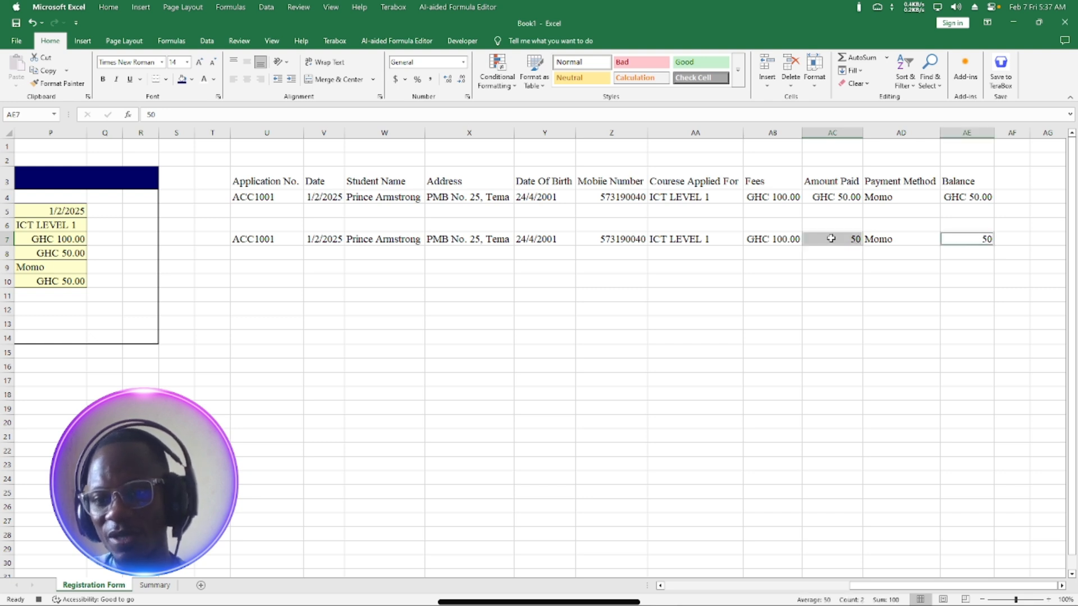
left_click(463, 62)
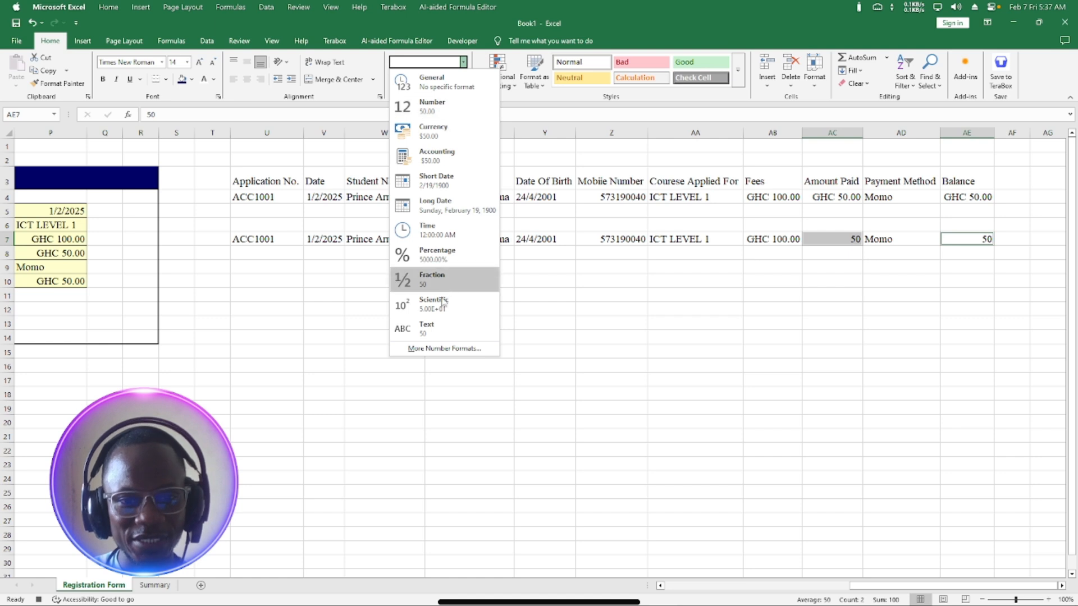
left_click(433, 349)
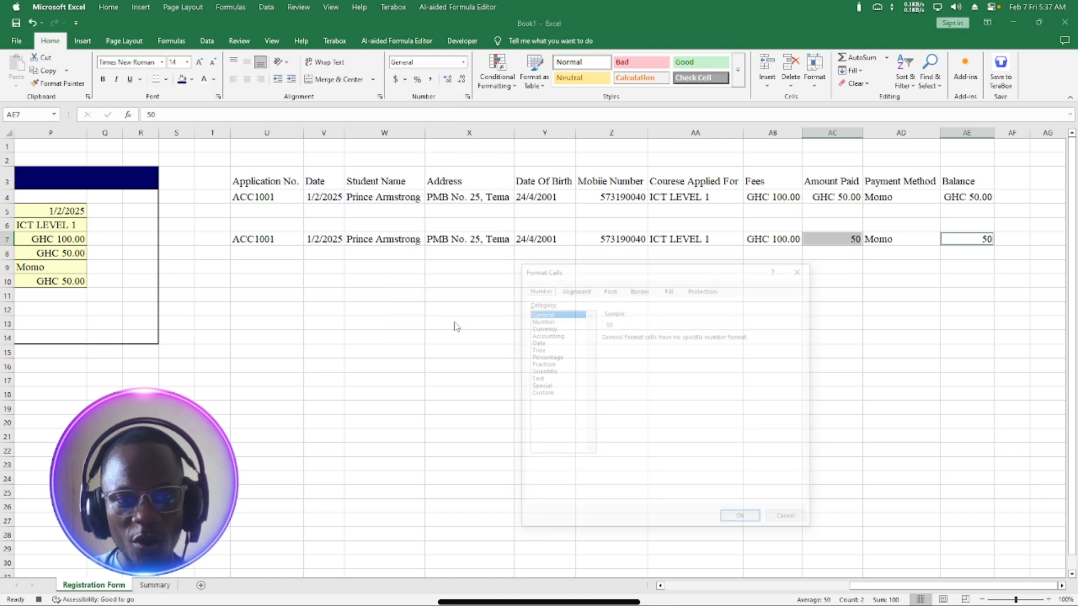
left_click(549, 328)
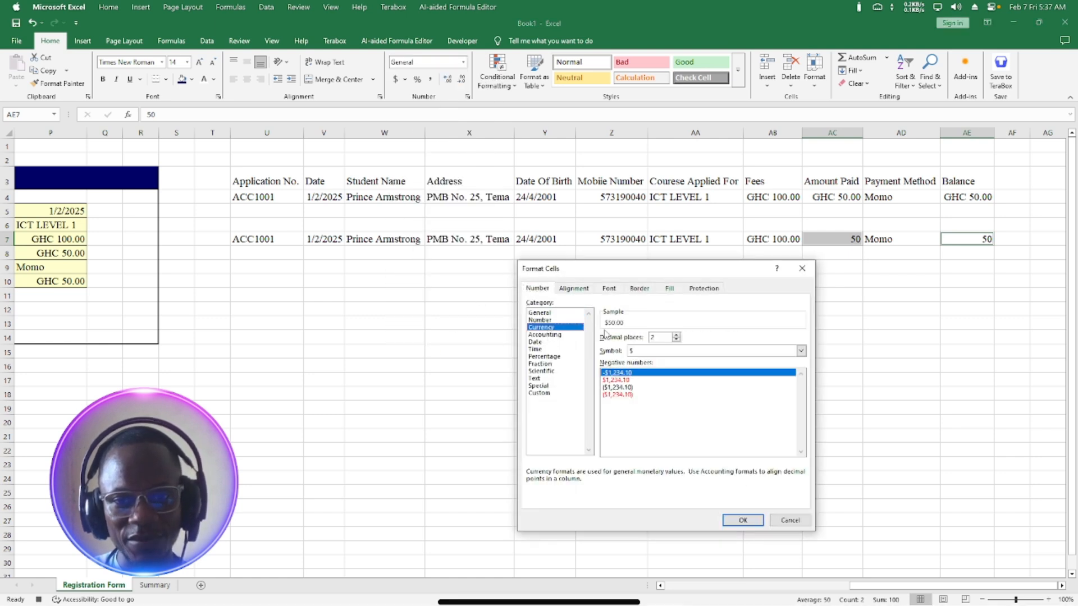
left_click(652, 352)
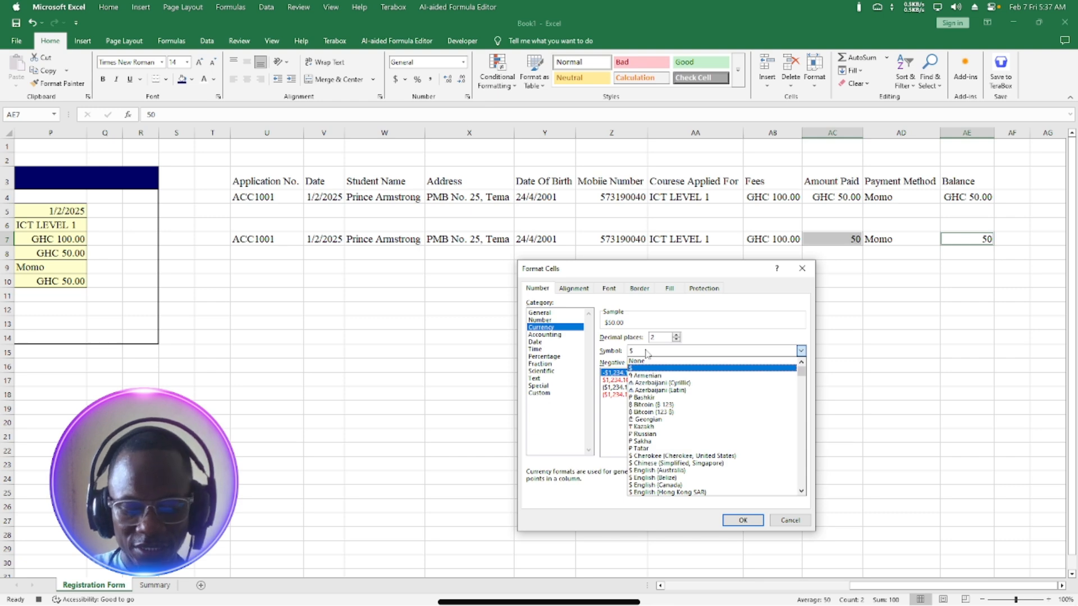
type("gh")
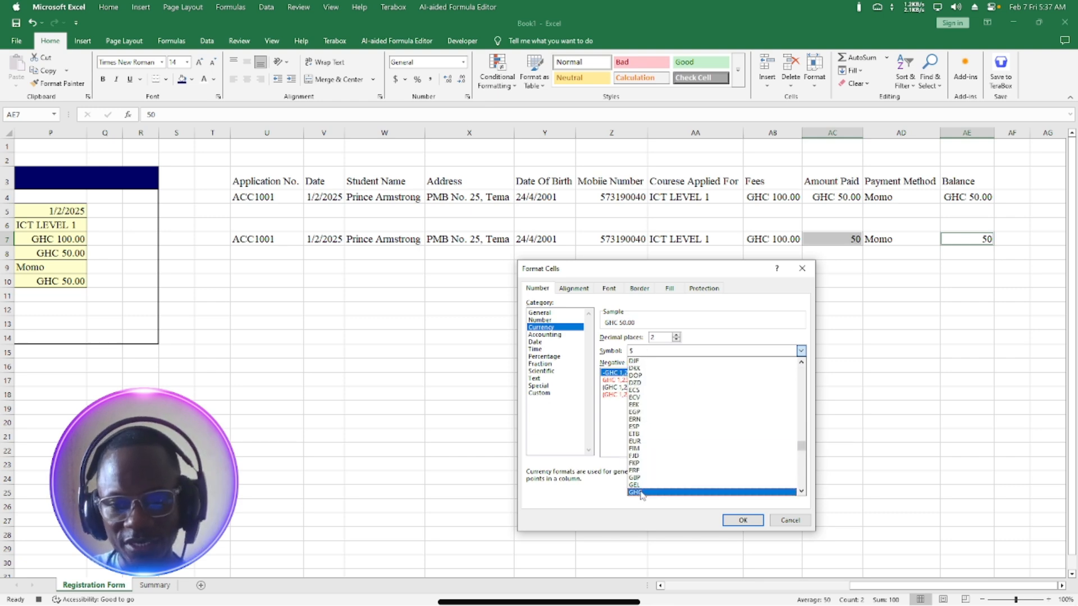
left_click(641, 493)
left_click(744, 520)
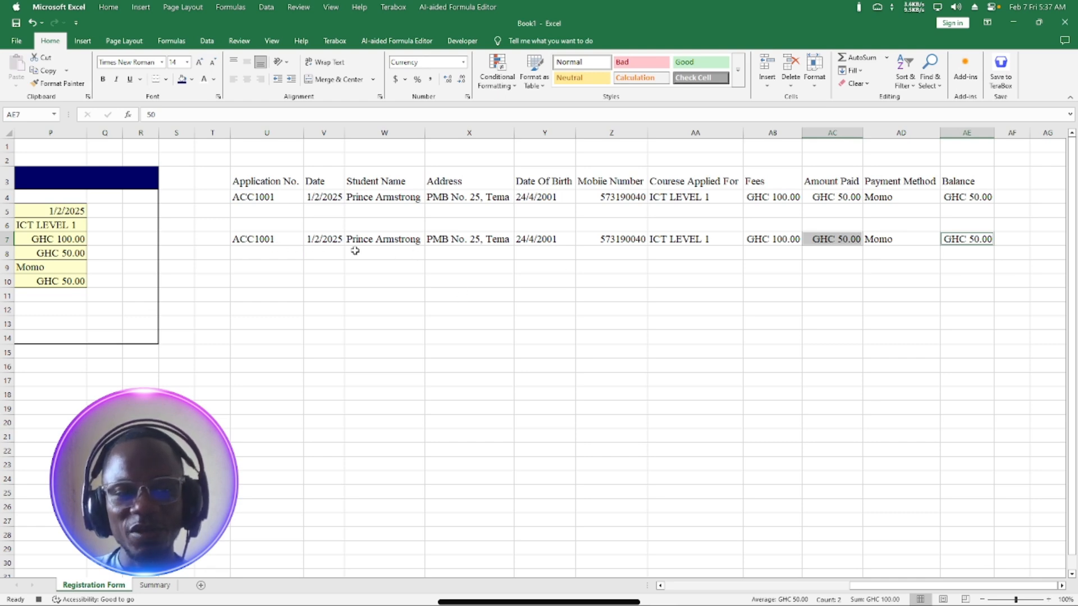
left_click(660, 586)
left_click(659, 585)
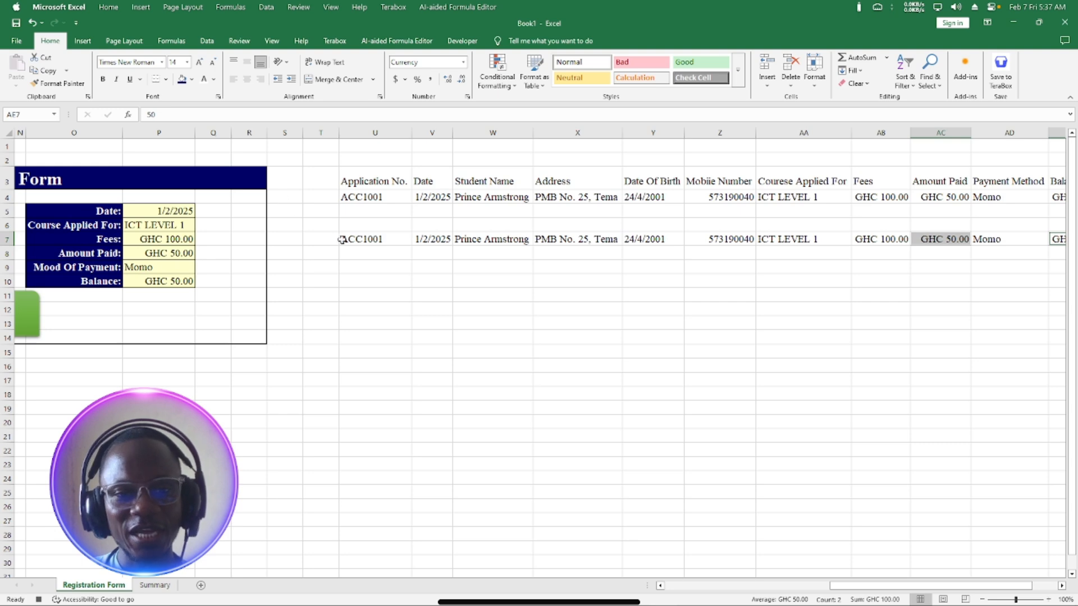
left_click(359, 238)
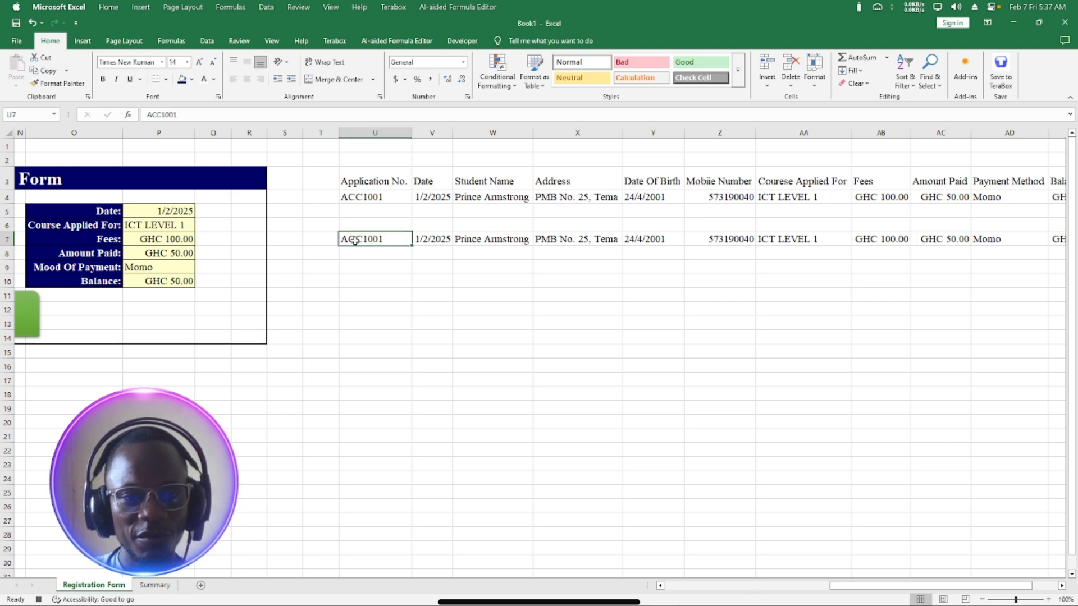
left_click_drag(355, 240, 969, 240)
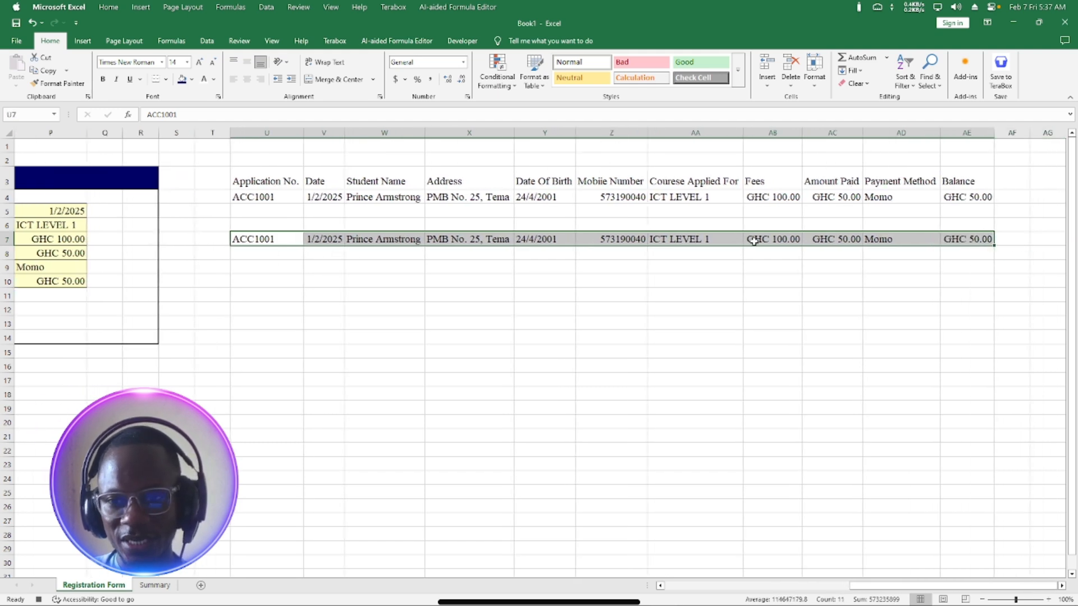
right_click(256, 239)
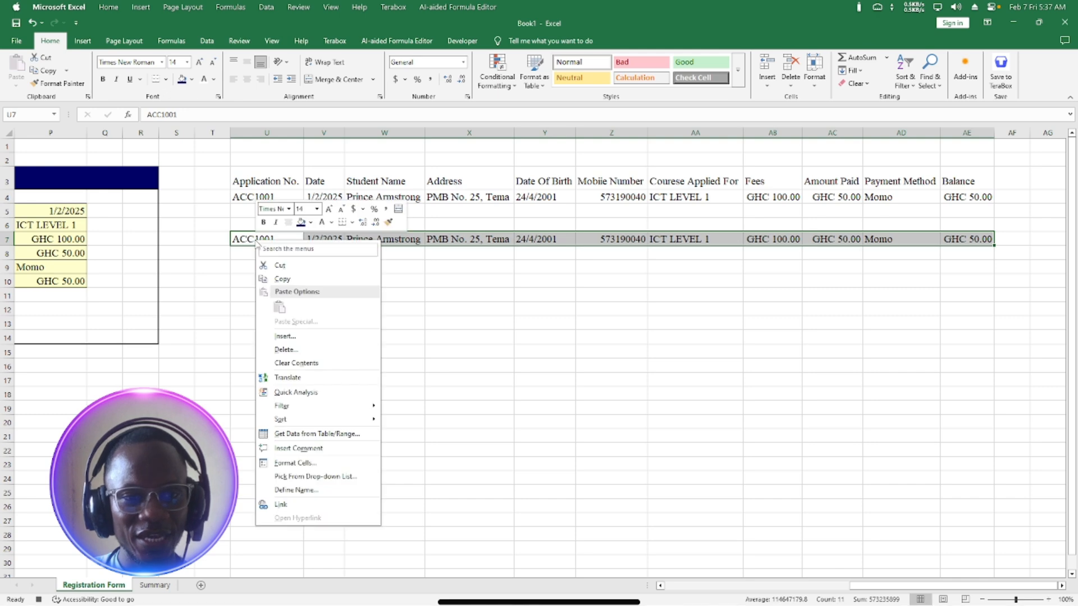
left_click(282, 278)
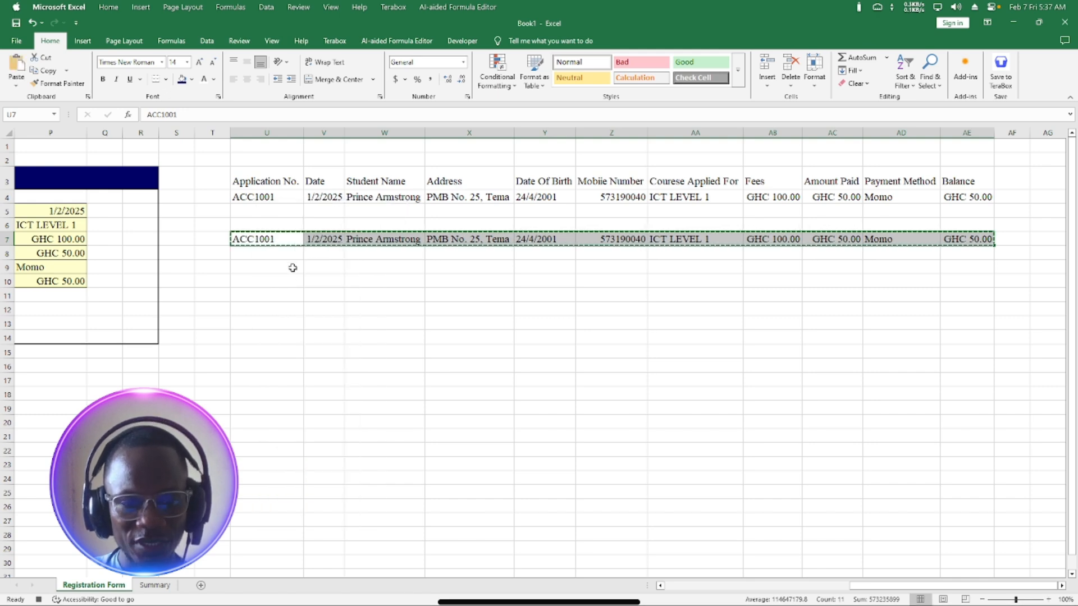
left_click(155, 587)
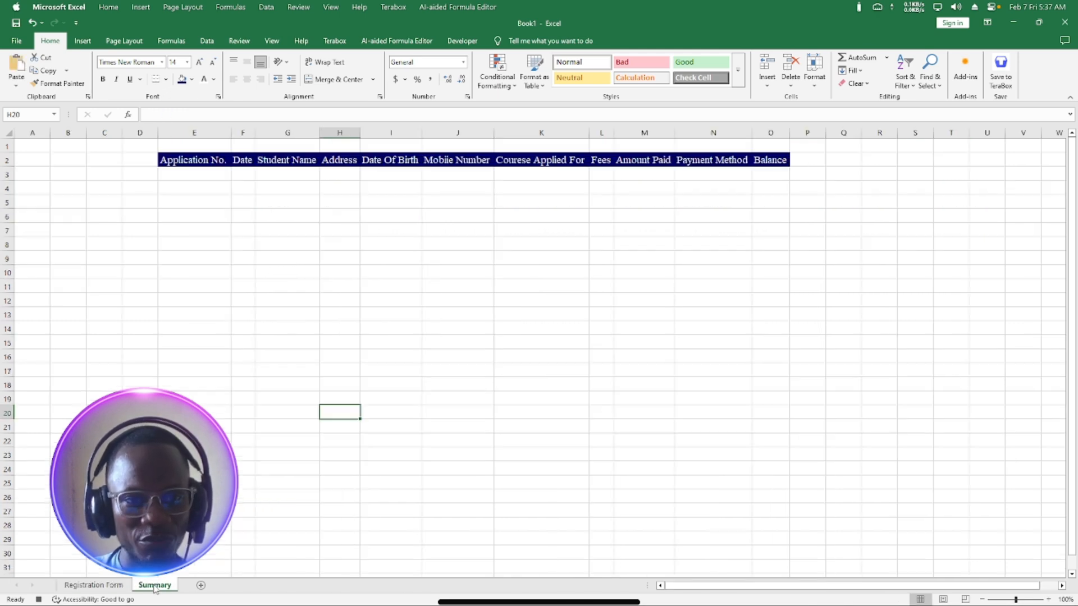
Insert the copied record into Summary row 3, shifting existing cells down.
left_click(188, 173)
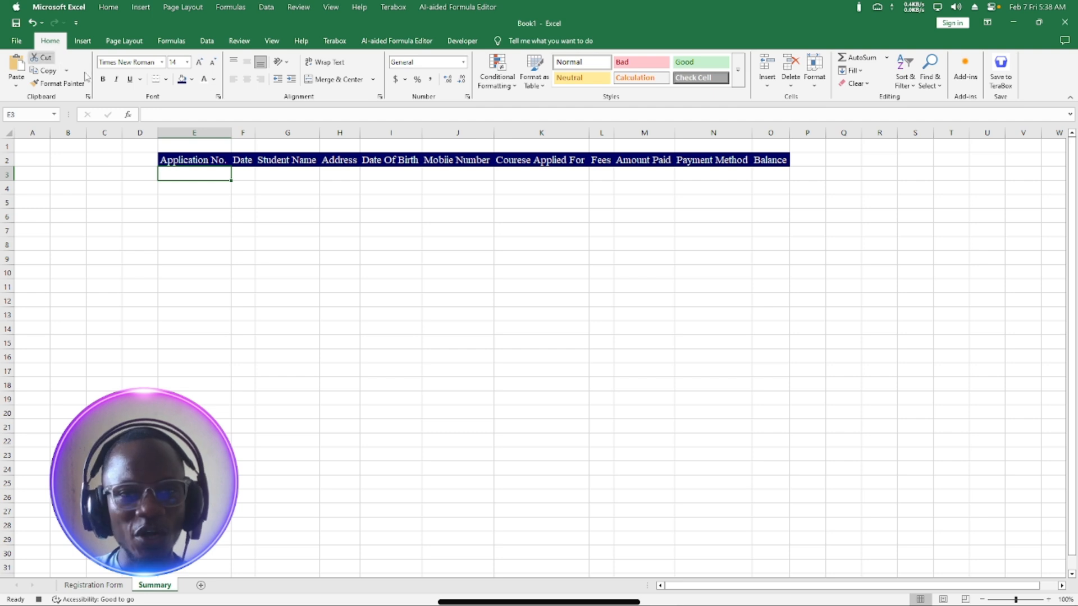
left_click(767, 84)
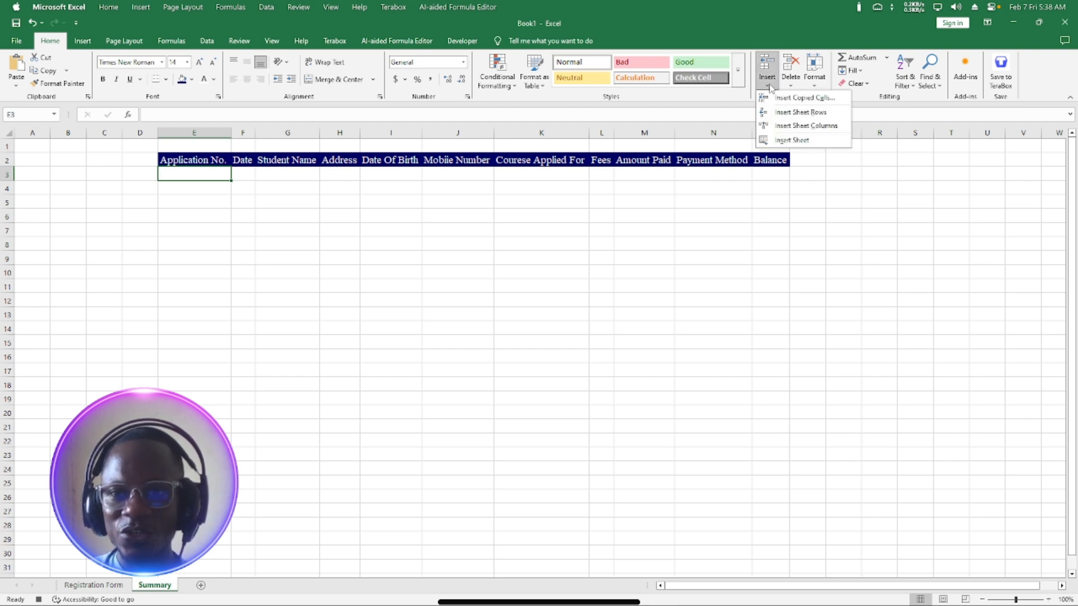
left_click(818, 99)
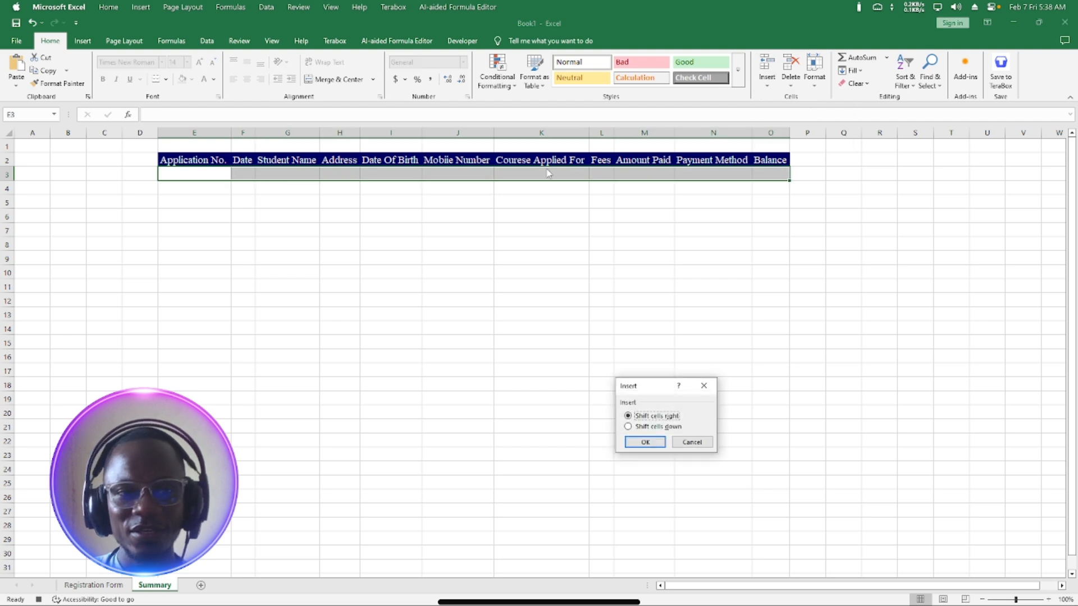
left_click_drag(665, 388, 109, 203)
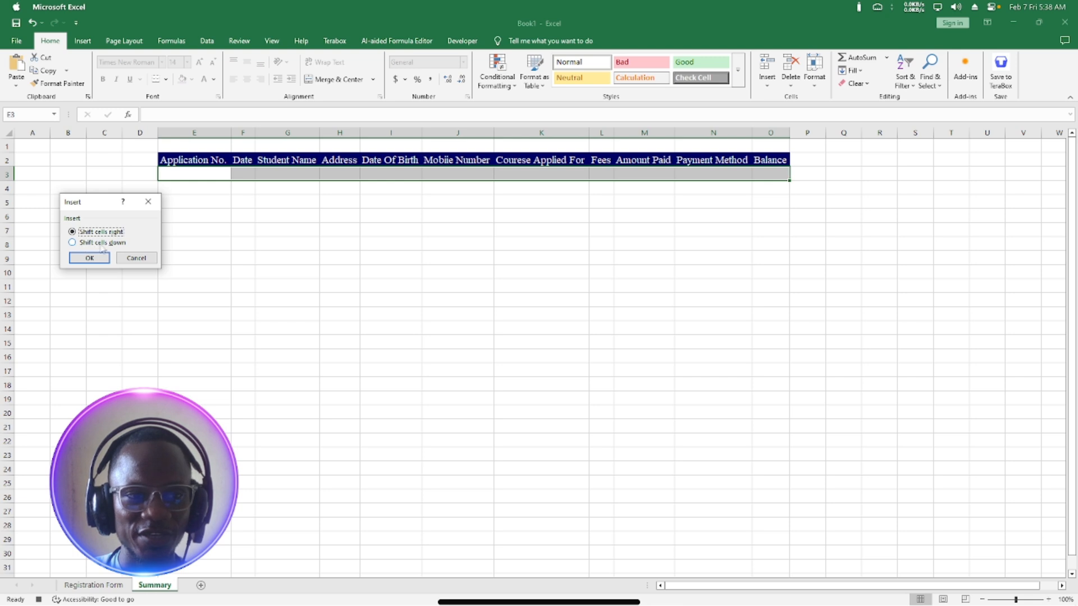
left_click(72, 244)
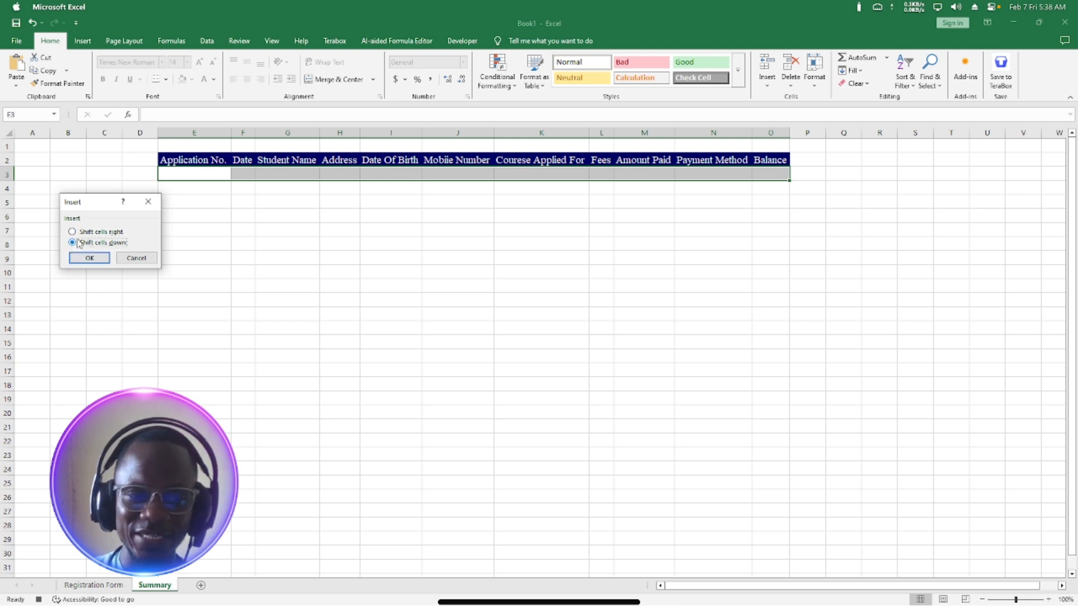
left_click(90, 259)
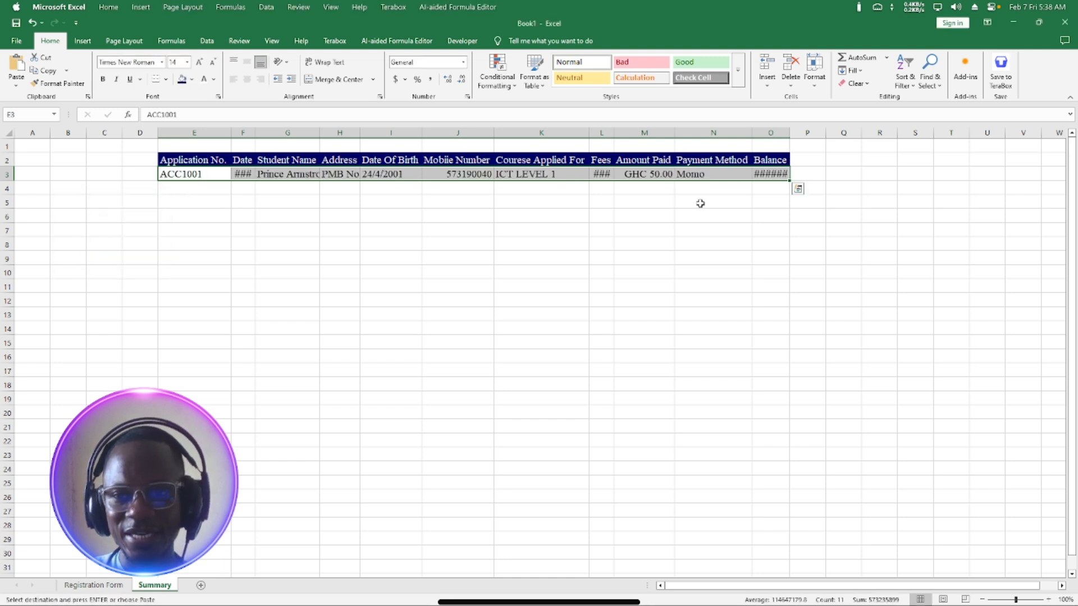
AutoFit columns F, O and L, then go back to the Registration Form sheet.
double_click(254, 132)
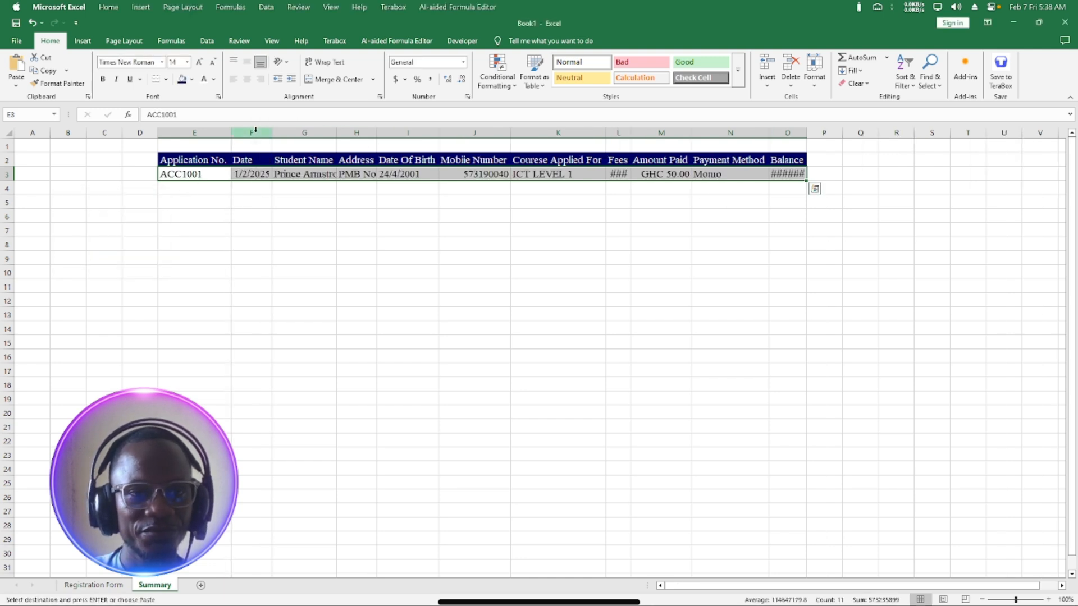
double_click(806, 132)
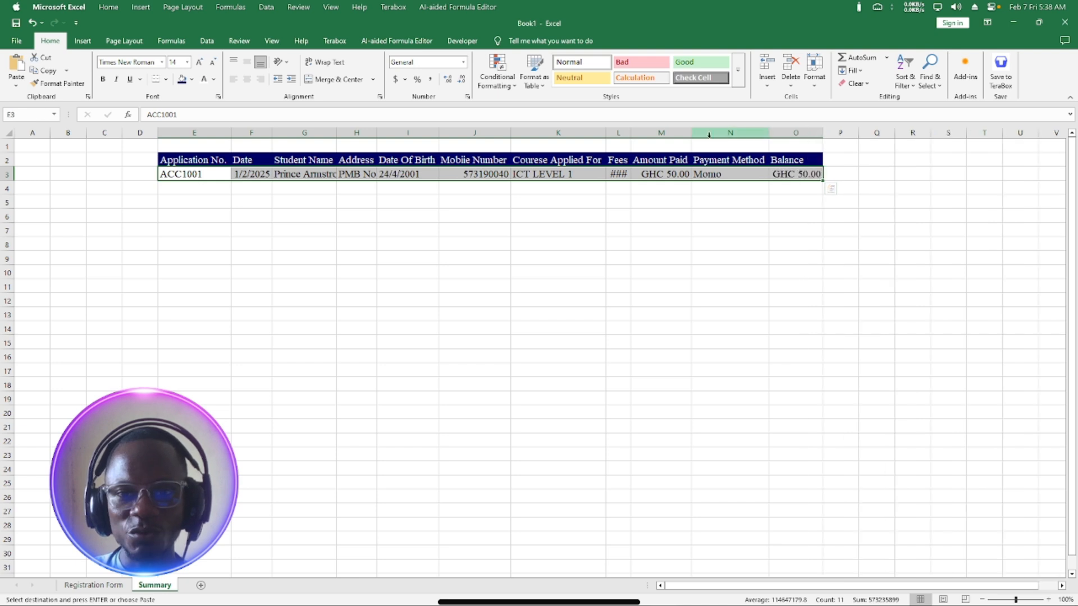
double_click(630, 133)
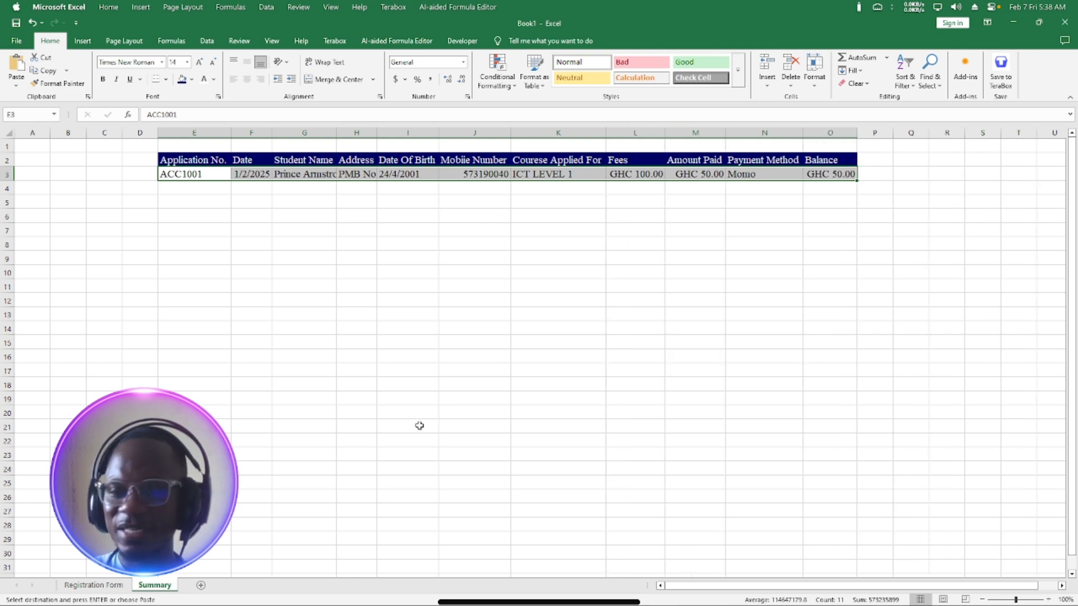
left_click(90, 586)
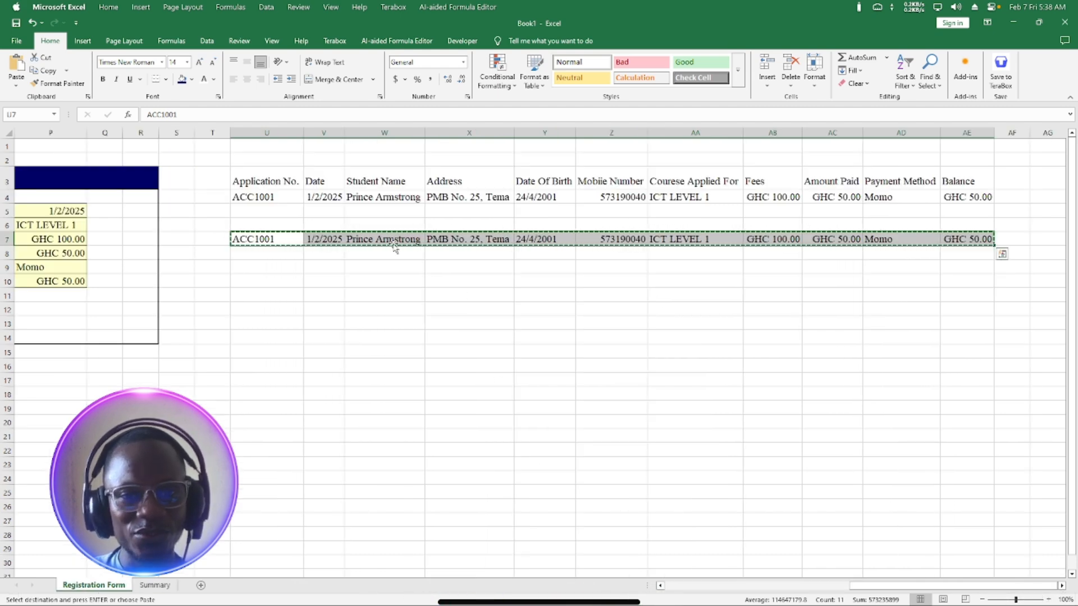
Clear the copy marquee with Esc, scroll the form back into view, and check Summary.
key("Escape")
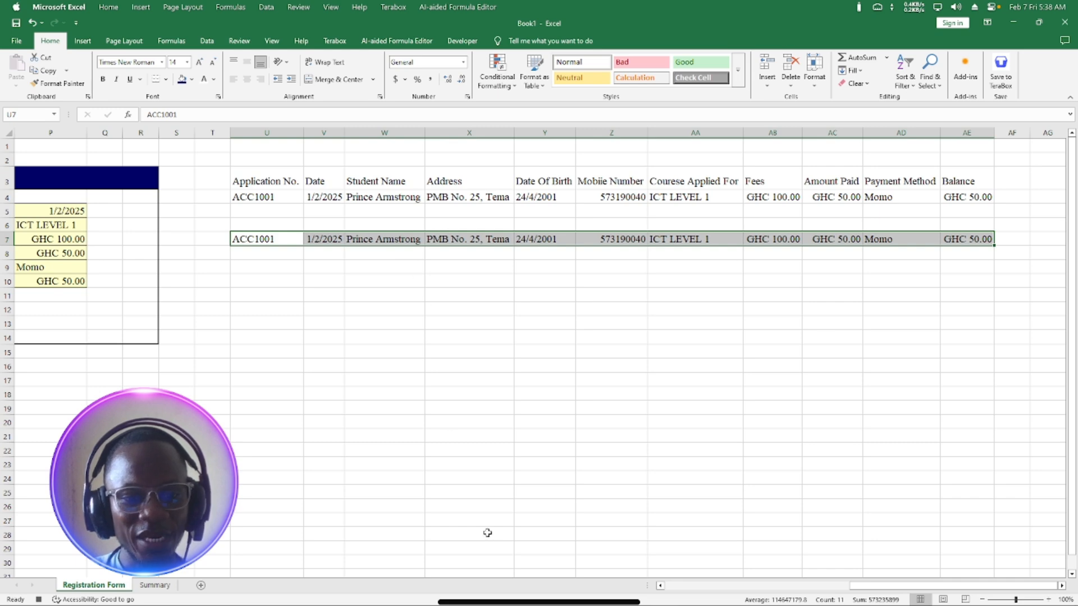
left_click(139, 281)
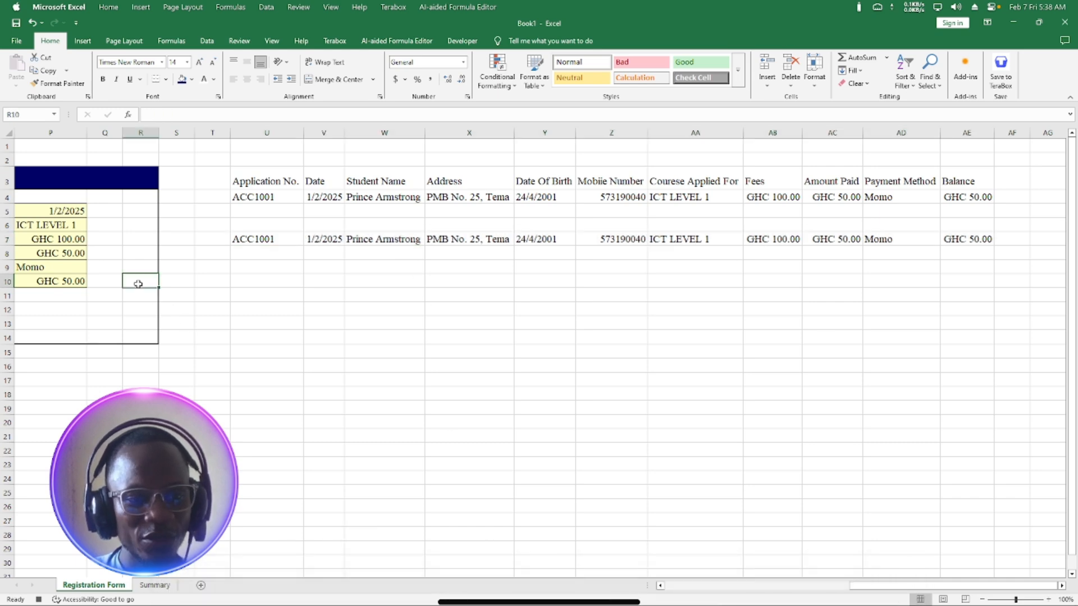
left_click(660, 585)
scroll(361, 373, "left", 9)
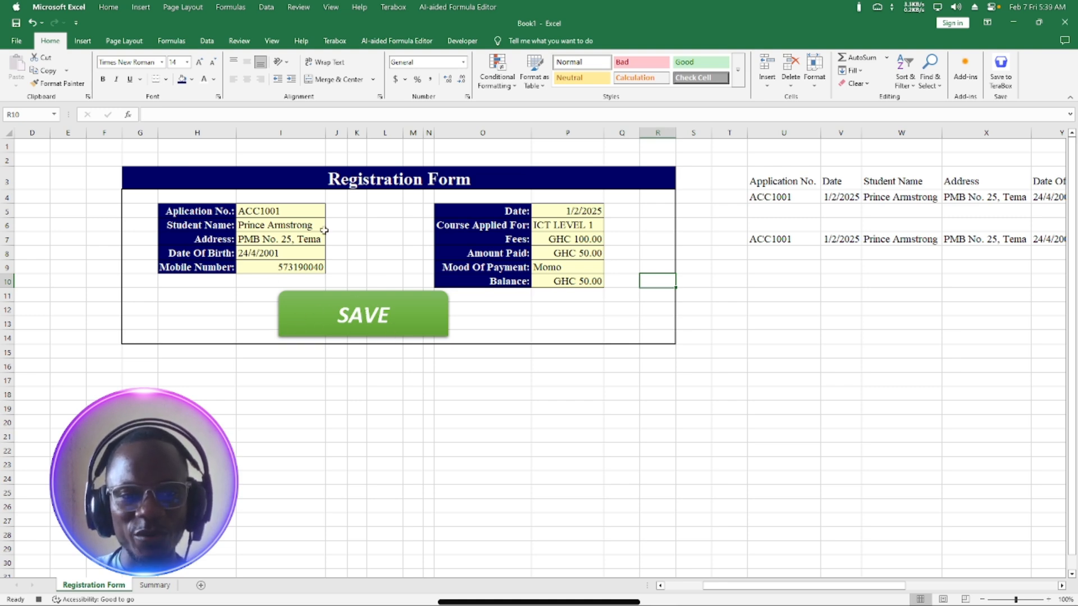
left_click(155, 587)
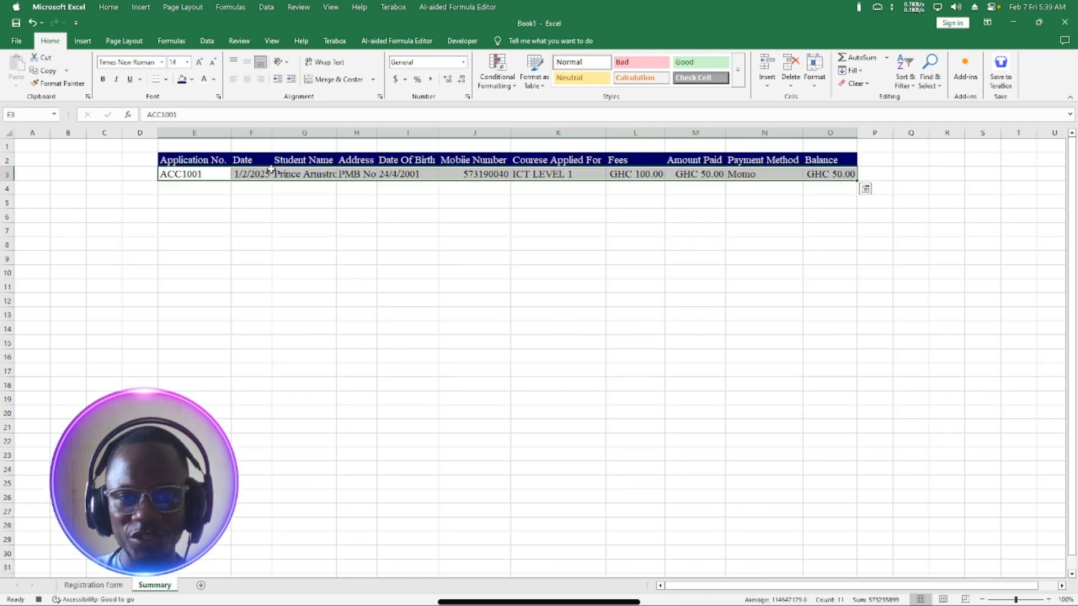
Clear the Application No., Student Name, Address, Date Of Birth and Mobile Number entries.
left_click(102, 587)
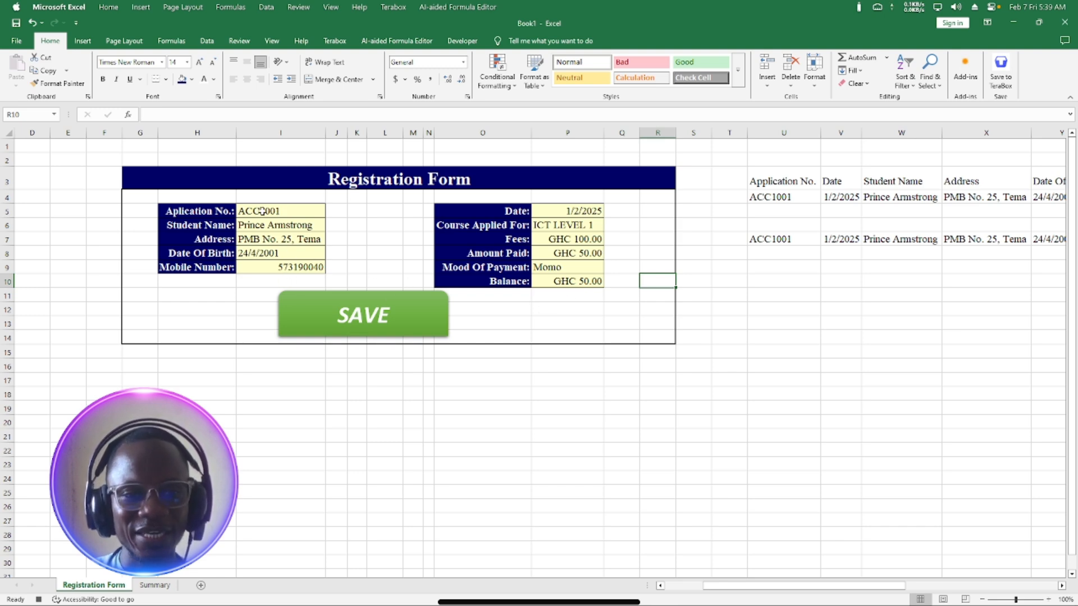
left_click(260, 211)
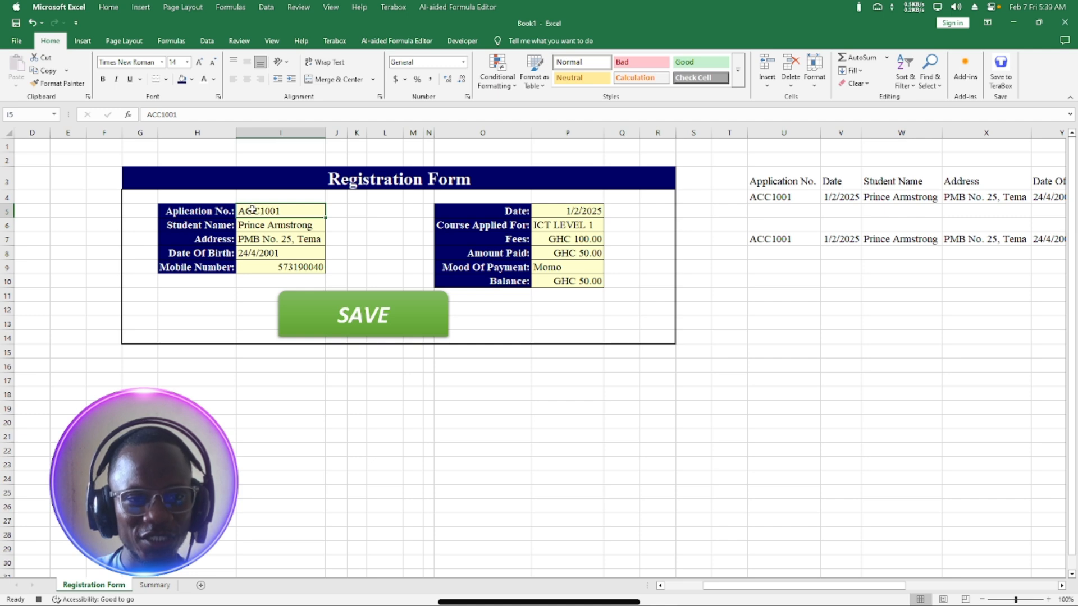
key("Delete")
left_click(280, 225)
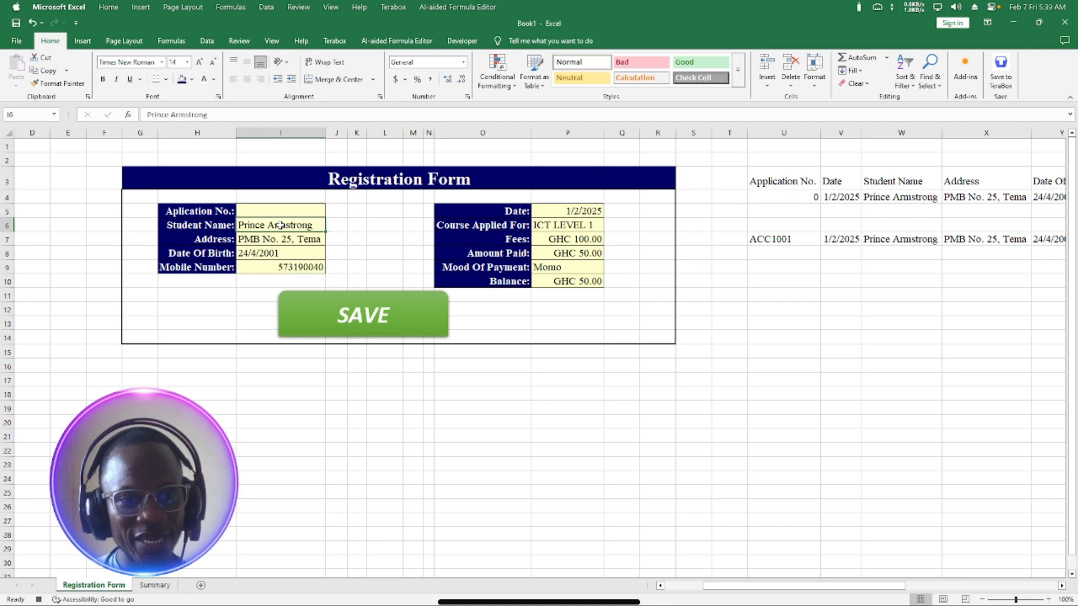
key("Delete")
left_click(282, 238)
key("Delete")
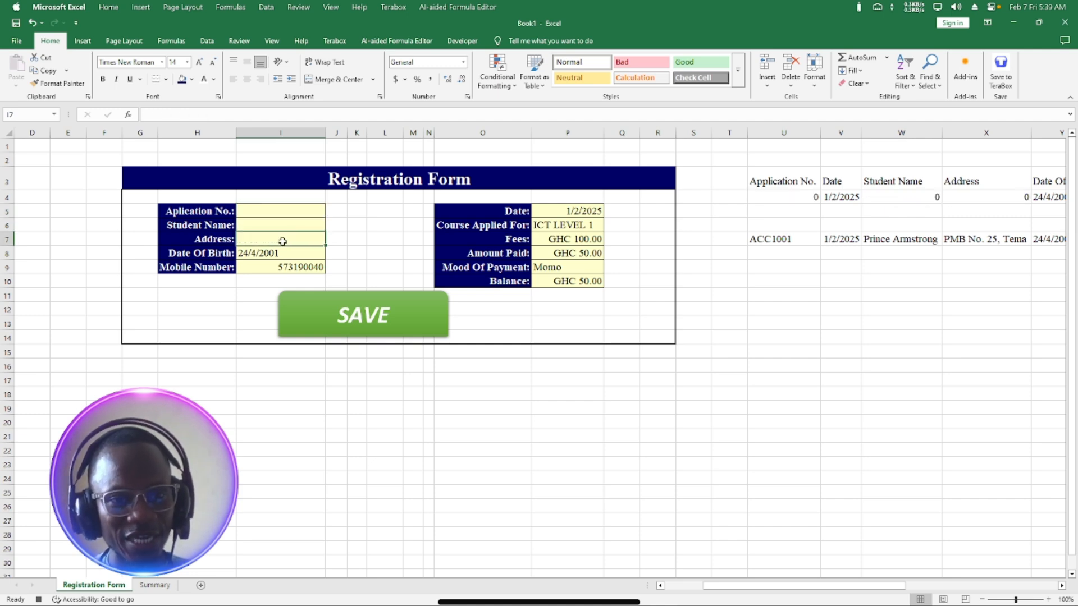
left_click(286, 253)
key("Delete")
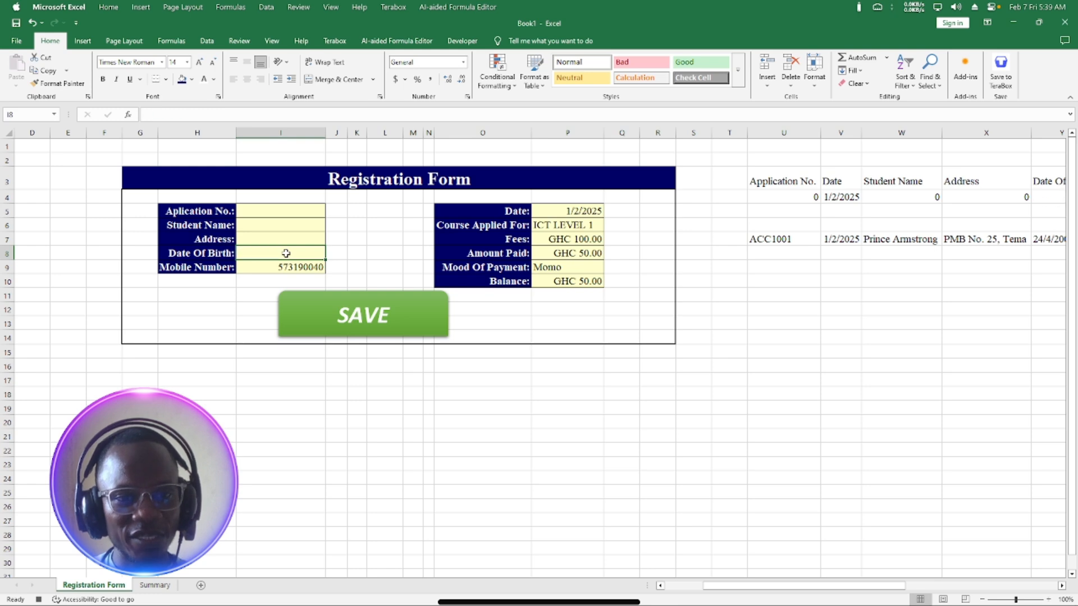
left_click(303, 268)
key("Delete")
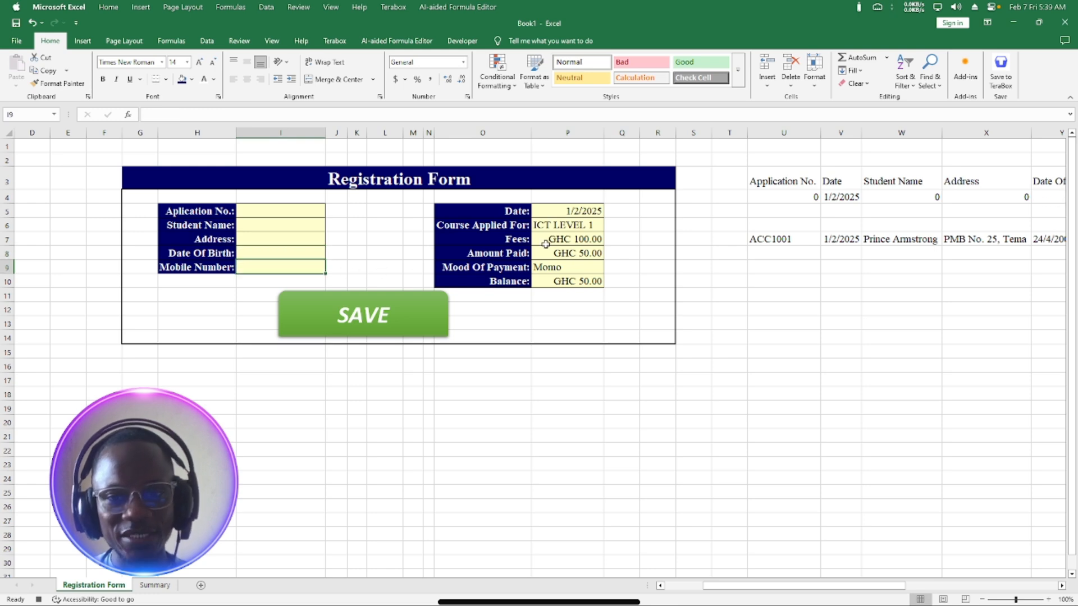
Clear the Date, Course Applied For, Fees, Amount Paid and payment method entries.
left_click(574, 210)
key("Delete")
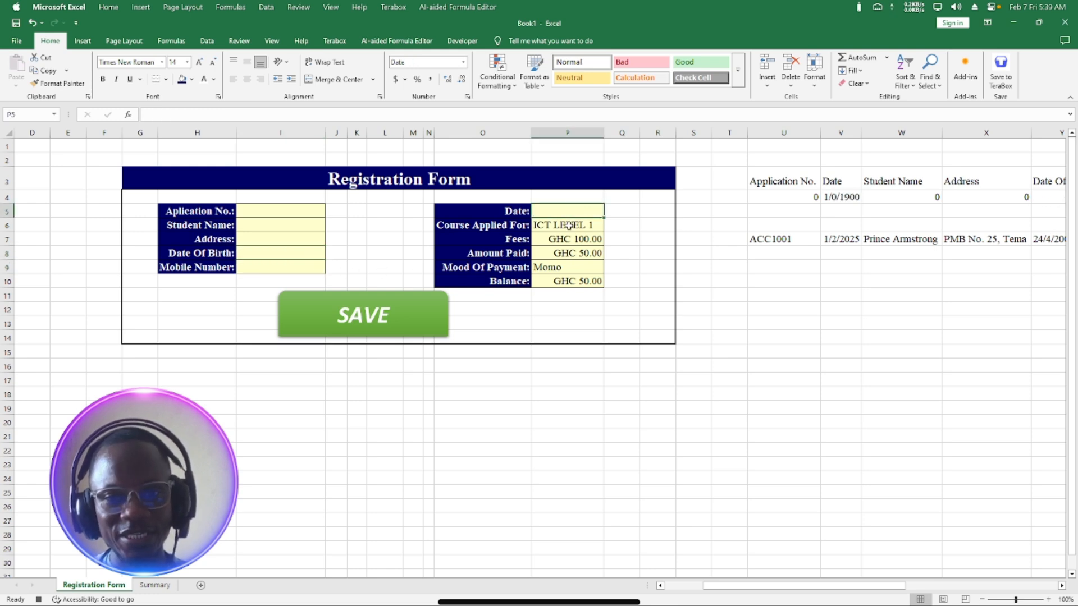
left_click(568, 226)
key("Delete")
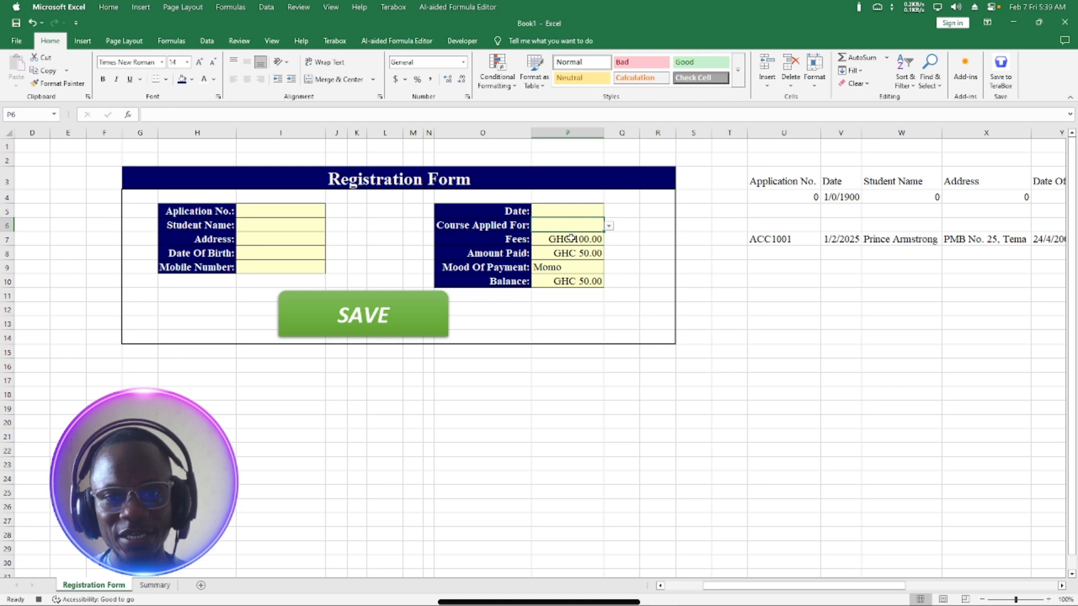
left_click(570, 240)
key("Delete")
left_click(574, 254)
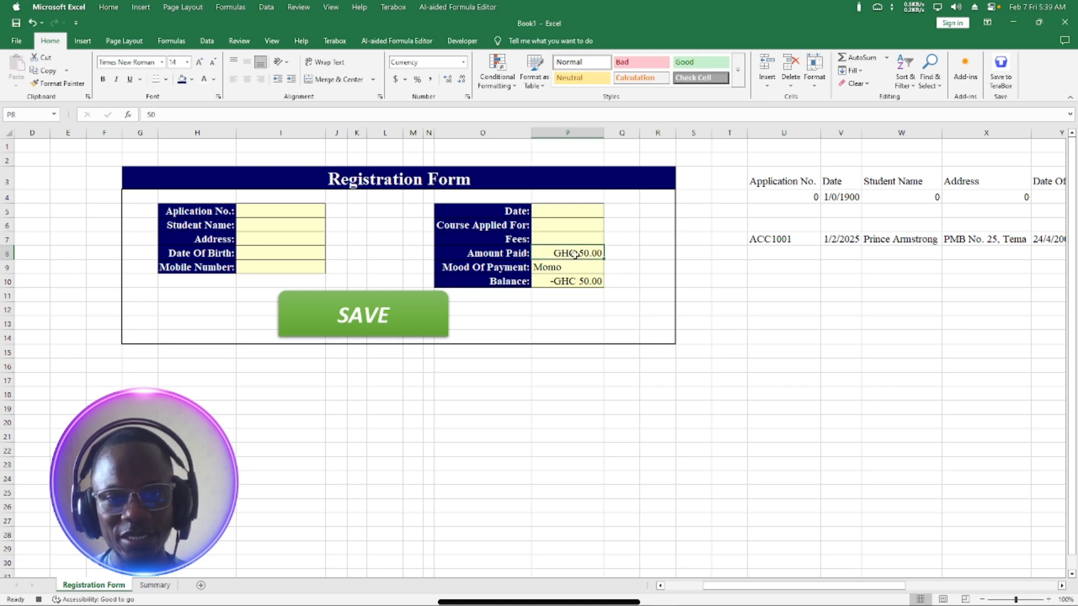
key("Delete")
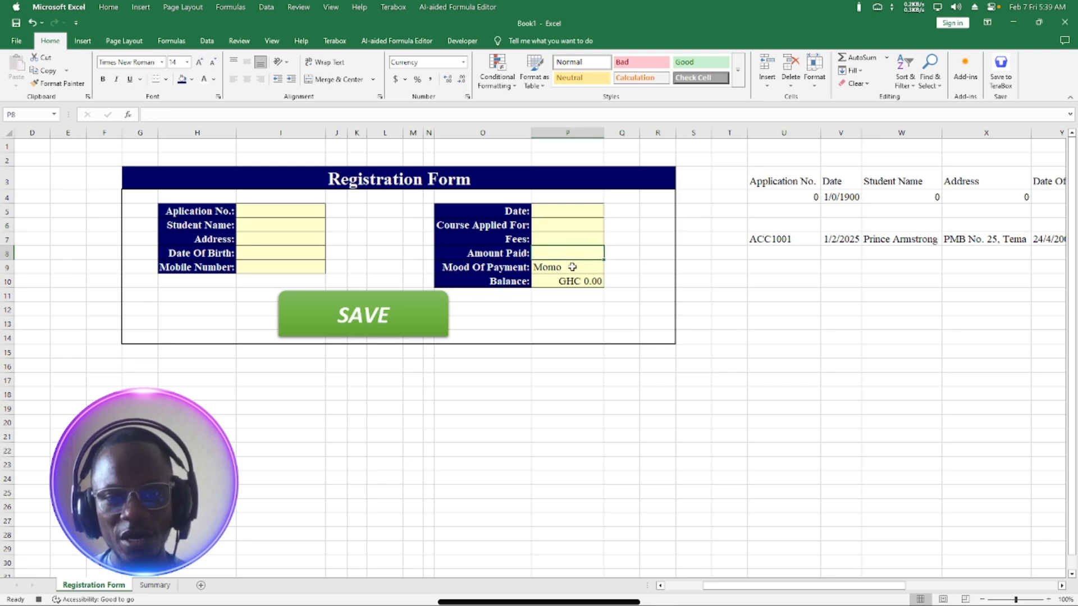
left_click(569, 267)
key("Delete")
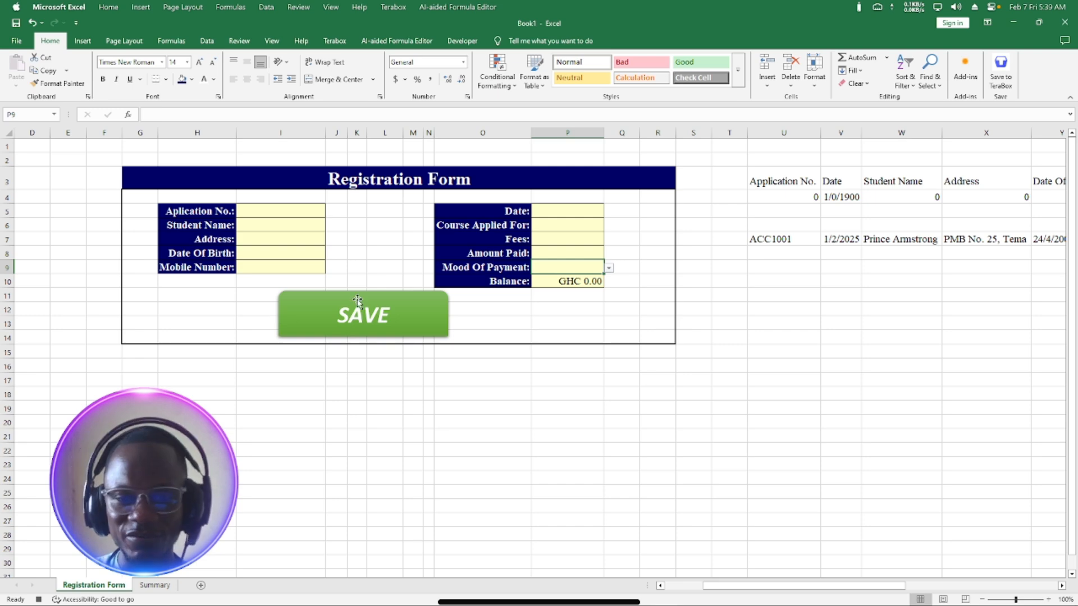
Stop recording the Registration macro from the Developer tab.
left_click(461, 40)
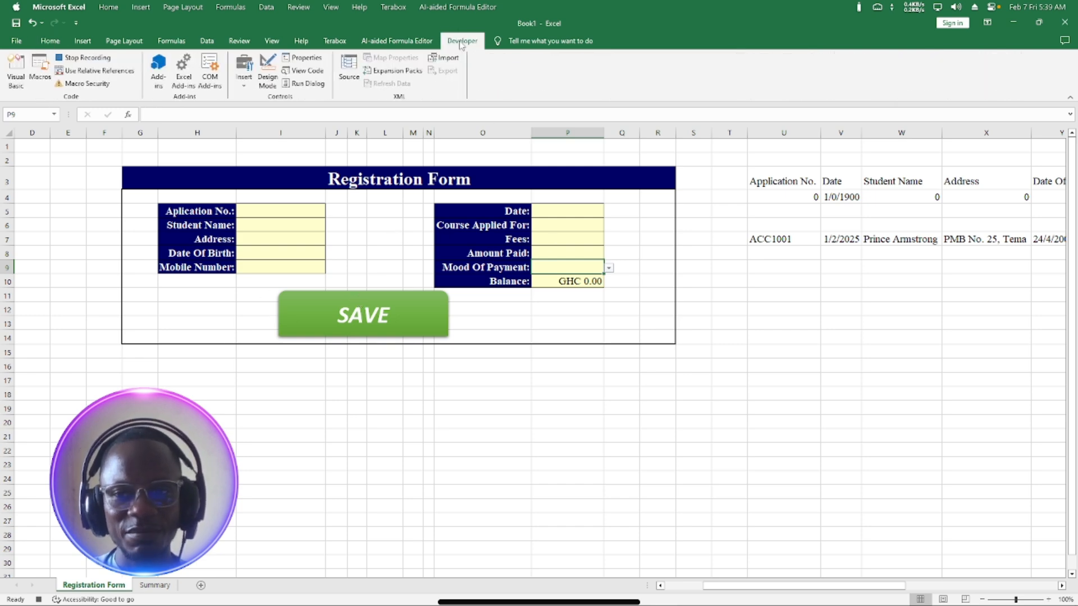
left_click(85, 58)
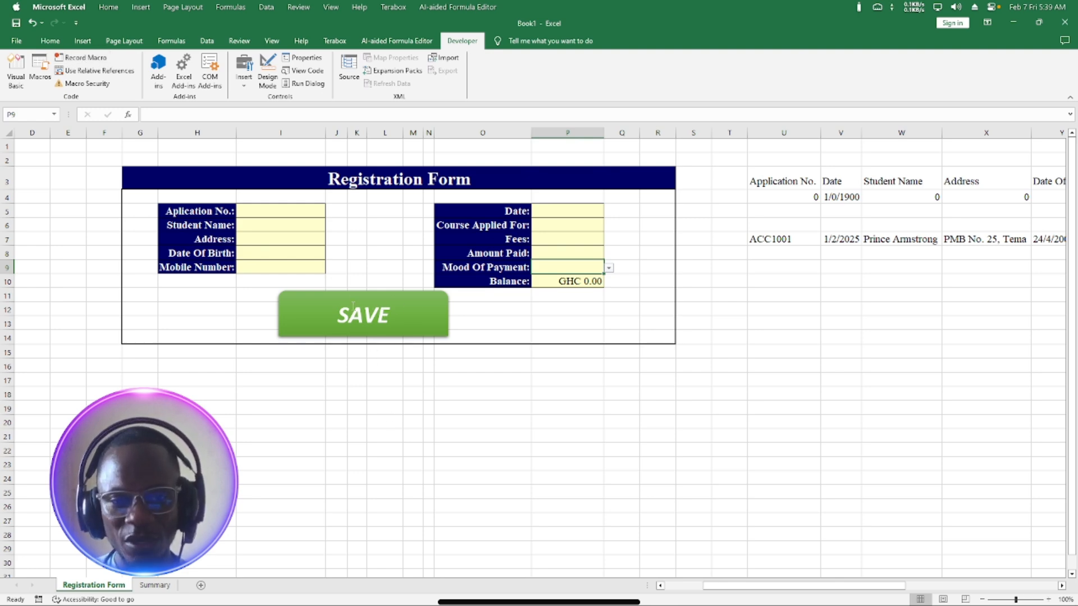
Assign the Registration macro to the SAVE shape through Assign Macro.
left_click(413, 313)
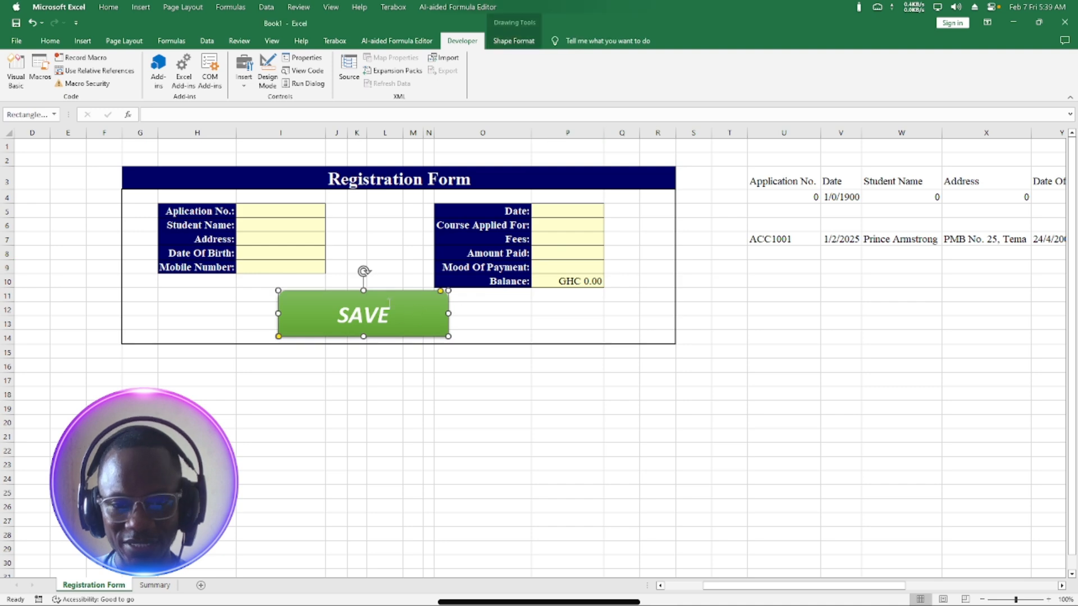
left_click(392, 349)
left_click(414, 312)
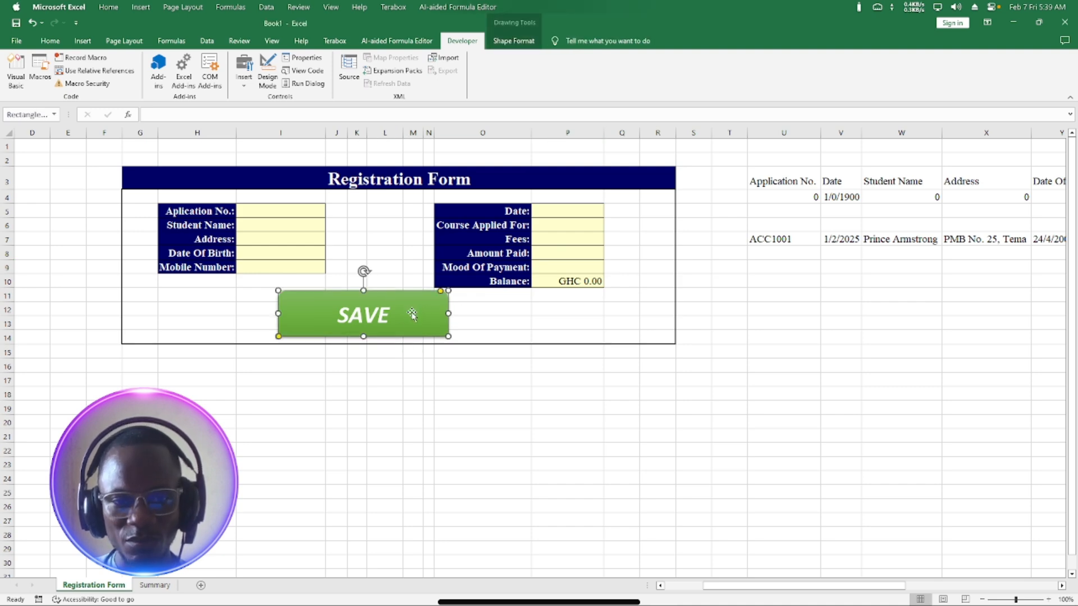
right_click(412, 315)
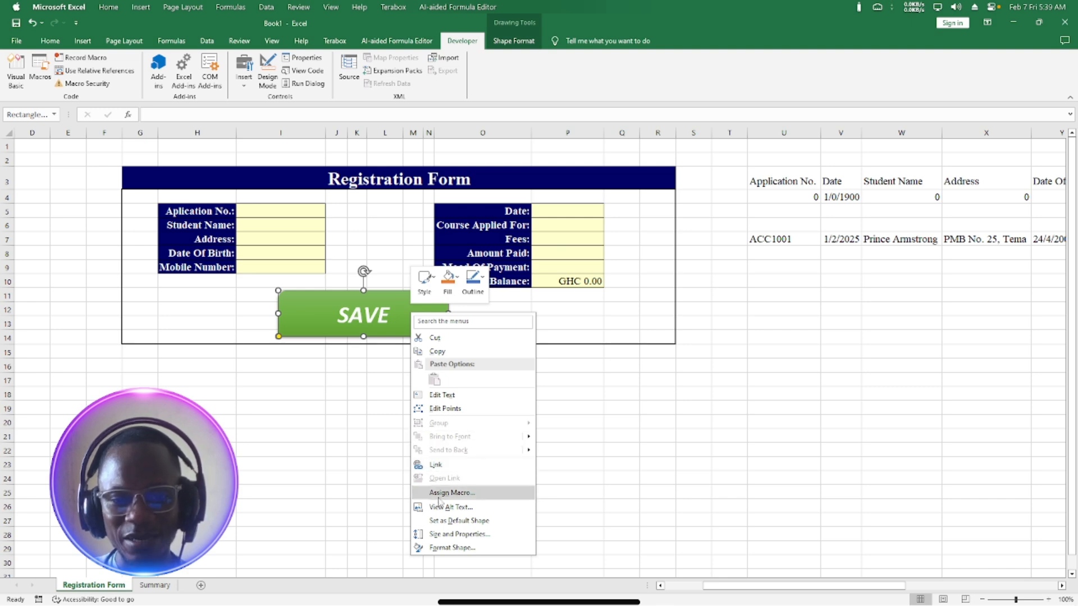
left_click(459, 496)
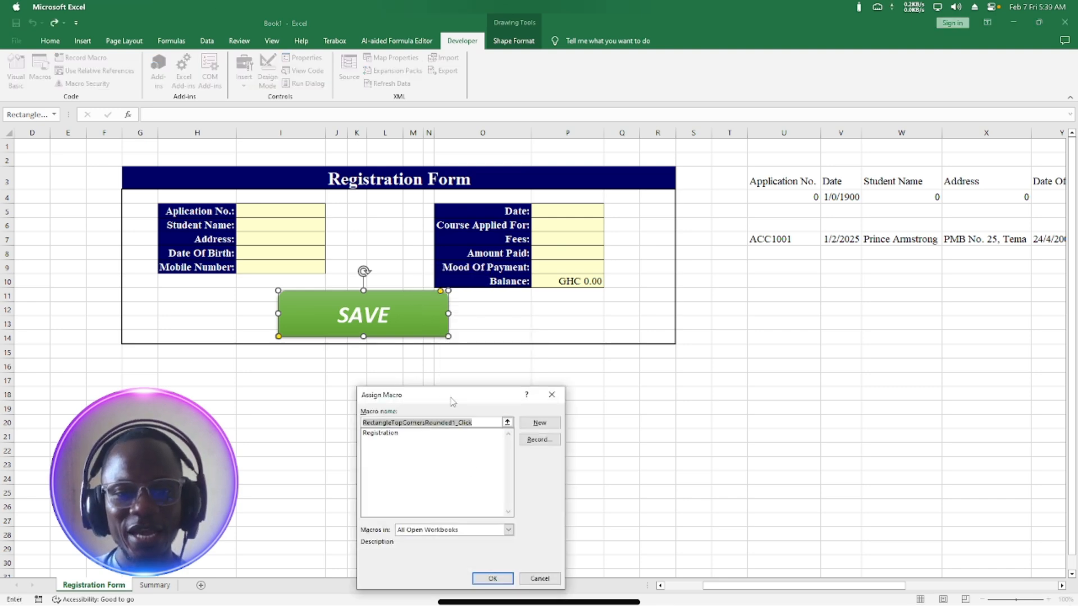
left_click_drag(452, 402, 512, 279)
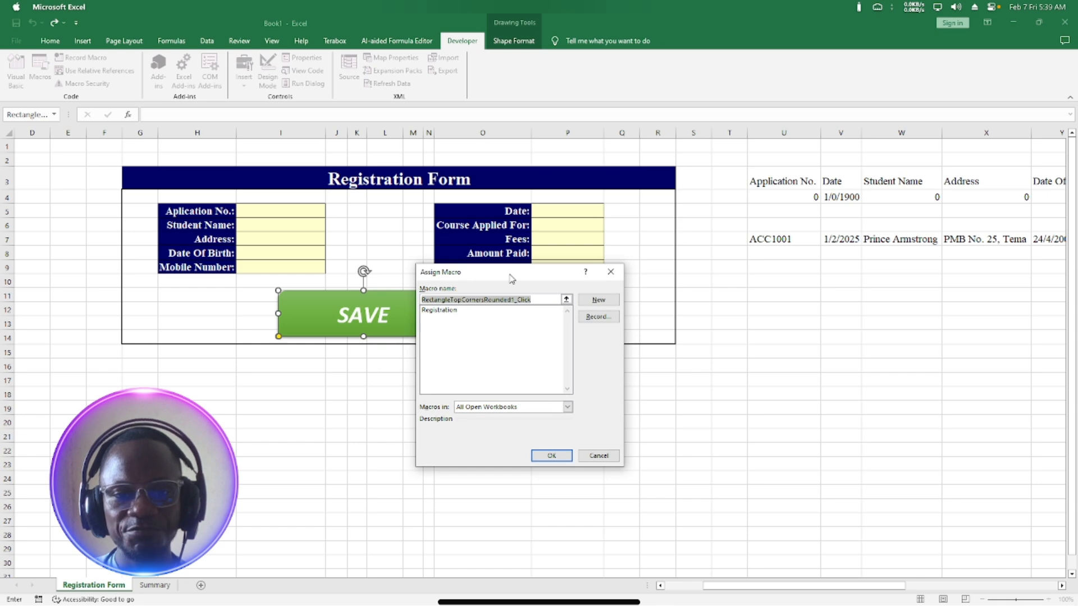
left_click(436, 311)
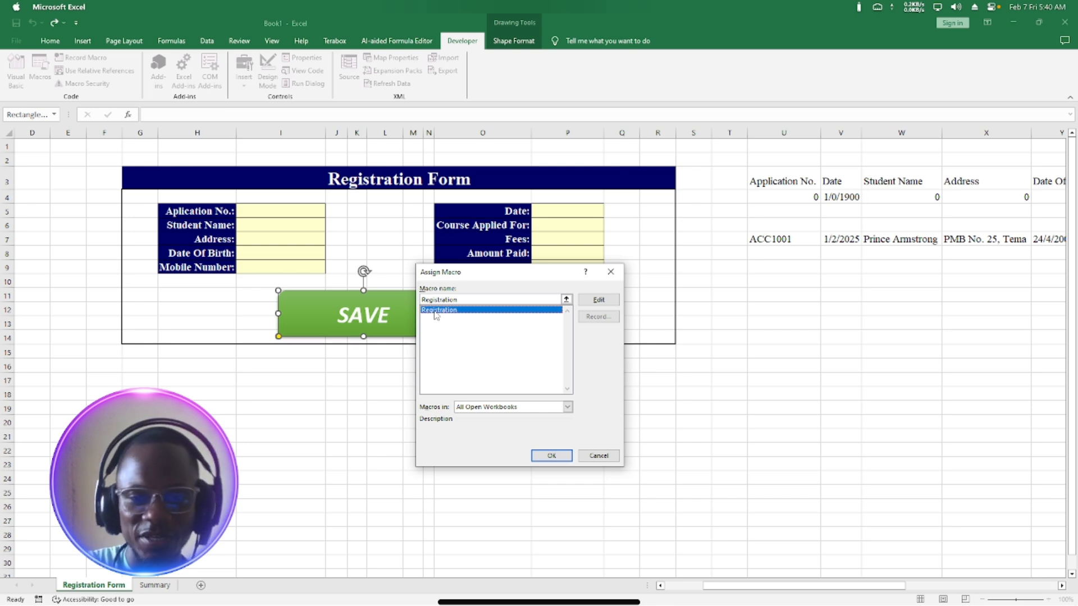
left_click(552, 456)
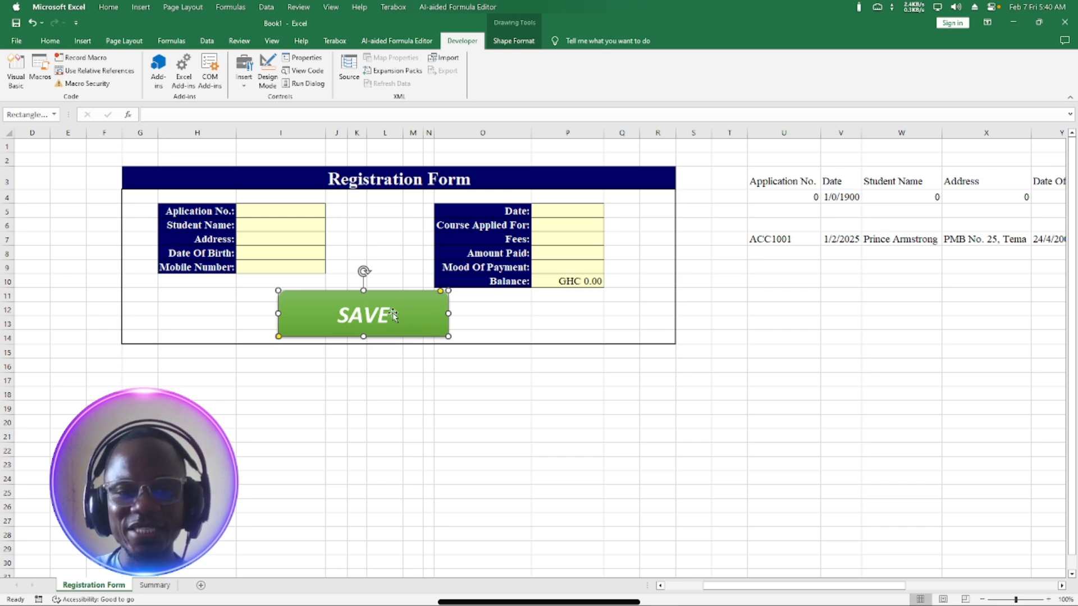
left_click(413, 393)
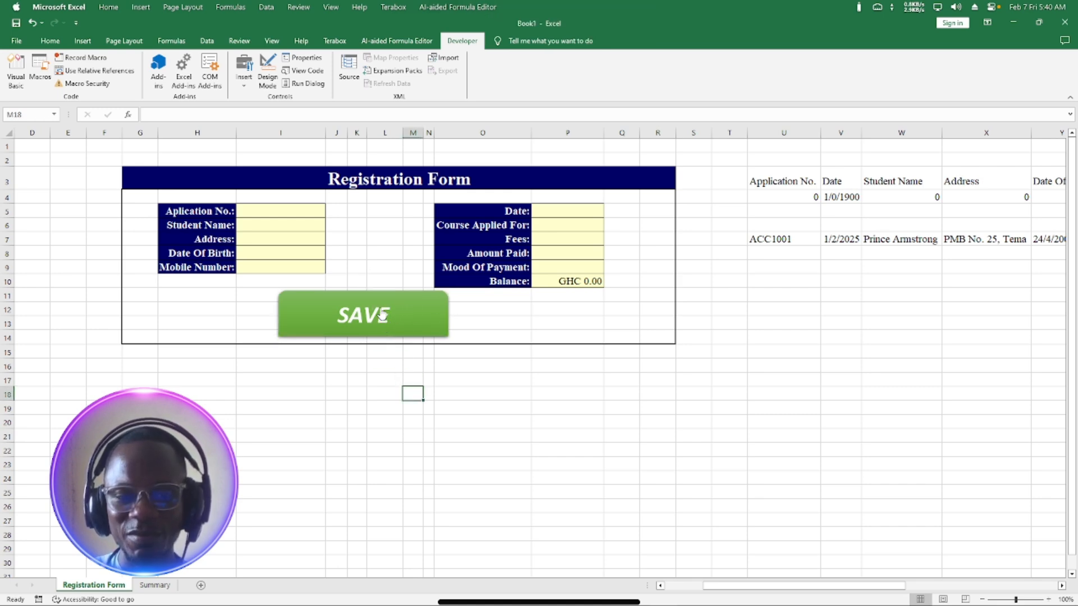
left_click(155, 585)
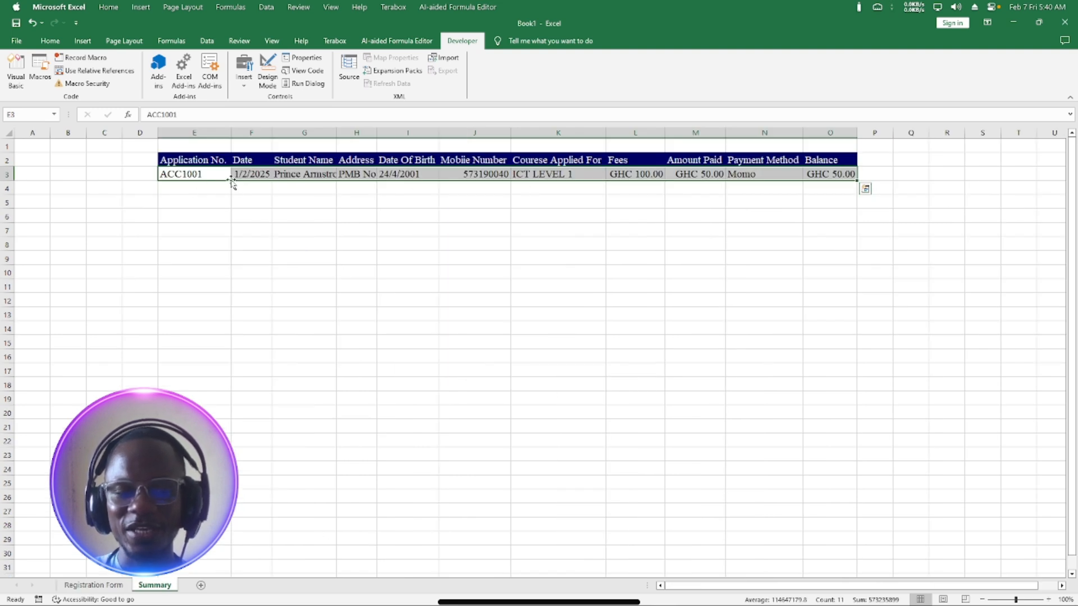
left_click(94, 585)
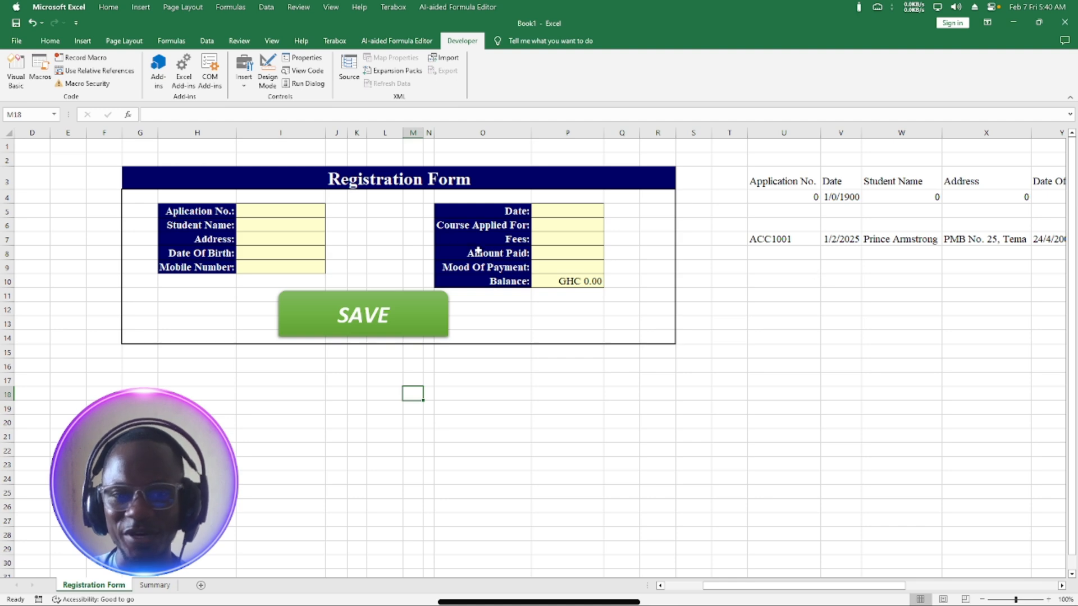
left_click(293, 213)
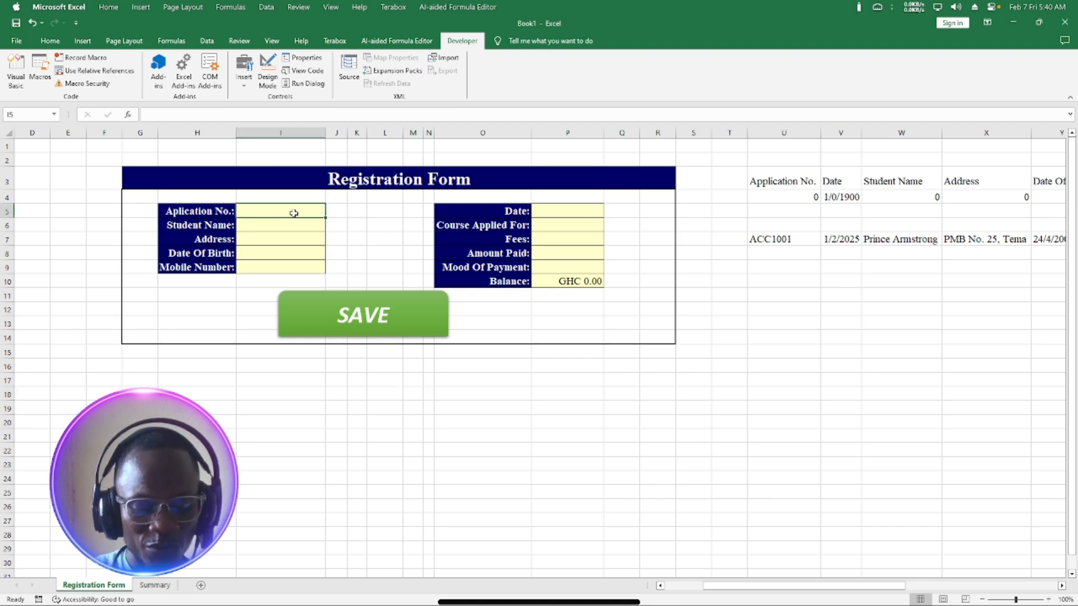
Enter the student's application number, name, address, date of birth 3/3/2001 and mobile number.
type("a")
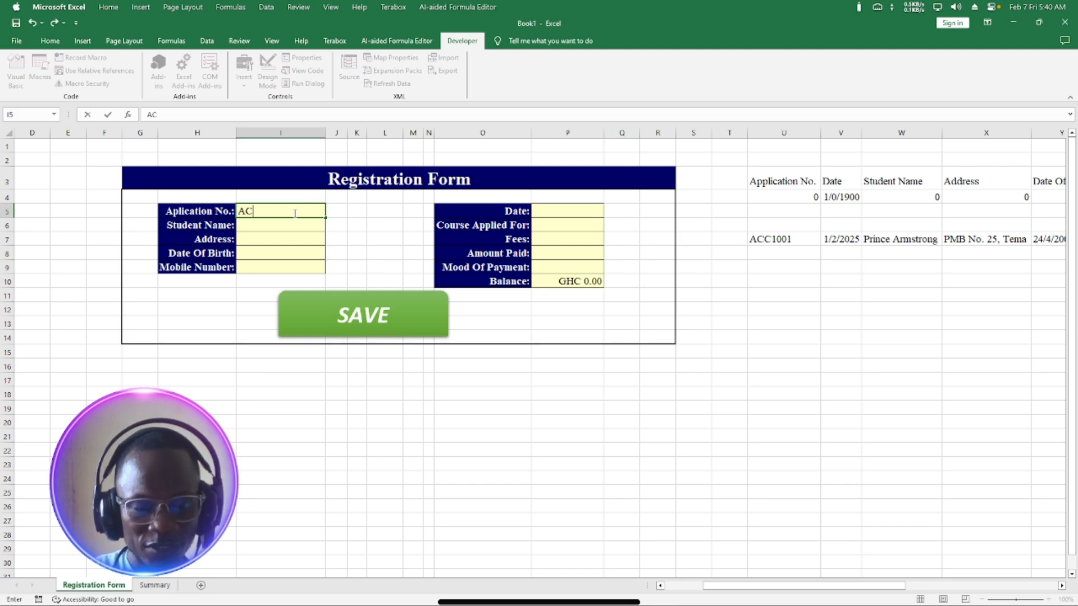
type("CC1002")
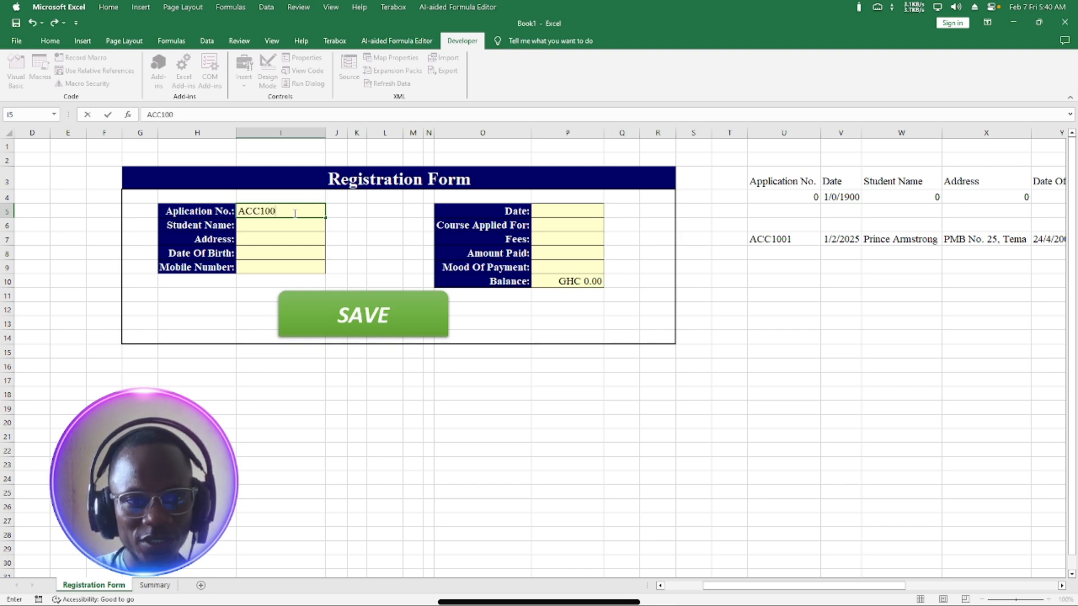
left_click(249, 225)
type("TT kI")
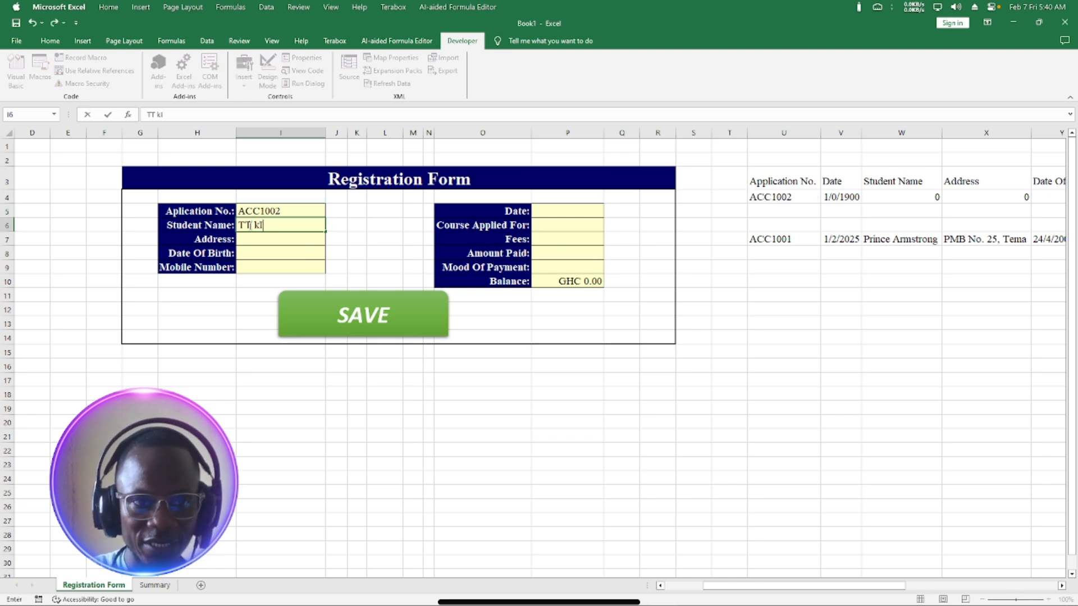
type("NG")
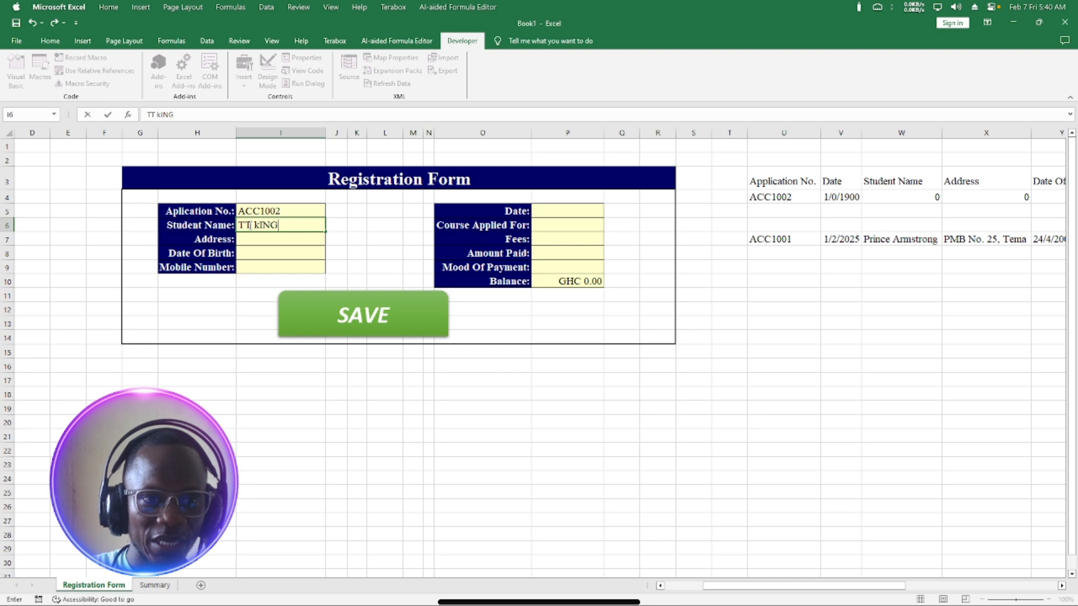
left_click(257, 235)
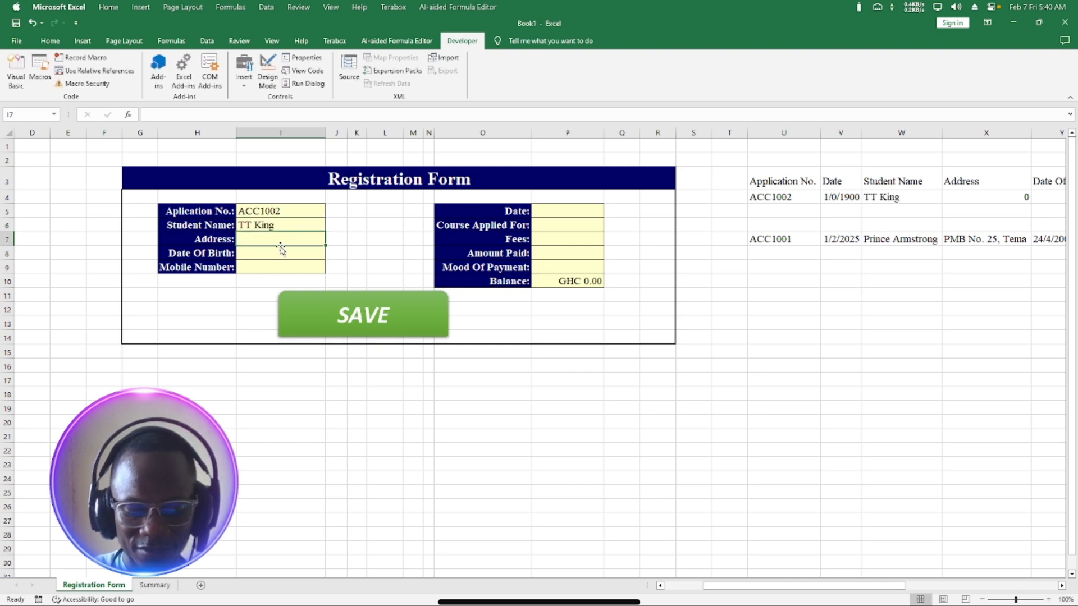
type("Accra")
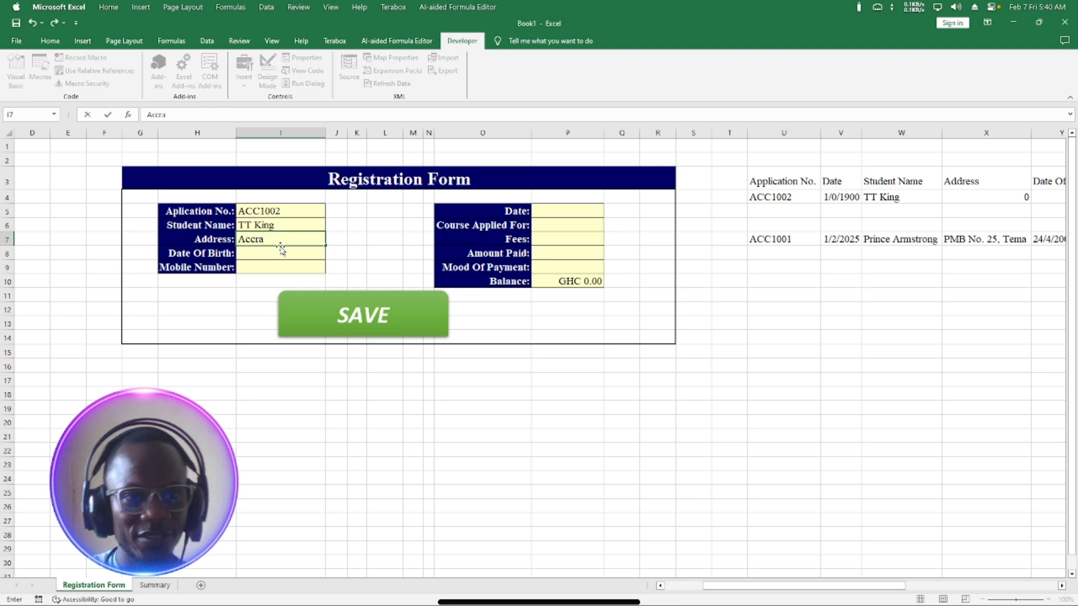
left_click(276, 252)
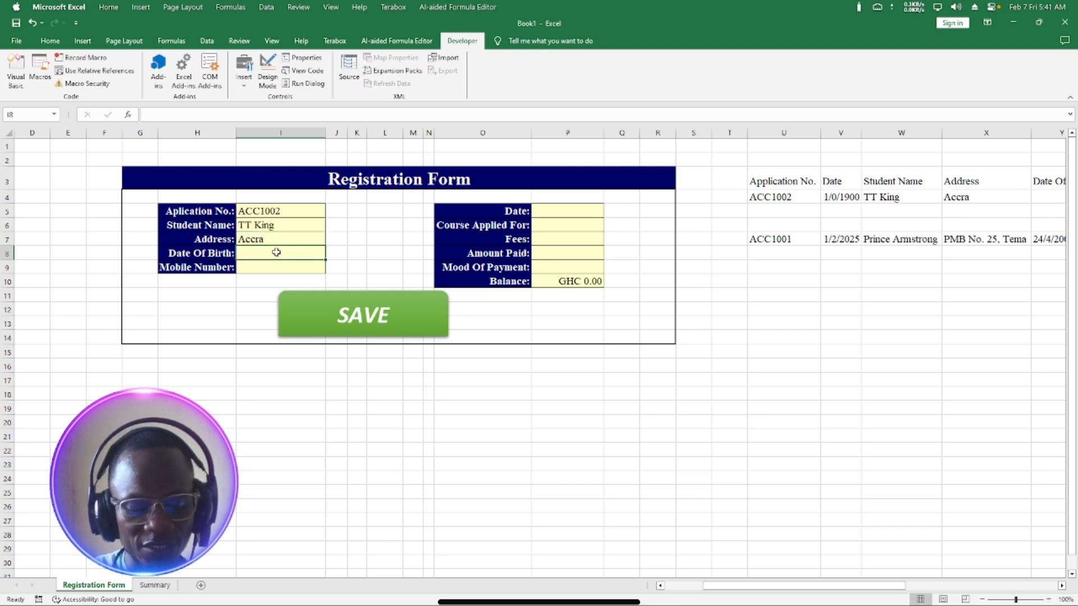
type("3/3/")
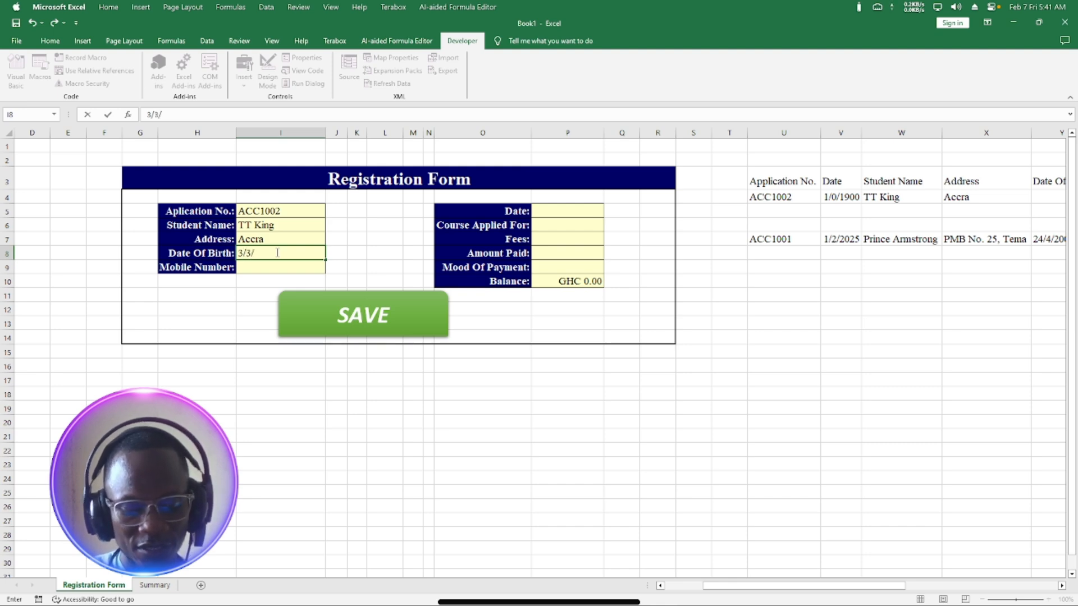
type("200")
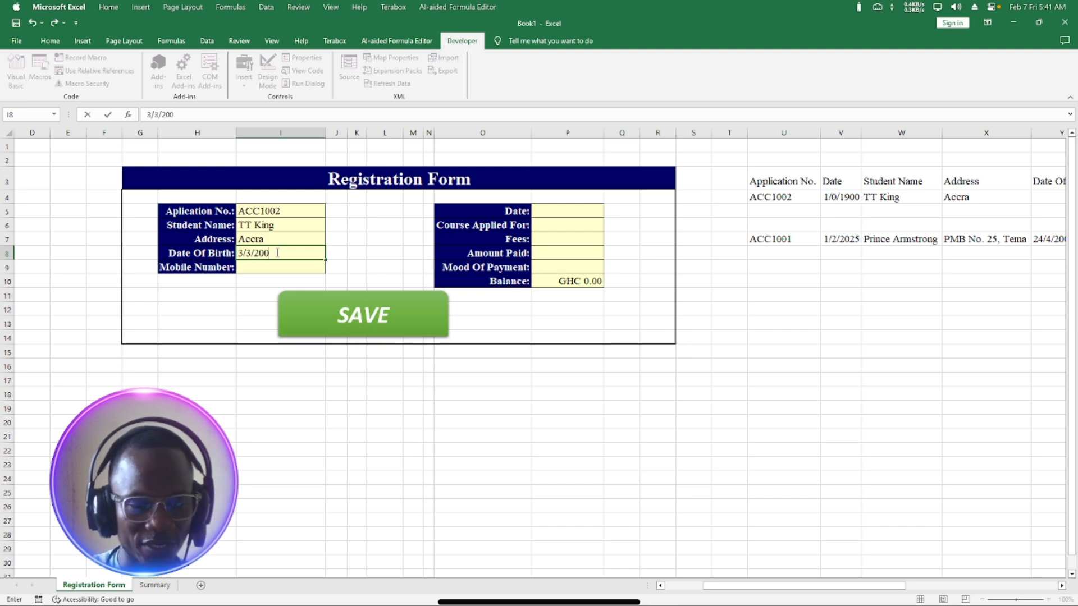
type("1")
left_click(279, 268)
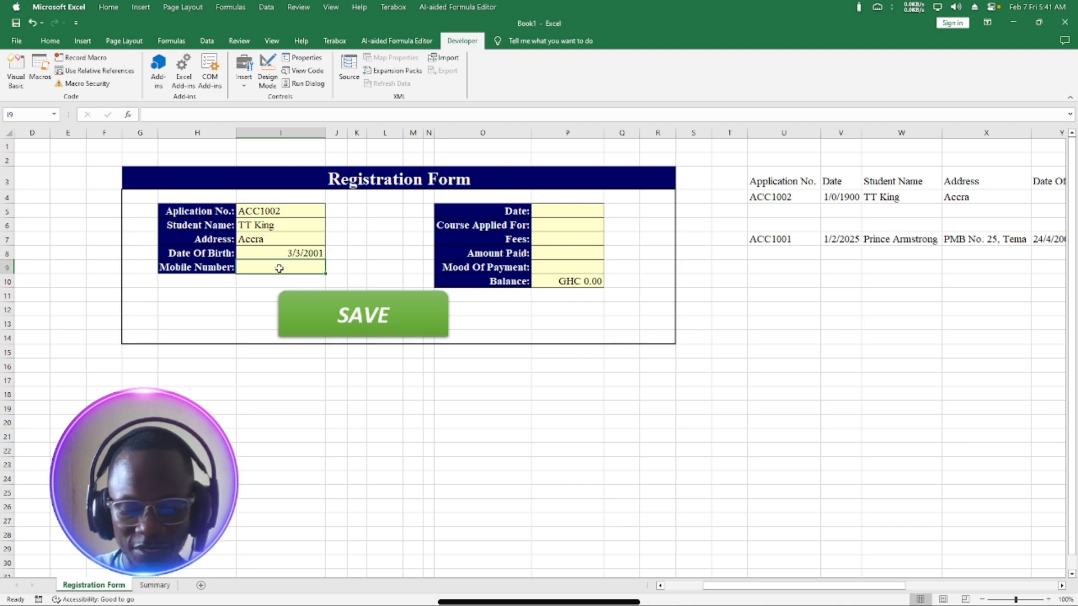
type("0209455")
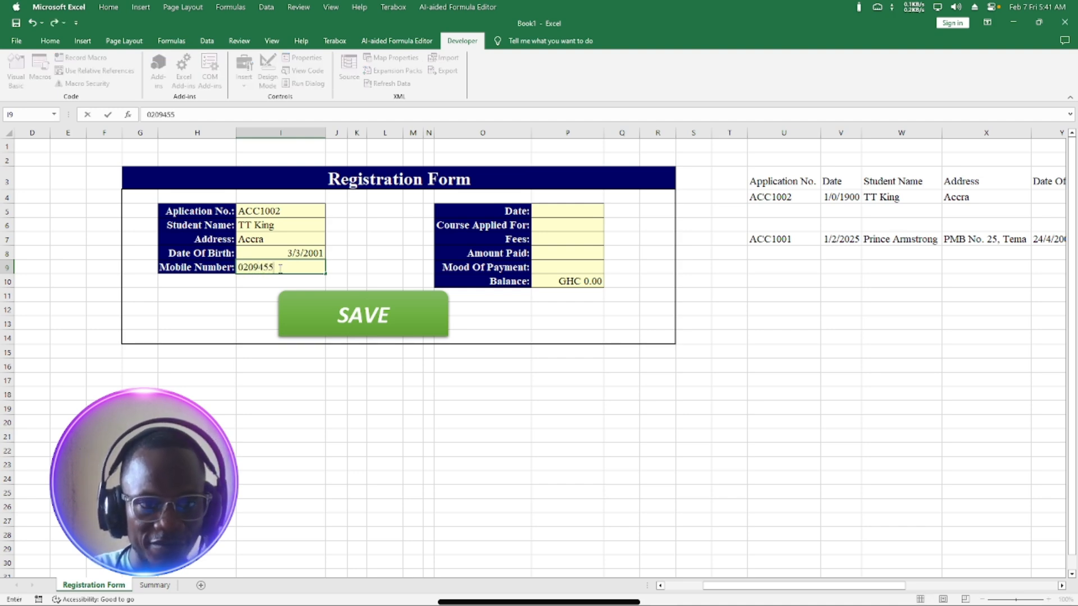
type("7")
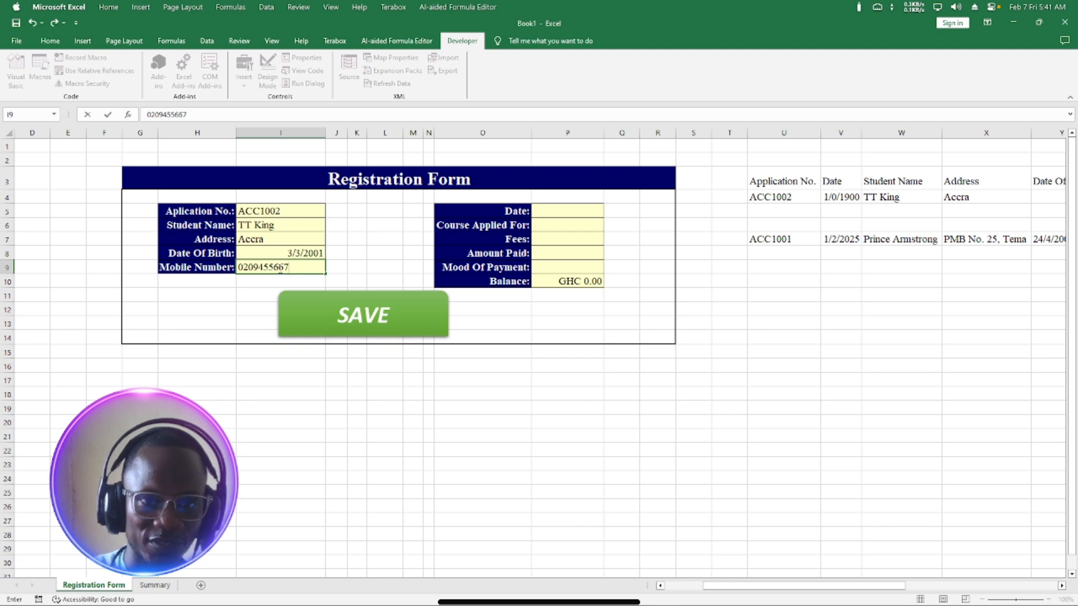
Fill in the registration date, course ICT LEVEL 3, fees 300, amount paid 150, and Cash payment.
left_click(566, 212)
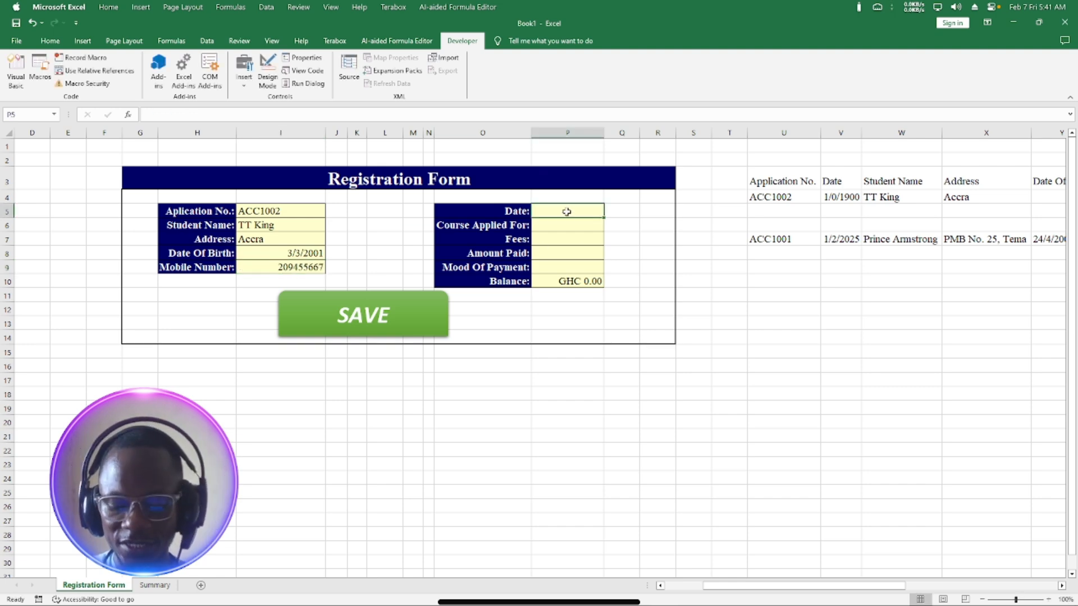
type("8/9/2025")
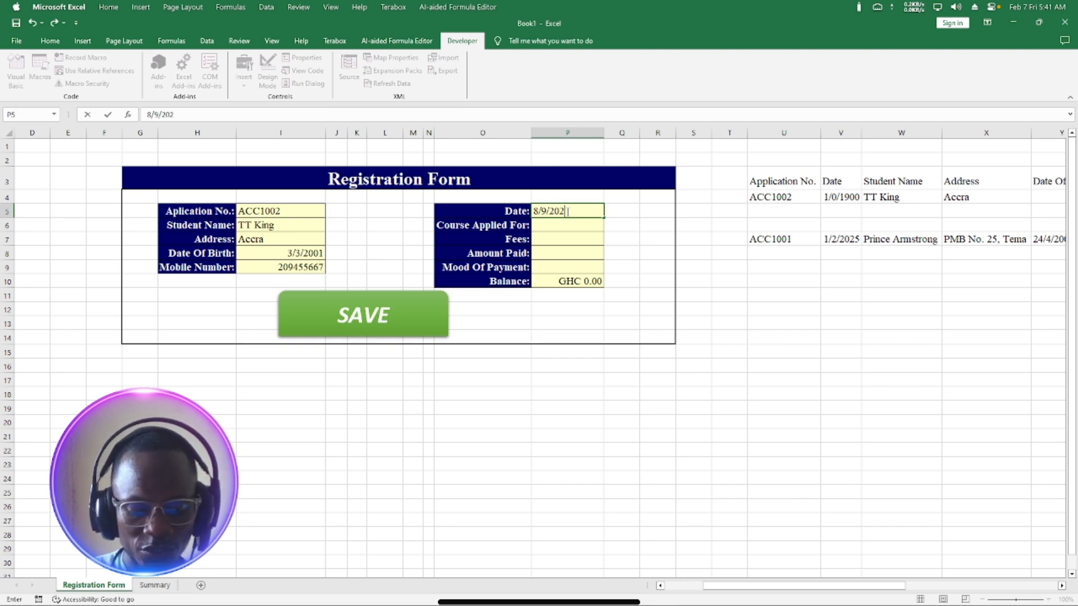
left_click(555, 224)
left_click(609, 227)
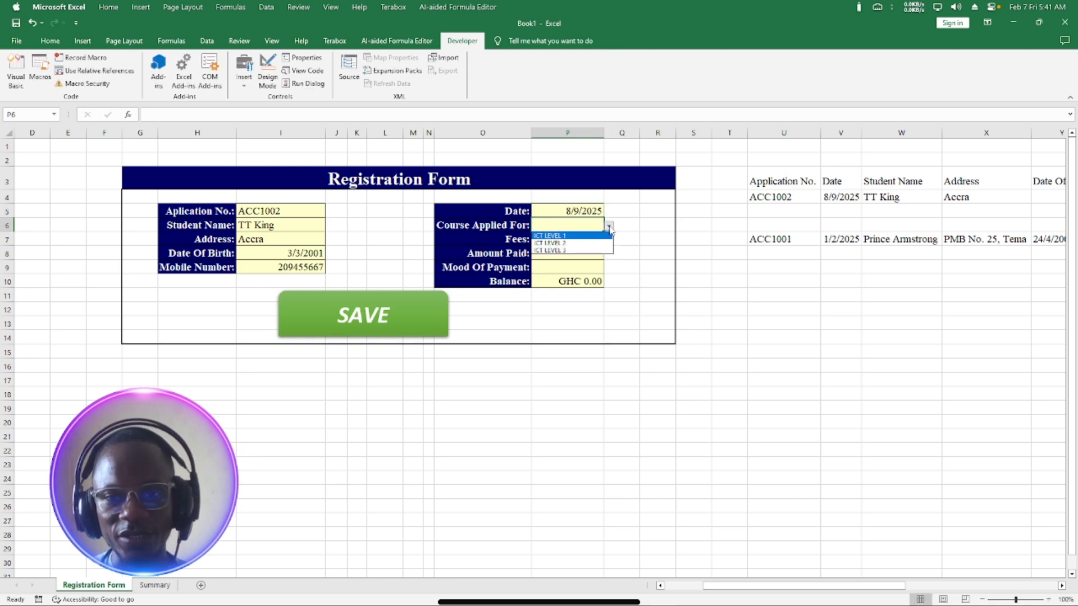
left_click(578, 250)
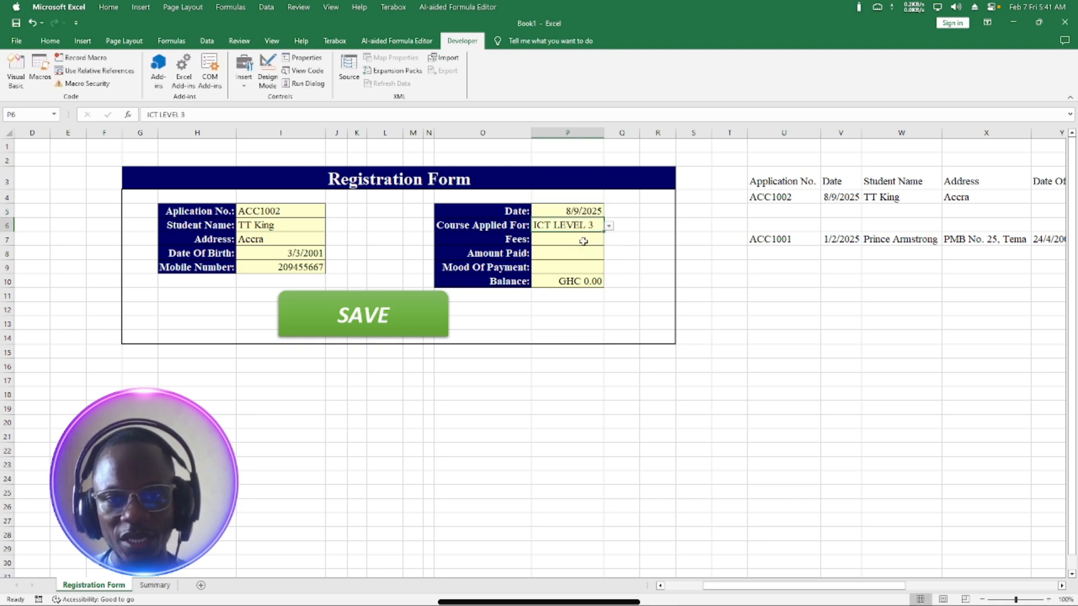
left_click(582, 241)
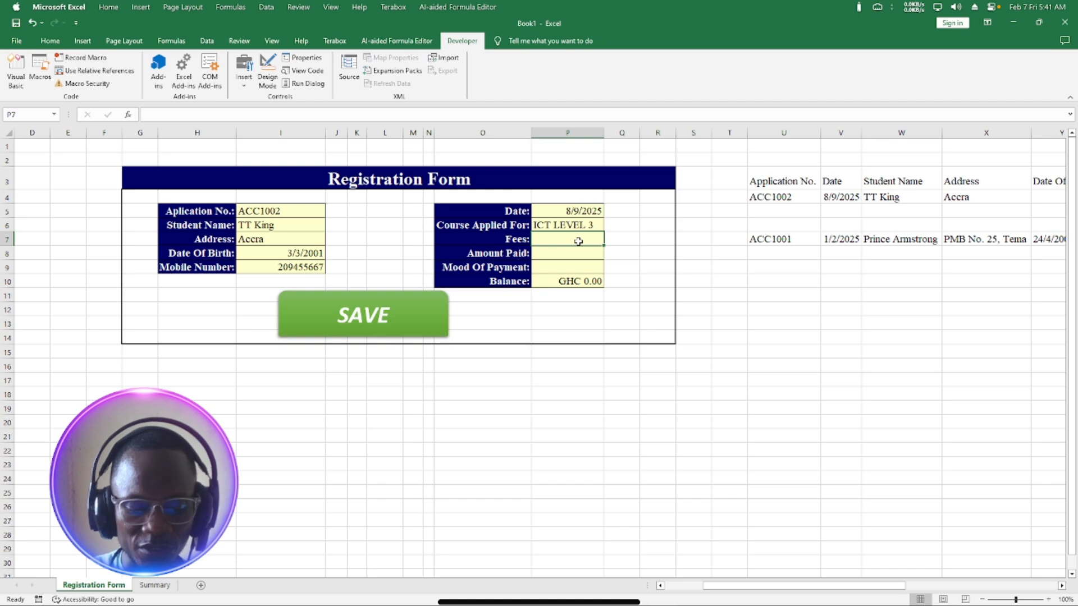
type("300")
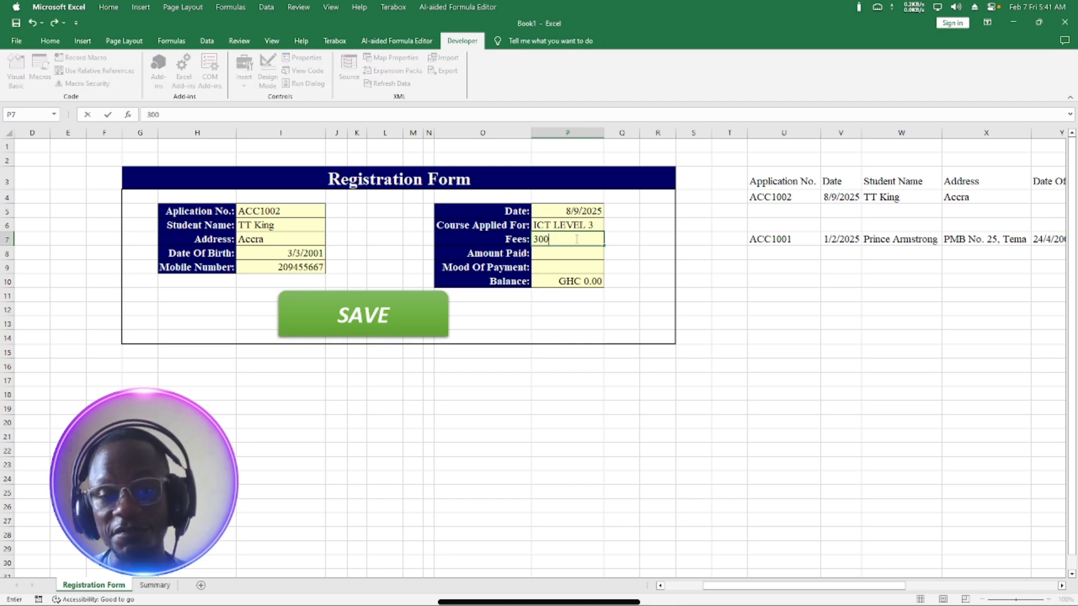
left_click(552, 258)
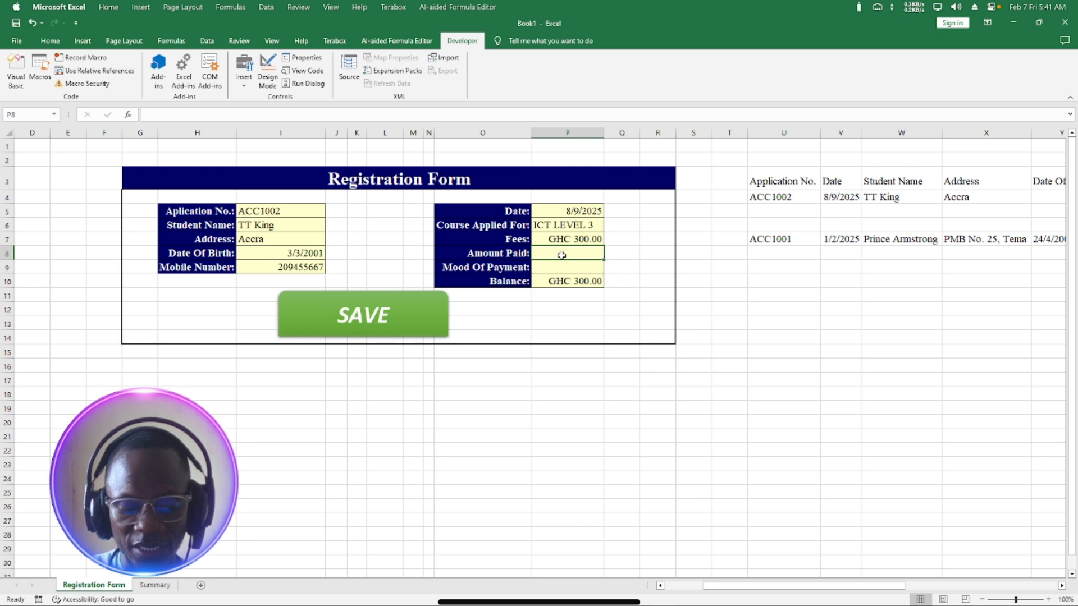
type("1")
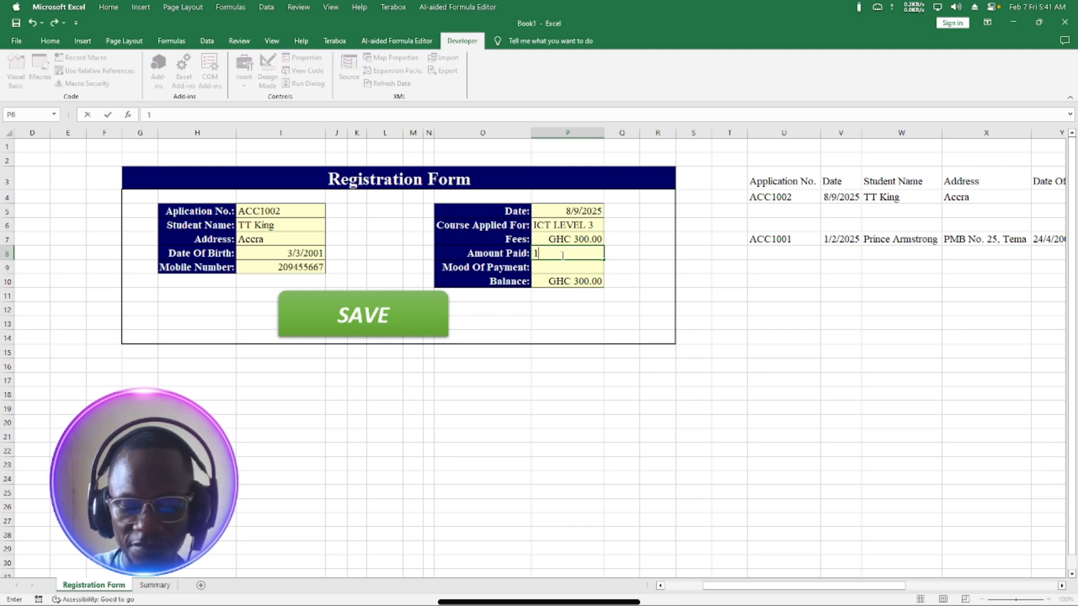
type("50")
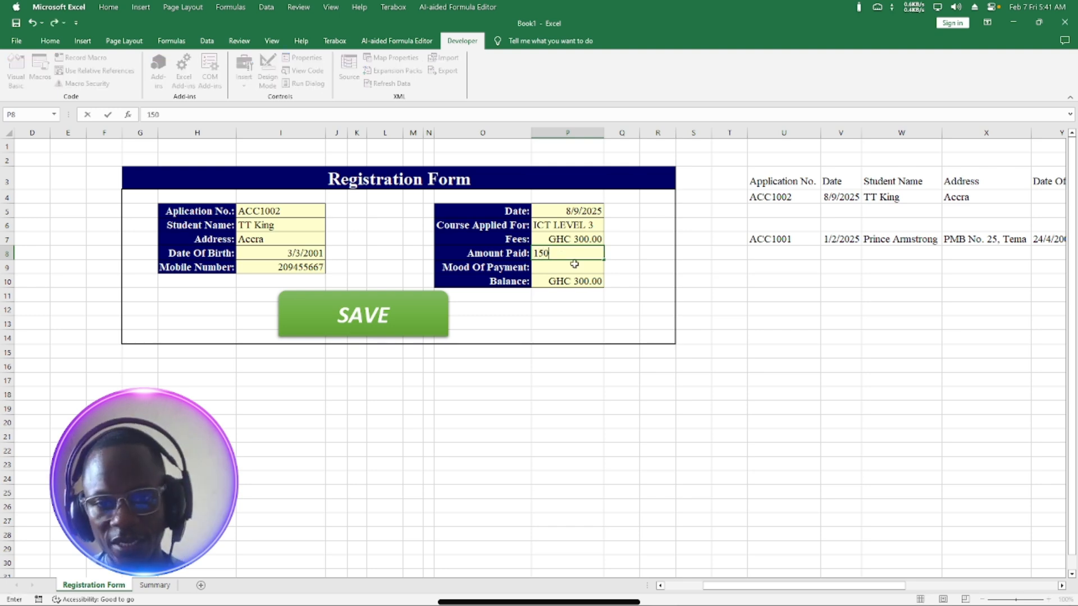
key("Return")
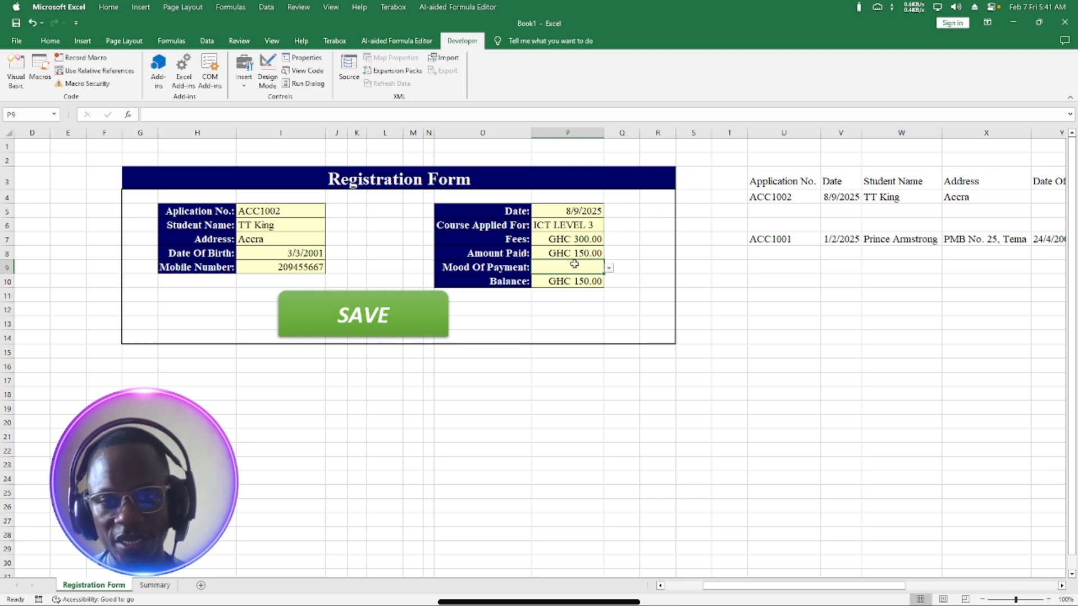
left_click(609, 271)
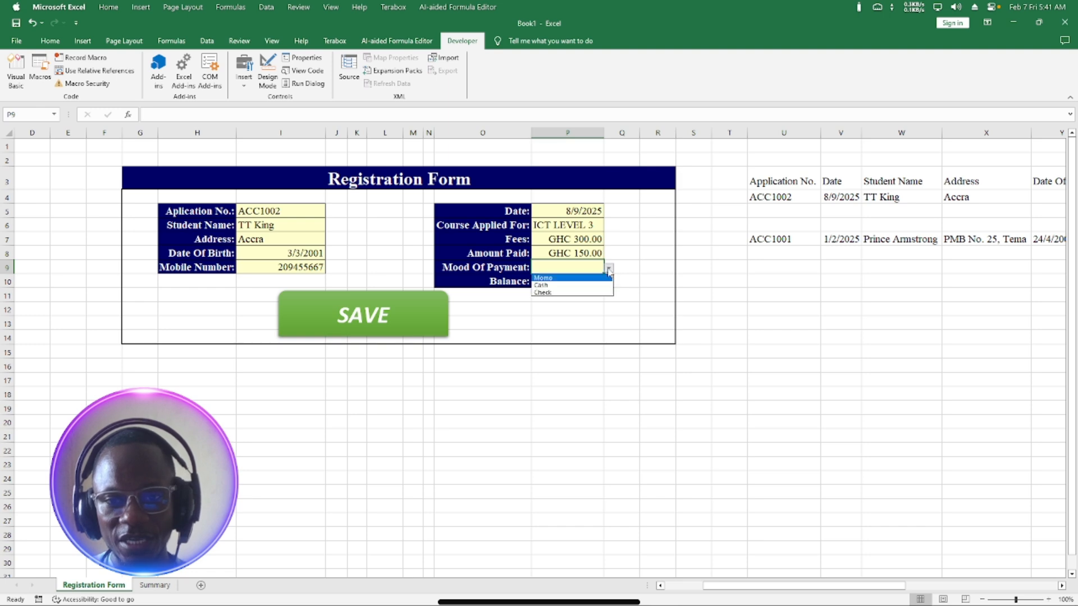
left_click(561, 285)
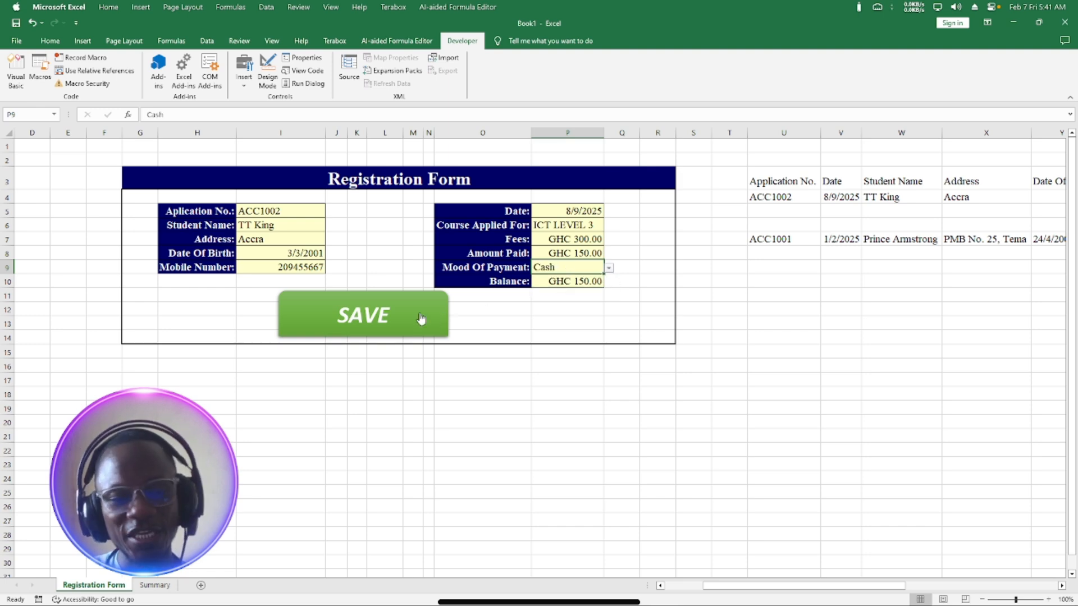
Run SAVE to log the ICT LEVEL 3 record, verify it on Summary, then return to the form.
left_click(384, 318)
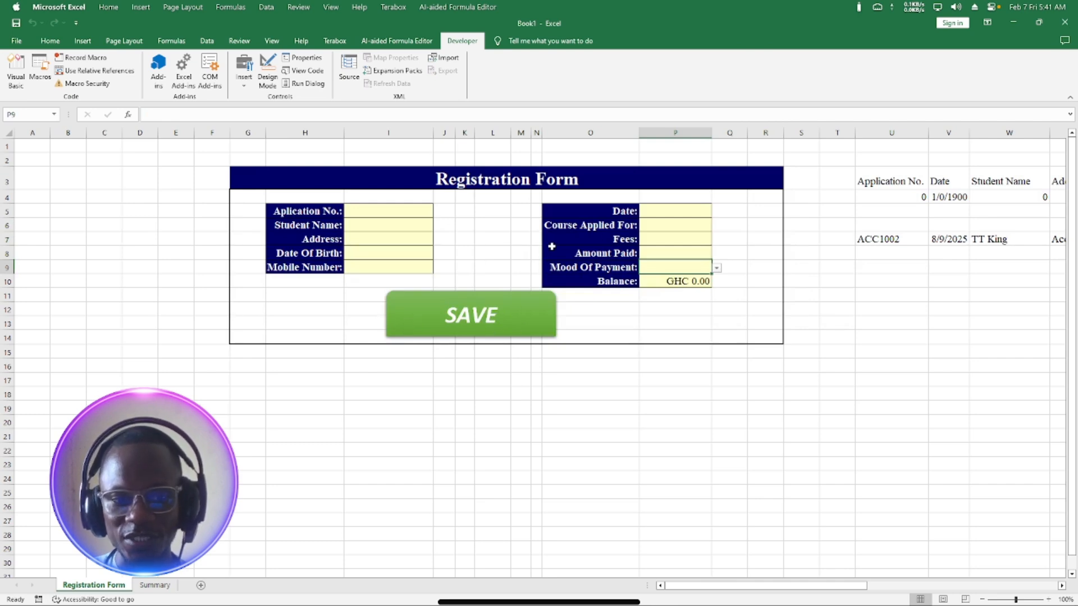
left_click(152, 585)
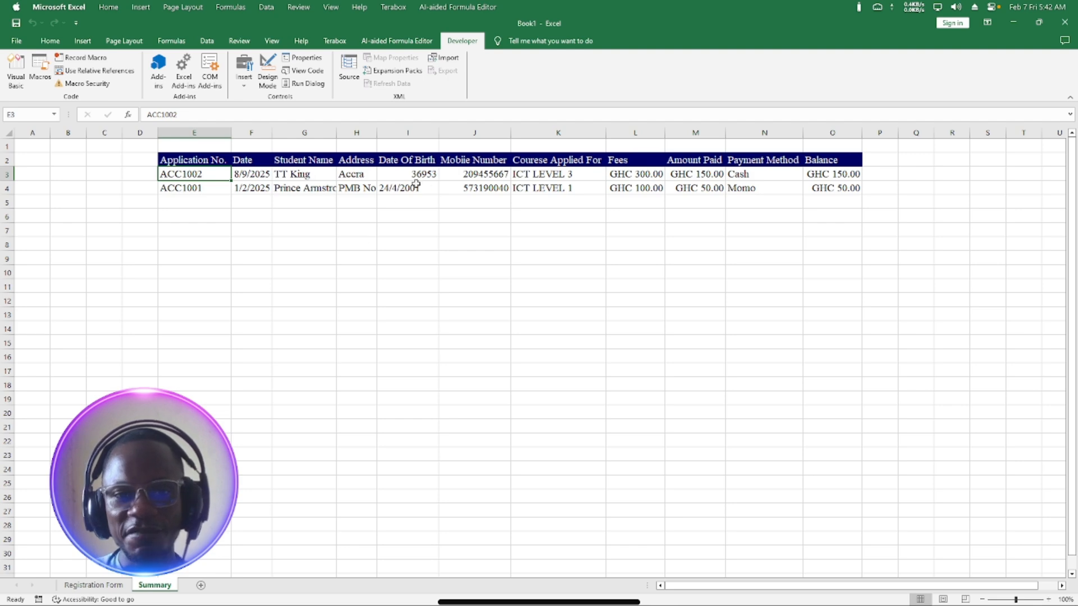
left_click(93, 585)
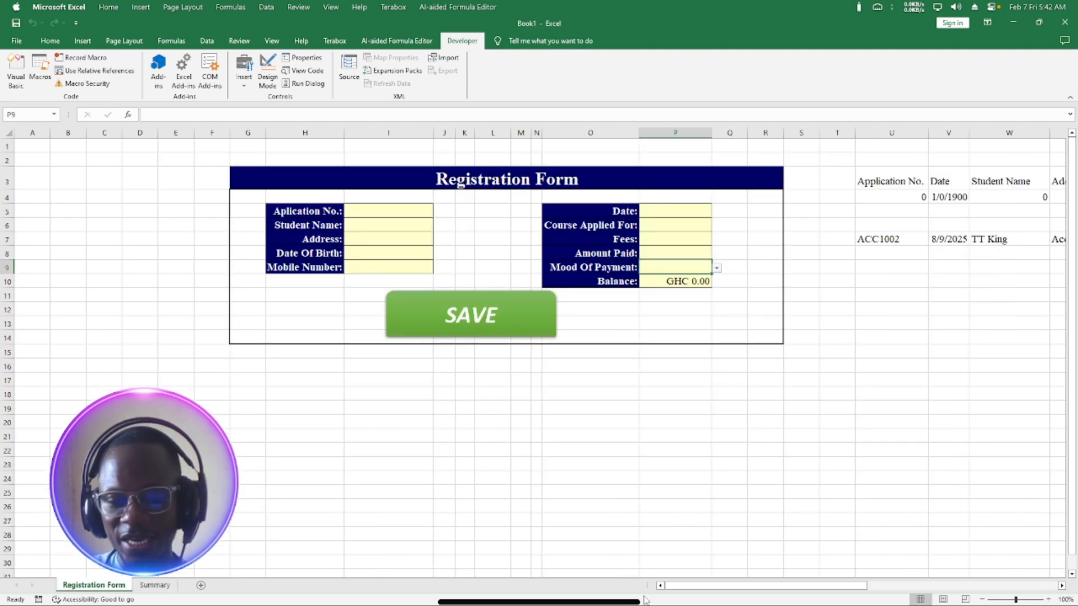
left_click_drag(674, 587, 819, 579)
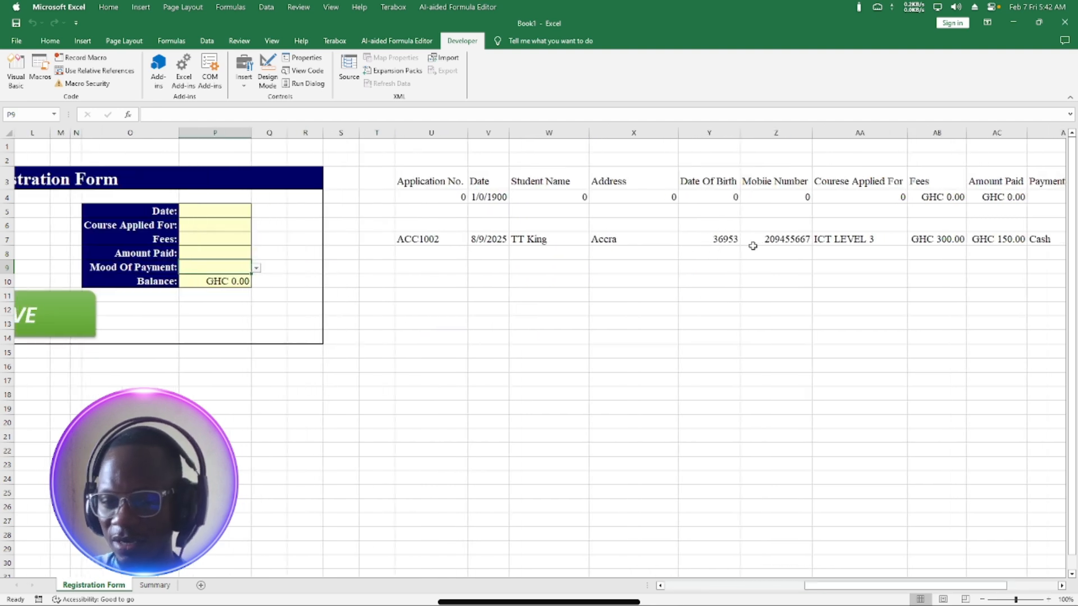
left_click_drag(849, 588, 822, 594)
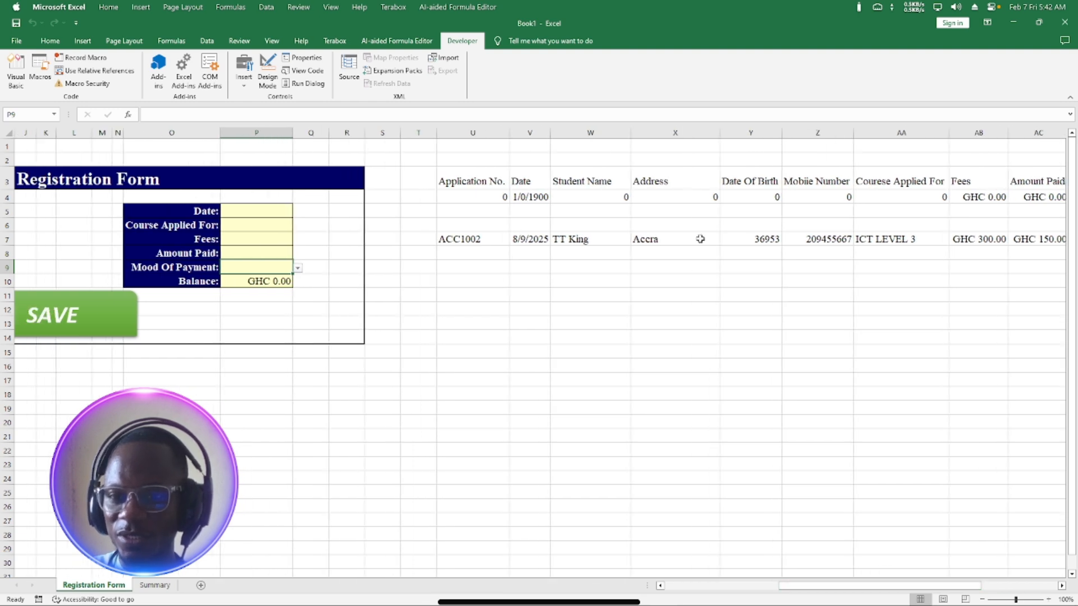
Format Y7's date of birth (36953) as Short Date so it reads 3/3/2001.
left_click(768, 239)
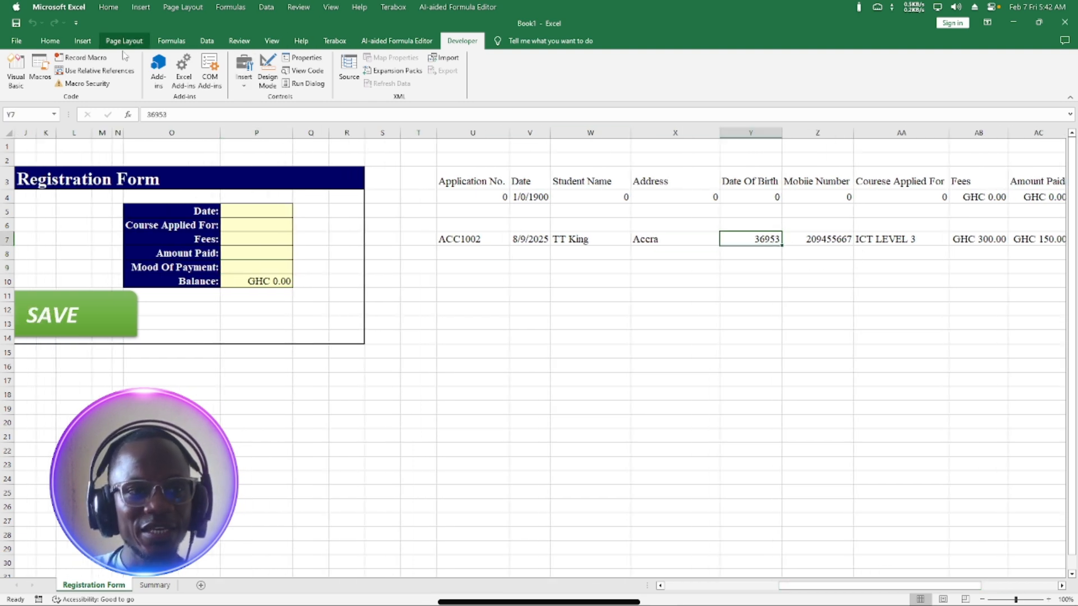
left_click(50, 41)
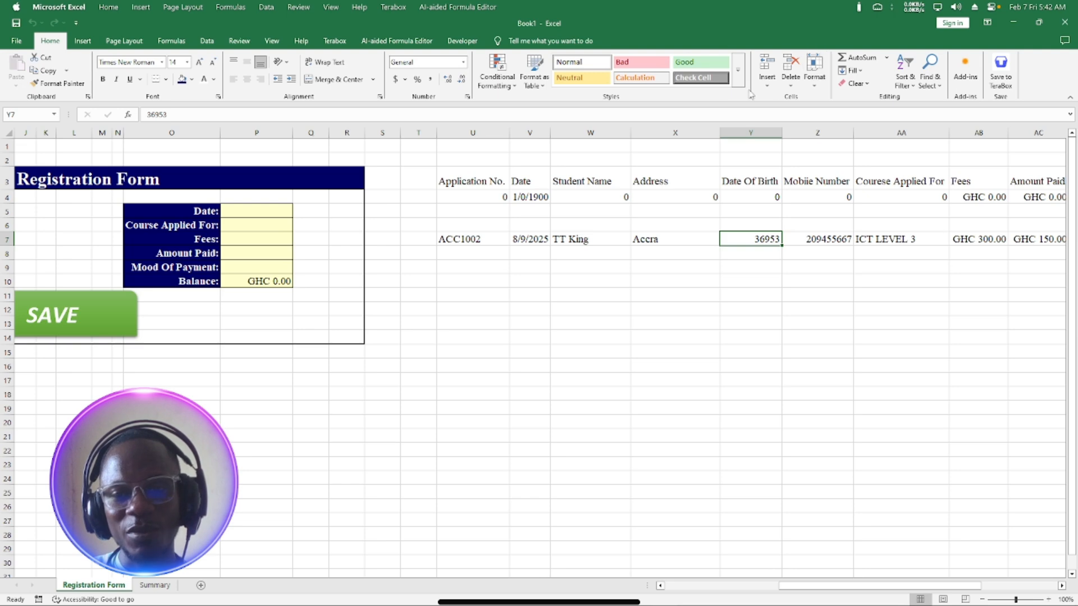
left_click(464, 61)
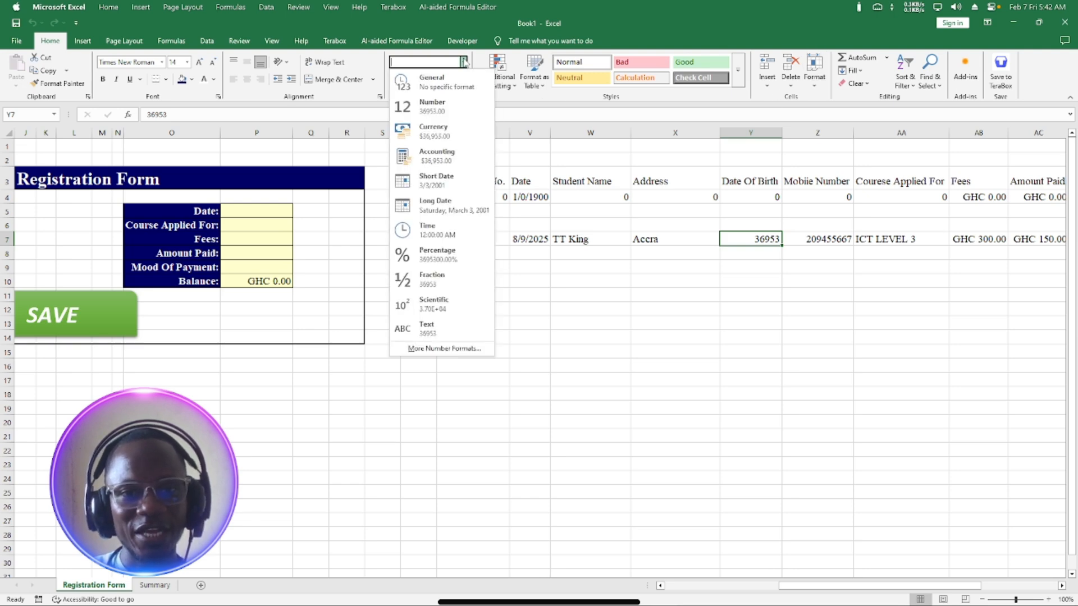
left_click(433, 183)
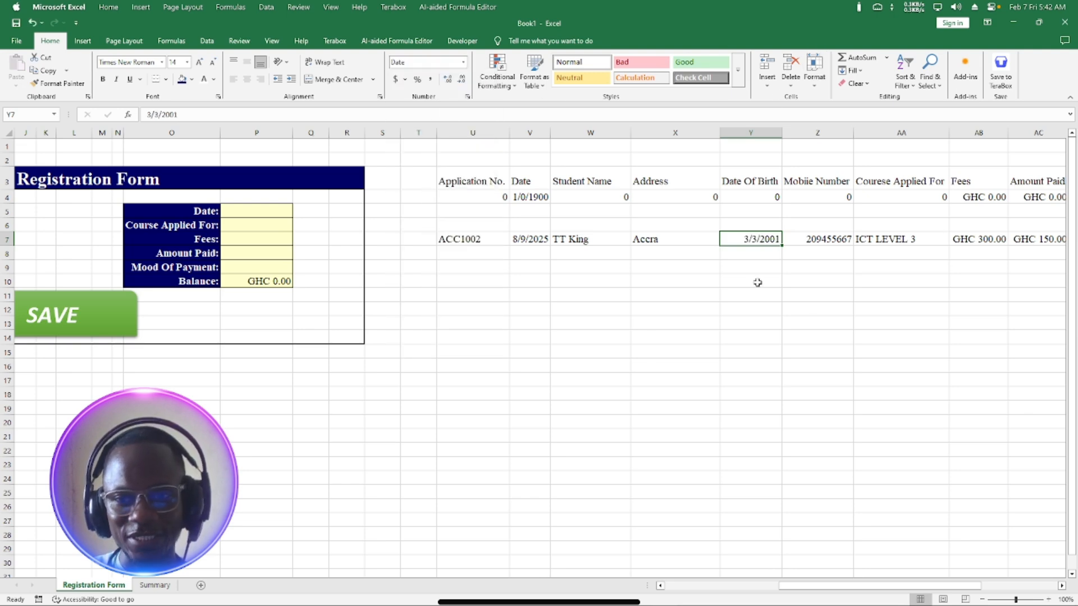
Look over the Summary sheet, then go back to the Registration Form.
left_click(156, 585)
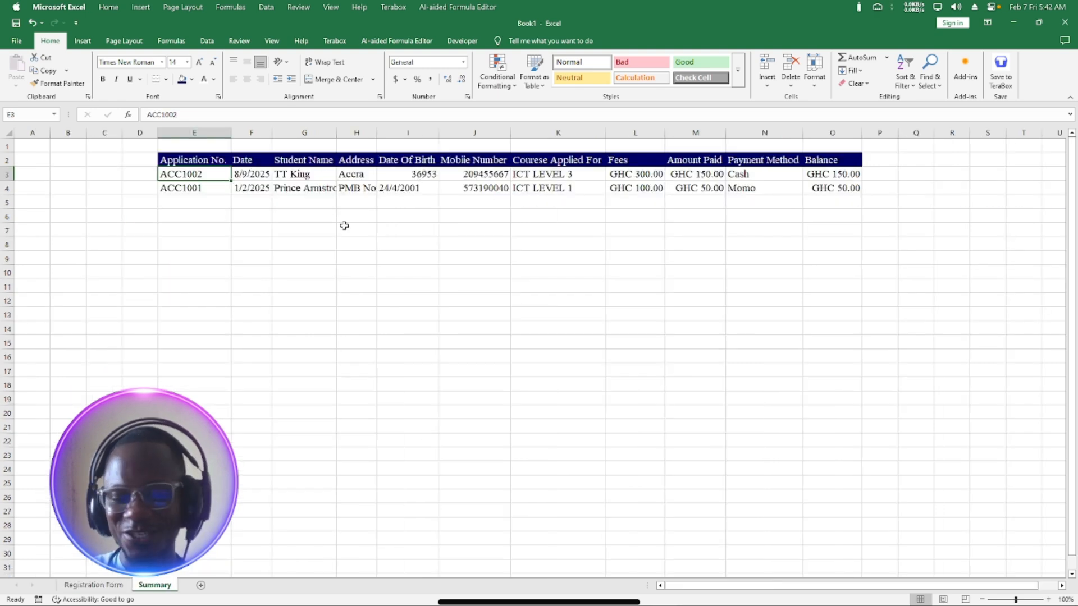
left_click(94, 585)
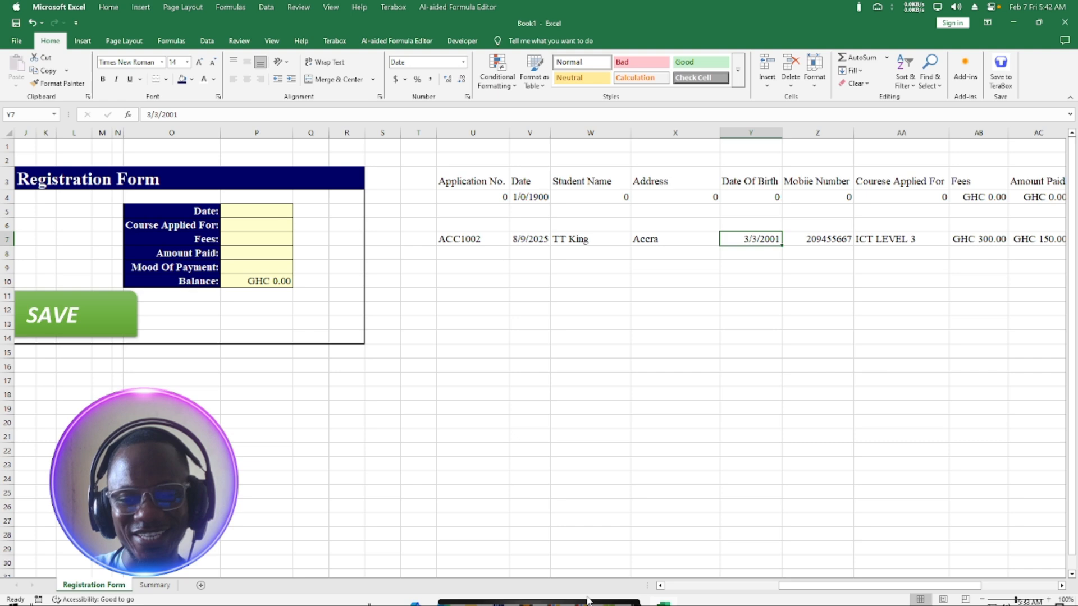
left_click(659, 585)
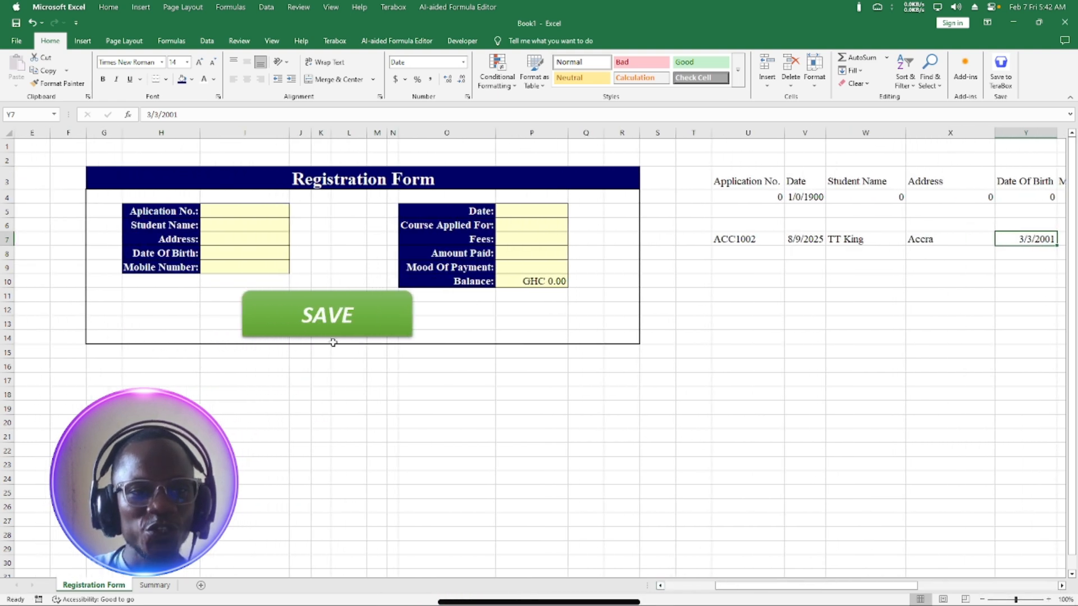
left_click(248, 211)
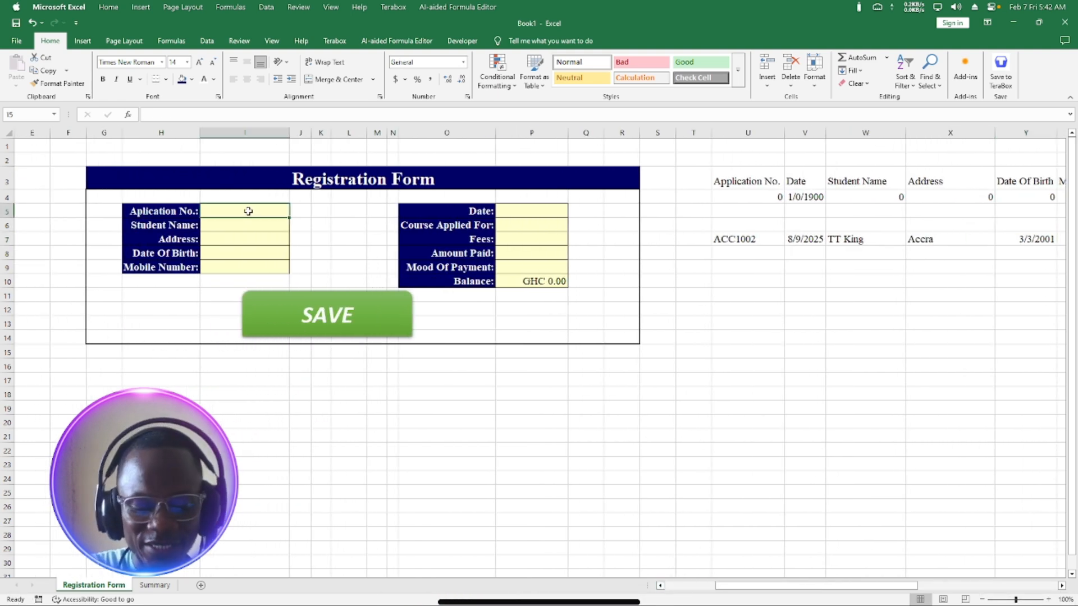
type("A")
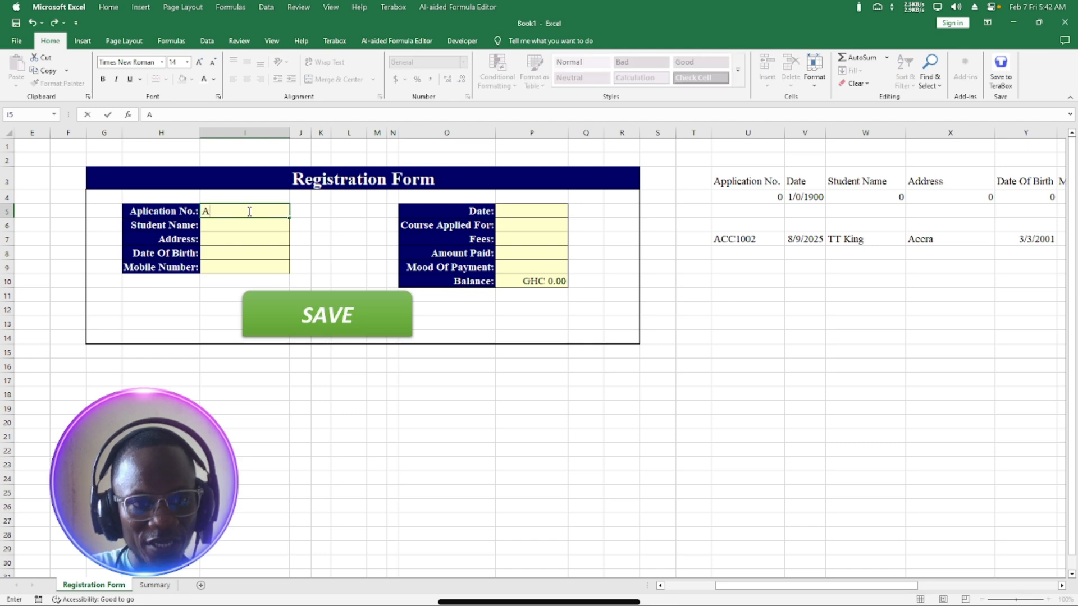
type("CC")
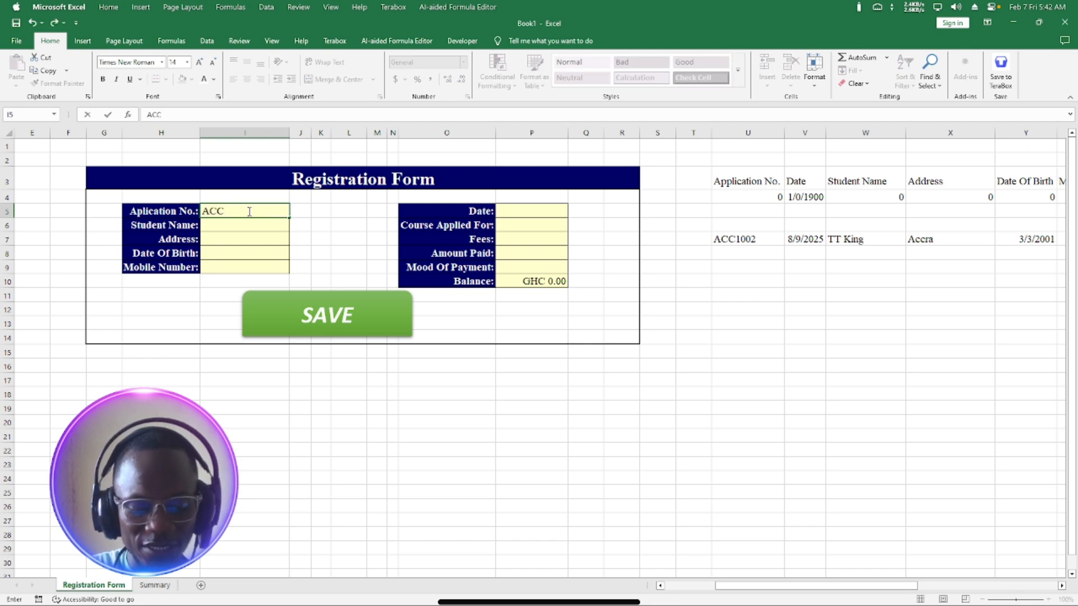
type("100")
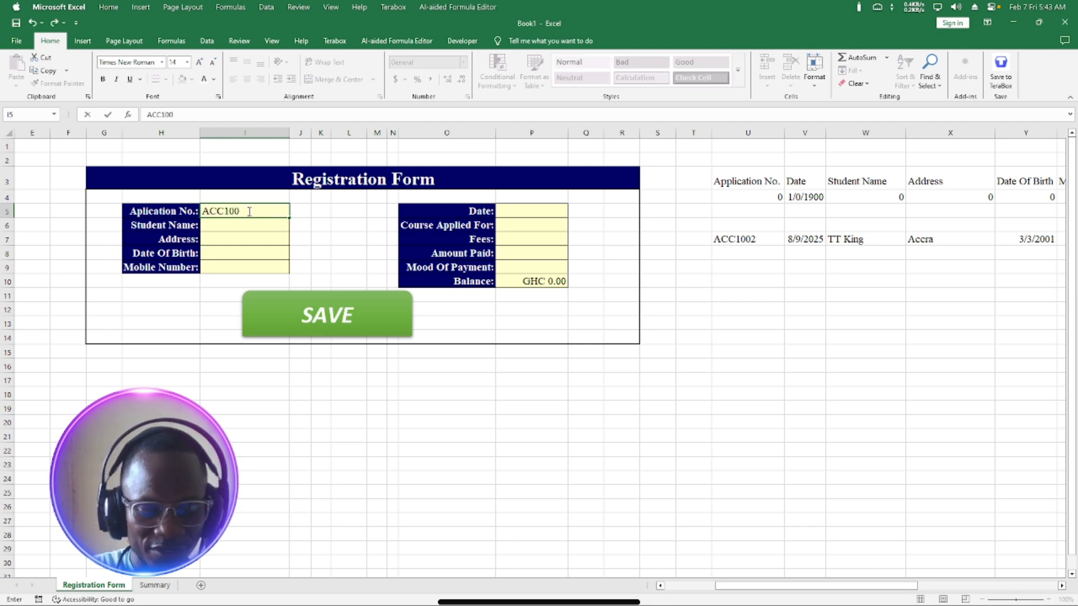
type("3")
left_click(257, 226)
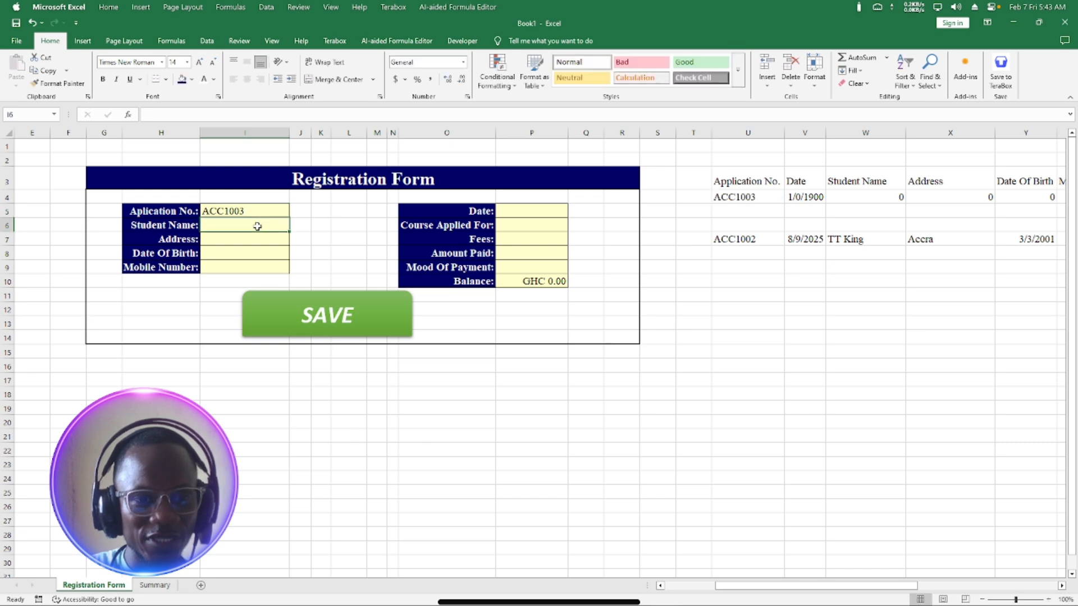
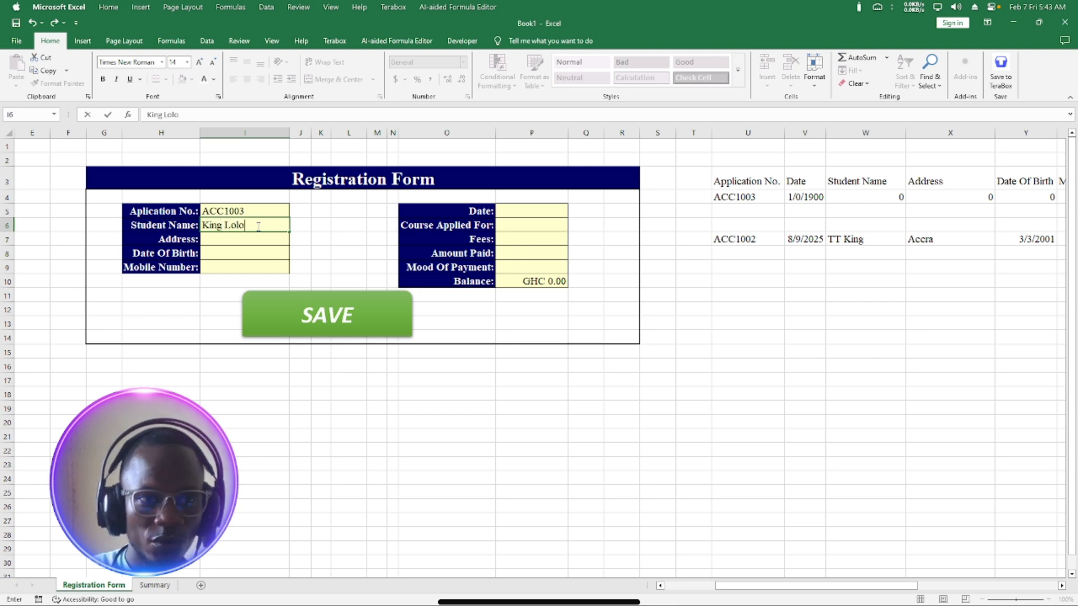
key("Return")
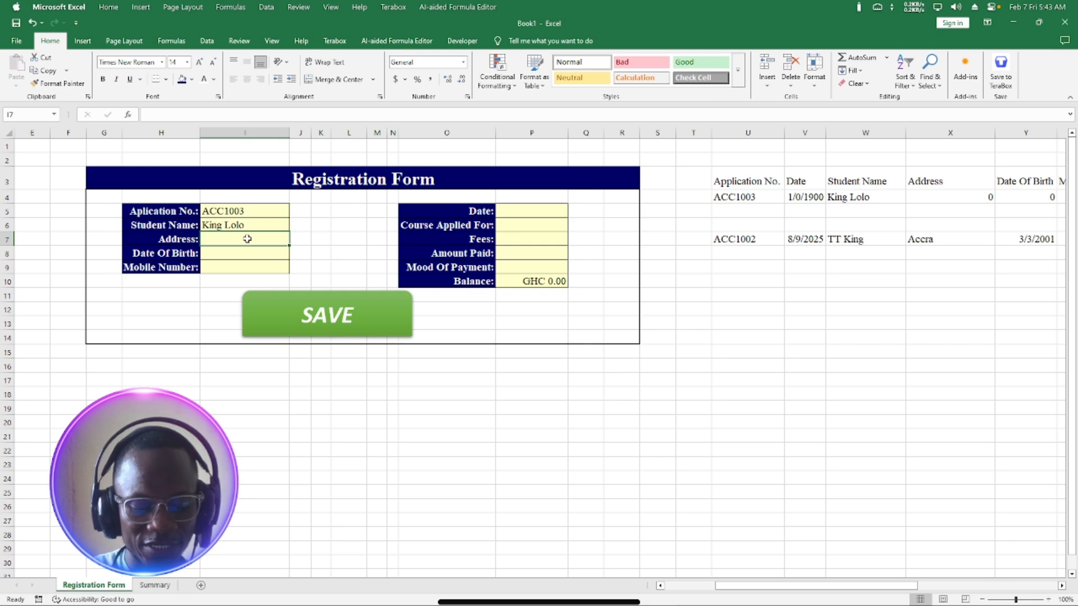
type("Tem")
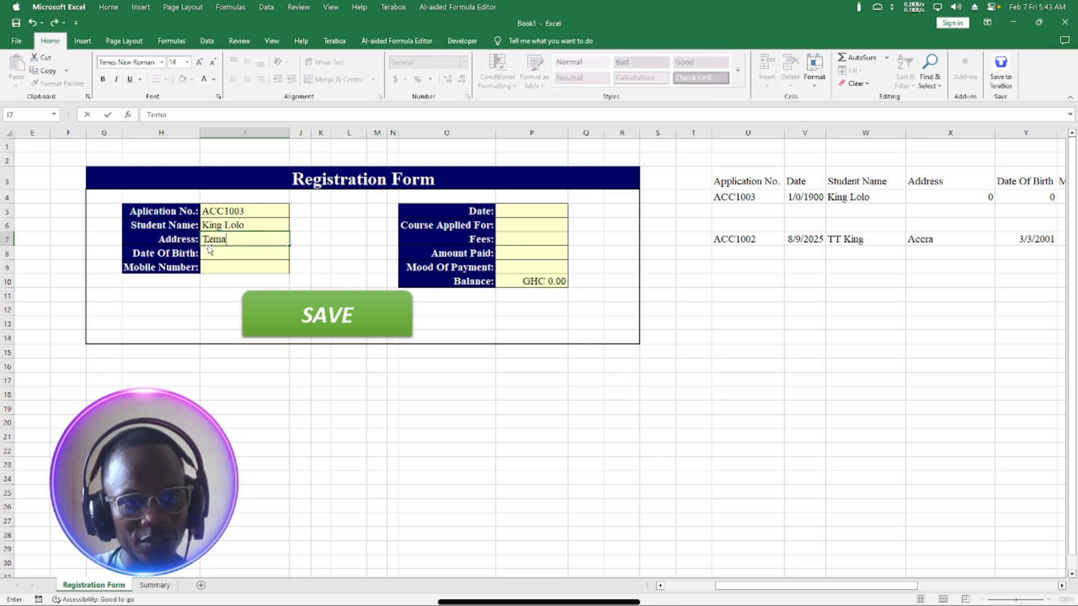
type("a")
key("Return")
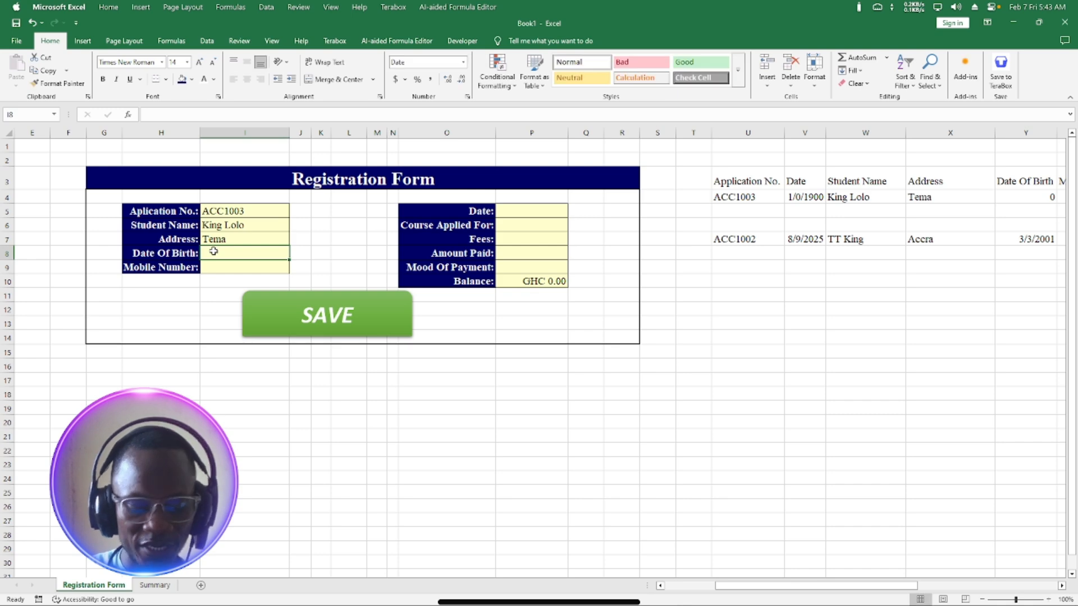
type("6/6/")
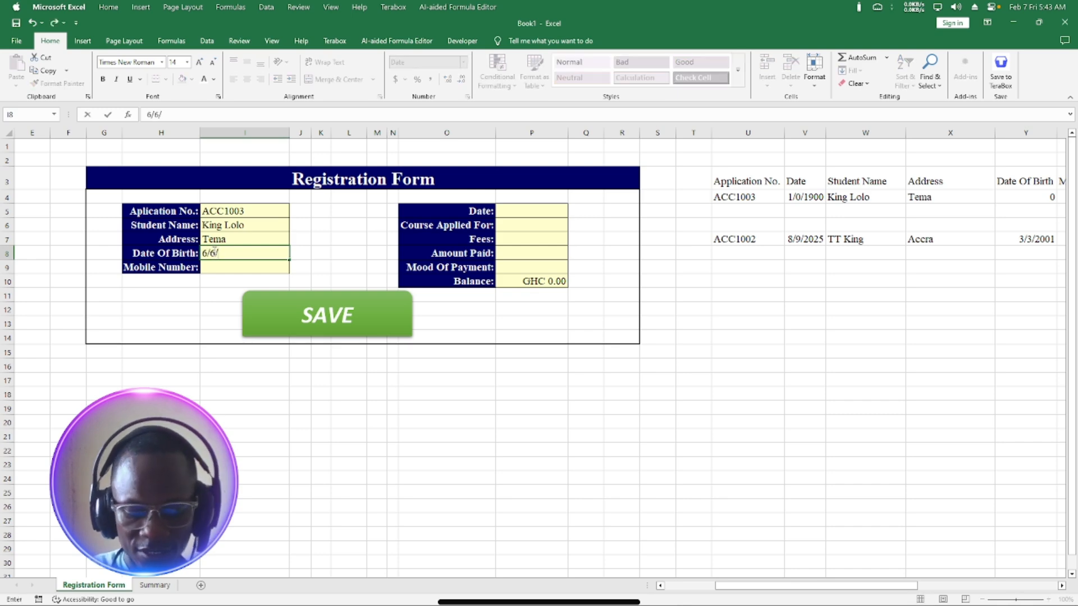
type("1999")
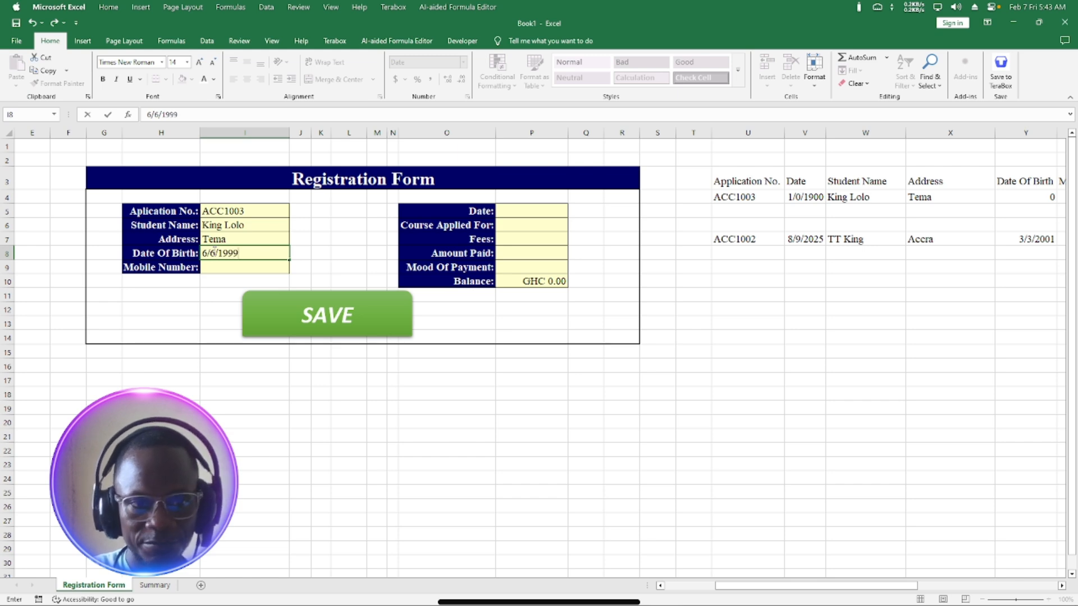
left_click(258, 269)
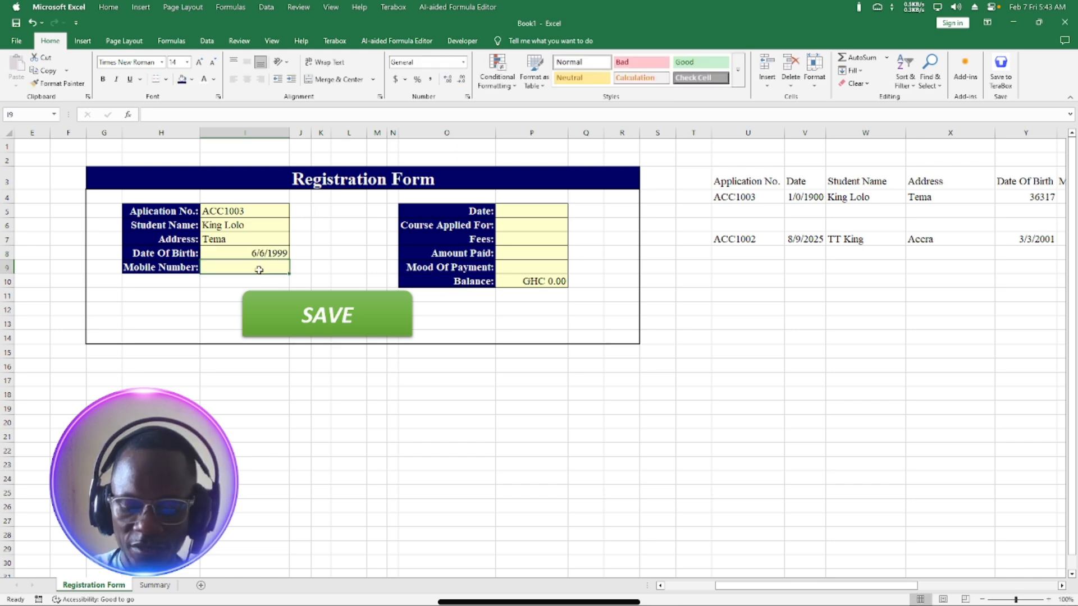
type("020")
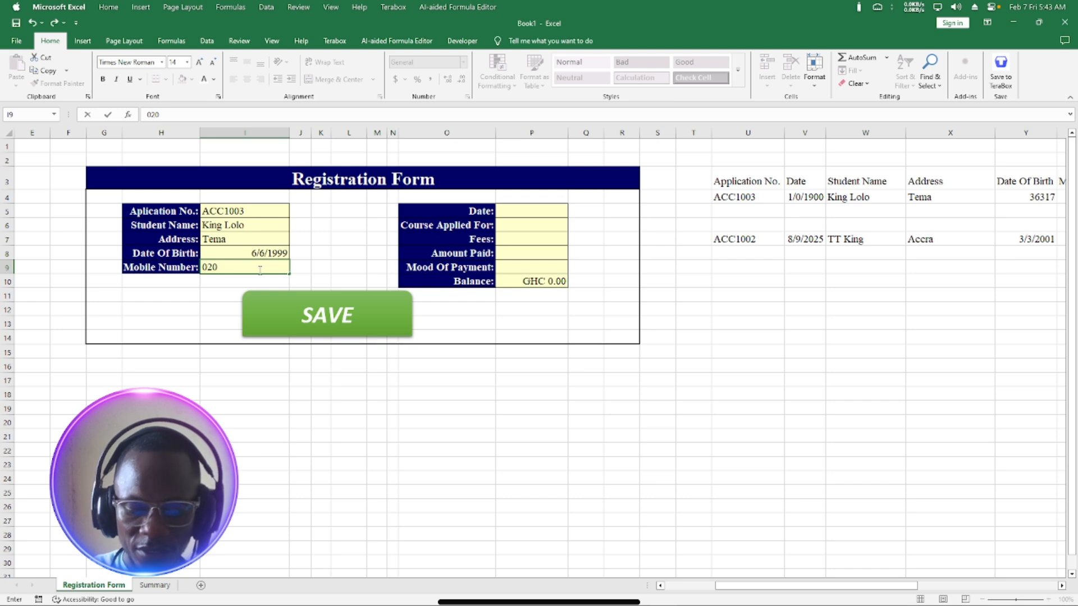
type("9999999")
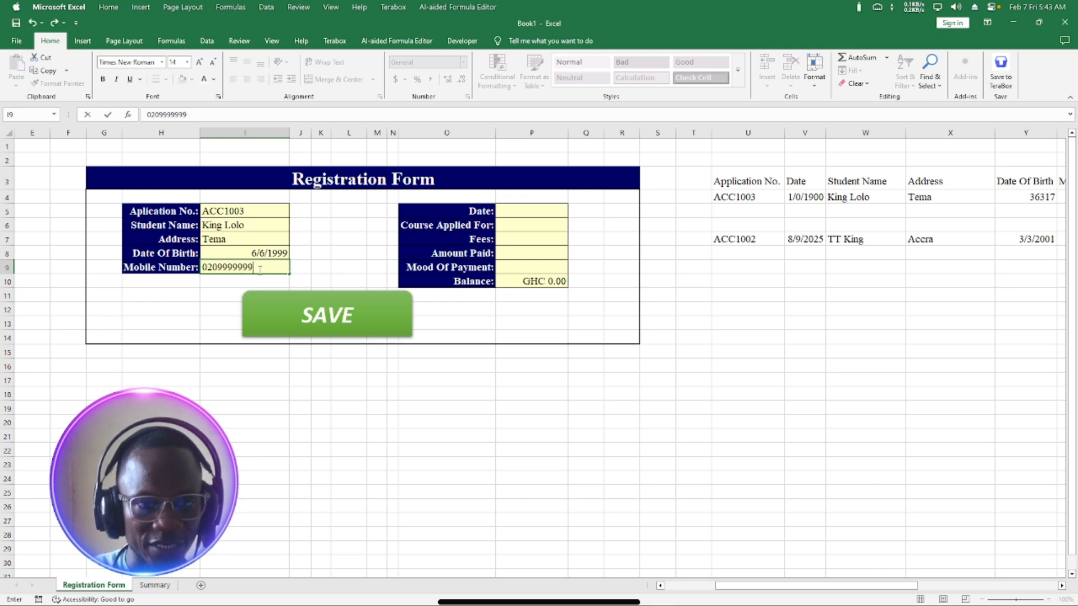
Fill in date 5/5/20, course ICT LEVEL 2, fees GHC 200, GHC 50 paid, payment by Check.
left_click(514, 213)
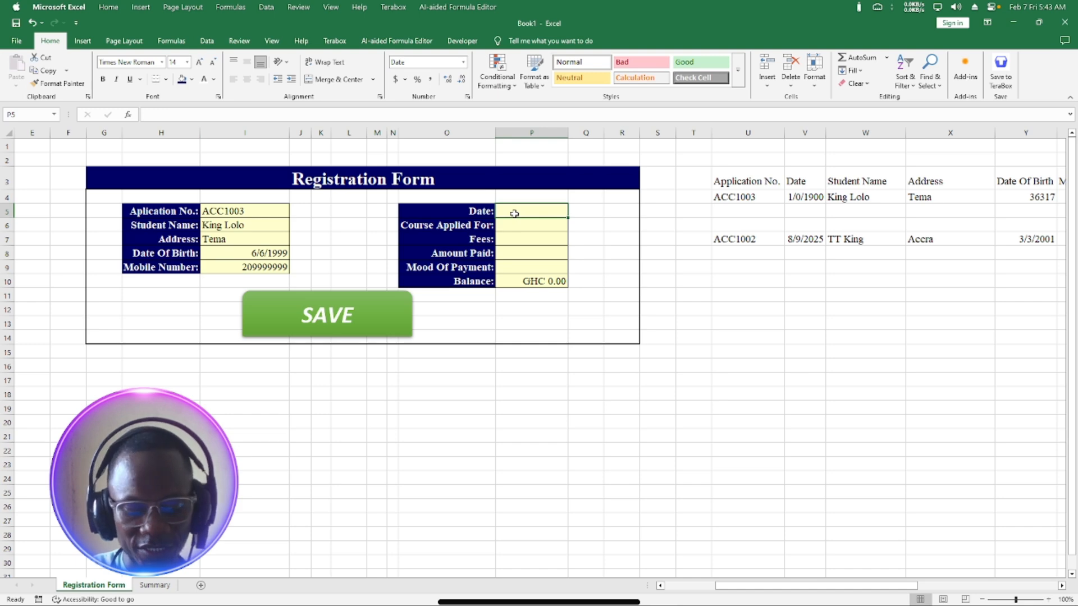
type("5/5/")
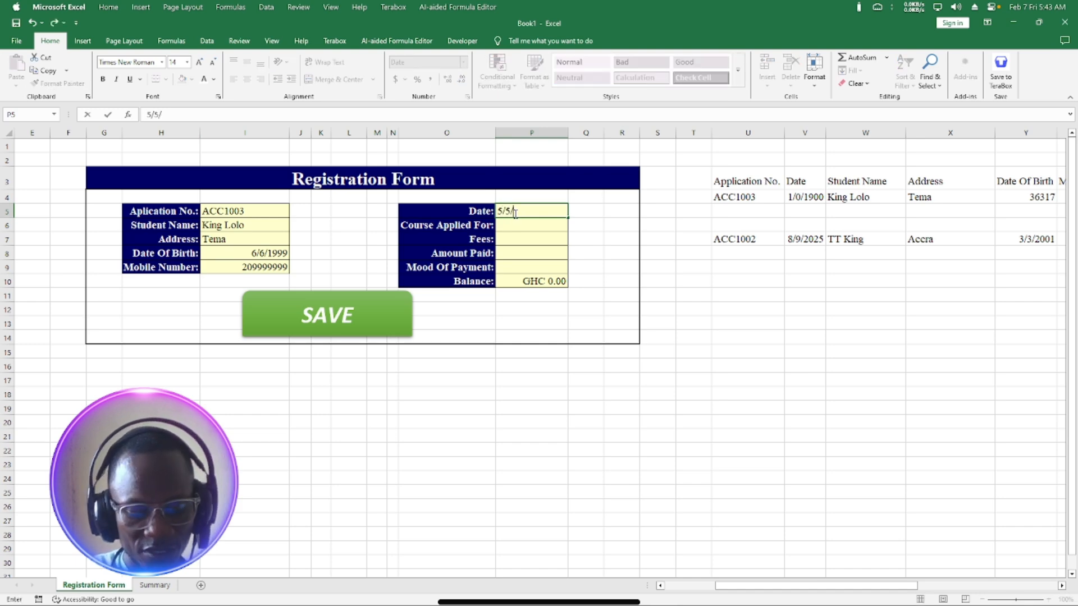
type("2025")
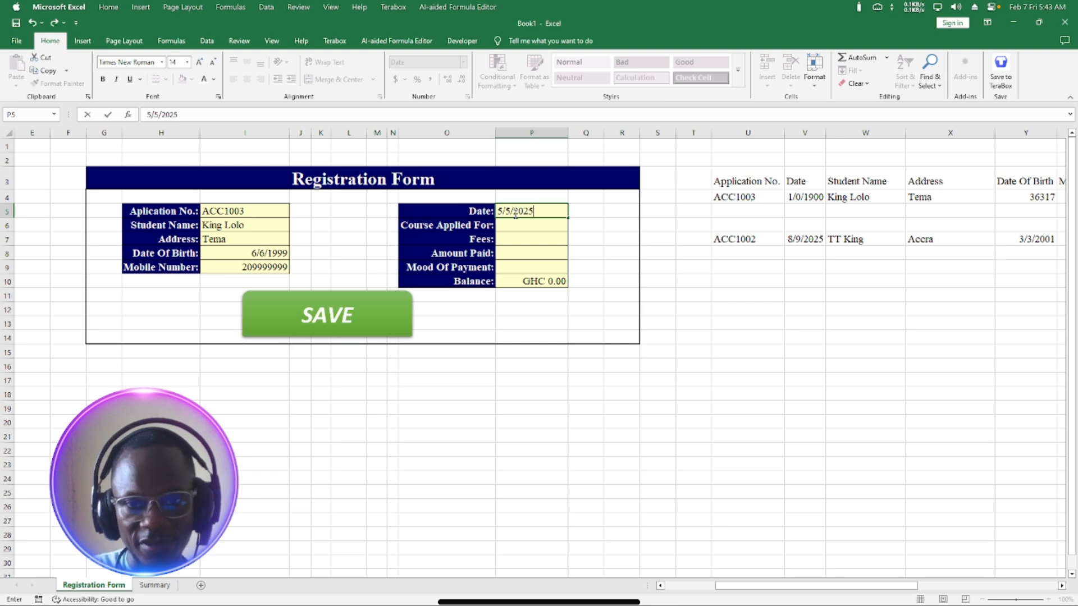
left_click(515, 227)
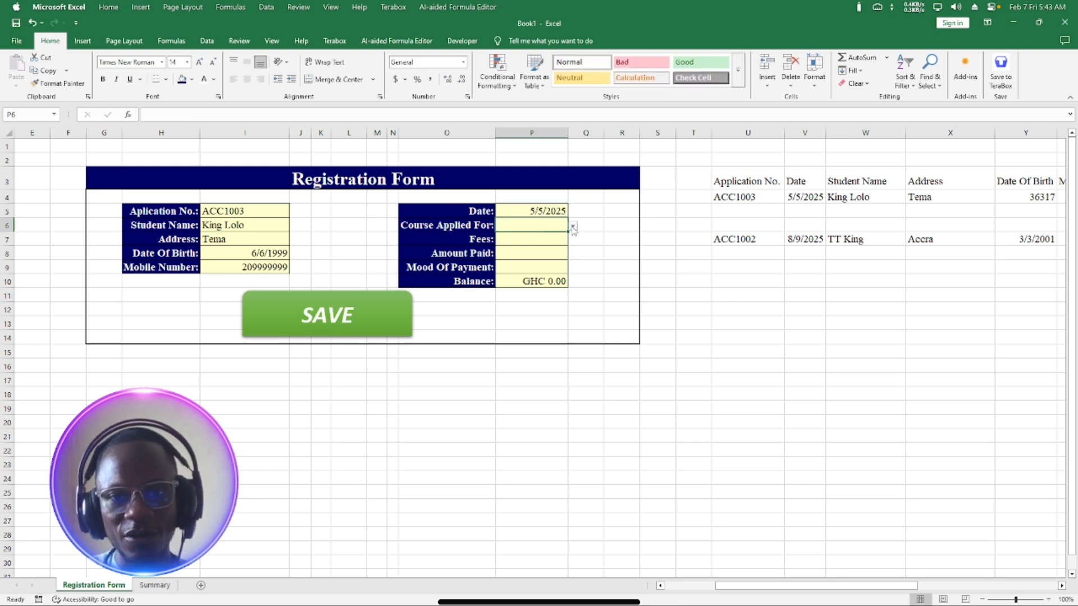
left_click(572, 226)
left_click(547, 243)
left_click(548, 243)
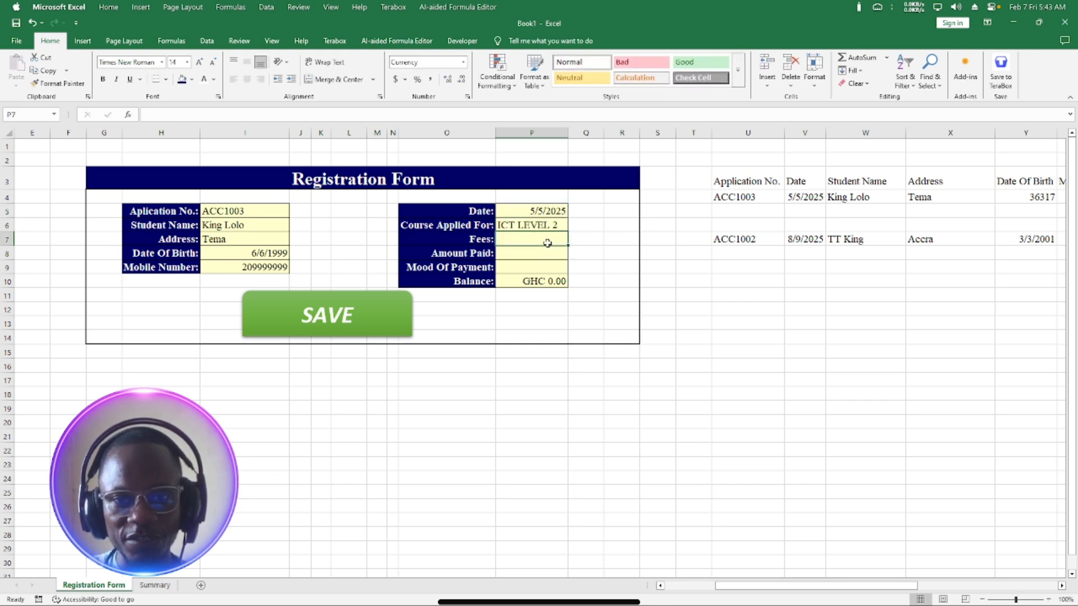
type("200")
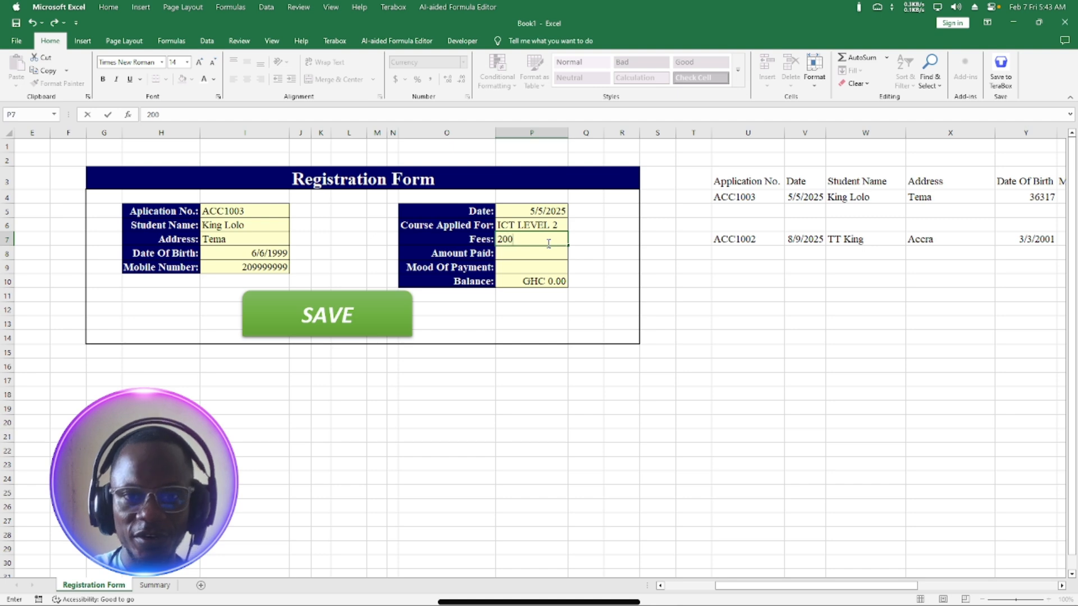
left_click(530, 257)
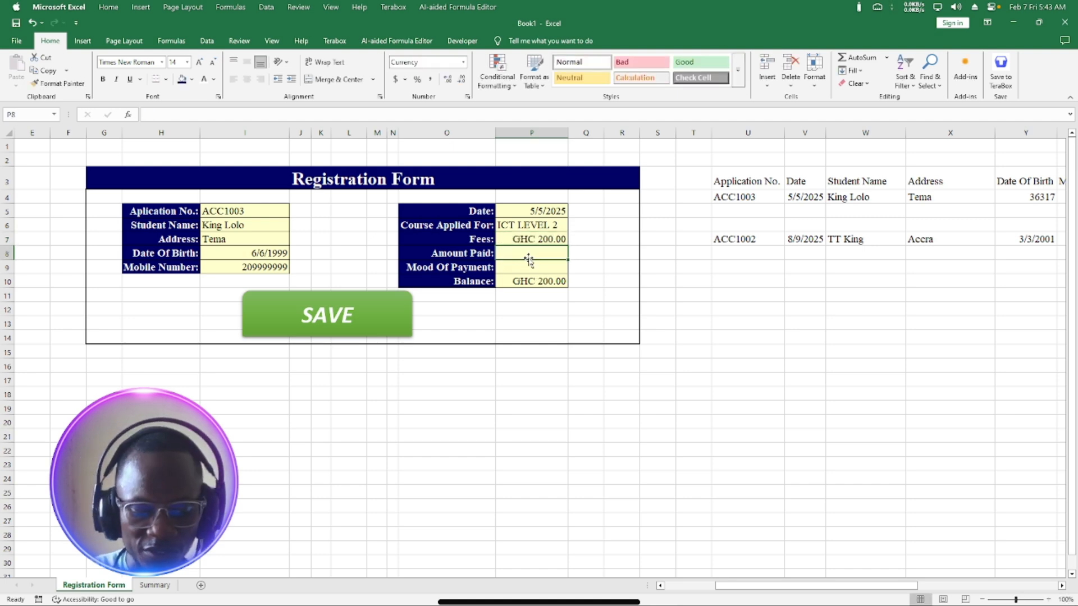
type("50")
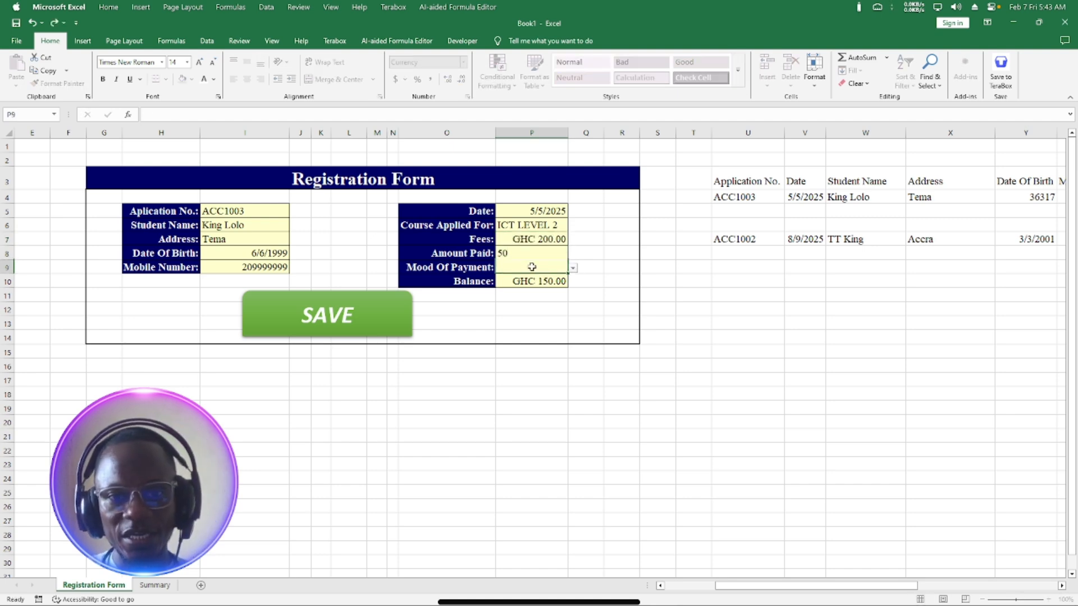
left_click(531, 267)
left_click(573, 269)
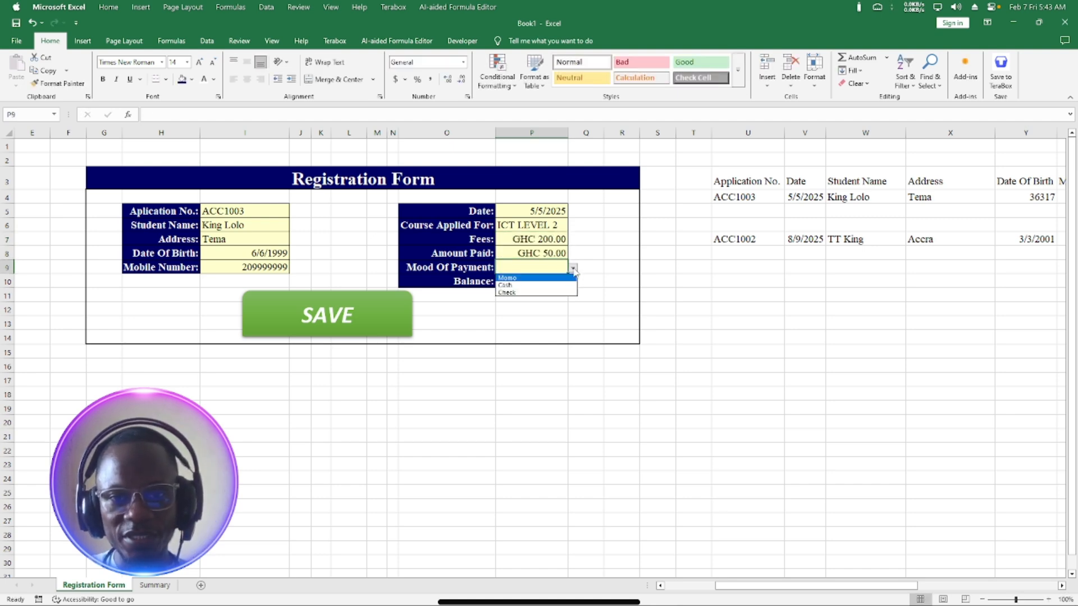
left_click(524, 292)
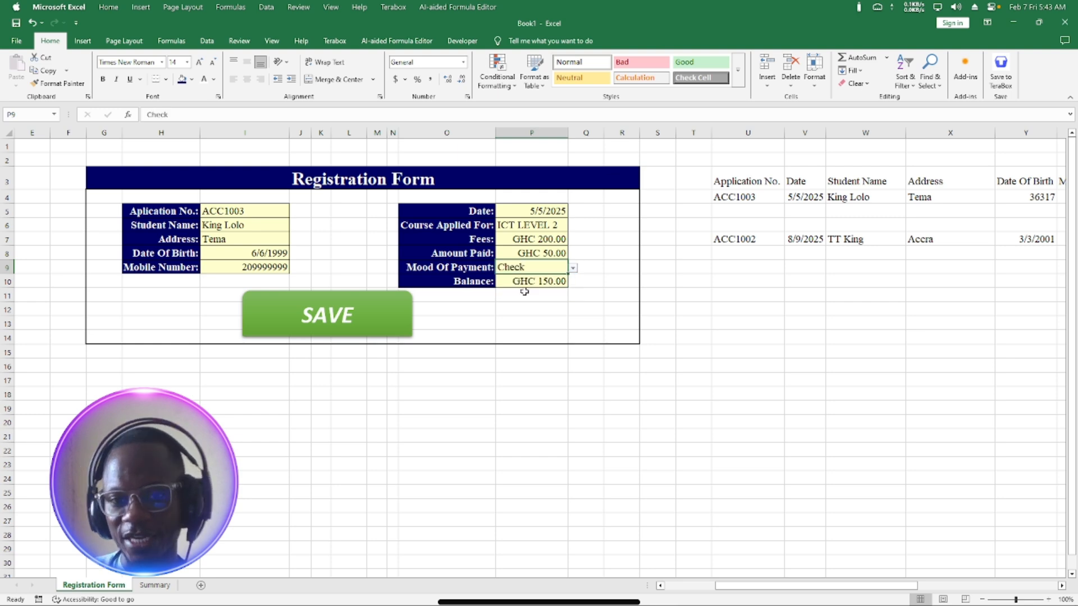
Run SAVE to log the ACC1003 record and review it on the Summary sheet.
left_click(339, 316)
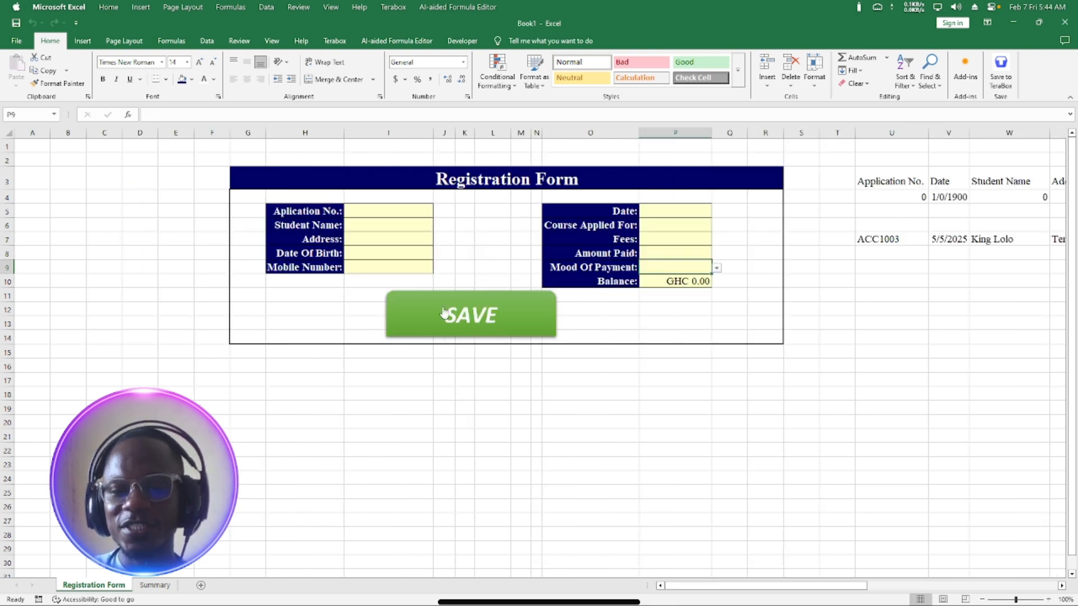
left_click(154, 585)
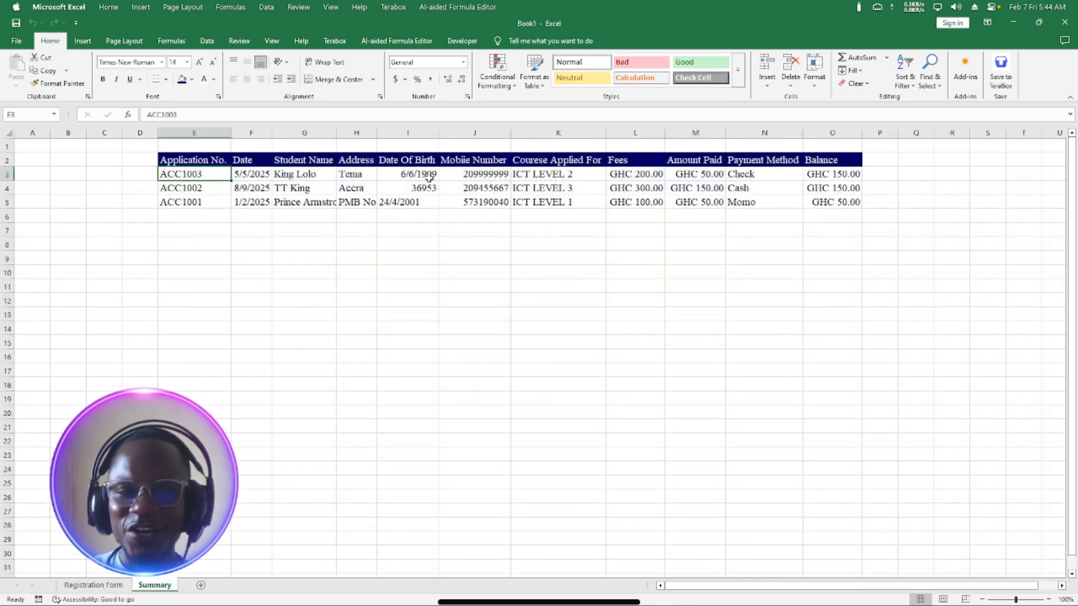
Back on the Registration Form, scroll right and select column T, the first helper column.
left_click(101, 587)
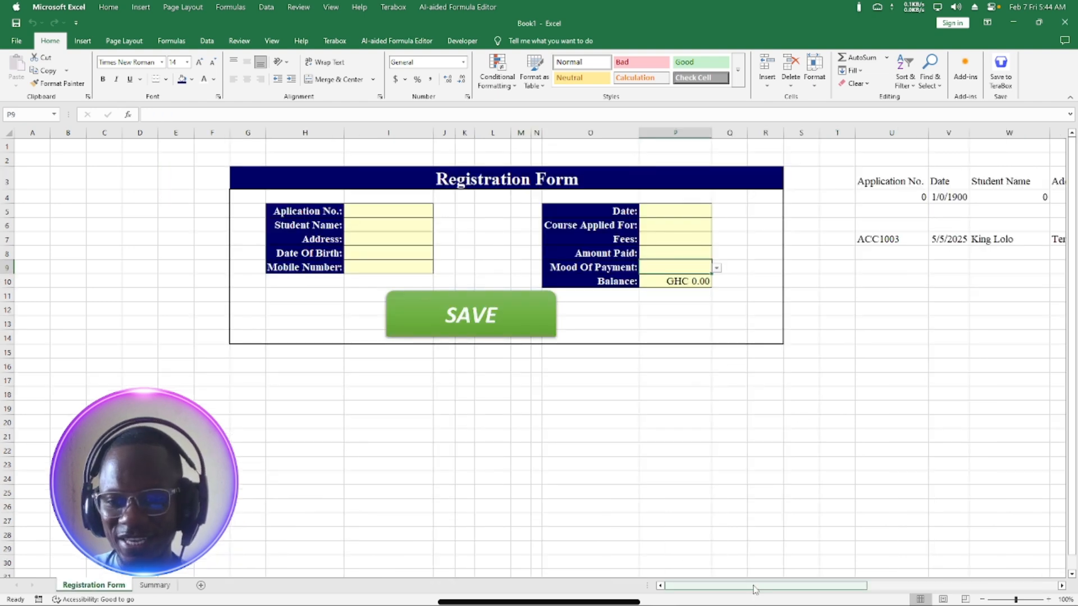
left_click_drag(762, 587, 903, 573)
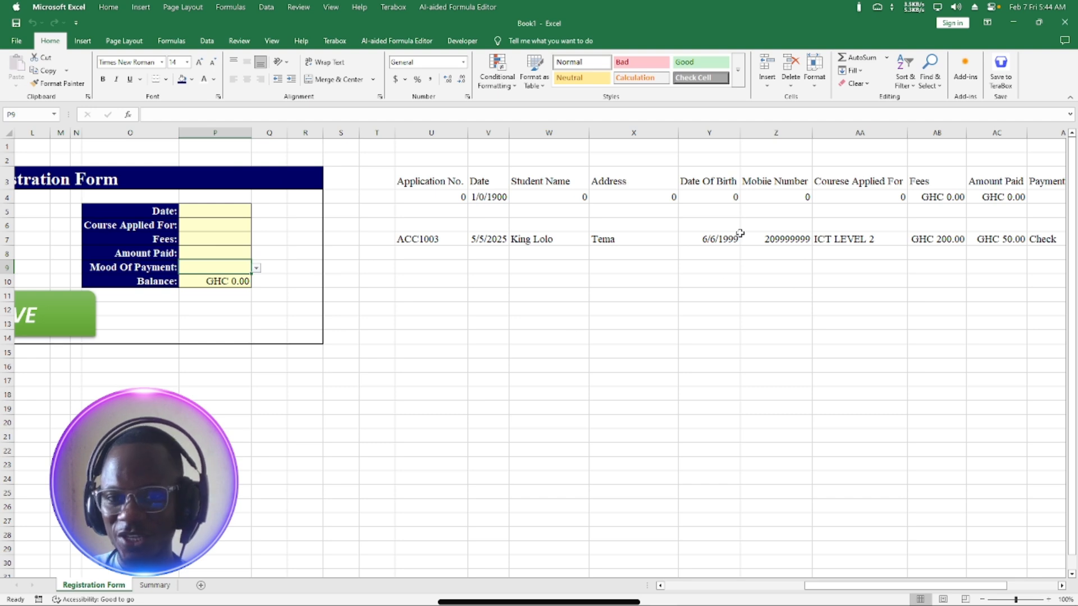
left_click_drag(811, 585, 720, 579)
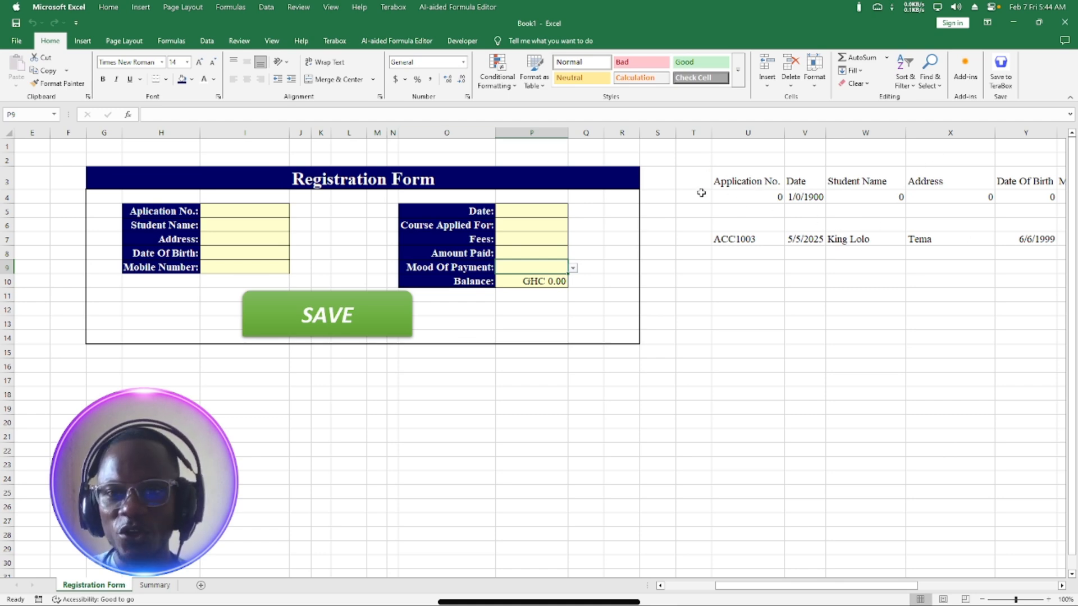
left_click(686, 130)
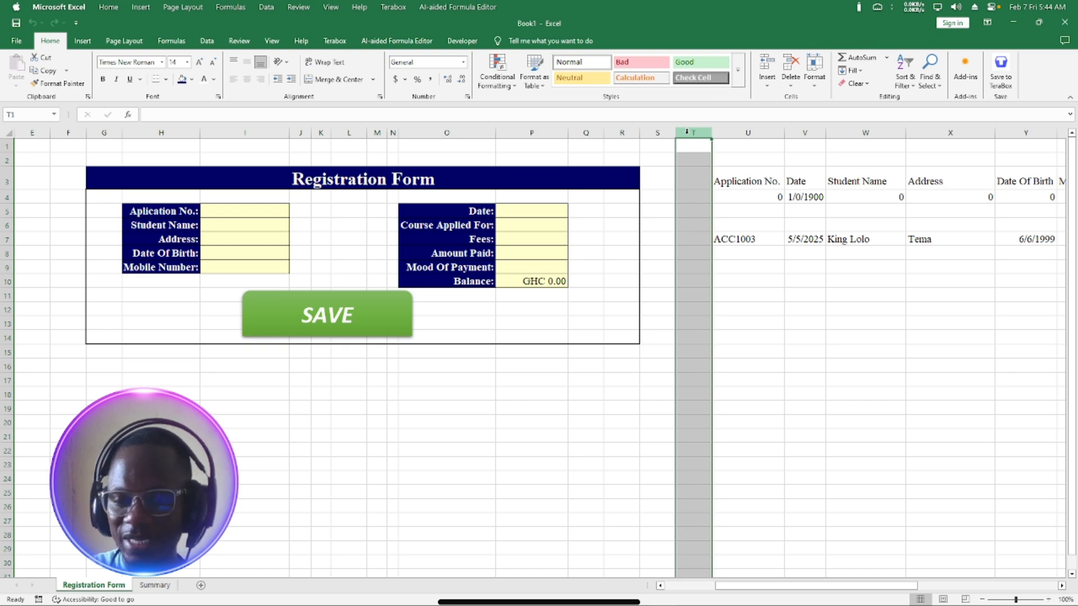
Hide columns T through the last column of the sheet.
key("ctrl+shift+Right")
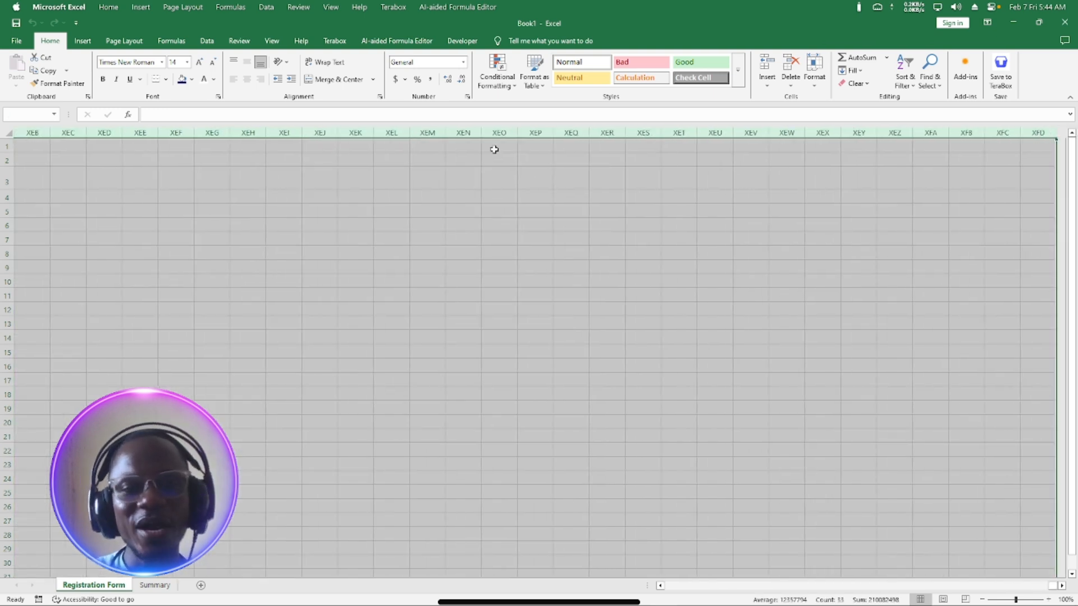
right_click(389, 160)
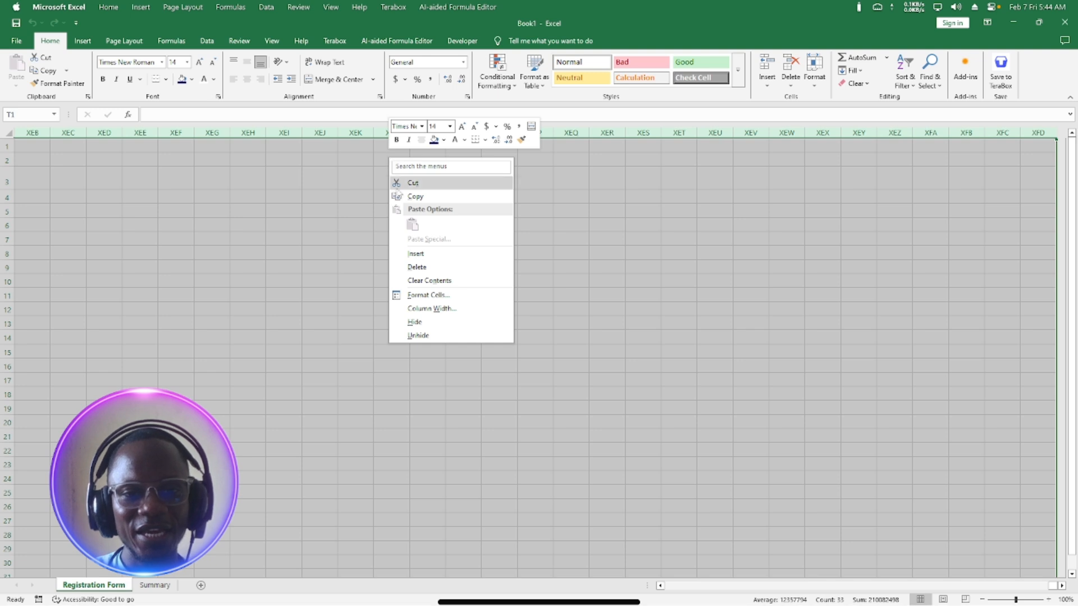
left_click(420, 323)
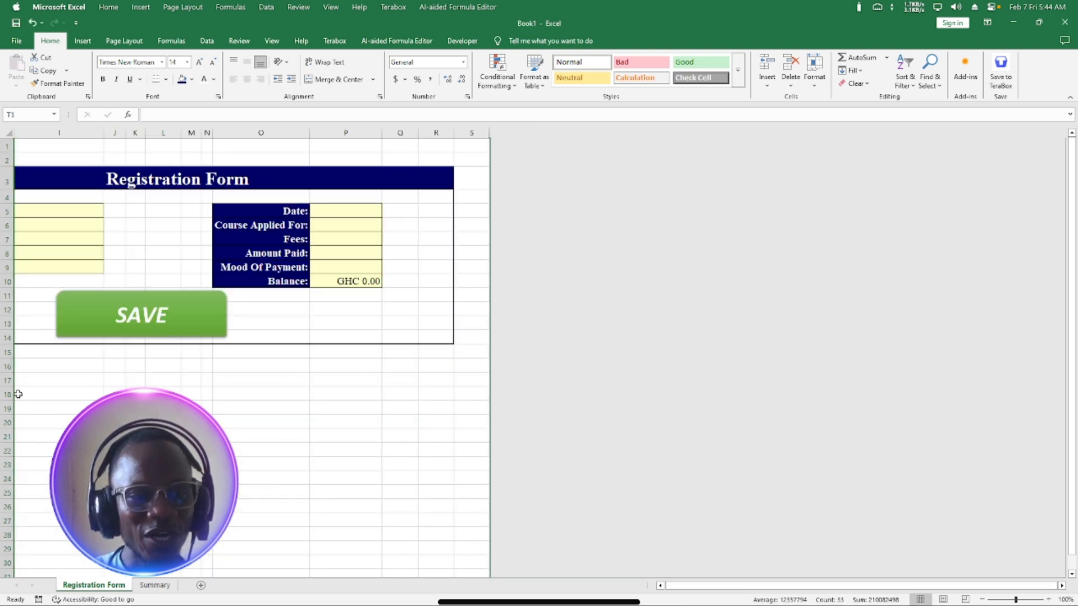
Hide rows 16 down to the last row of the sheet.
left_click(3, 366)
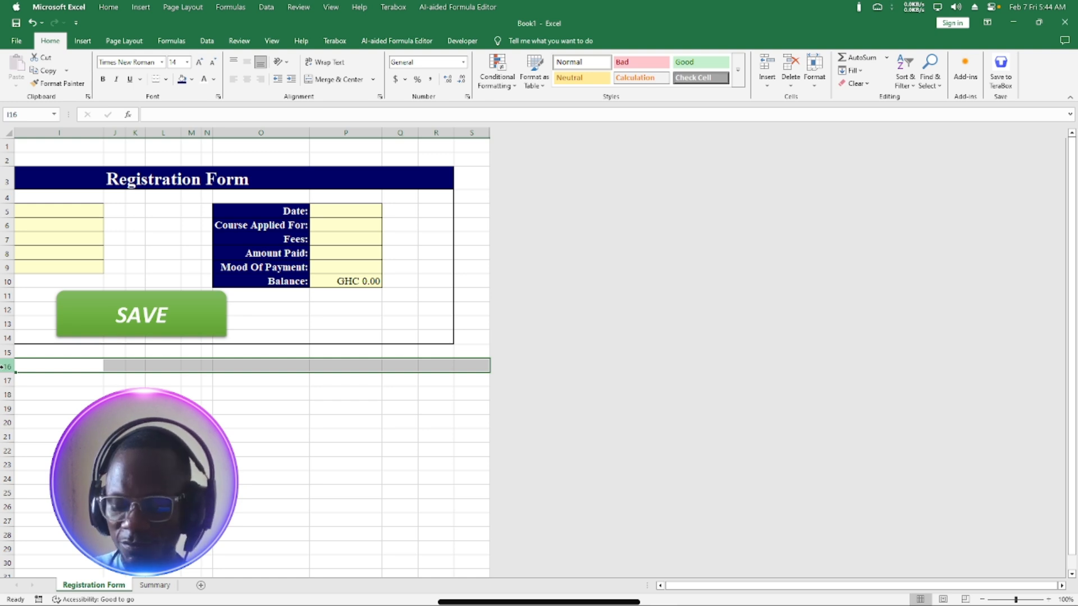
key("ctrl+shift+Down")
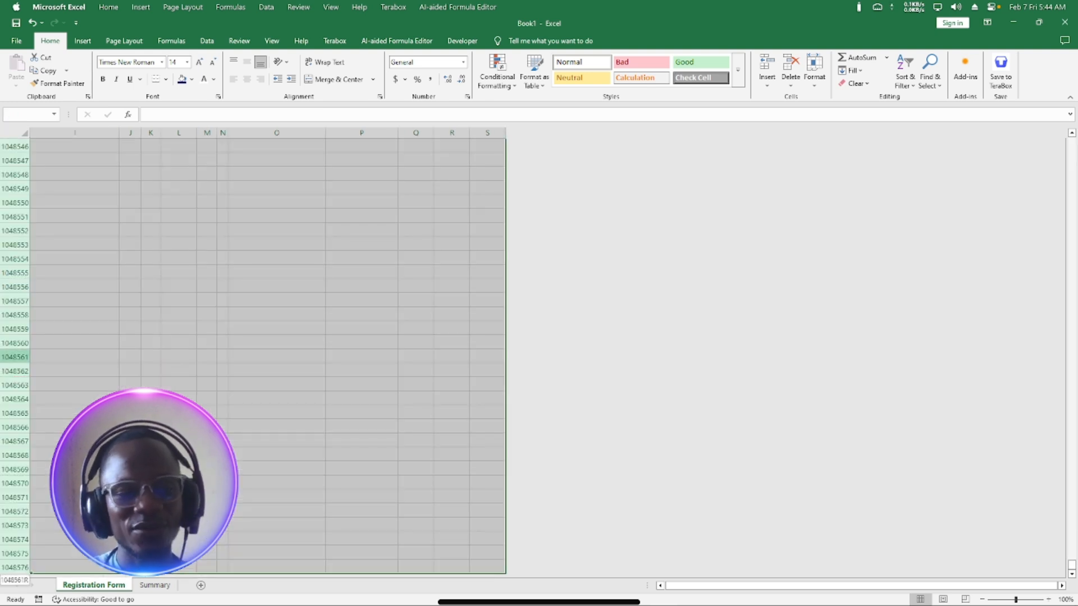
right_click(120, 249)
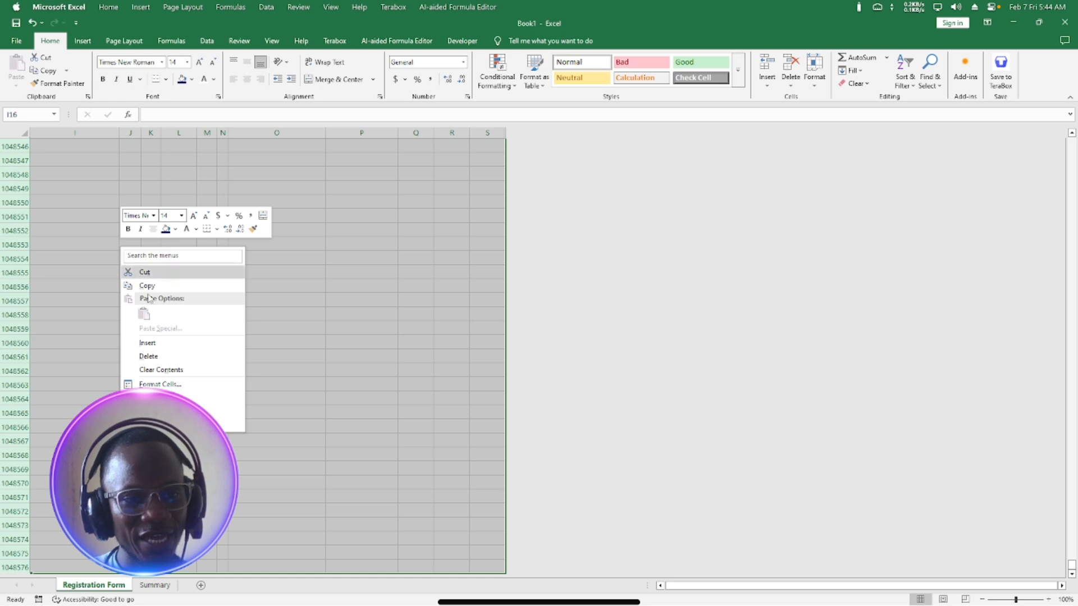
left_click(168, 411)
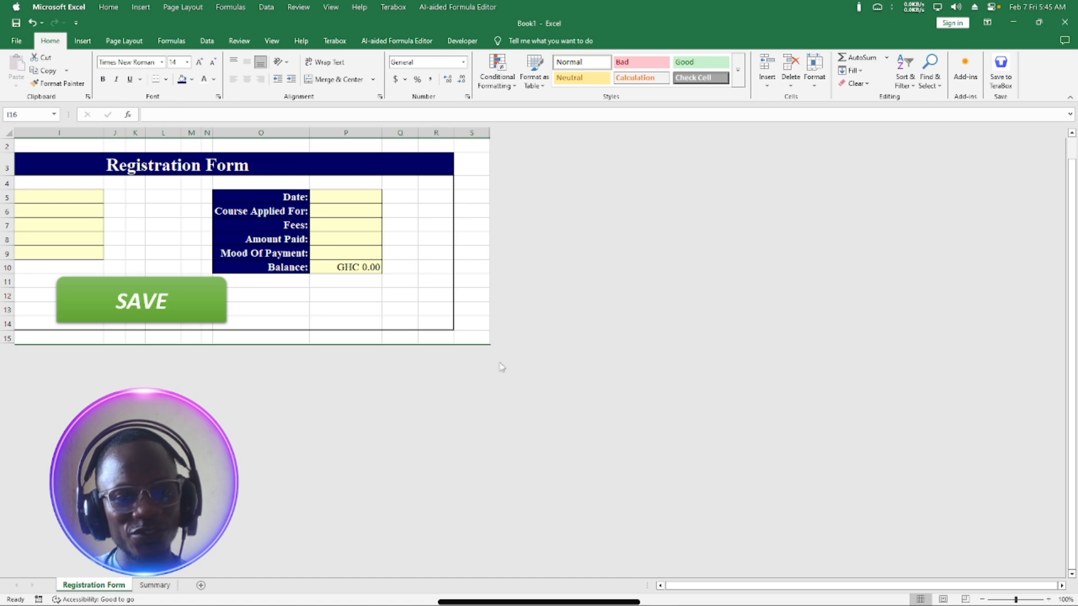
Scroll back to the form's top-left corner and open the File backstage.
left_click(660, 585)
scroll(661, 585, "left", 3)
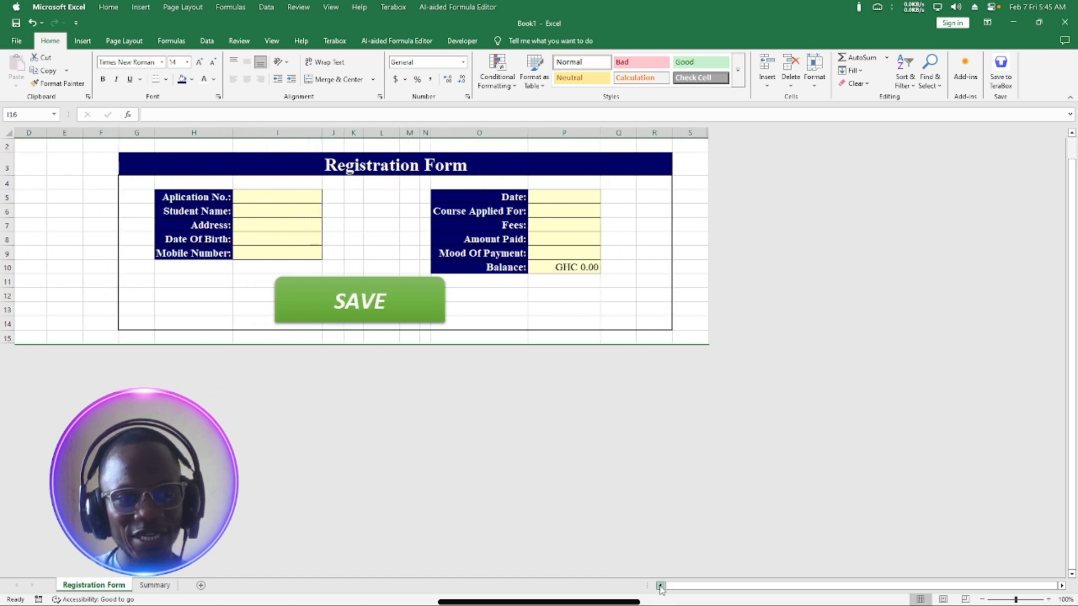
scroll(637, 472, "up", 1)
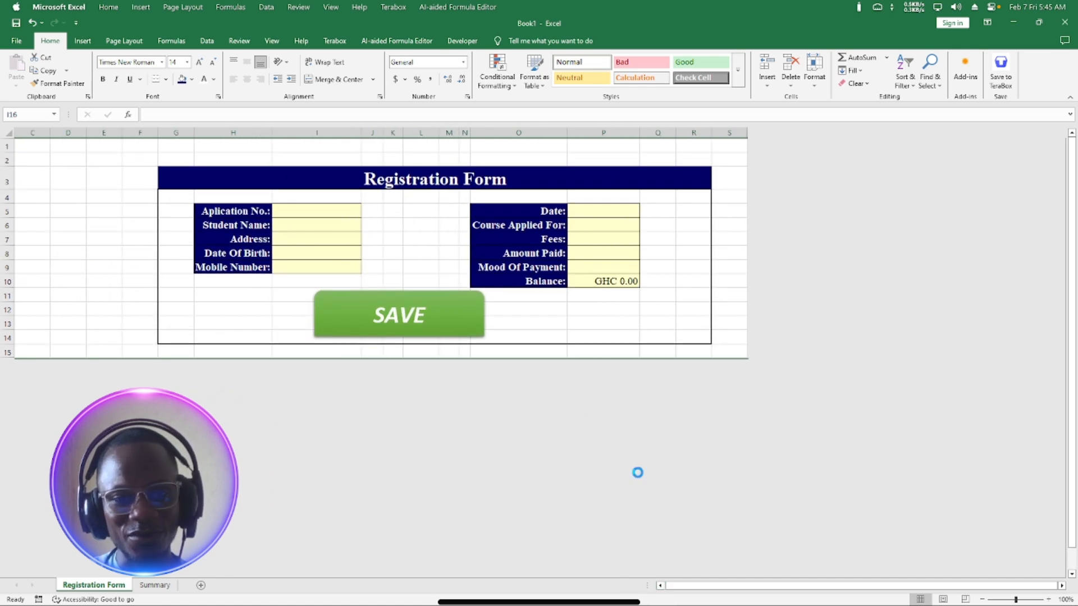
scroll(638, 473, "up", 1)
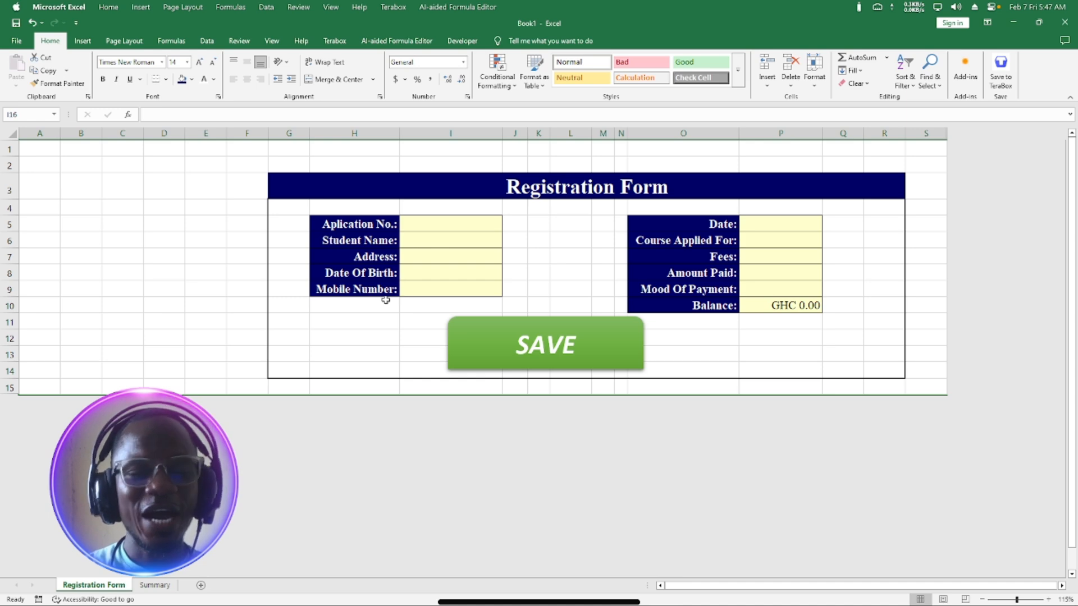
left_click(9, 44)
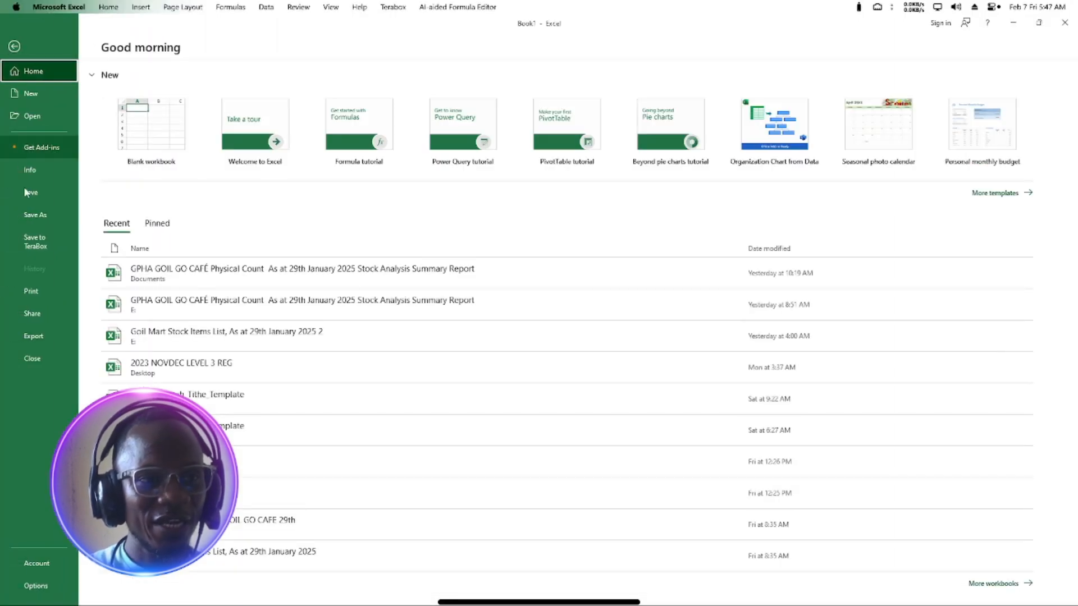
Save the workbook to the Desktop as an Excel Macro-Enabled Workbook named 'cos-t', replacing Book1.
left_click(32, 215)
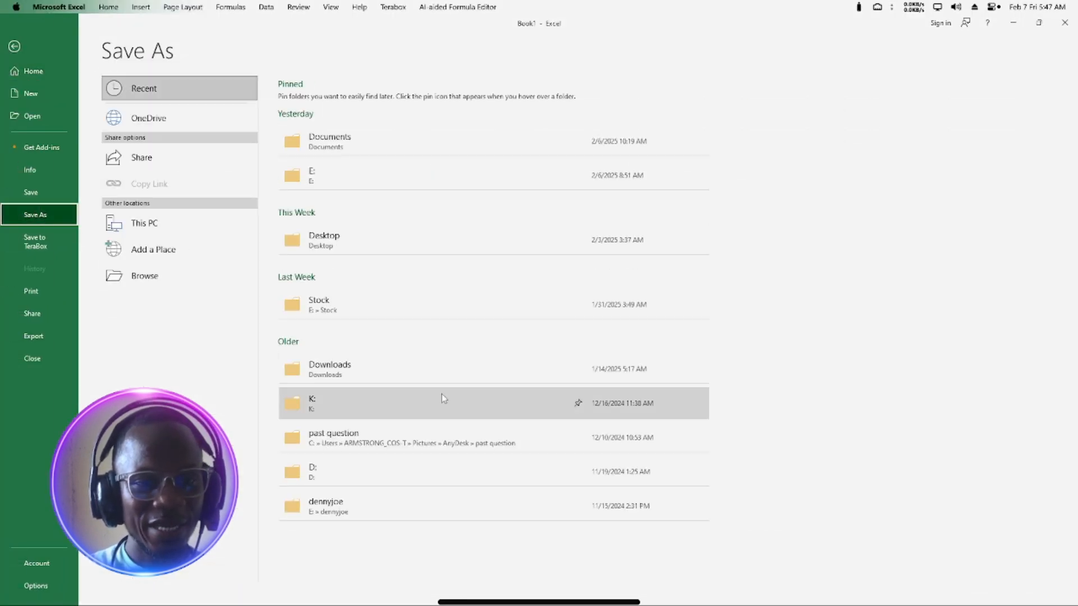
left_click(153, 279)
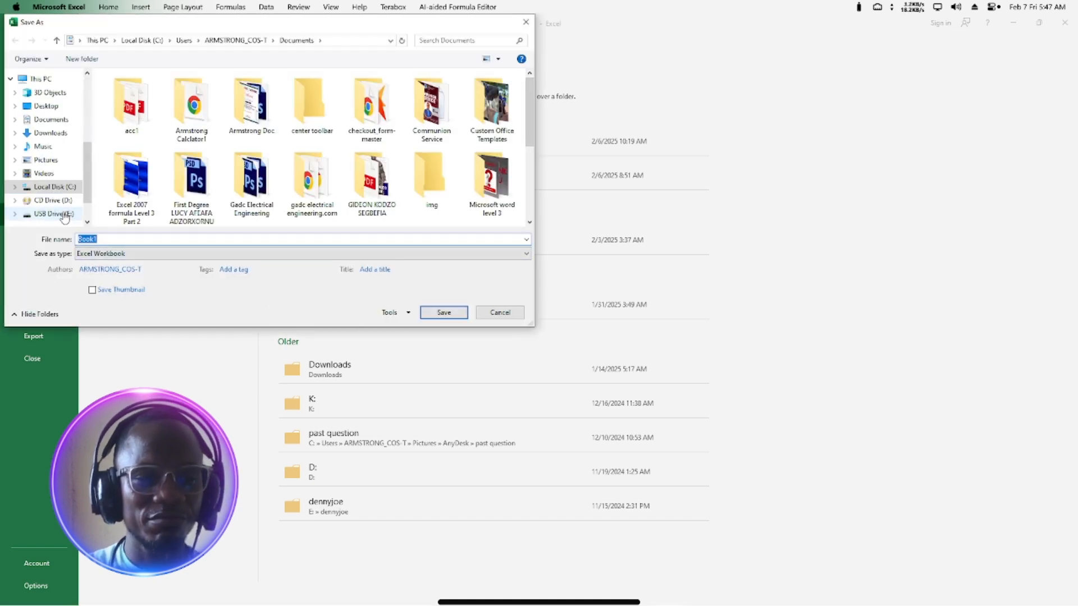
left_click(50, 120)
left_click(46, 106)
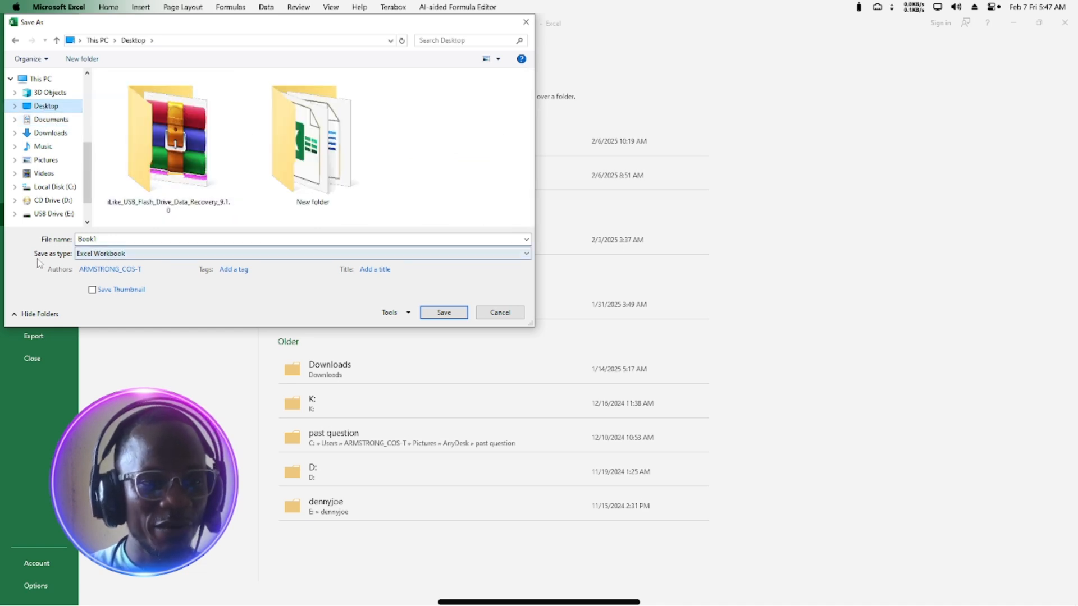
left_click(121, 255)
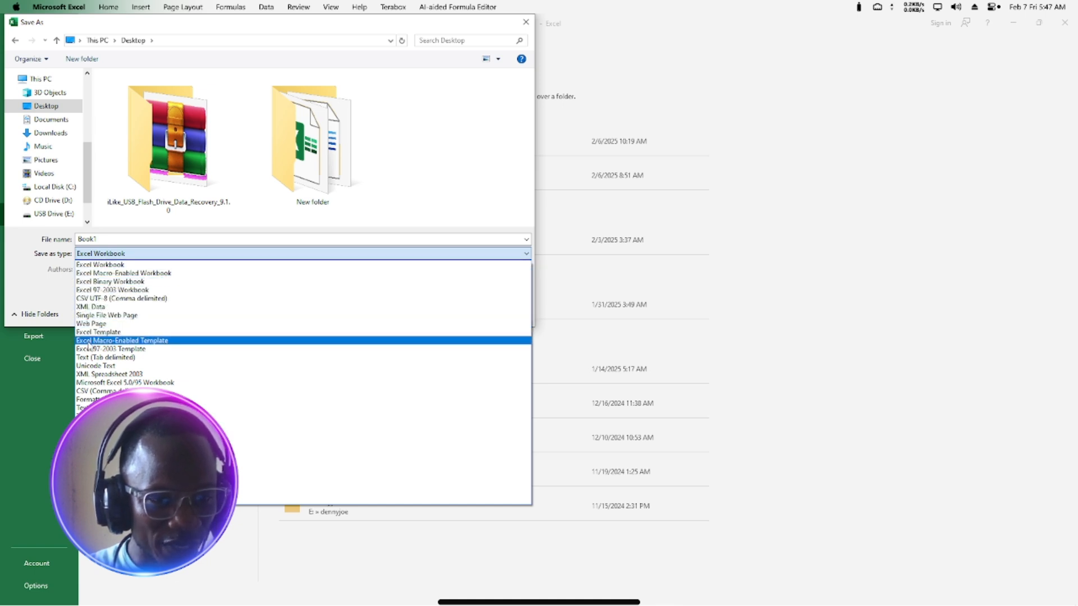
left_click(163, 275)
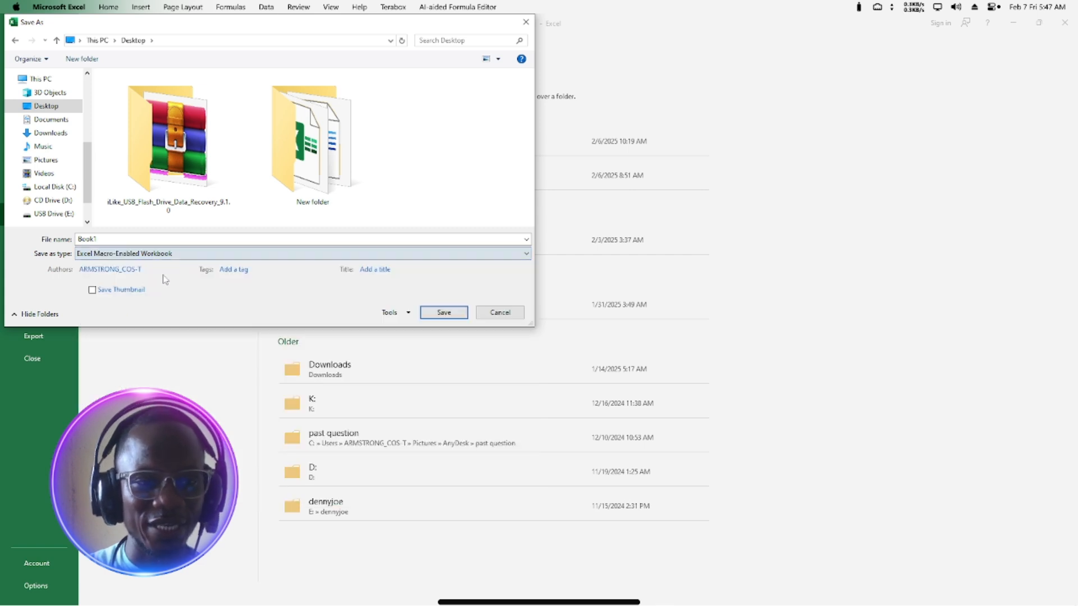
double_click(104, 240)
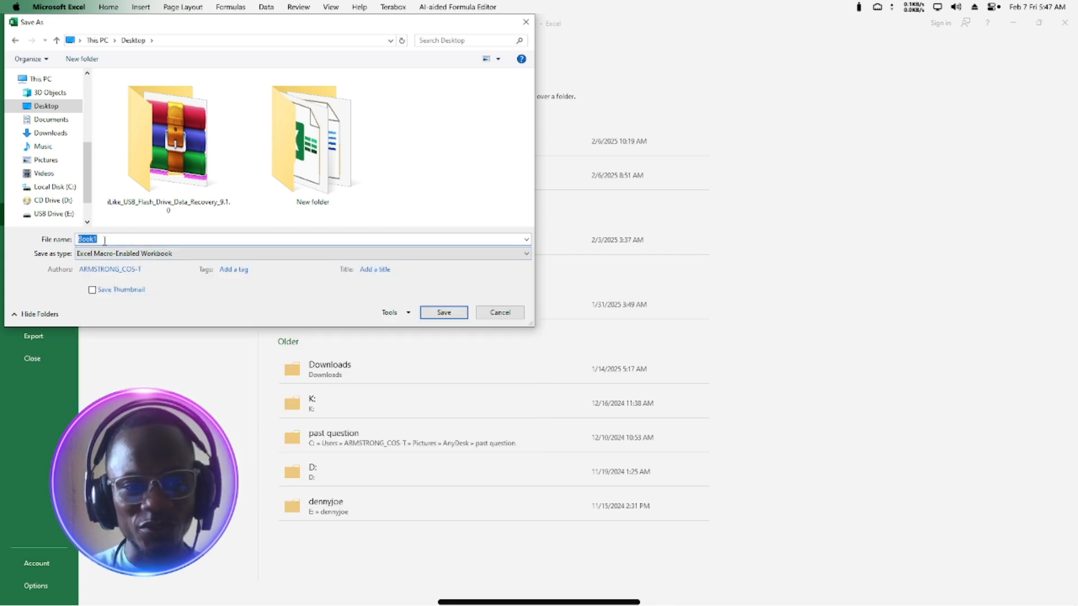
key("BackSpace")
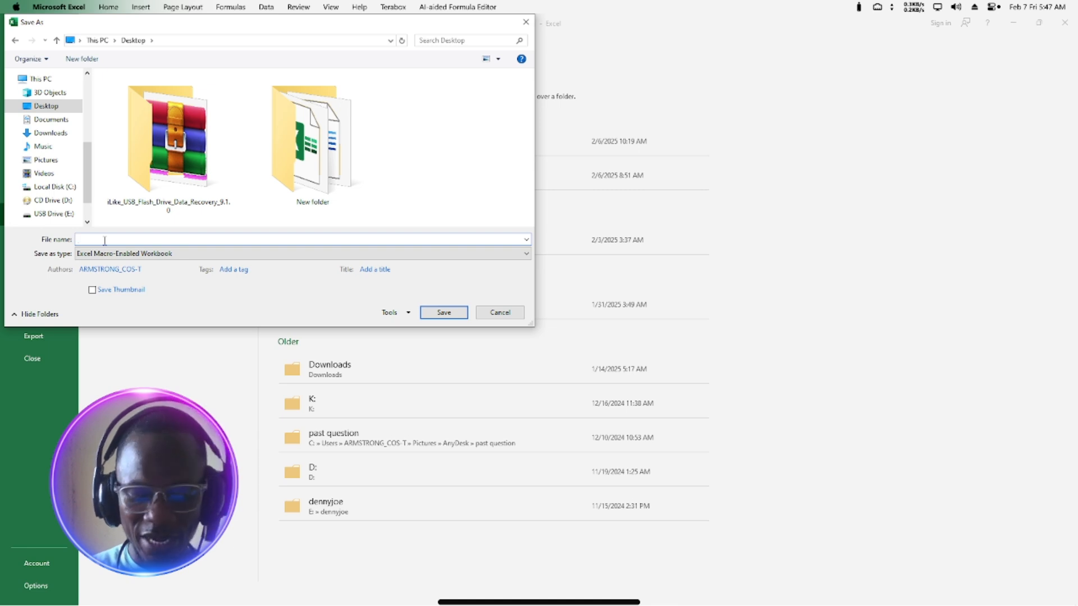
type("cos-t")
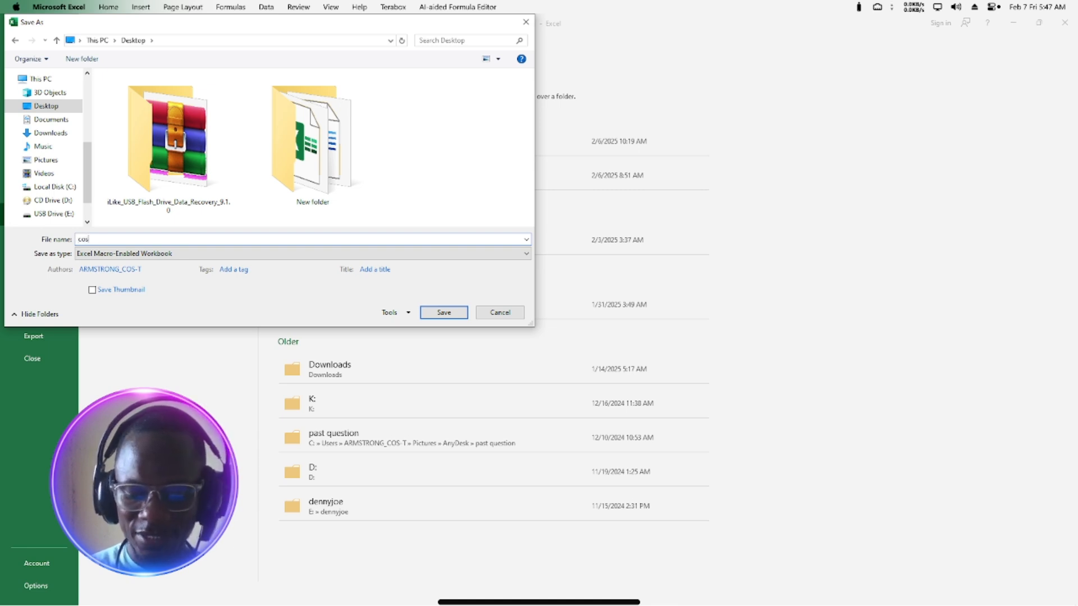
left_click(449, 312)
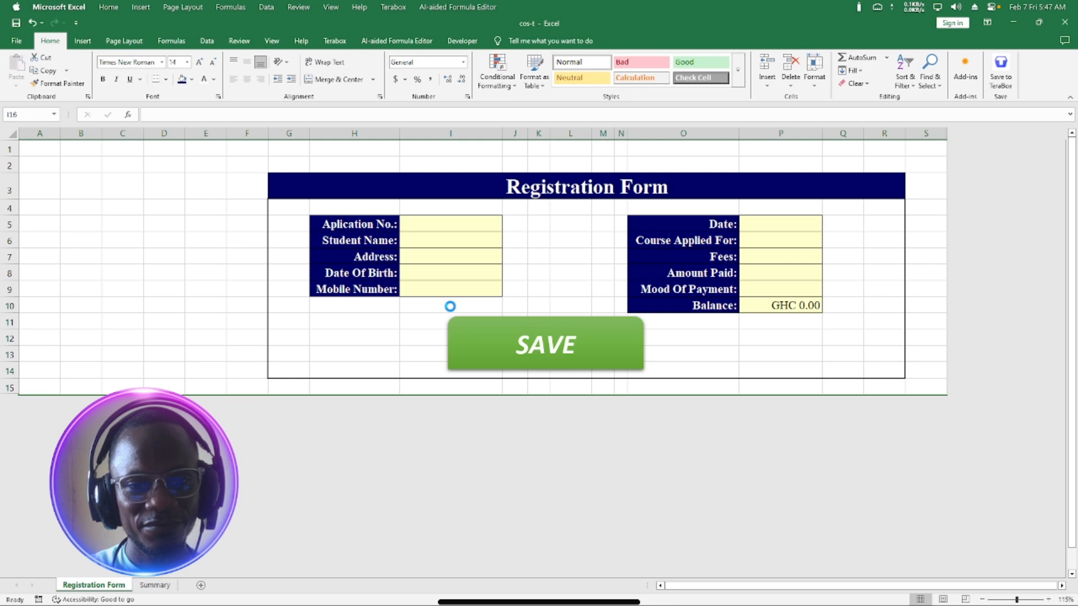